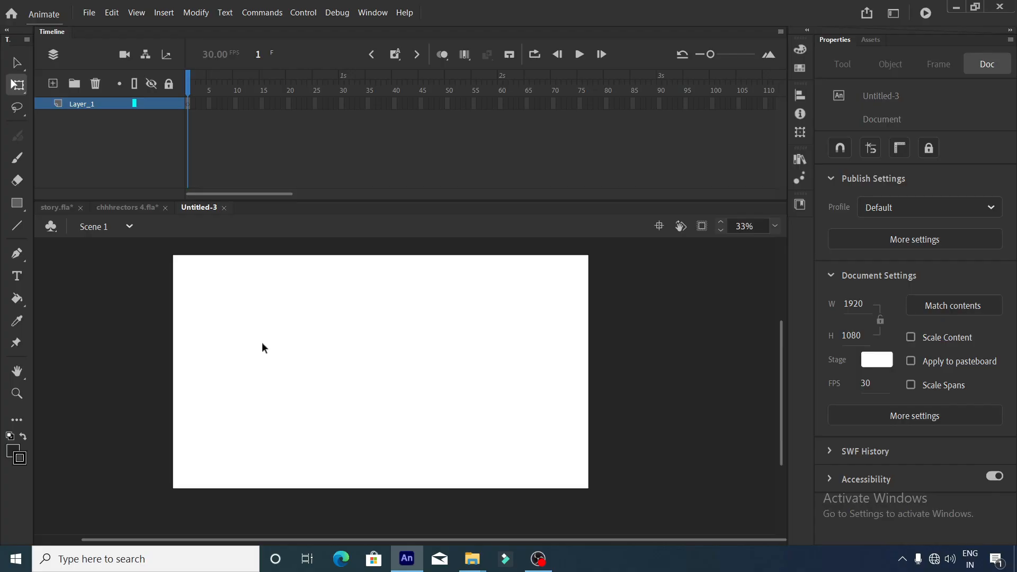
Place the village background artwork on the stage at about 2591 × 1483 px, overlapping all stage edges.
{"action": "scroll", "coordinate": [262, 342], "scroll_direction": "up", "scroll_amount": 3}
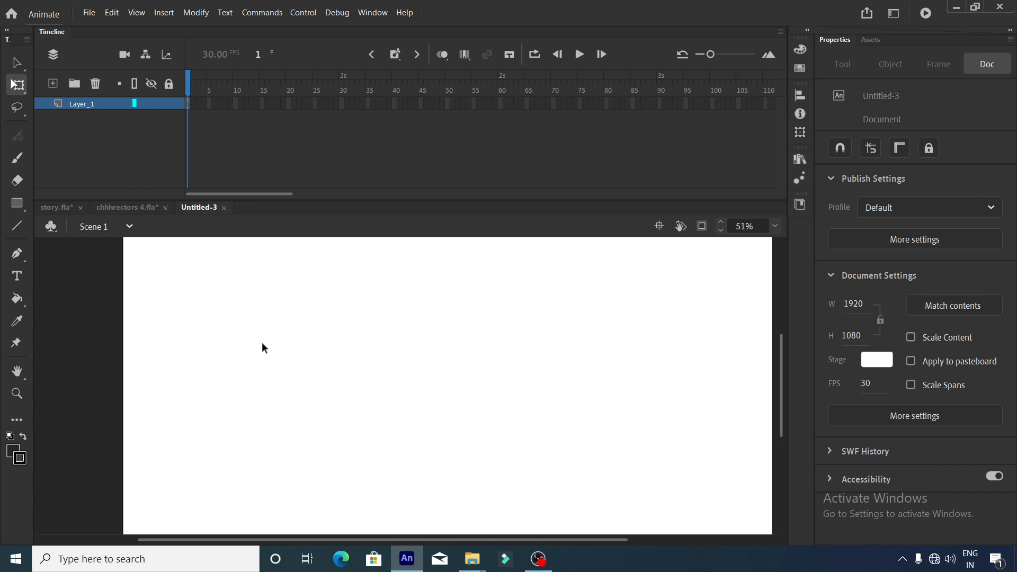
{"action": "left_click_drag", "start_coordinate": [507, 439], "coordinate": [451, 413]}
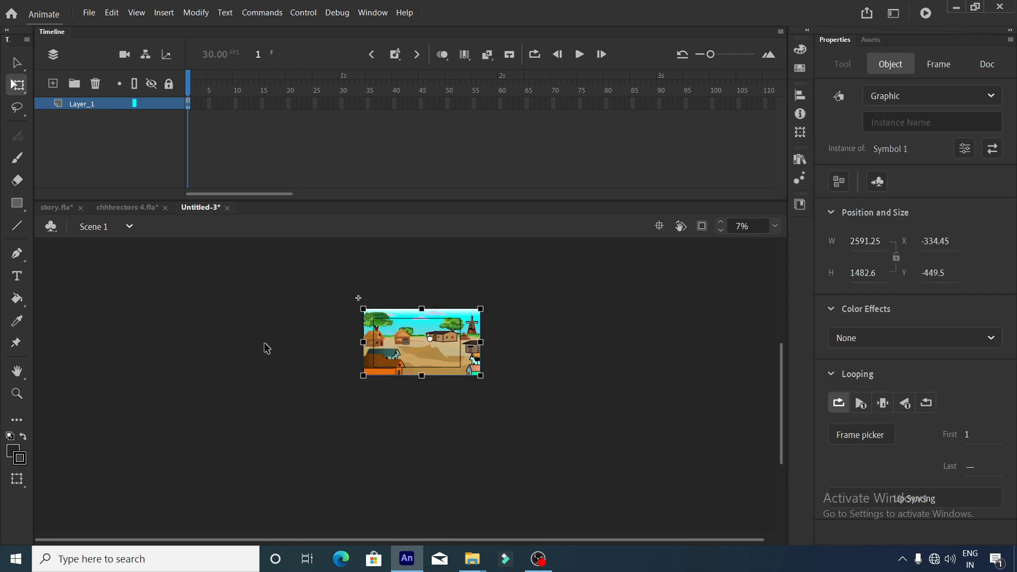
{"action": "scroll", "coordinate": [401, 335], "scroll_direction": "up", "scroll_amount": 2}
{"action": "scroll", "coordinate": [401, 336], "scroll_direction": "up", "scroll_amount": 2}
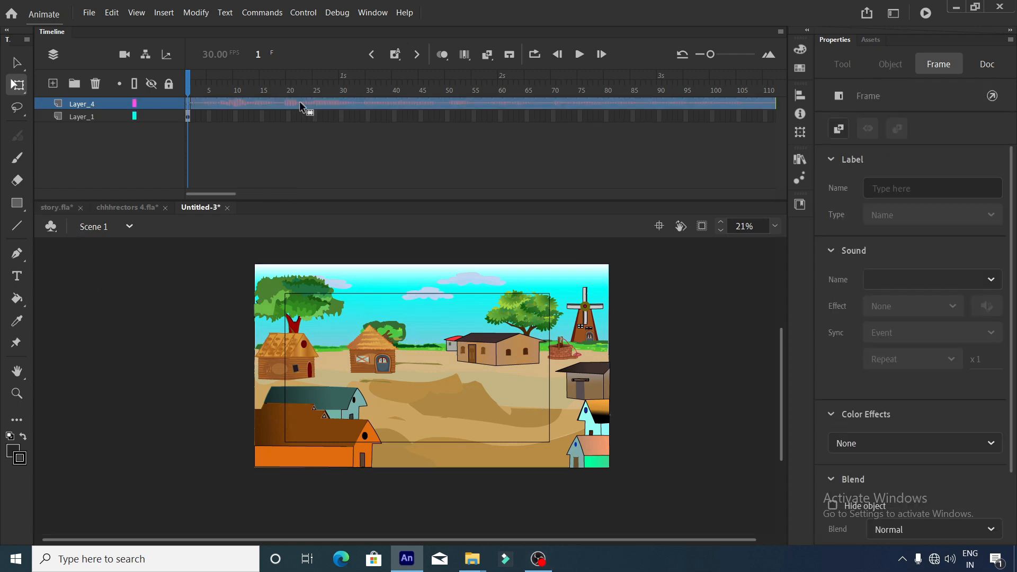
Extend the background layer's frames on the main timeline to the end of the Layer_4 audio.
{"action": "left_click", "coordinate": [332, 103]}
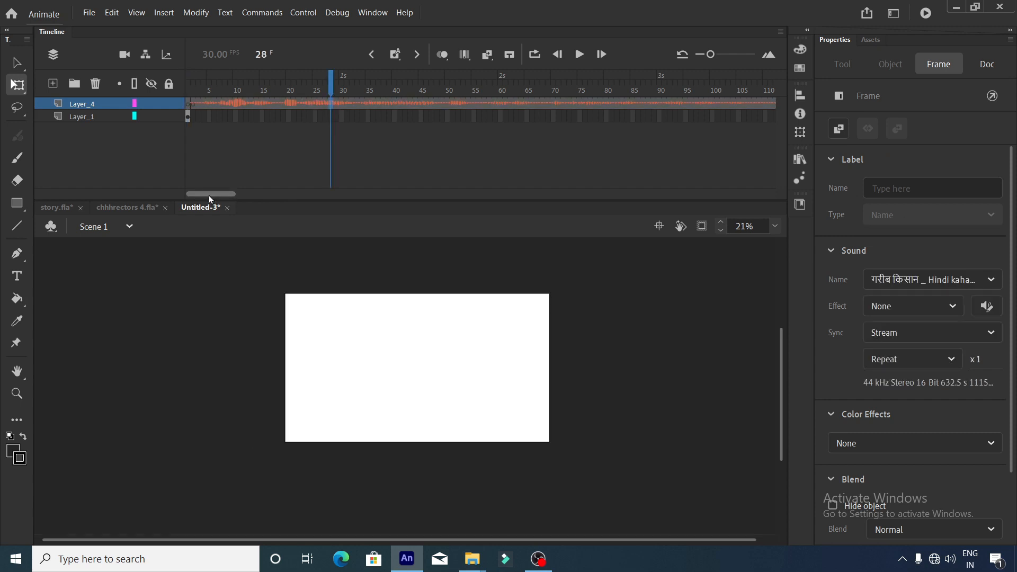
{"action": "left_click_drag", "start_coordinate": [209, 194], "coordinate": [510, 225]}
{"action": "left_click", "coordinate": [379, 116]}
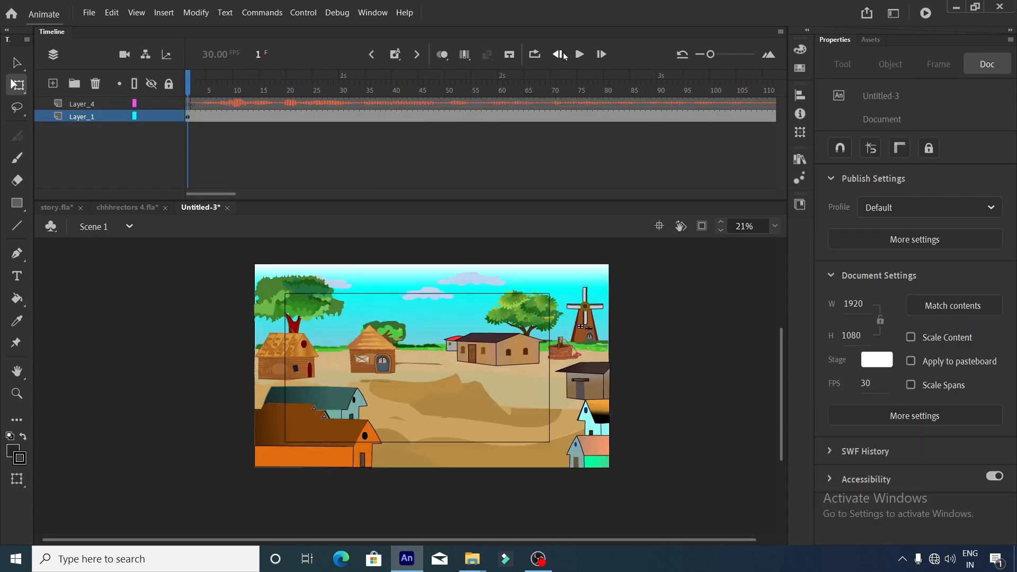
Convert the village background at frame 1 into a Graphic symbol.
{"action": "left_click", "coordinate": [412, 397]}
{"action": "key", "text": "F8"}
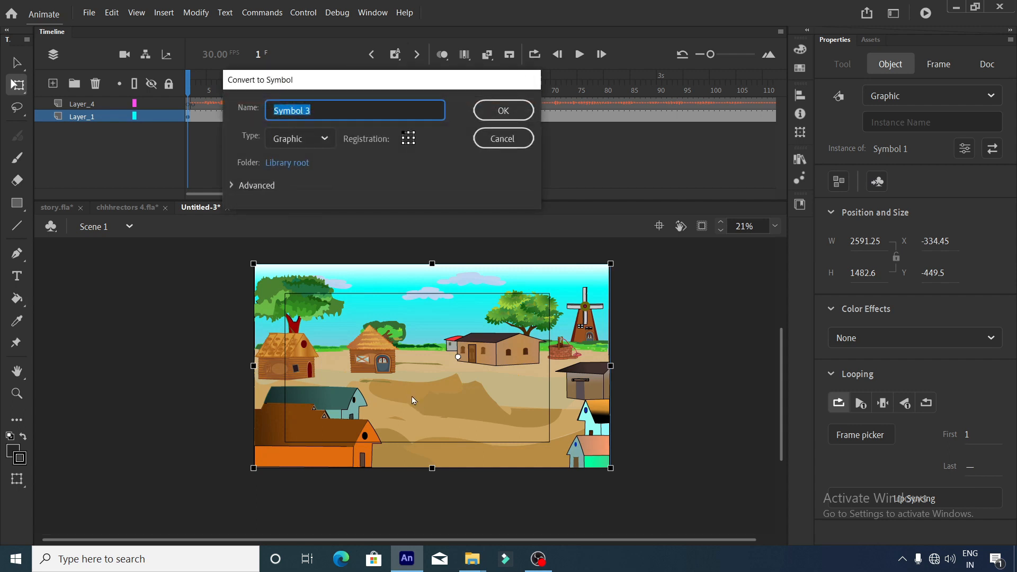
{"action": "key", "text": "Return"}
Copy the Layer_4 audio layer from Scene 1 and paste it inside the new background symbol's timeline.
{"action": "double_click", "coordinate": [424, 412]}
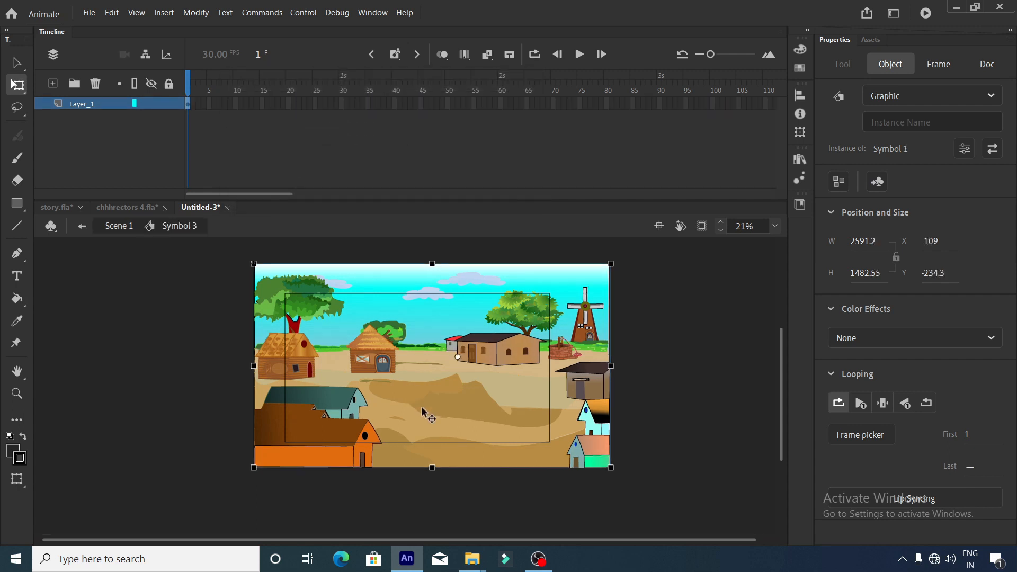
{"action": "left_click", "coordinate": [118, 227]}
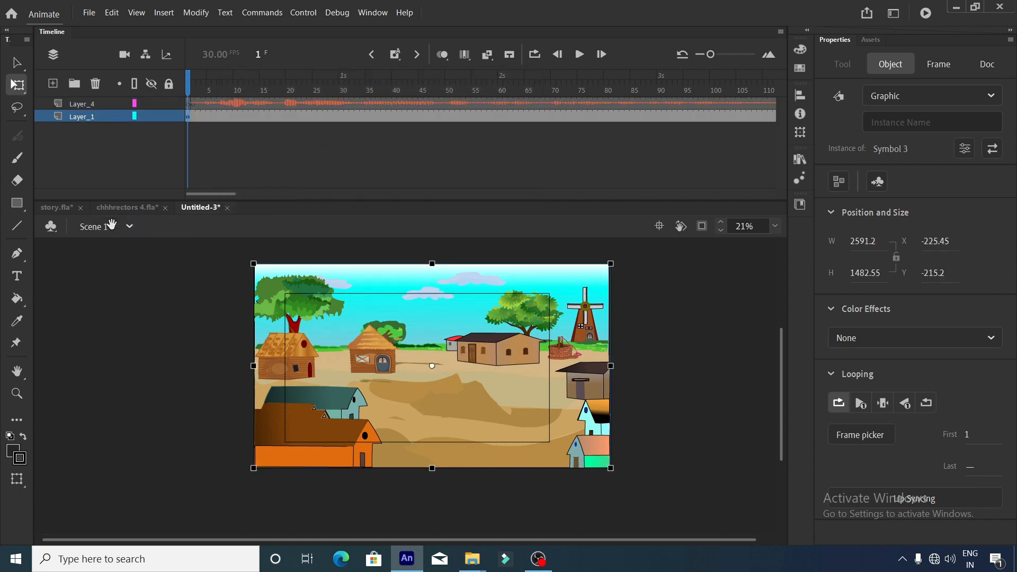
{"action": "right_click", "coordinate": [88, 99]}
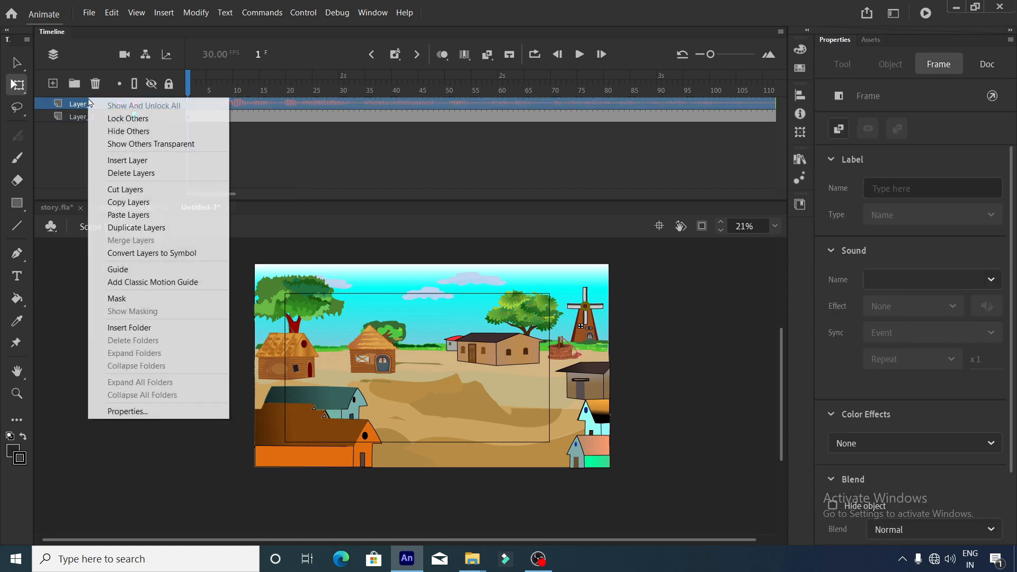
{"action": "left_click", "coordinate": [143, 206]}
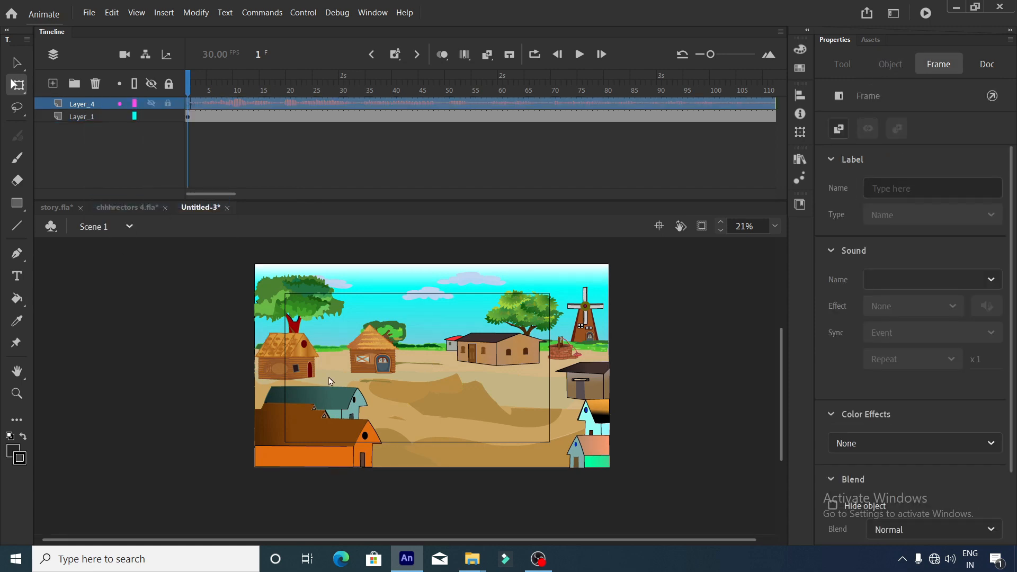
{"action": "double_click", "coordinate": [425, 419]}
{"action": "right_click", "coordinate": [103, 111]}
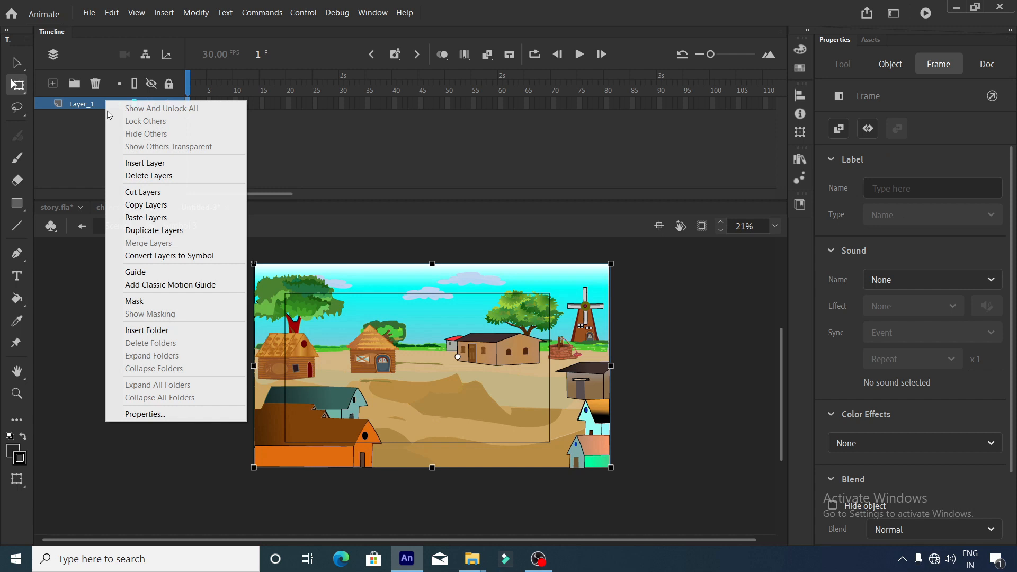
{"action": "left_click", "coordinate": [136, 221]}
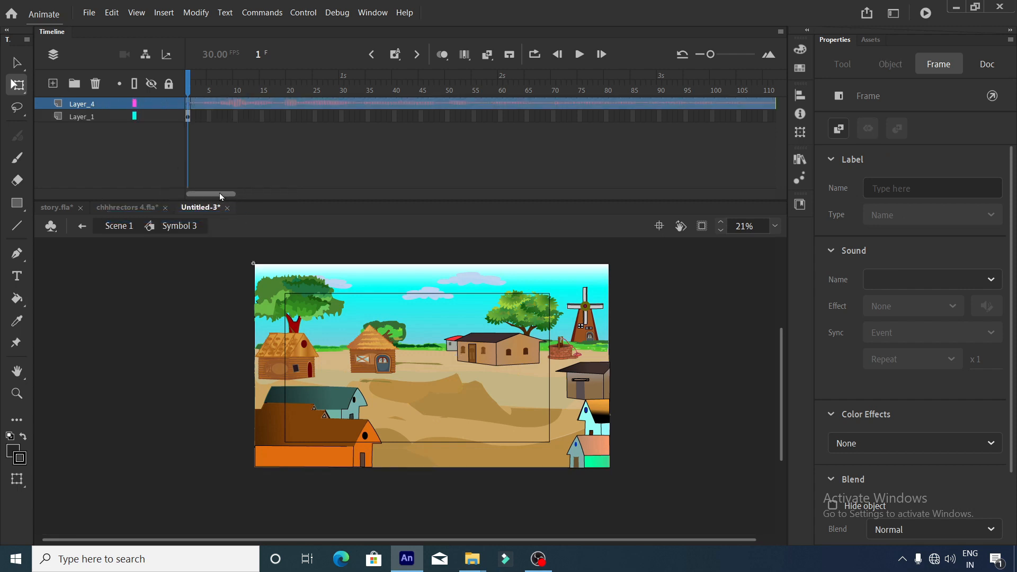
Extend the symbol's Layer_1 background to frame 713, where the pasted audio ends.
{"action": "left_click_drag", "start_coordinate": [219, 194], "coordinate": [513, 231]}
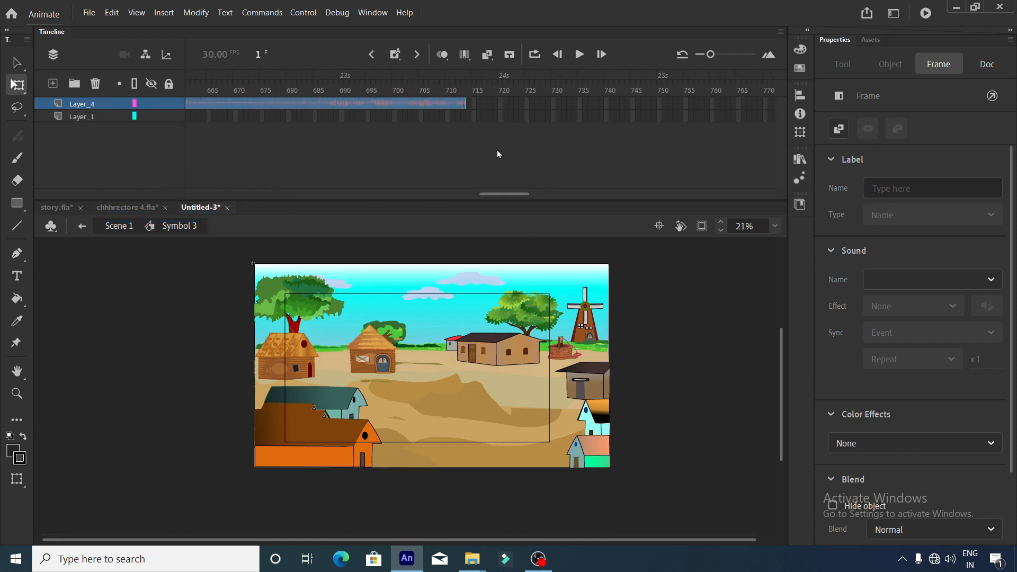
{"action": "left_click", "coordinate": [461, 115]}
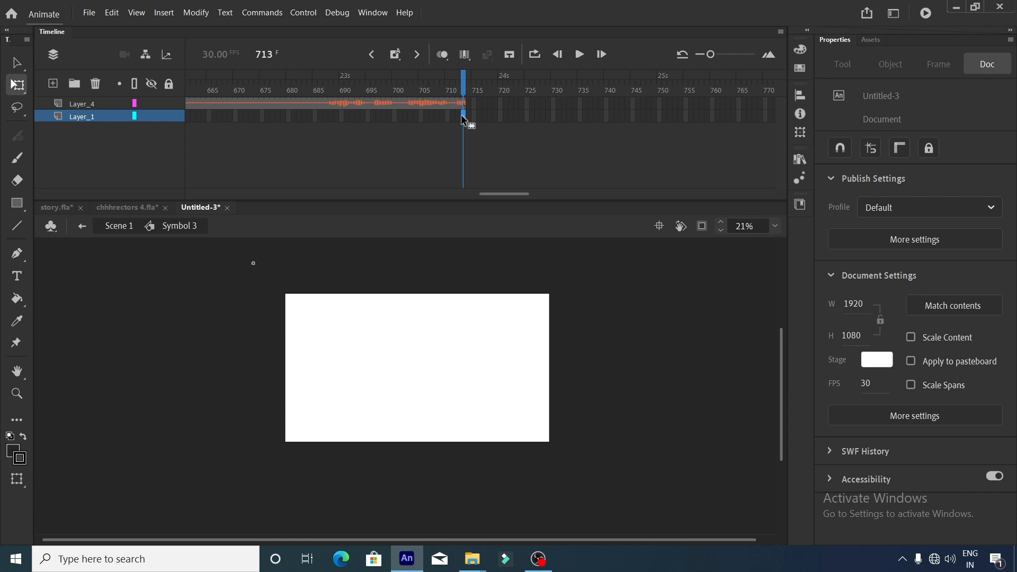
Play the symbol's timeline from near the start to hear the audio against the background.
{"action": "left_click", "coordinate": [579, 54]}
{"action": "left_click", "coordinate": [578, 54]}
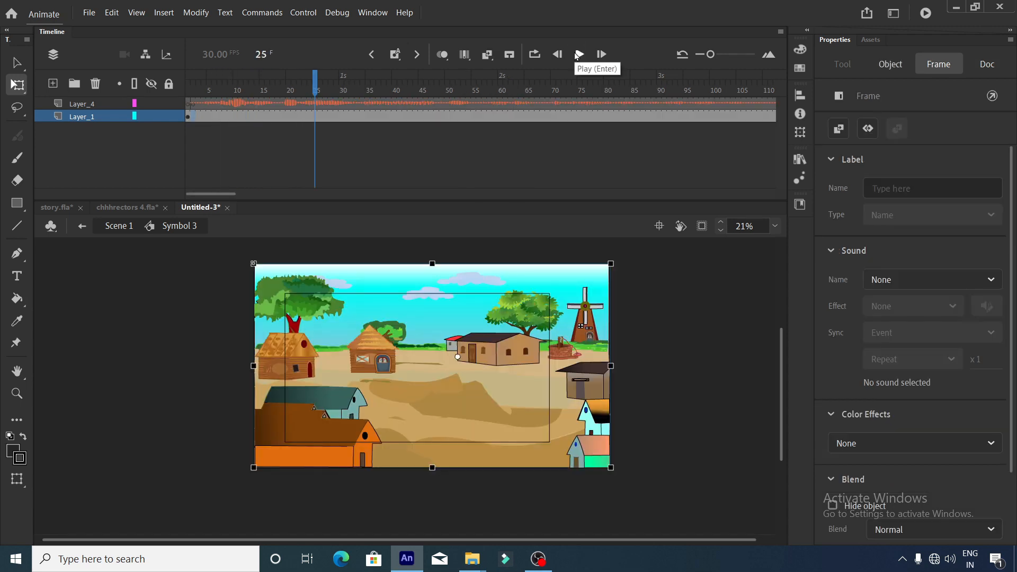
{"action": "left_click", "coordinate": [194, 92]}
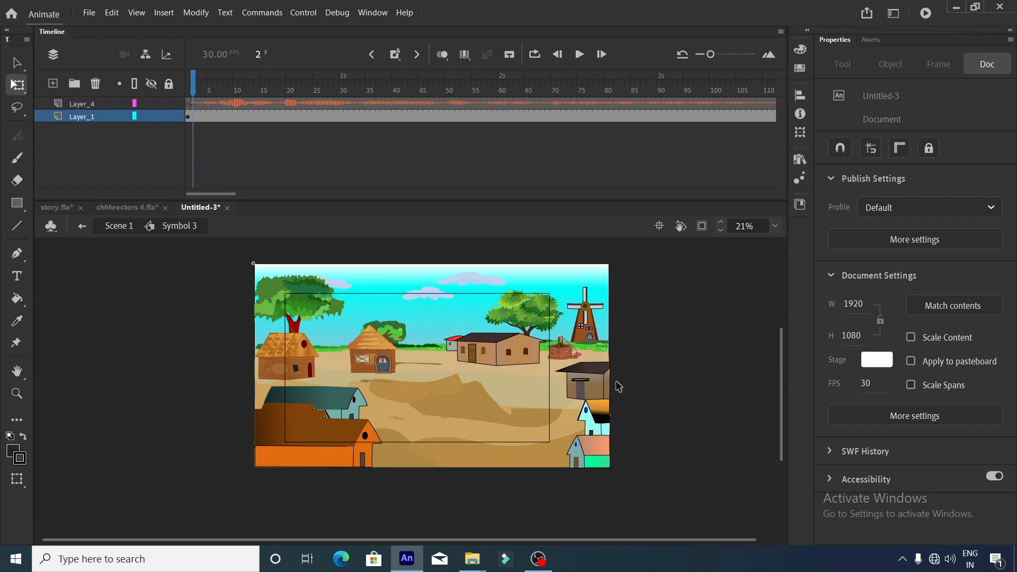
{"action": "left_click", "coordinate": [580, 55]}
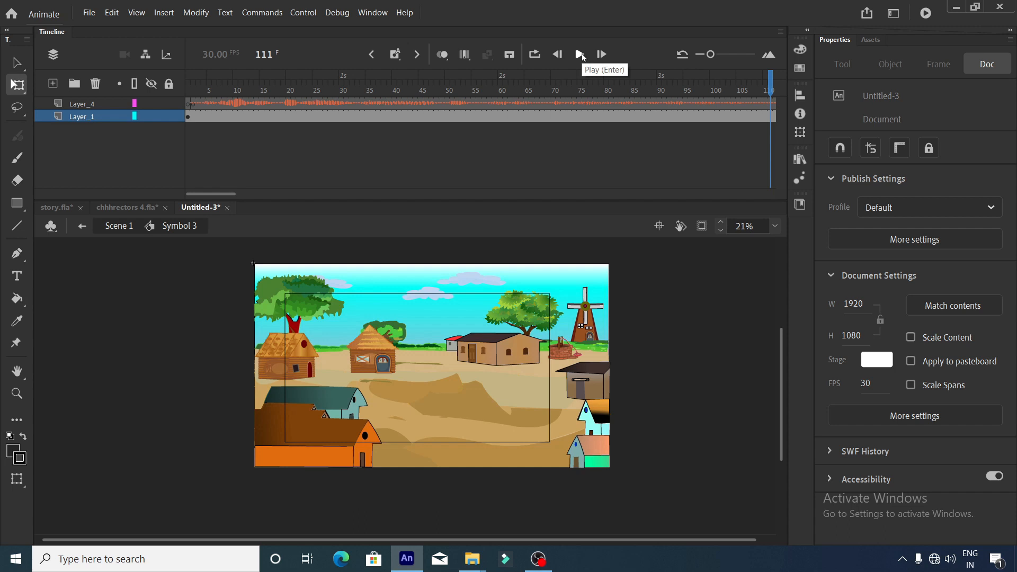
{"action": "left_click", "coordinate": [482, 386]}
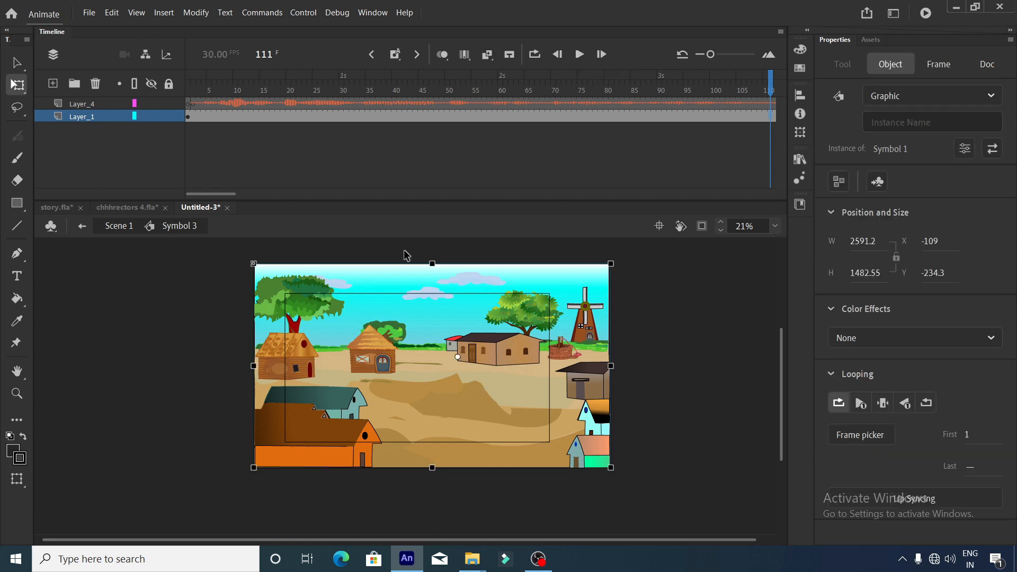
{"action": "left_click", "coordinate": [544, 238]}
Enlarge the village background at frame 1 to about 3089 × 1767 px.
{"action": "mouse_move", "coordinate": [194, 80]}
{"action": "left_mouse_down"}
{"action": "mouse_move", "coordinate": [257, 79]}
{"action": "mouse_move", "coordinate": [188, 81]}
{"action": "left_mouse_up"}
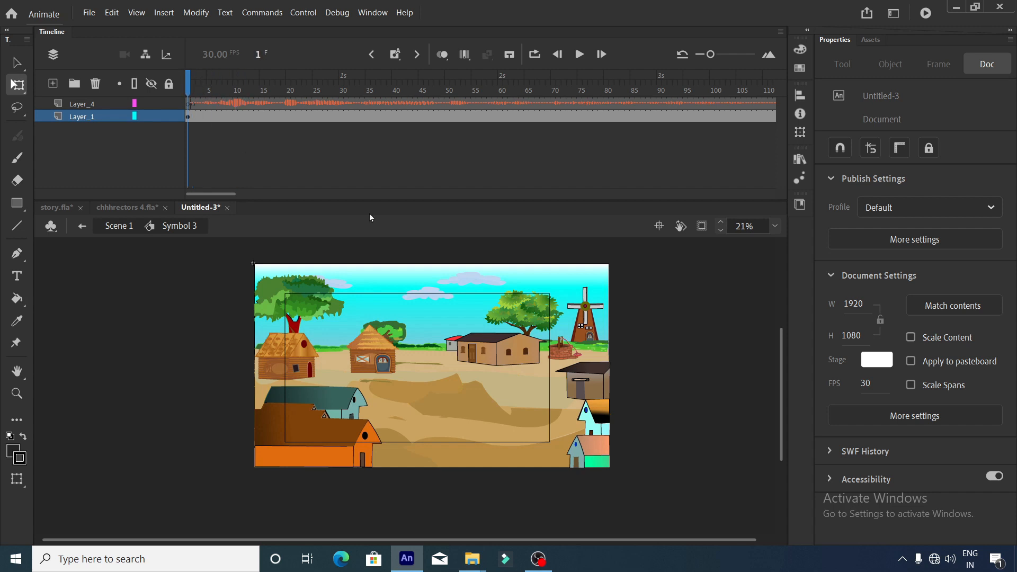
{"action": "left_click", "coordinate": [574, 315]}
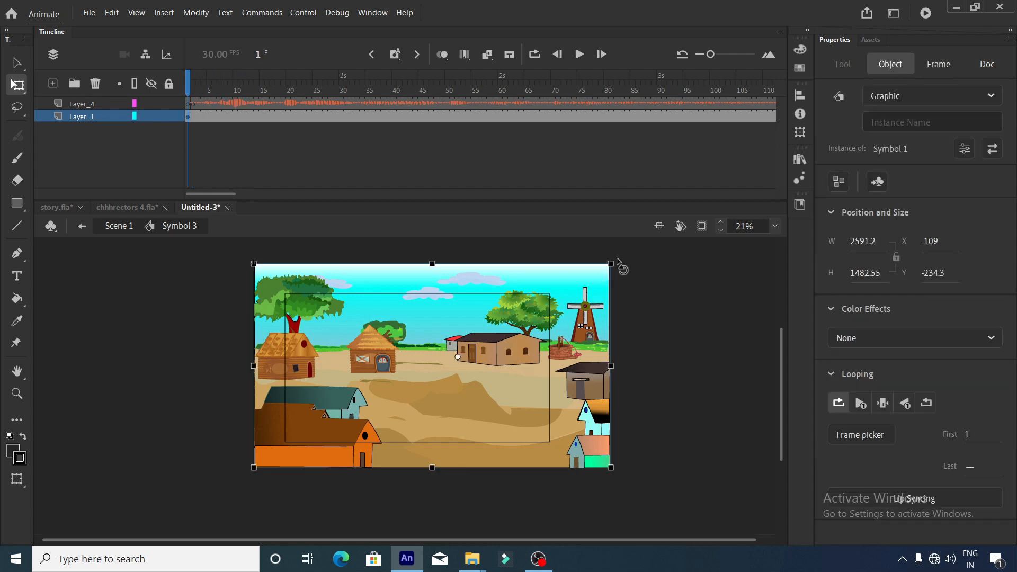
{"action": "left_click_drag", "start_coordinate": [617, 260], "coordinate": [644, 241]}
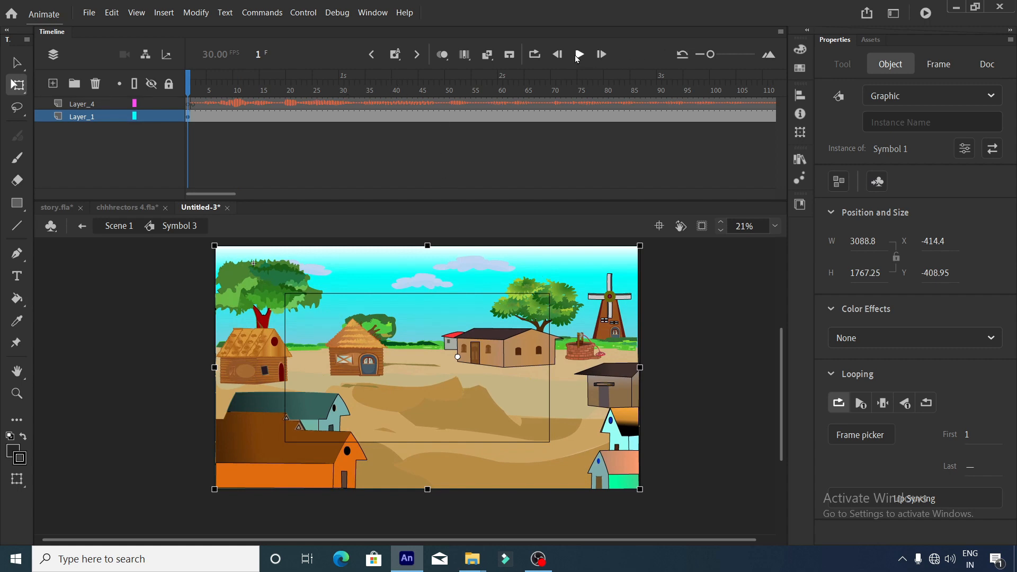
Play the audio to find the timing, add a Layer_1 keyframe at frame 45, and create a classic tween leading to it.
{"action": "left_click", "coordinate": [578, 55]}
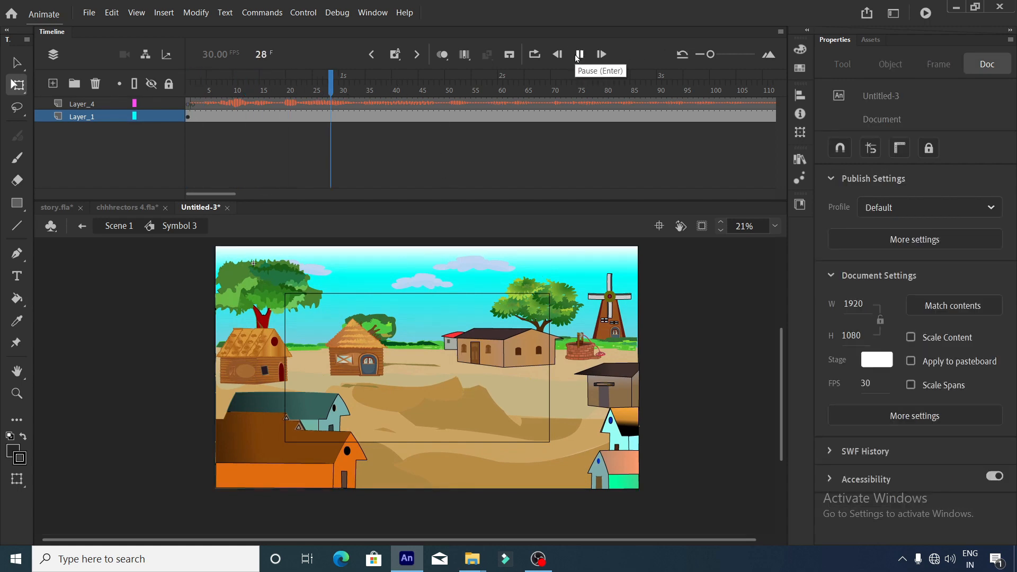
{"action": "left_click", "coordinate": [421, 116]}
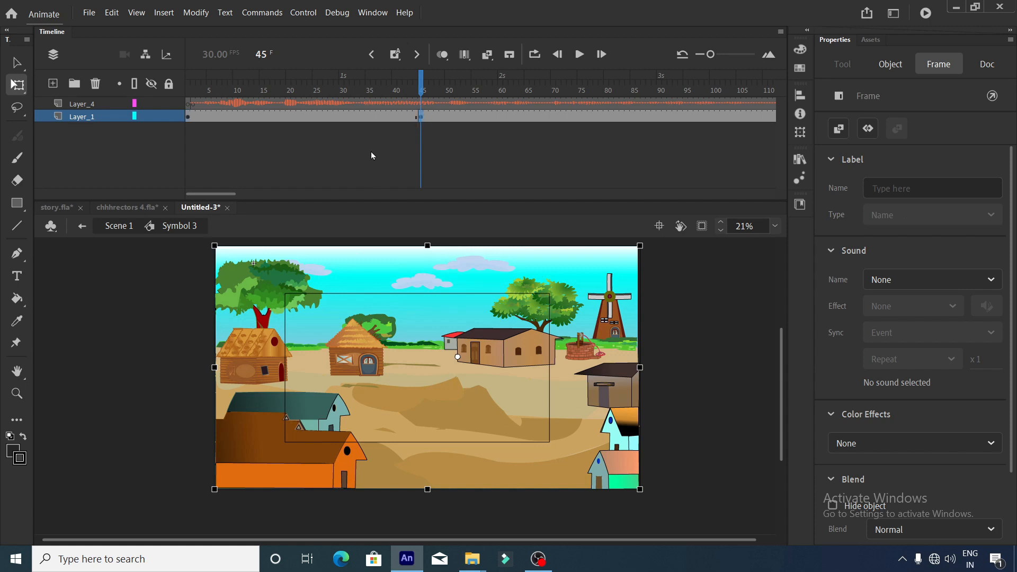
{"action": "right_click", "coordinate": [305, 118]}
{"action": "left_click", "coordinate": [313, 126]}
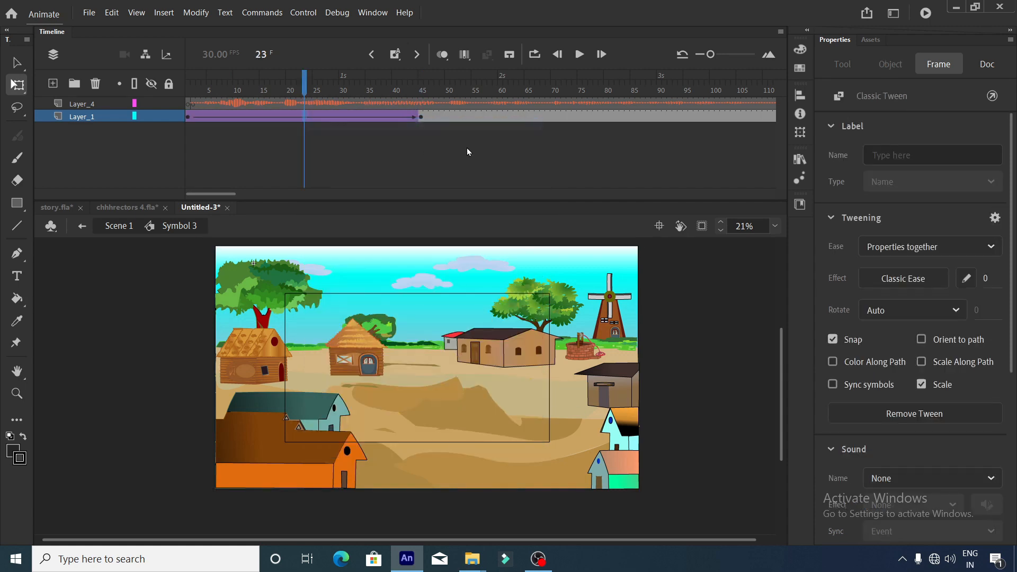
{"action": "left_click", "coordinate": [656, 279]}
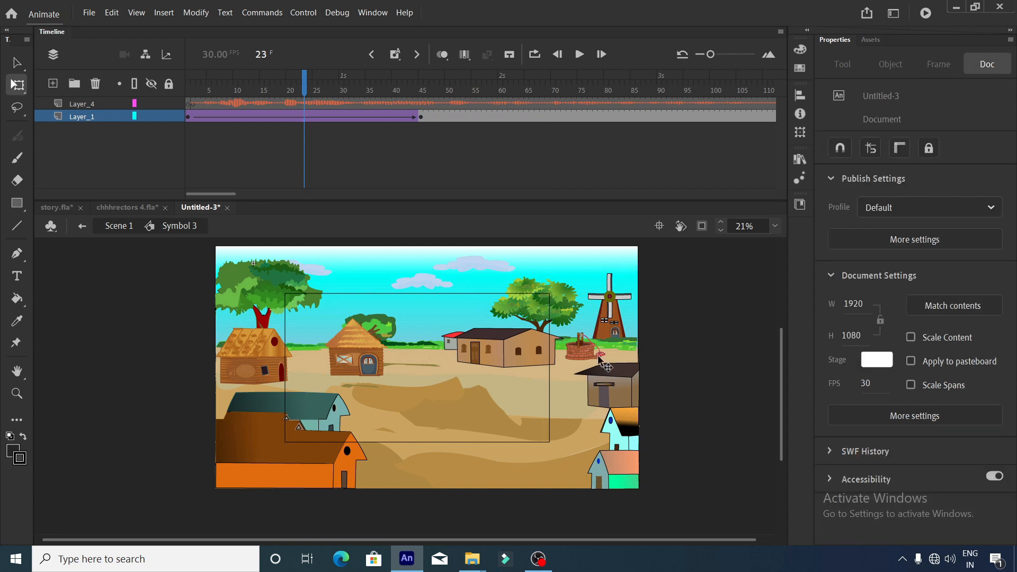
Scale the background at the frame 45 keyframe down to about 2483 × 1421 px.
{"action": "scroll", "coordinate": [392, 352], "scroll_direction": "down", "scroll_amount": 3}
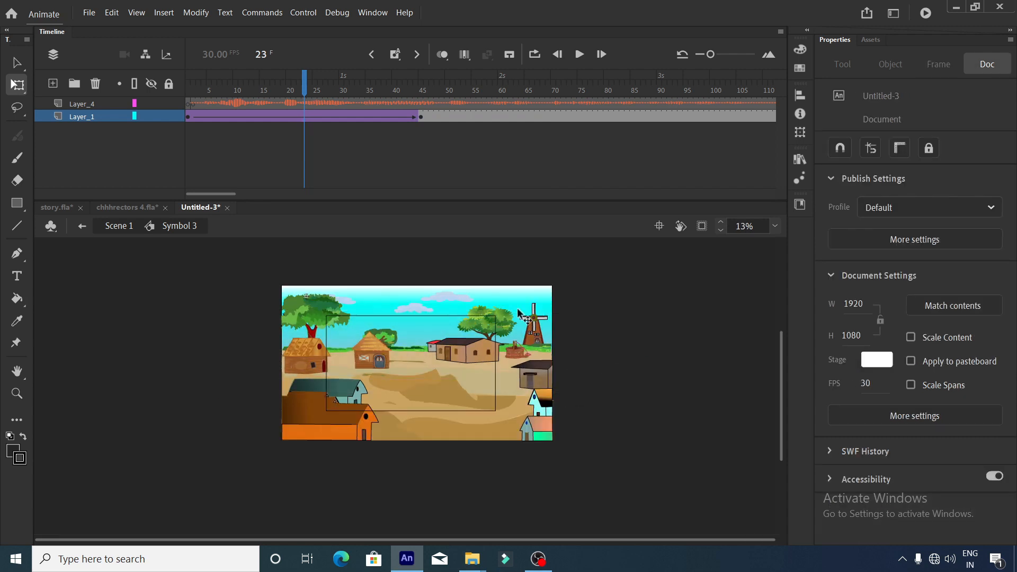
{"action": "left_click", "coordinate": [421, 116]}
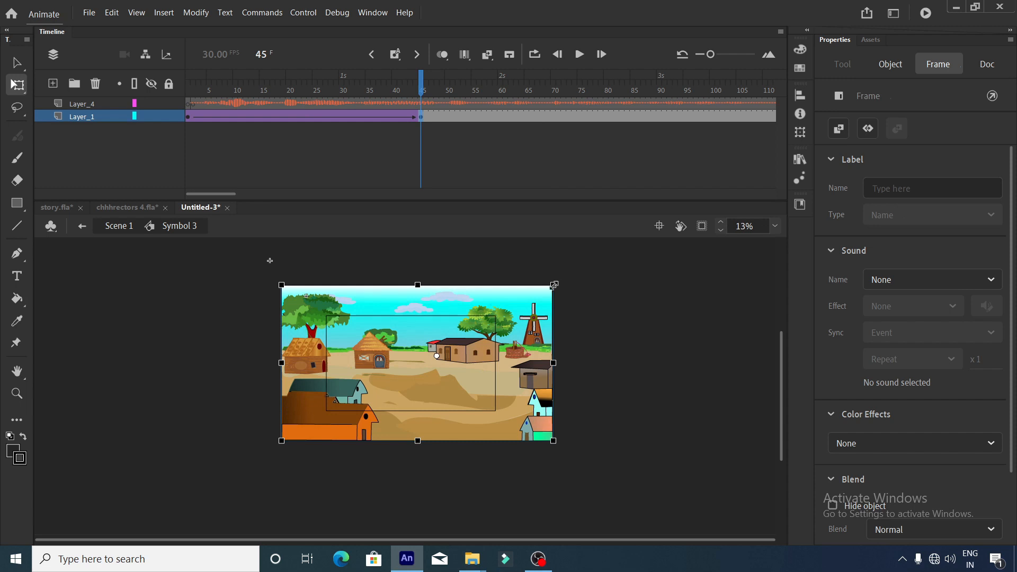
{"action": "left_click_drag", "start_coordinate": [553, 285], "coordinate": [541, 300]}
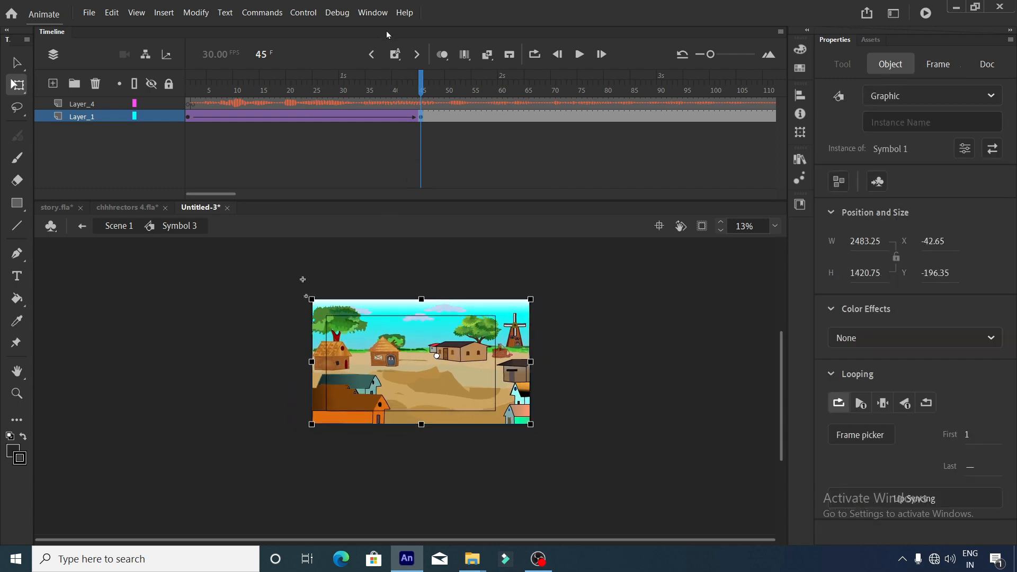
Preview the zoom-out tween from frame 1, and enlarge the frame 1 background to about 3251 × 1860 px.
{"action": "left_click_drag", "start_coordinate": [327, 92], "coordinate": [79, 127]}
{"action": "left_click", "coordinate": [579, 54]}
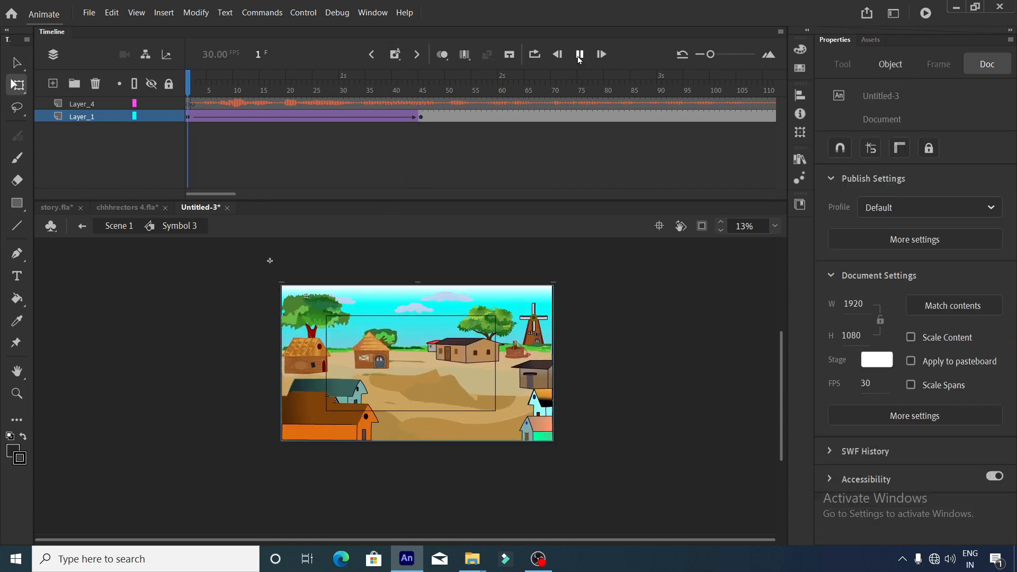
{"action": "left_click", "coordinate": [579, 54]}
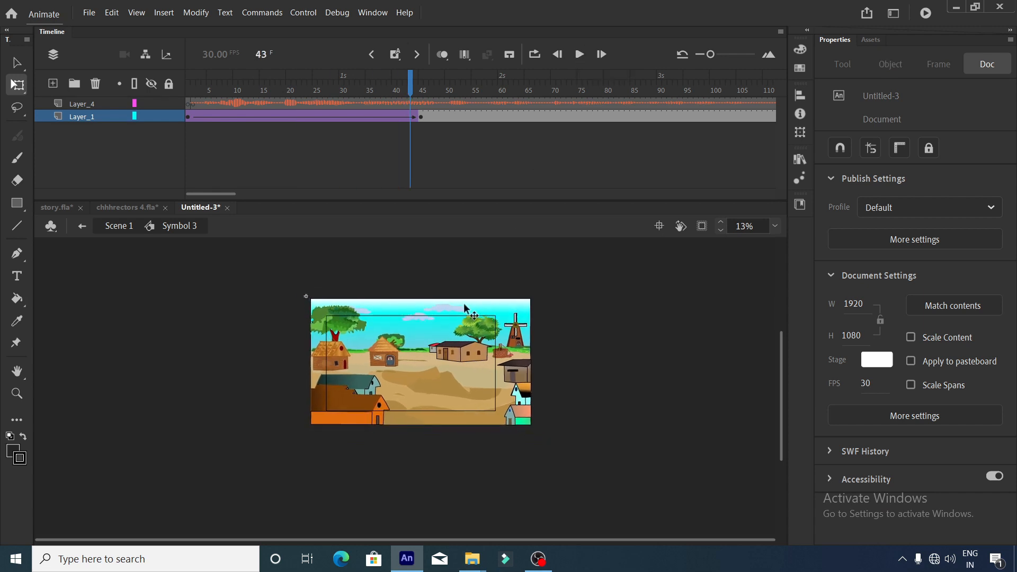
{"action": "key", "text": "ctrl+equal"}
{"action": "left_click_drag", "start_coordinate": [586, 300], "coordinate": [594, 295]}
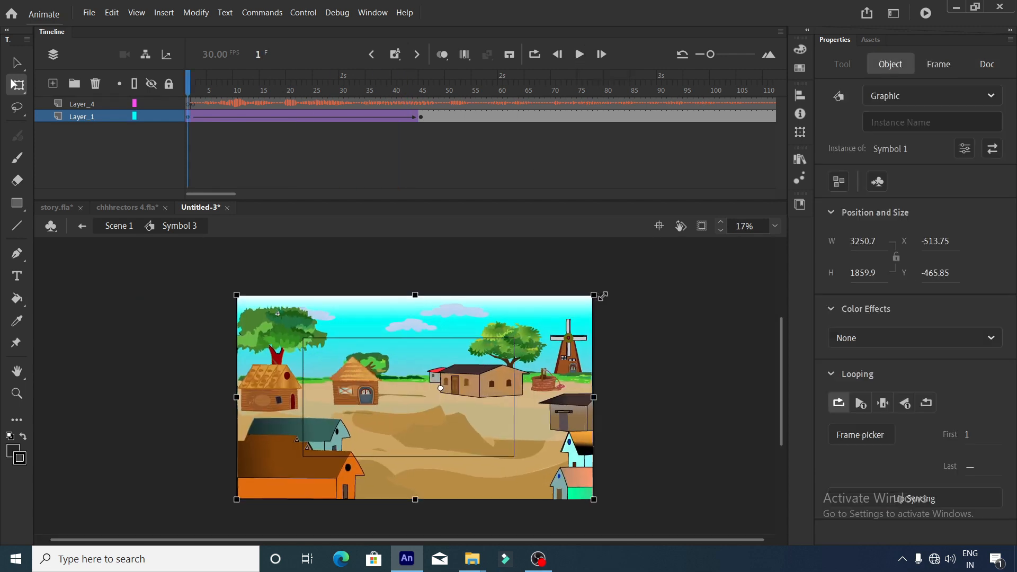
Give the Layer_1 tween a custom S-shaped ease with a gradual start and finish, and save and apply it.
{"action": "left_click", "coordinate": [298, 118]}
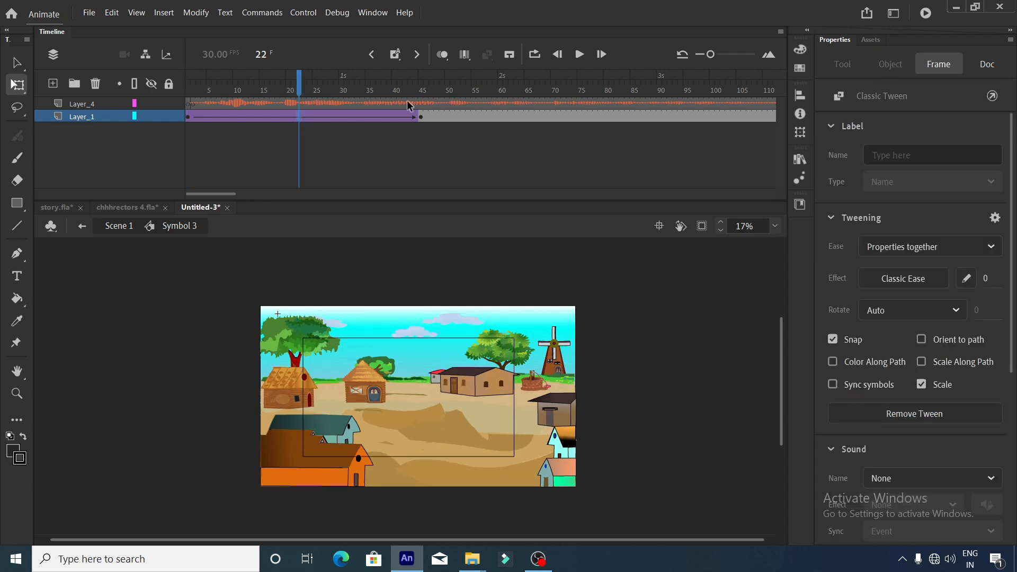
{"action": "left_click", "coordinate": [966, 278]}
{"action": "left_click_drag", "start_coordinate": [342, 288], "coordinate": [354, 356]}
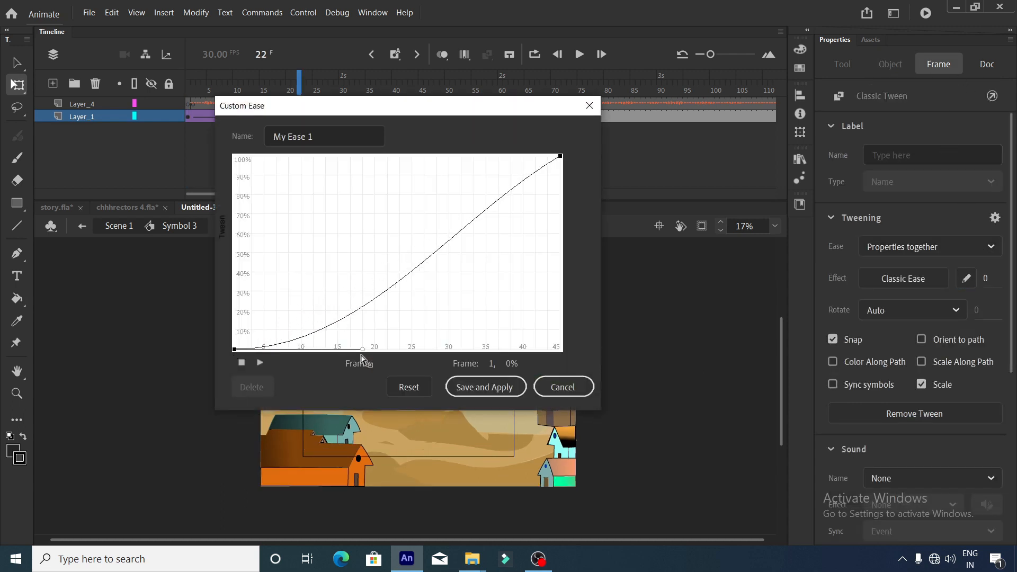
{"action": "left_click_drag", "start_coordinate": [557, 157], "coordinate": [423, 128]}
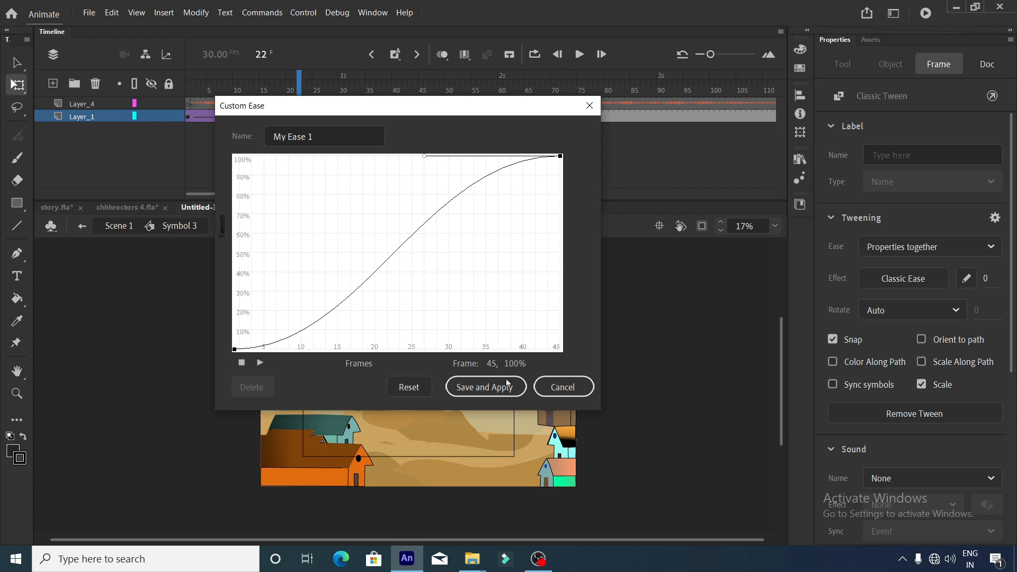
{"action": "left_click", "coordinate": [483, 386]}
{"action": "scroll", "coordinate": [481, 262], "scroll_direction": "down", "scroll_amount": 1}
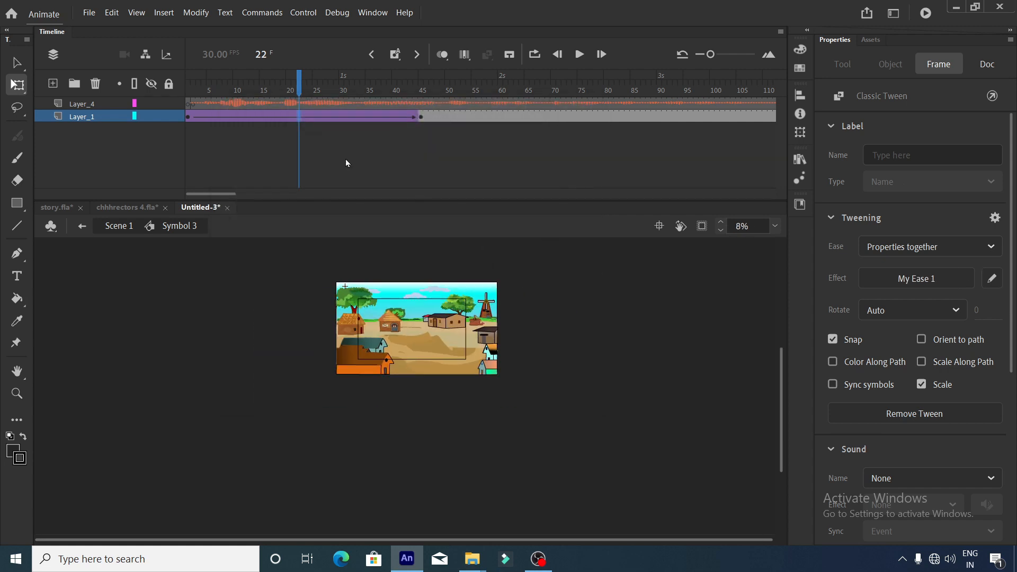
Play the timeline from frame 1 to preview the eased zoom-out on the village background.
{"action": "left_click", "coordinate": [195, 92]}
{"action": "left_click", "coordinate": [580, 54]}
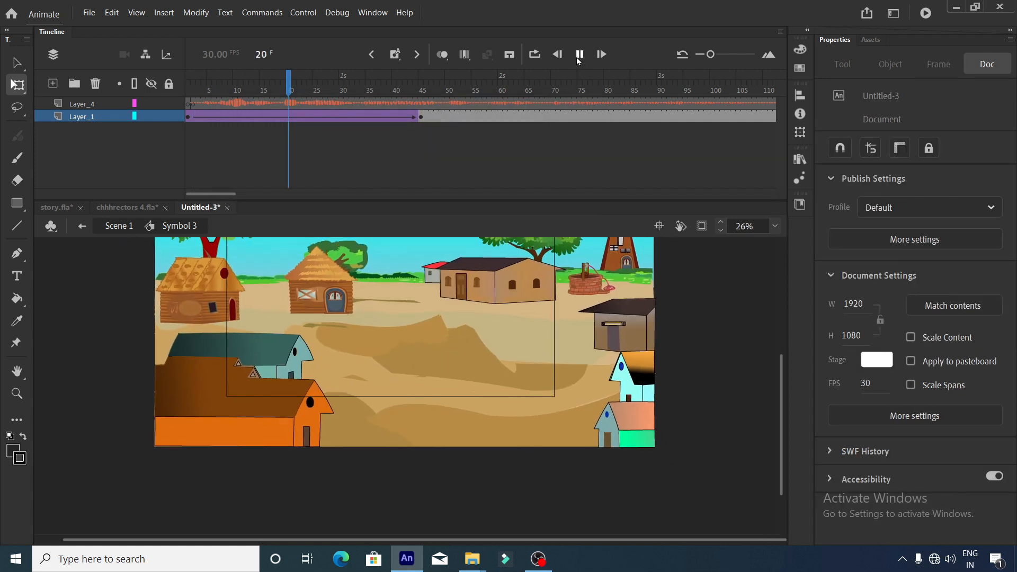
{"action": "left_click", "coordinate": [579, 55]}
{"action": "scroll", "coordinate": [459, 358], "scroll_direction": "down", "scroll_amount": 1}
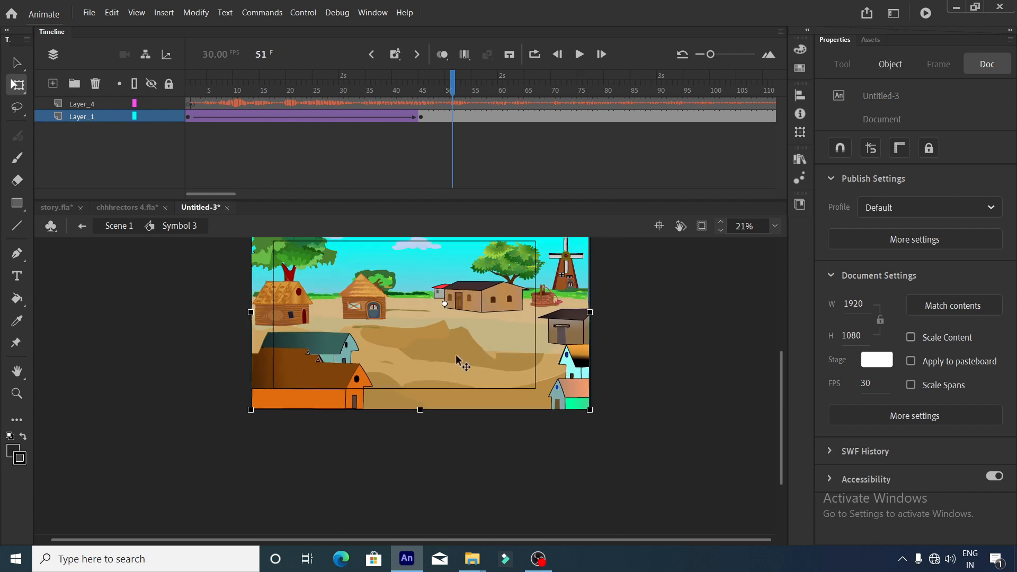
{"action": "scroll", "coordinate": [455, 354], "scroll_direction": "up", "scroll_amount": 2}
{"action": "left_click", "coordinate": [579, 54]}
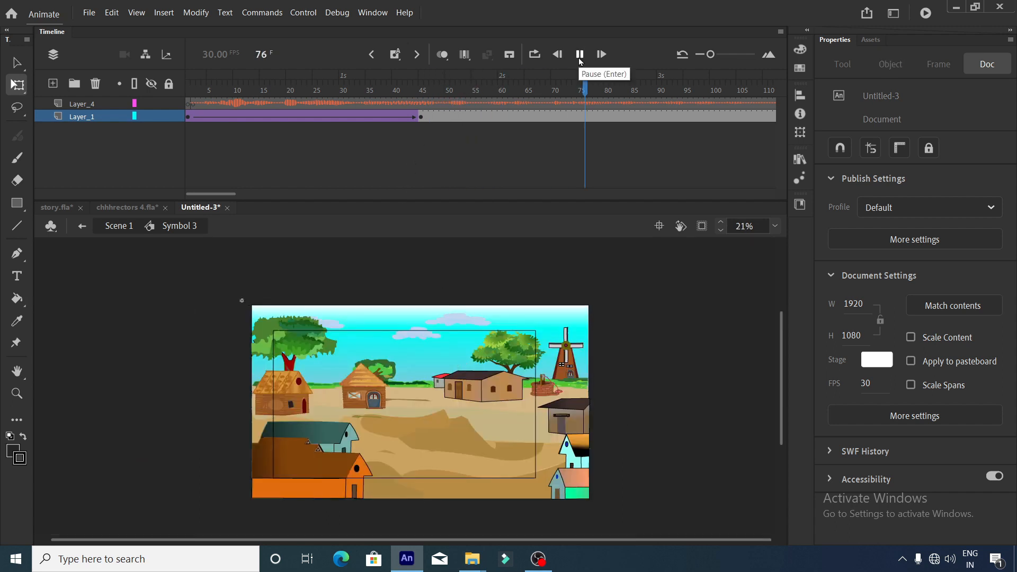
{"action": "left_click", "coordinate": [580, 61]}
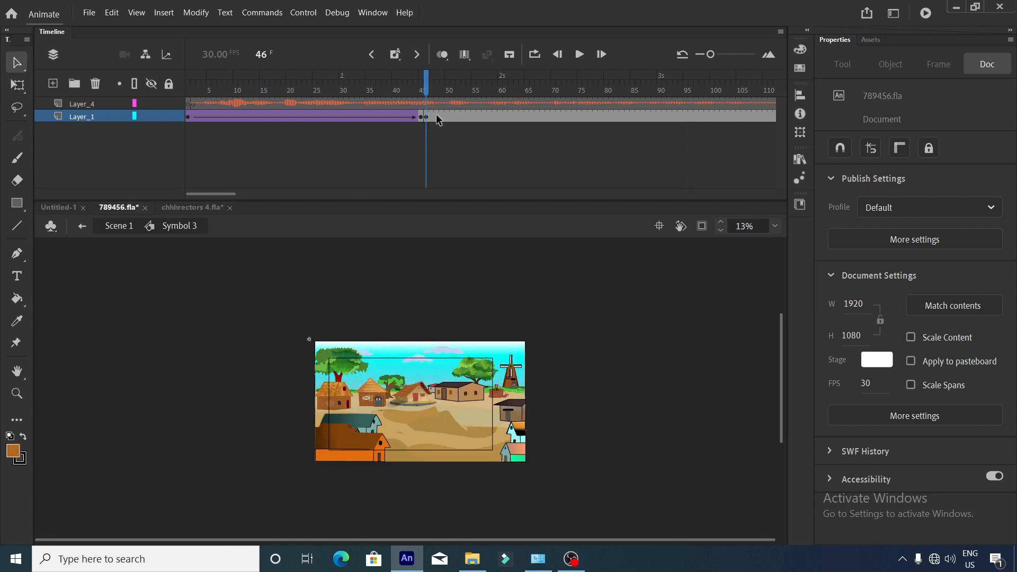
Add a keyframe at frame 47 of Layer_1 and scale all the village artwork there by 500%.
{"action": "left_click", "coordinate": [430, 116]}
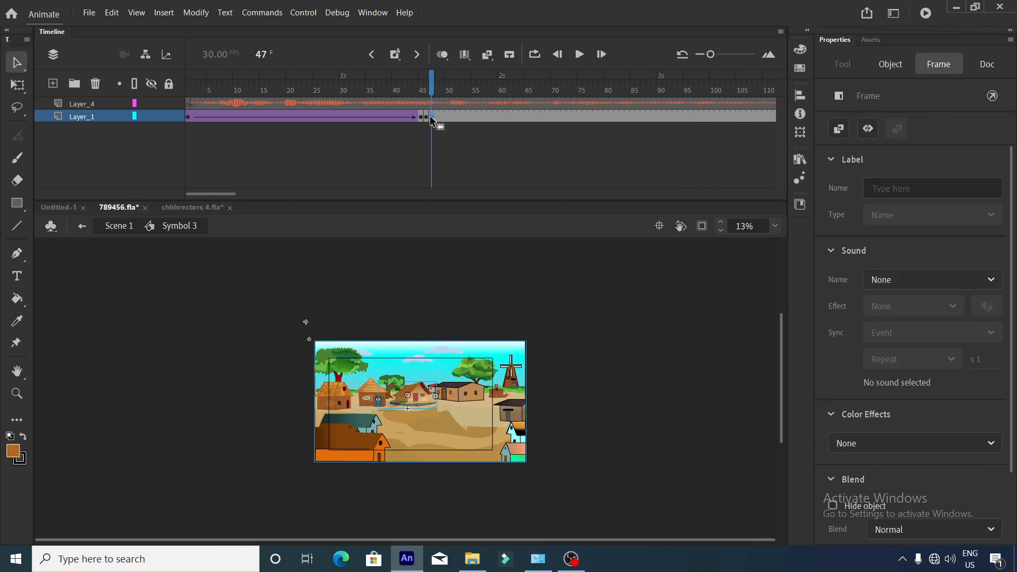
{"action": "scroll", "coordinate": [423, 412], "scroll_direction": "up", "scroll_amount": 1}
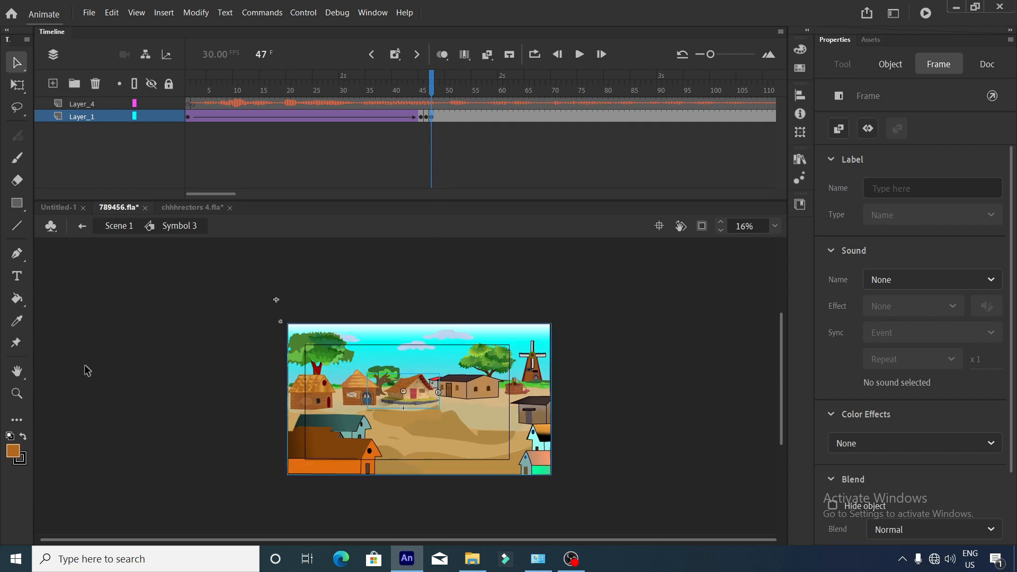
{"action": "left_click_drag", "start_coordinate": [99, 314], "coordinate": [624, 523]}
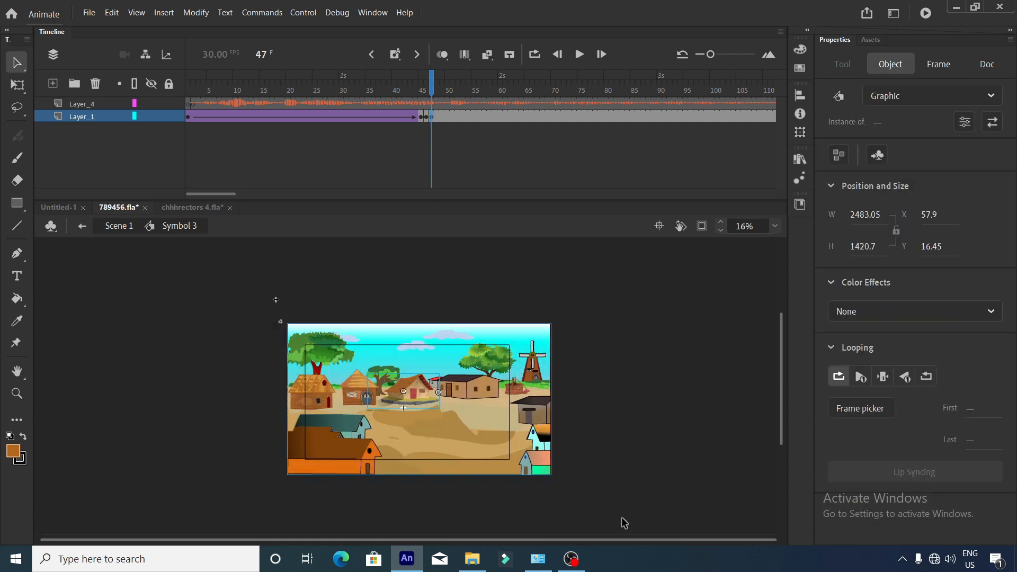
{"action": "key", "text": "ctrl+alt+s"}
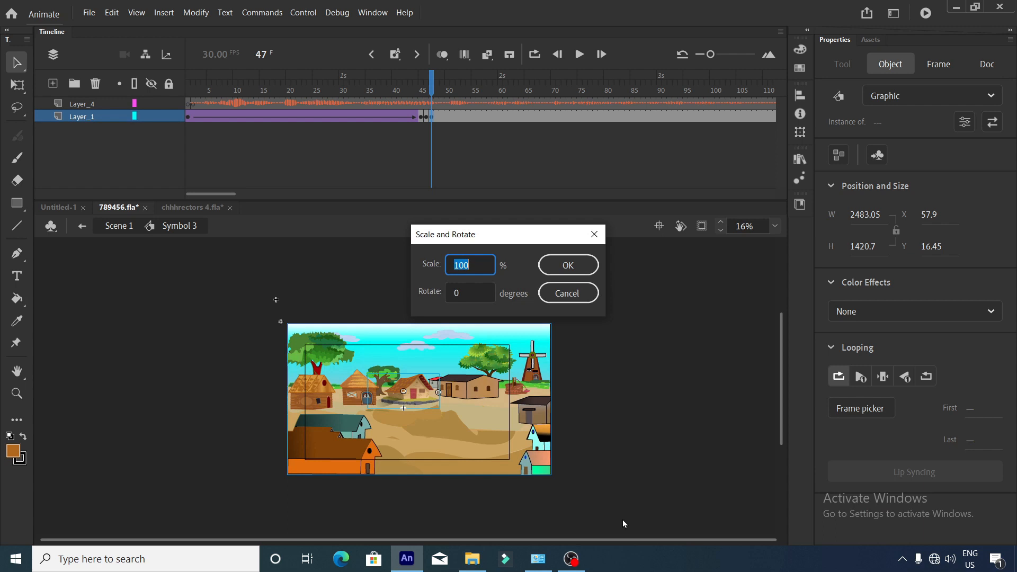
{"action": "type", "text": "500"}
{"action": "key", "text": "Return"}
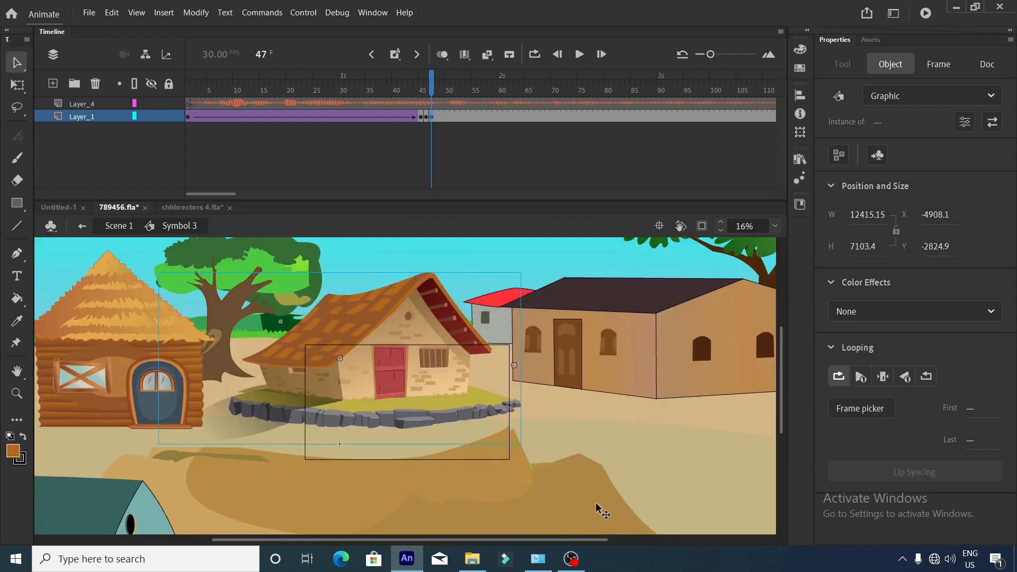
Enlarge the frame 47 artwork to about 31038 × 17759 px, framing the hut's door and window, and clip content outside the stage.
{"action": "left_click_drag", "start_coordinate": [402, 374], "coordinate": [408, 423]}
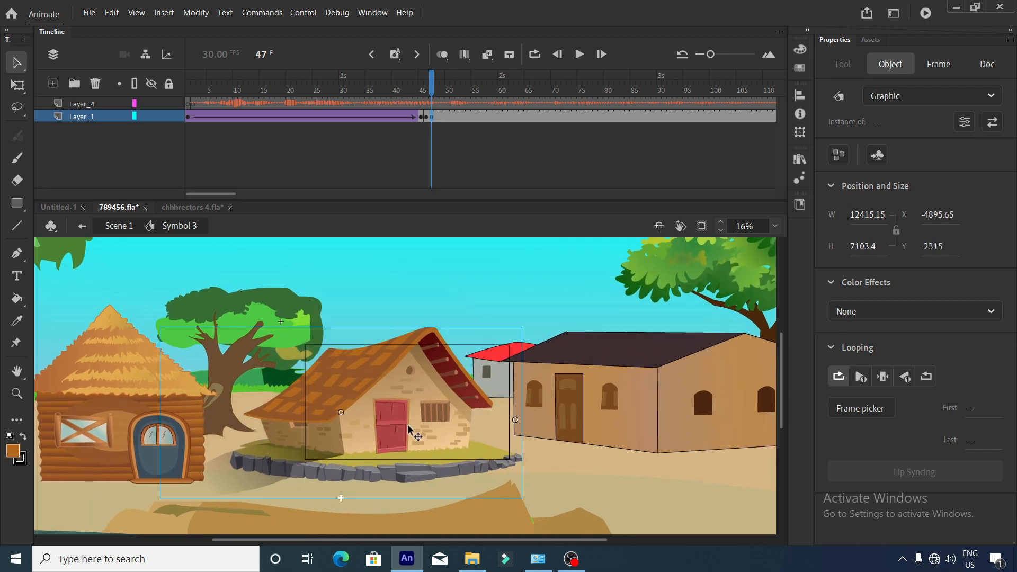
{"action": "scroll", "coordinate": [410, 424], "scroll_direction": "up", "scroll_amount": 5}
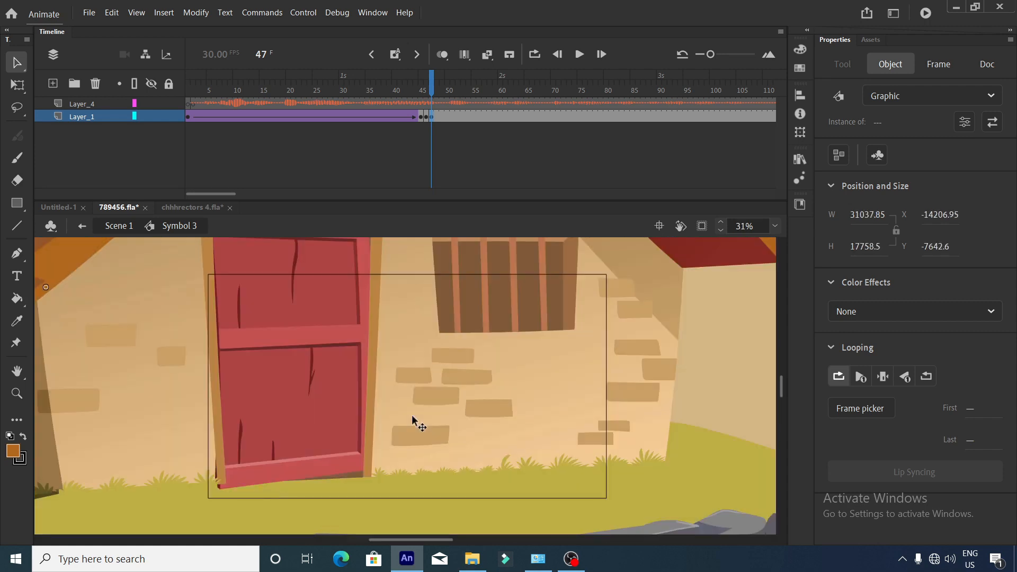
{"action": "scroll", "coordinate": [446, 375], "scroll_direction": "down", "scroll_amount": 3}
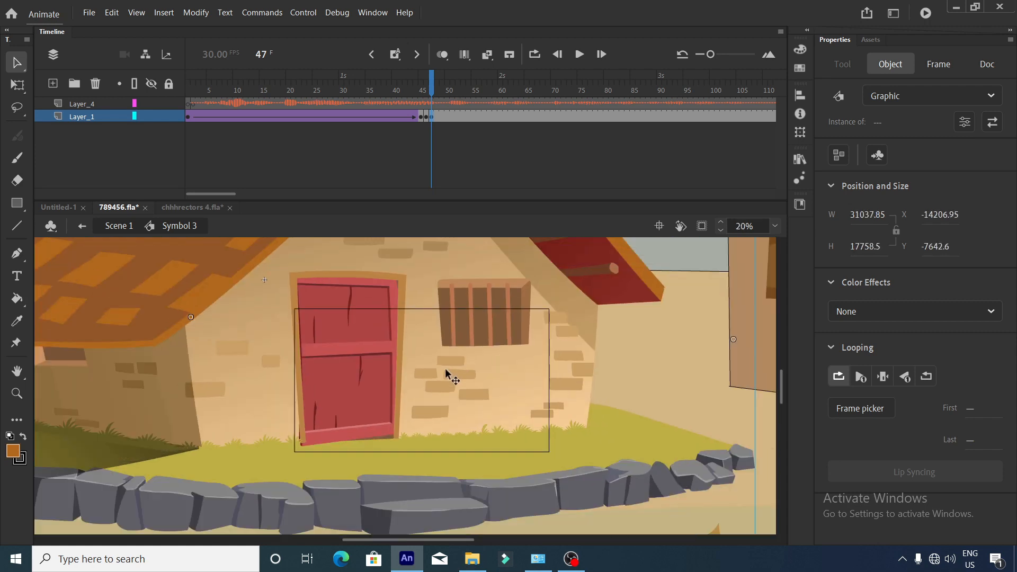
{"action": "left_click_drag", "start_coordinate": [470, 422], "coordinate": [438, 423]}
{"action": "scroll", "coordinate": [440, 418], "scroll_direction": "down", "scroll_amount": 3}
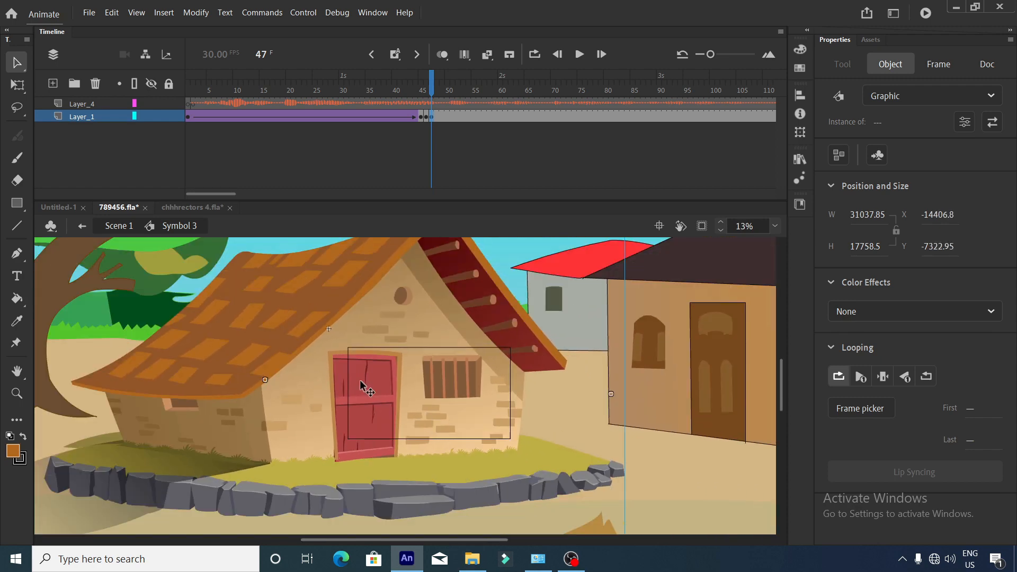
{"action": "scroll", "coordinate": [424, 412], "scroll_direction": "up", "scroll_amount": 1}
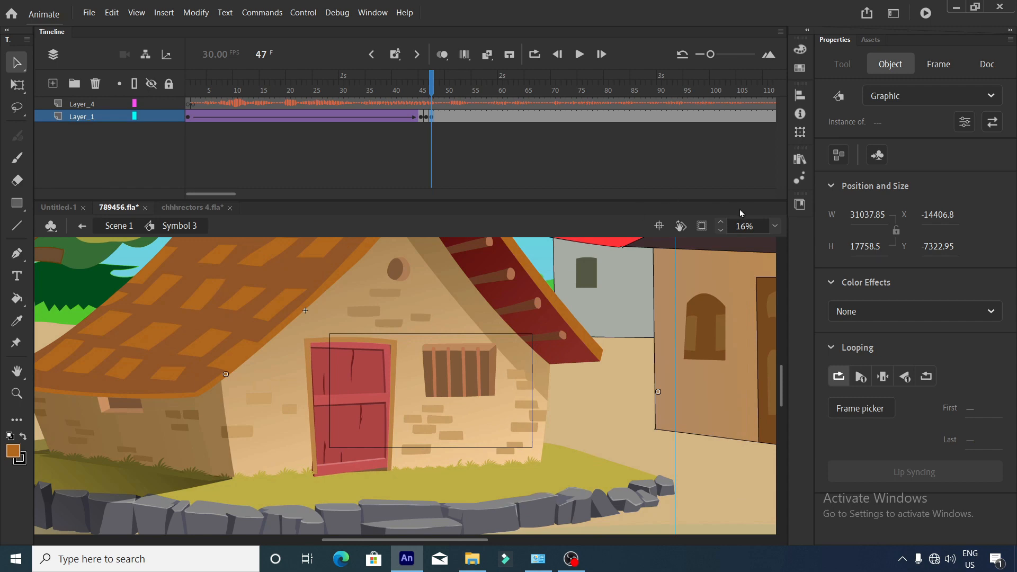
{"action": "left_click", "coordinate": [702, 226]}
{"action": "scroll", "coordinate": [397, 405], "scroll_direction": "up", "scroll_amount": 1}
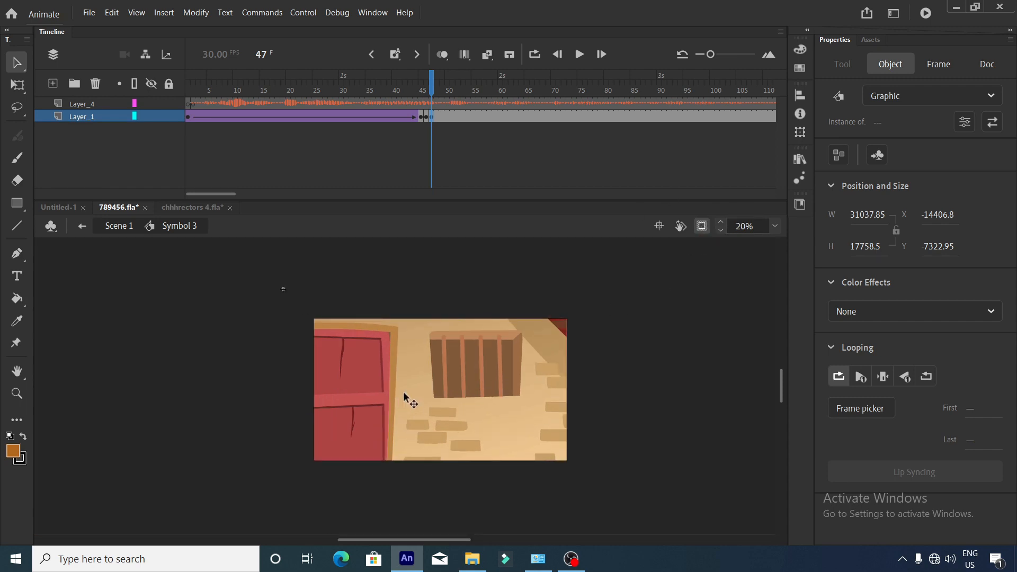
Switch to the chhhrectors 4.fla document and select the moustached man in the yellow vest.
{"action": "left_click", "coordinate": [119, 226]}
{"action": "left_click", "coordinate": [193, 207]}
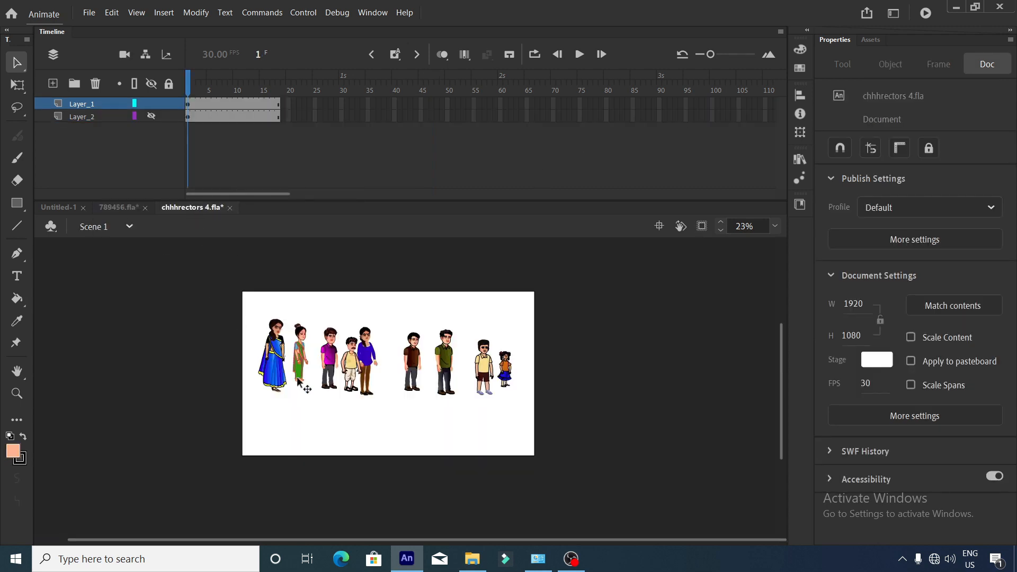
{"action": "scroll", "coordinate": [300, 380], "scroll_direction": "up", "scroll_amount": 4}
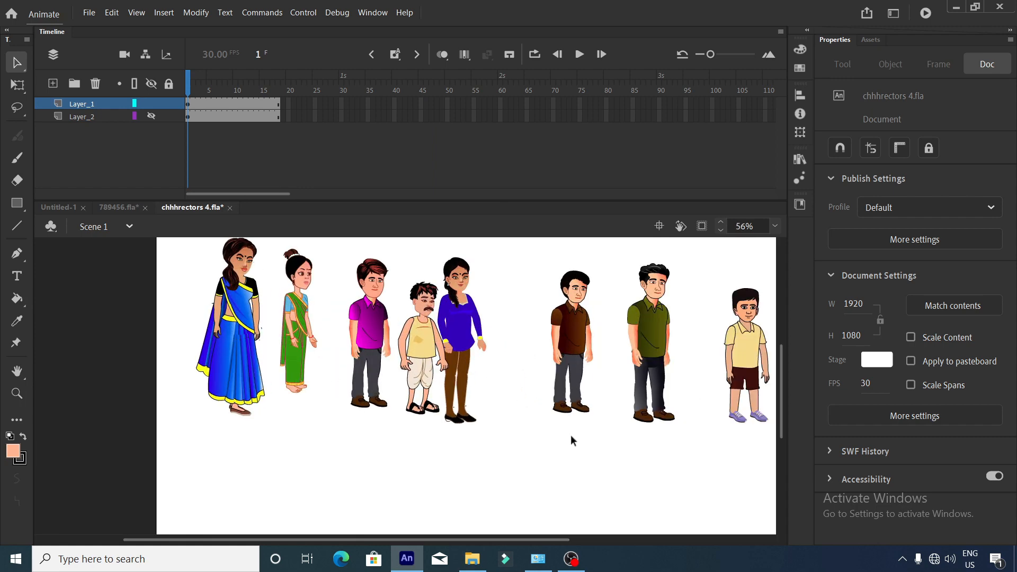
{"action": "scroll", "coordinate": [572, 437], "scroll_direction": "up", "scroll_amount": 3}
{"action": "left_click", "coordinate": [419, 427]}
{"action": "scroll", "coordinate": [420, 427], "scroll_direction": "up", "scroll_amount": 4}
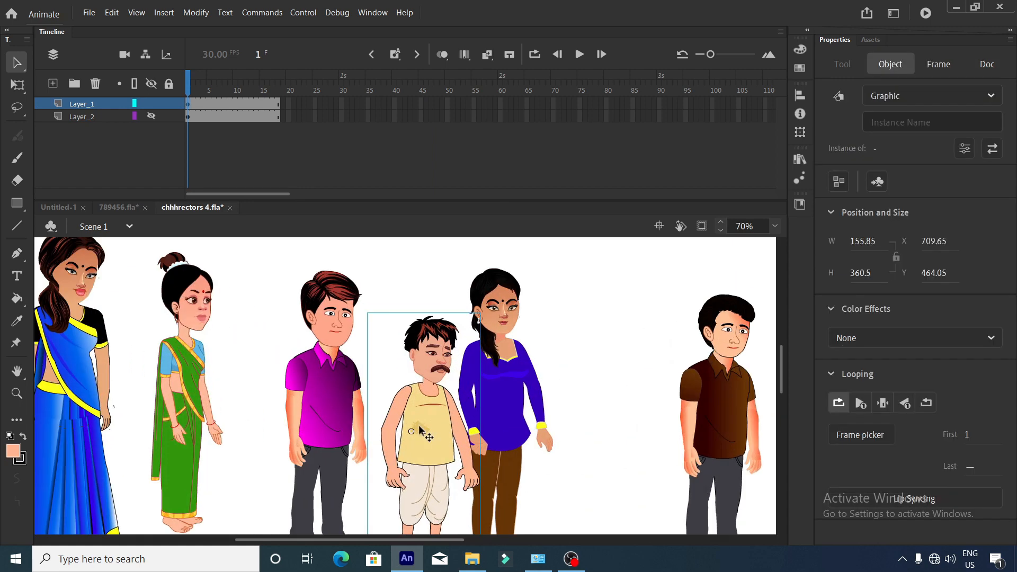
{"action": "scroll", "coordinate": [425, 404], "scroll_direction": "down", "scroll_amount": 6}
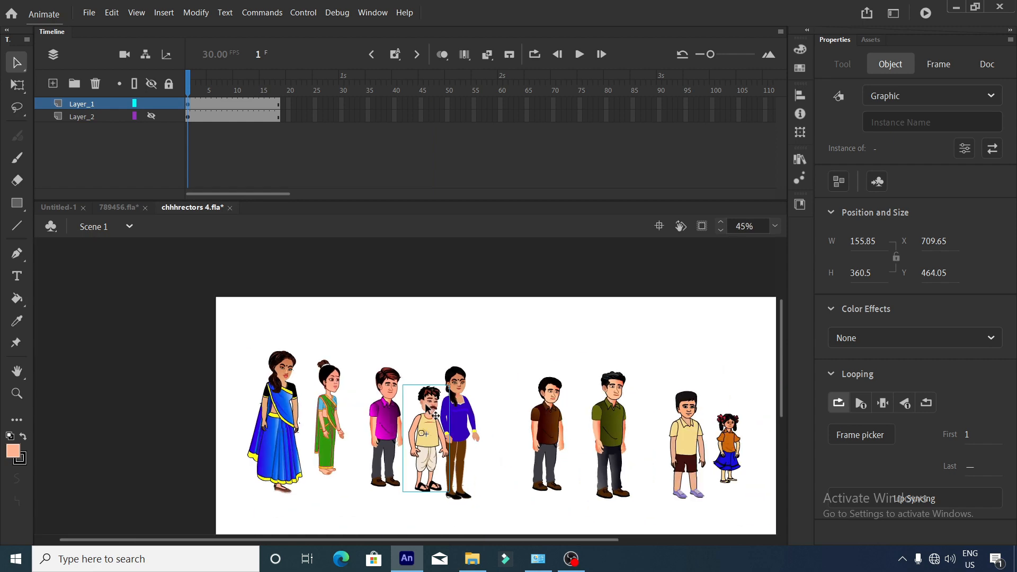
{"action": "scroll", "coordinate": [618, 463], "scroll_direction": "up", "scroll_amount": 9}
{"action": "scroll", "coordinate": [619, 463], "scroll_direction": "down", "scroll_amount": 9}
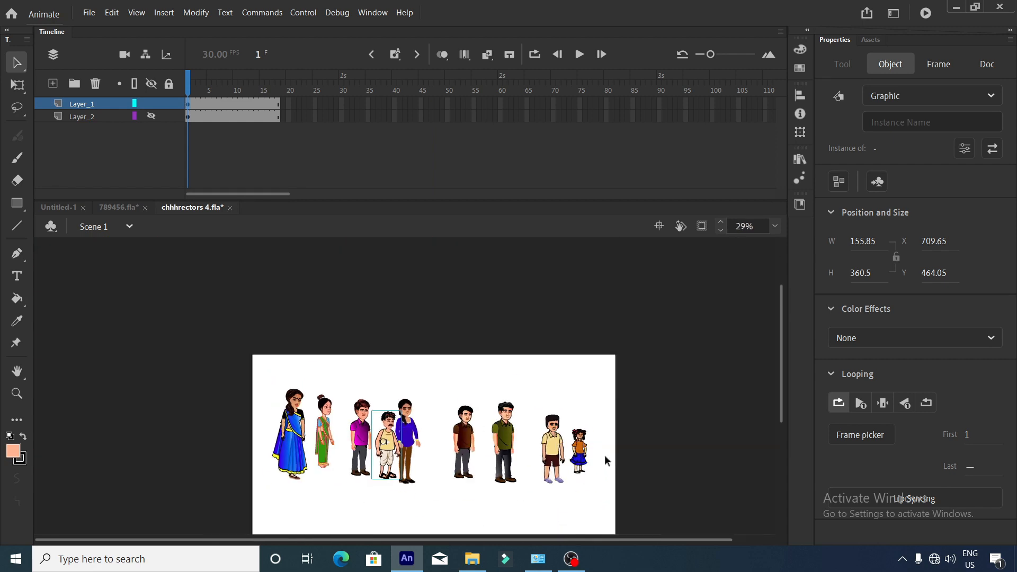
{"action": "scroll", "coordinate": [384, 442], "scroll_direction": "up", "scroll_amount": 6}
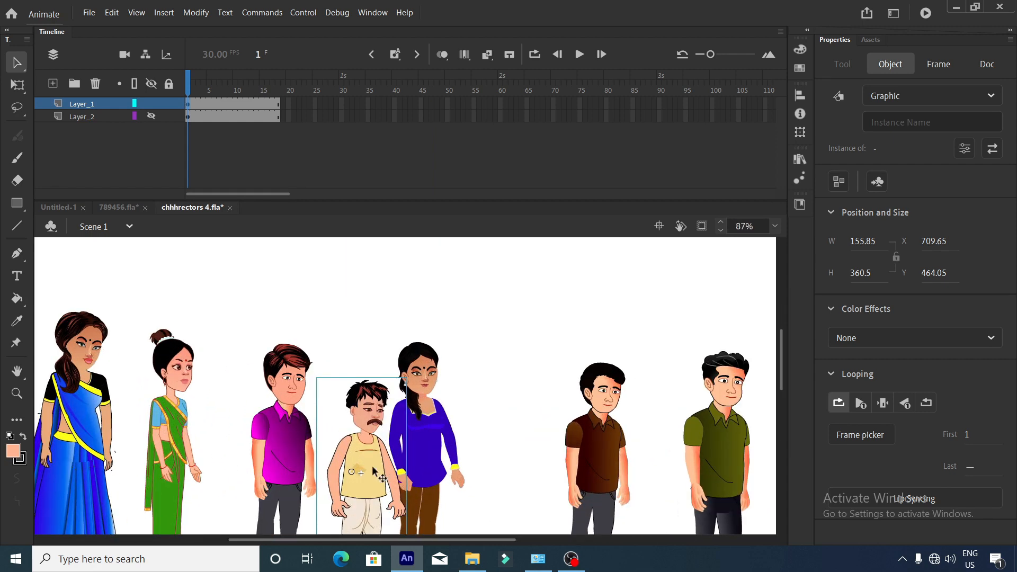
Save the characters document under the new name chhhrectors 5.
{"action": "left_click", "coordinate": [89, 13]}
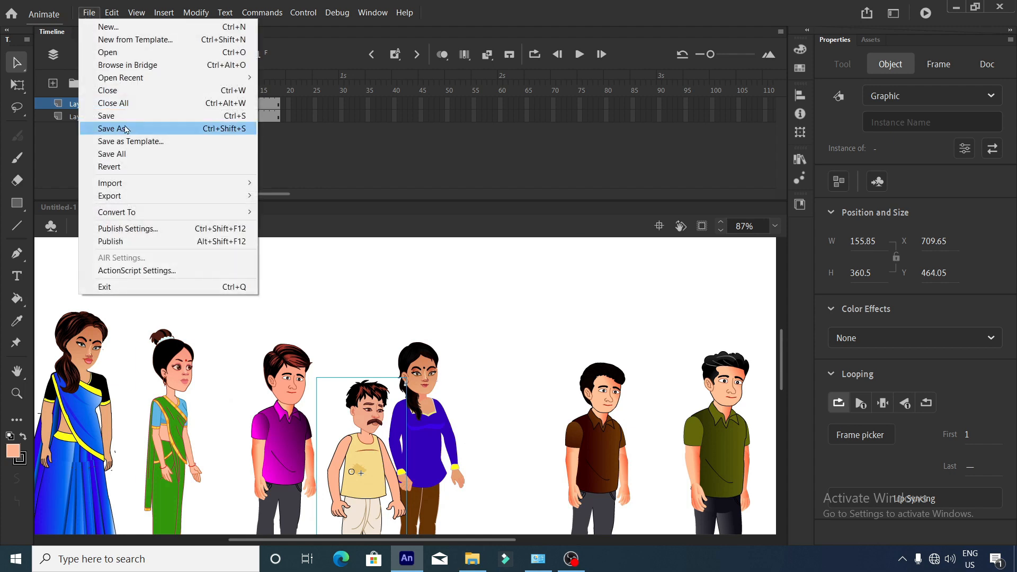
{"action": "left_click", "coordinate": [106, 128]}
{"action": "left_click", "coordinate": [141, 247]}
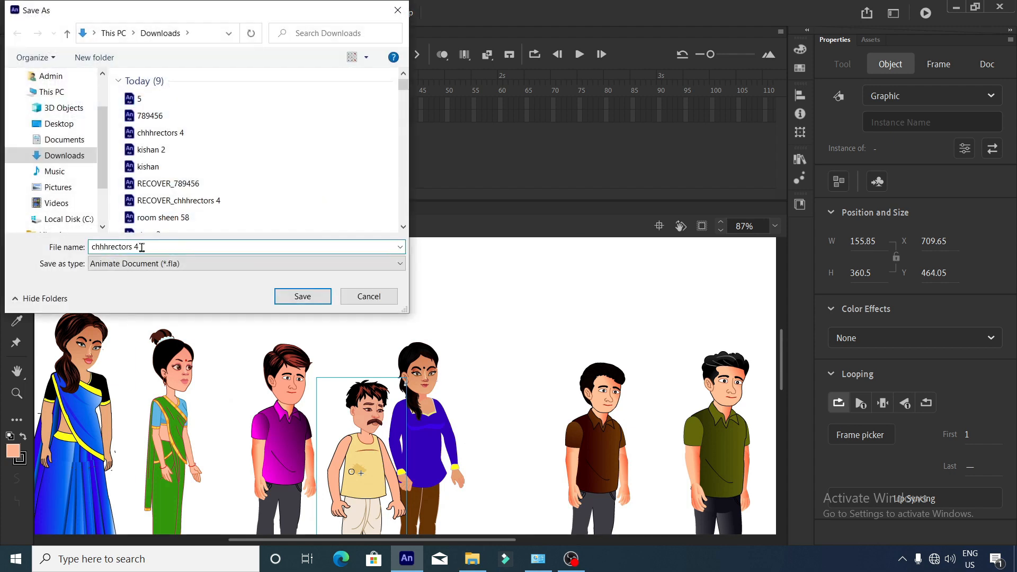
{"action": "key", "text": "BackSpace"}
{"action": "type", "text": "5"}
{"action": "key", "text": "Return"}
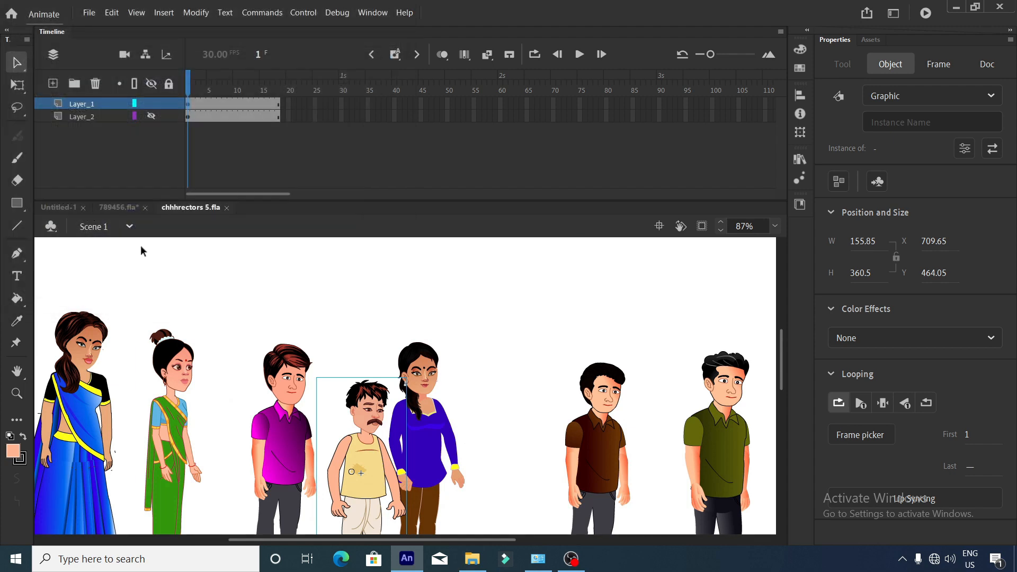
Copy the moustached man and, in 789456.fla, add a layer above Layer_1 with a blank keyframe at frame 47.
{"action": "scroll", "coordinate": [325, 403], "scroll_direction": "down", "scroll_amount": 3}
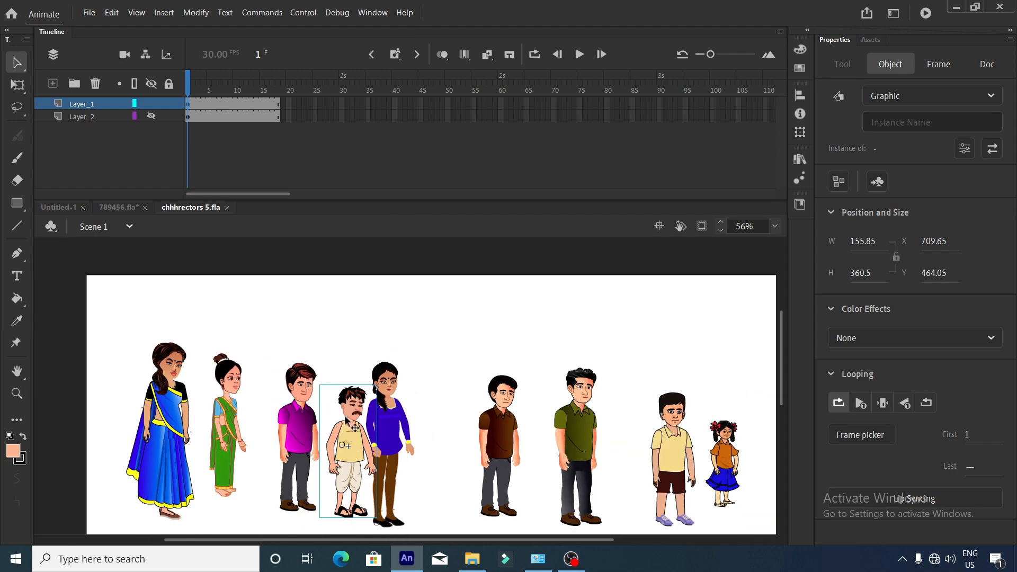
{"action": "left_click", "coordinate": [112, 208]}
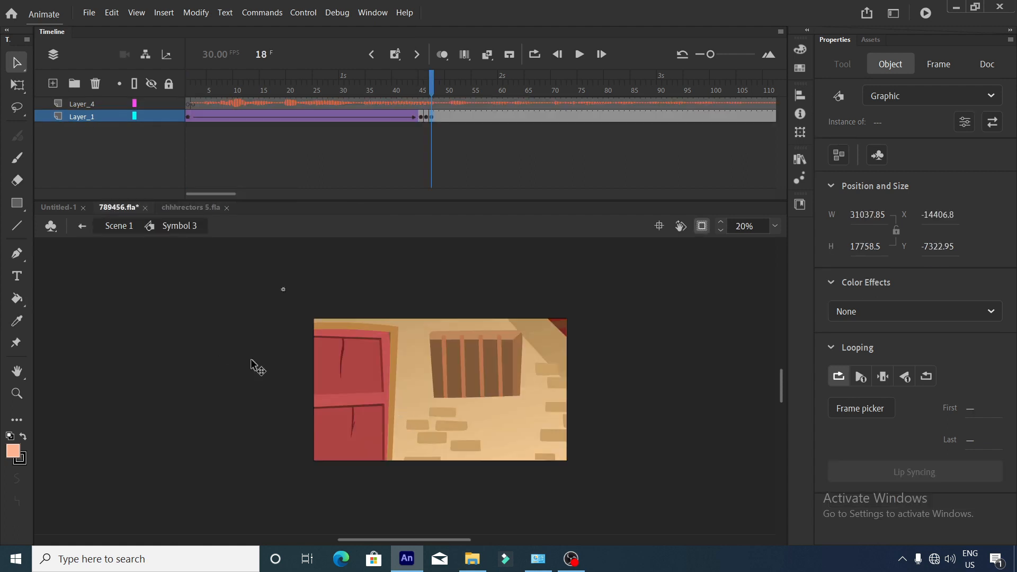
{"action": "left_click", "coordinate": [53, 83]}
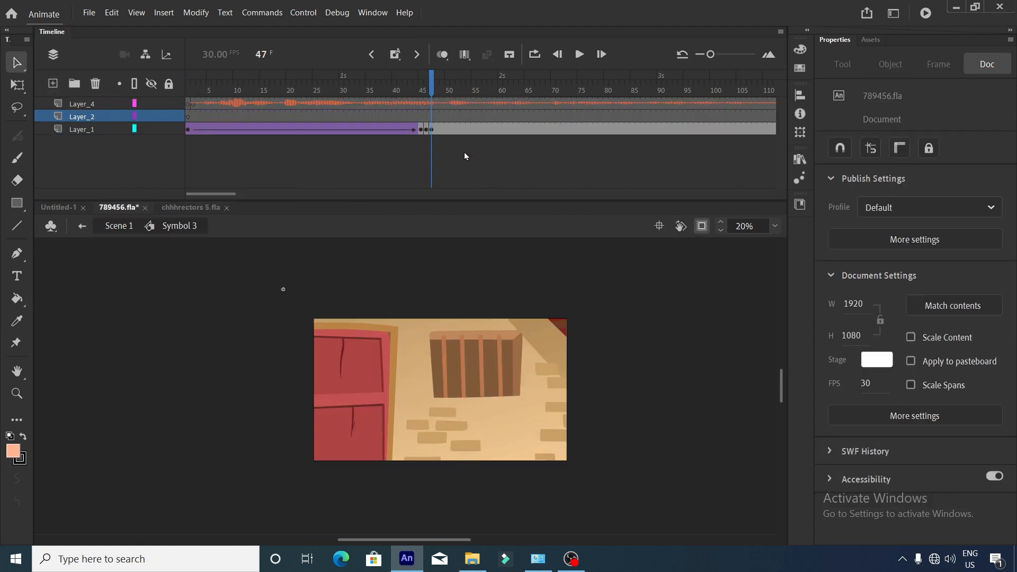
{"action": "left_click", "coordinate": [433, 116]}
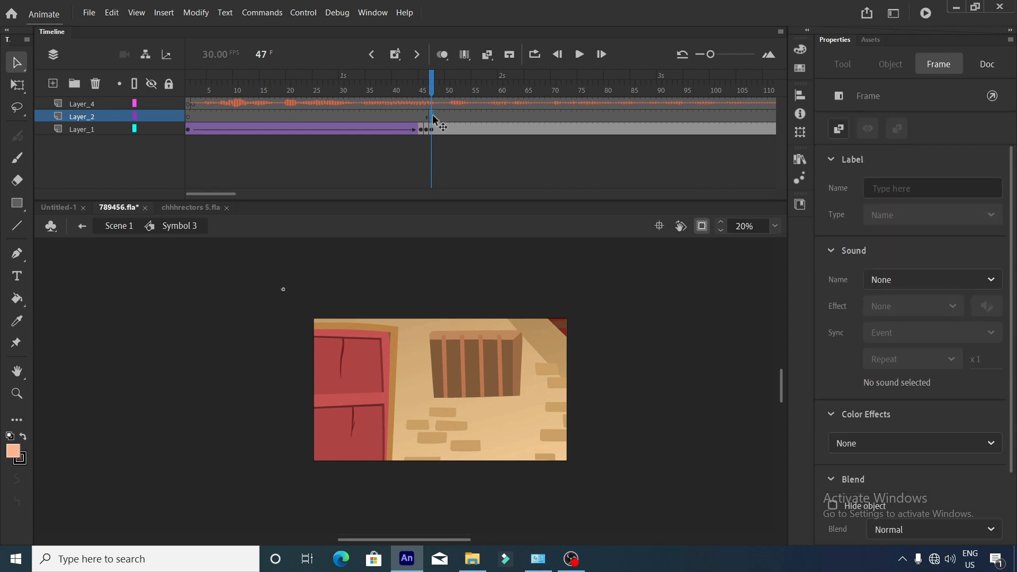
Paste the man into frame 47 of Layer_2, putting duplicate library items into a folder.
{"action": "key", "text": "ctrl+v"}
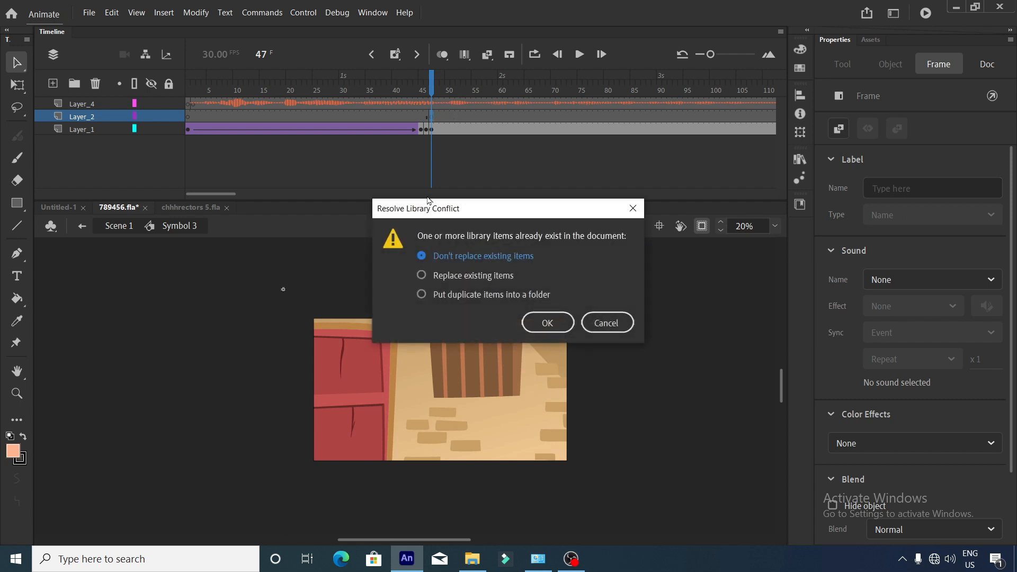
{"action": "left_click", "coordinate": [479, 296]}
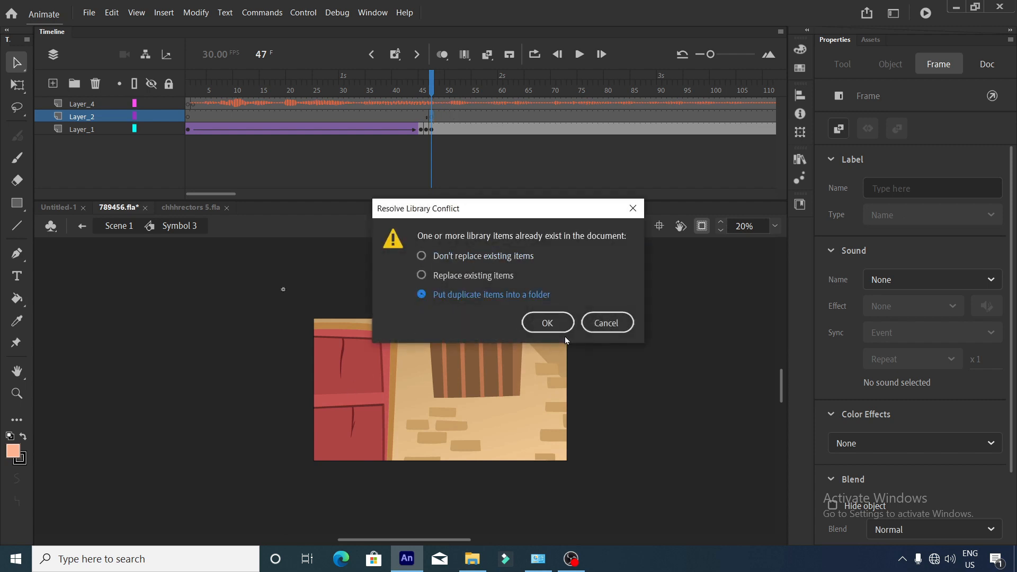
{"action": "left_click", "coordinate": [553, 325]}
{"action": "scroll", "coordinate": [421, 400], "scroll_direction": "up", "scroll_amount": 5}
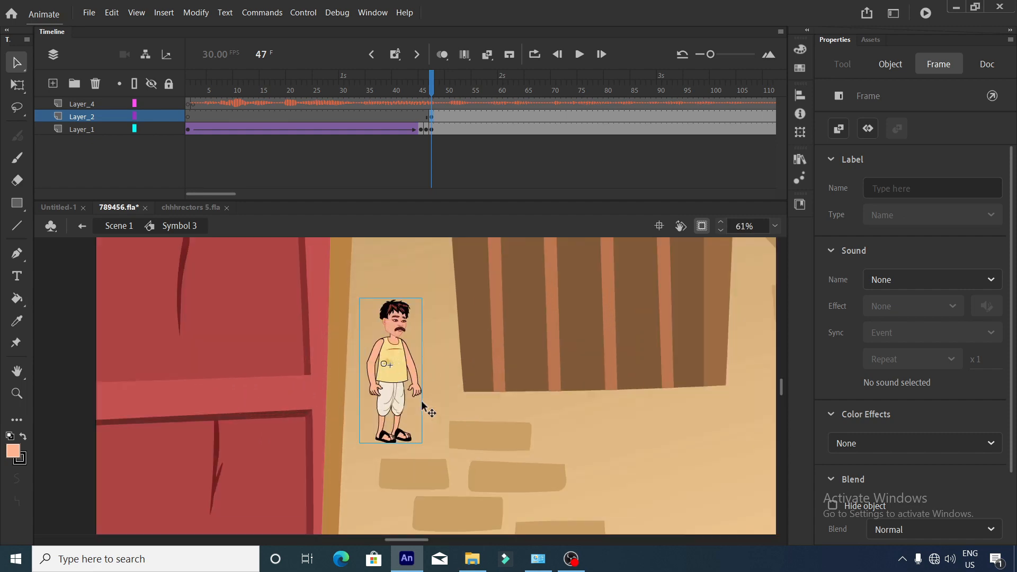
{"action": "scroll", "coordinate": [422, 403], "scroll_direction": "down", "scroll_amount": 3}
Flip the pasted man in the yellow vest horizontally so that he faces the red door.
{"action": "left_click", "coordinate": [416, 381]}
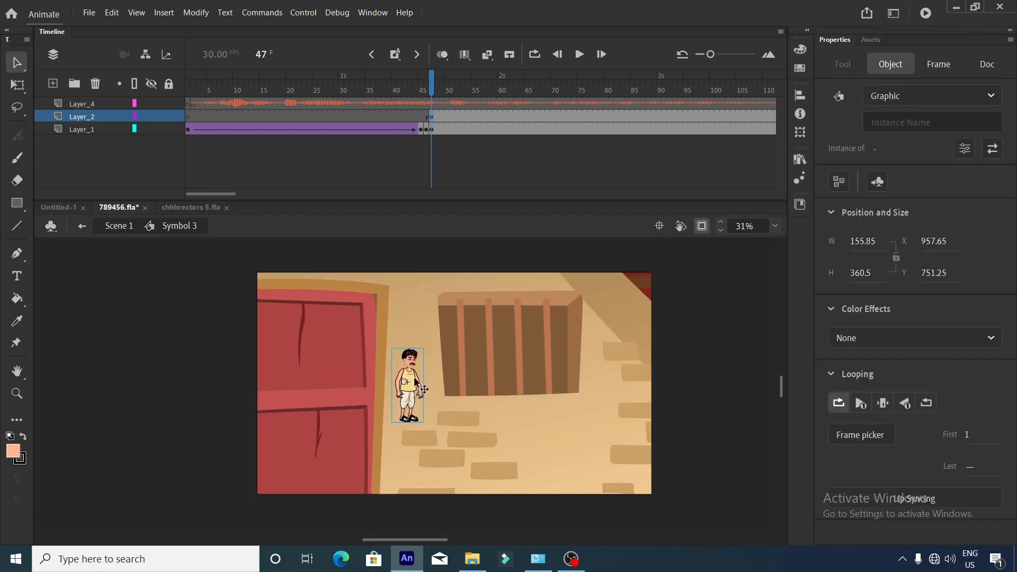
{"action": "right_click", "coordinate": [416, 382]}
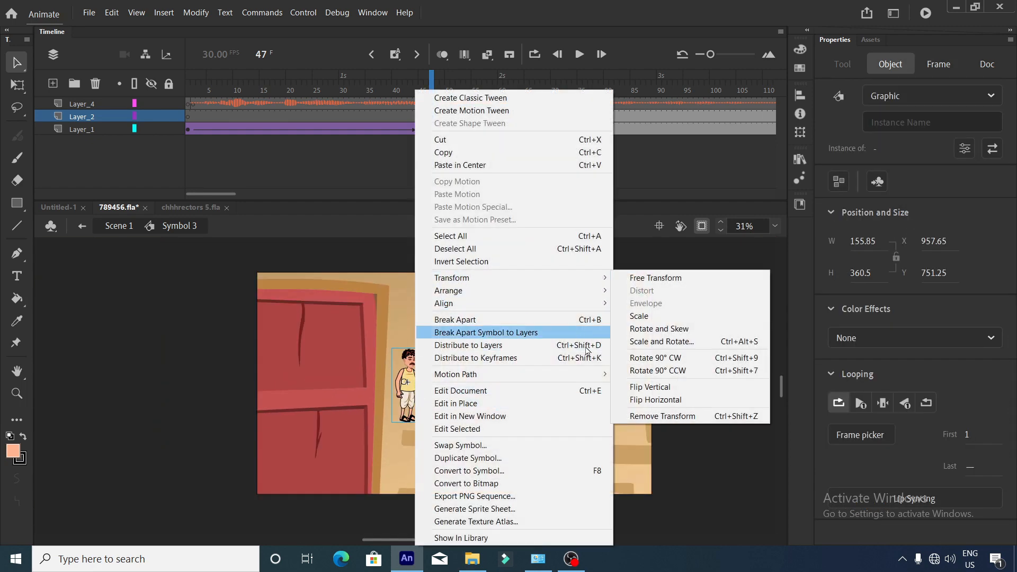
{"action": "left_click", "coordinate": [640, 400]}
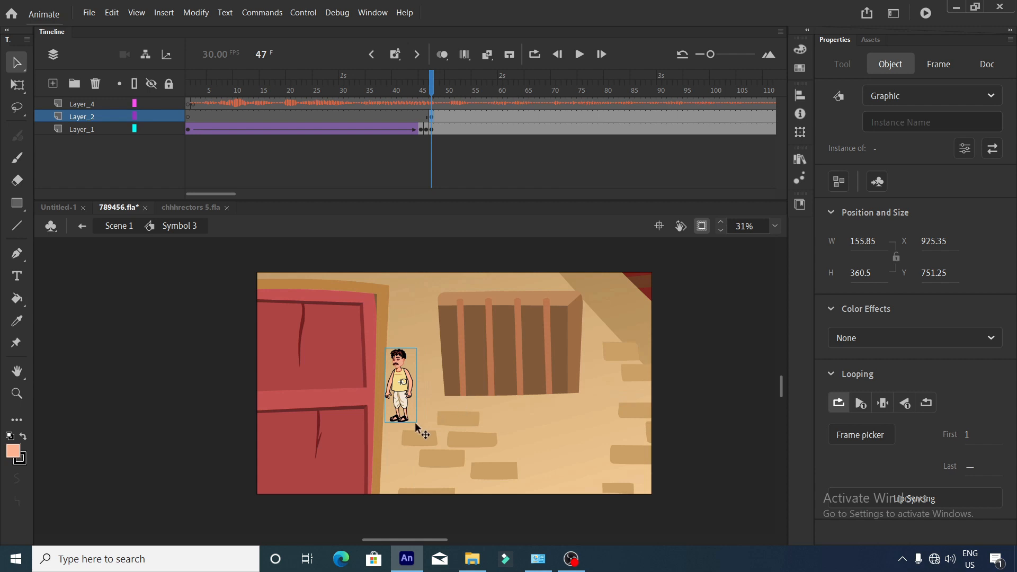
Enlarge the man to about 779 by 1802 px and move him between the red door and the barred window.
{"action": "key", "text": "ctrl+alt+s"}
{"action": "type", "text": "50"}
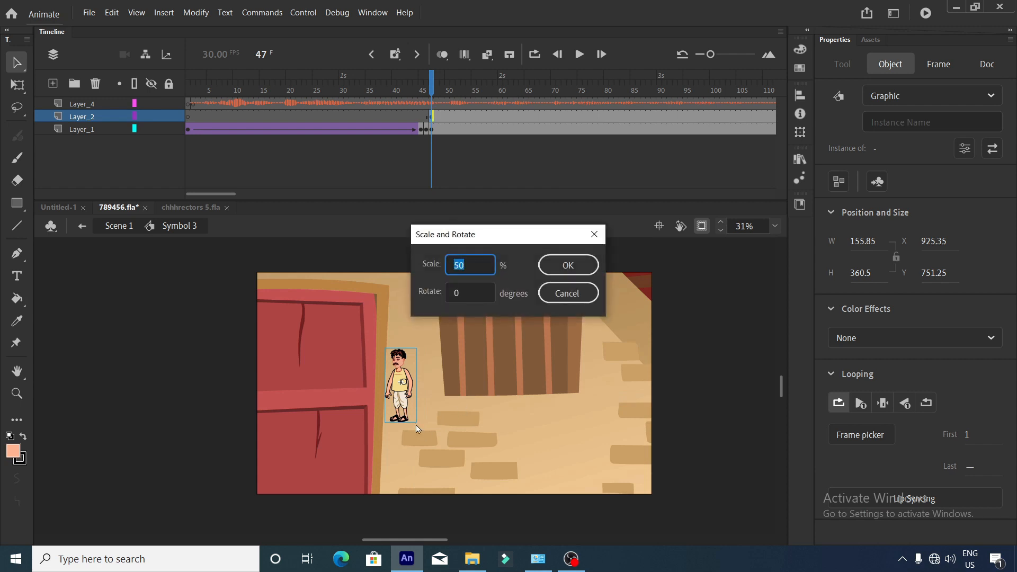
{"action": "type", "text": "50"}
{"action": "key", "text": "Return"}
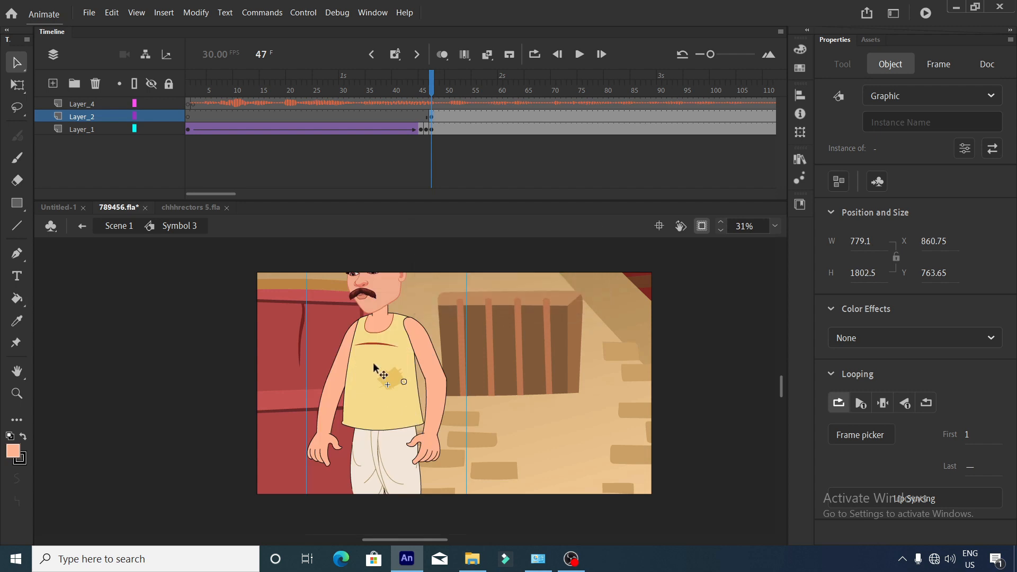
{"action": "left_click_drag", "start_coordinate": [364, 347], "coordinate": [432, 418]}
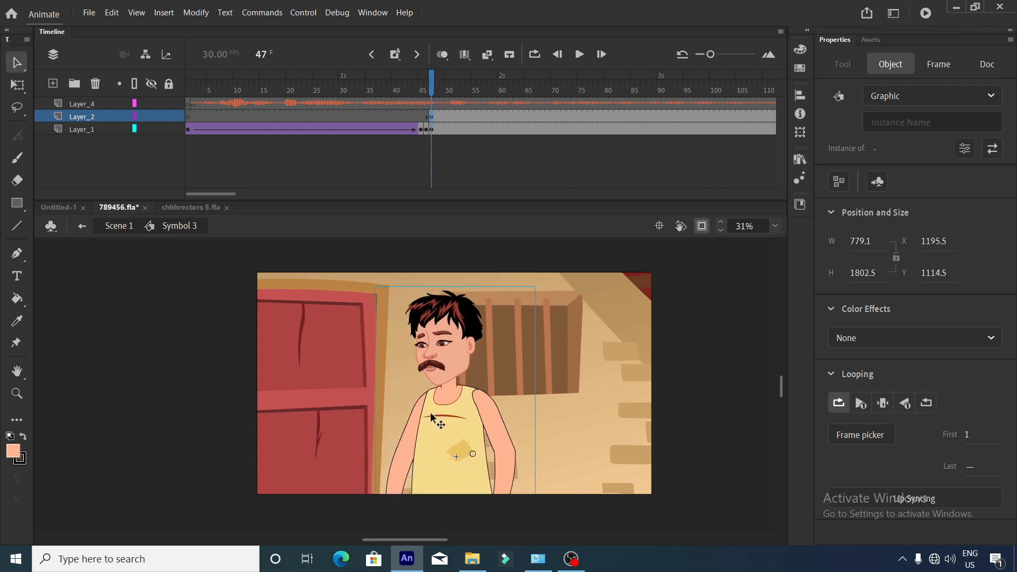
Scale the man by 120% and lower him until his whole head fits in the frame.
{"action": "key", "text": "ctrl+alt+s"}
{"action": "type", "text": "120"}
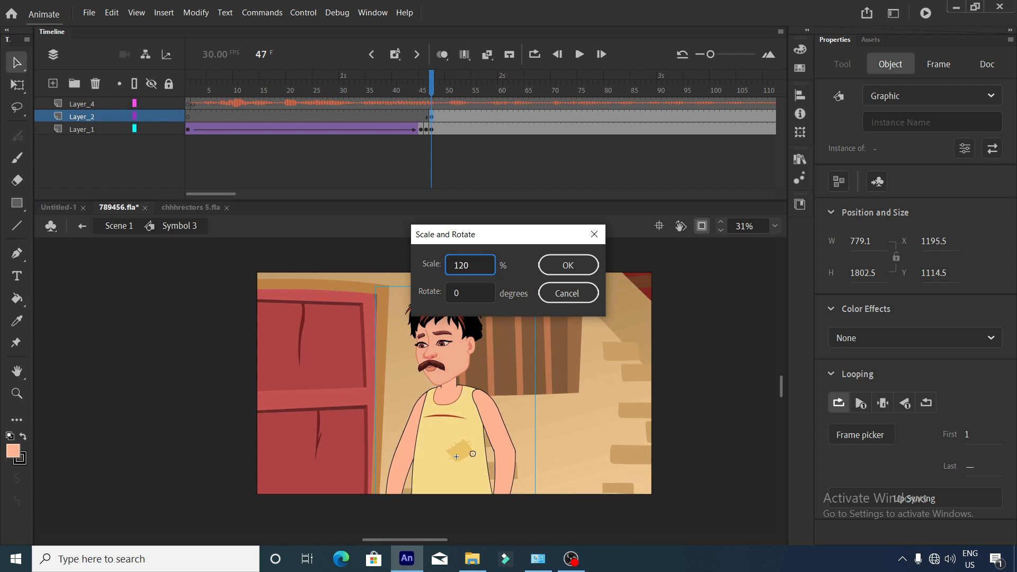
{"action": "key", "text": "Return"}
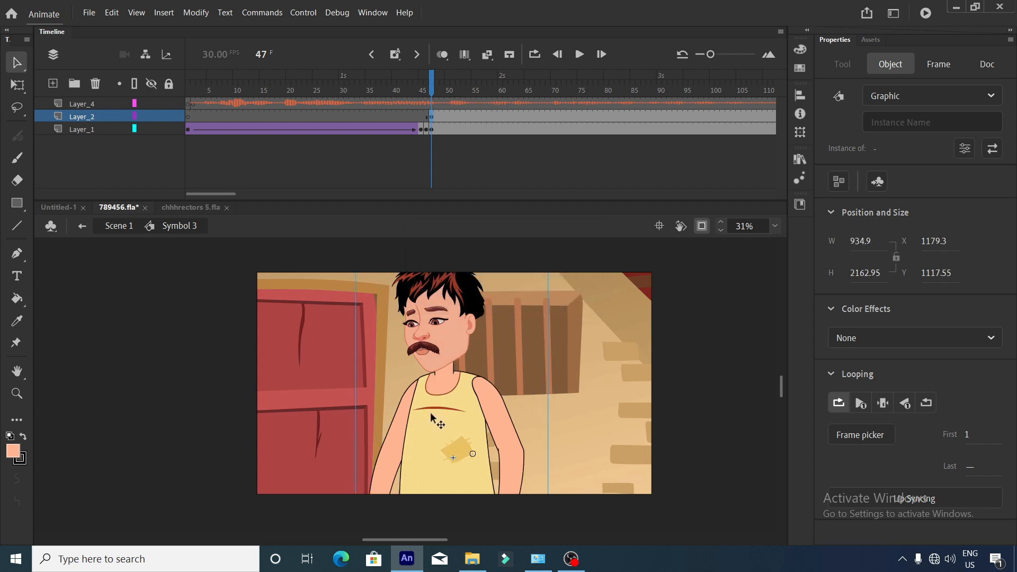
{"action": "left_click_drag", "start_coordinate": [440, 384], "coordinate": [444, 407]}
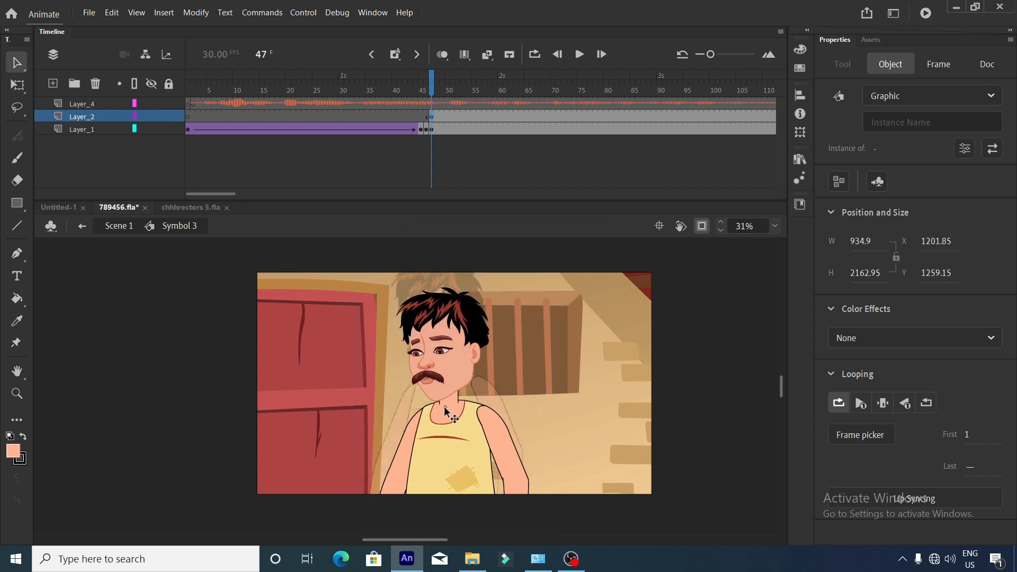
Play the cut from the village to the close-up and bring the close-up keyframes on Layer_1 and Layer_2 to frame 46.
{"action": "scroll", "coordinate": [449, 397], "scroll_direction": "down", "scroll_amount": 1}
{"action": "scroll", "coordinate": [449, 396], "scroll_direction": "down", "scroll_amount": 1}
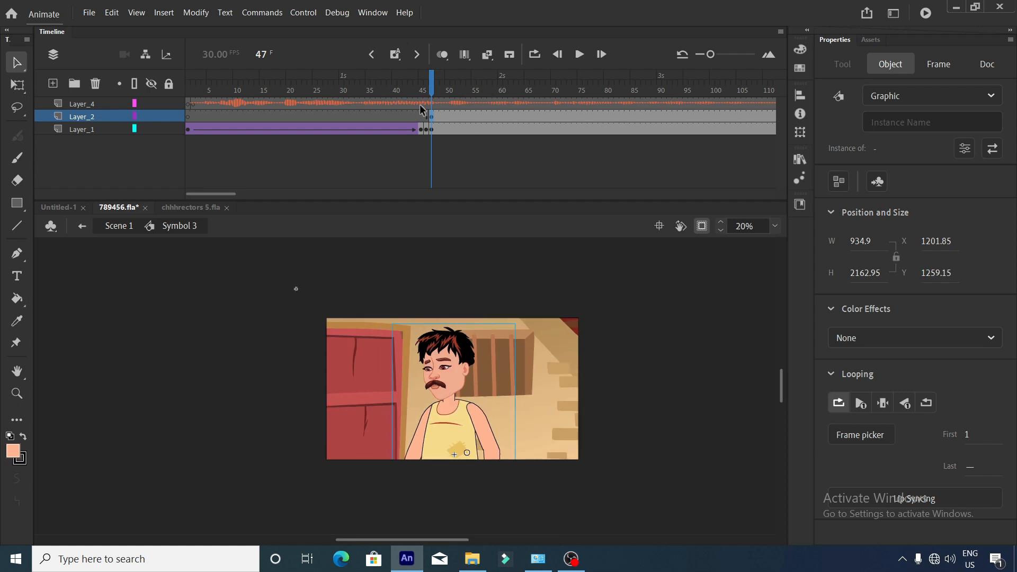
{"action": "left_click", "coordinate": [401, 90]}
{"action": "left_click", "coordinate": [578, 54]}
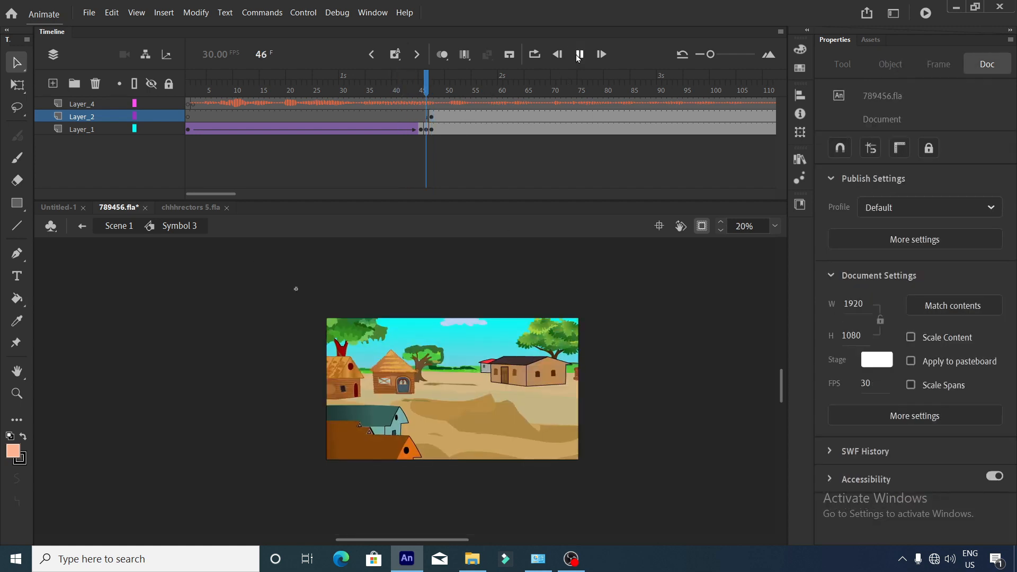
{"action": "left_click", "coordinate": [578, 54]}
{"action": "left_click", "coordinate": [427, 94]}
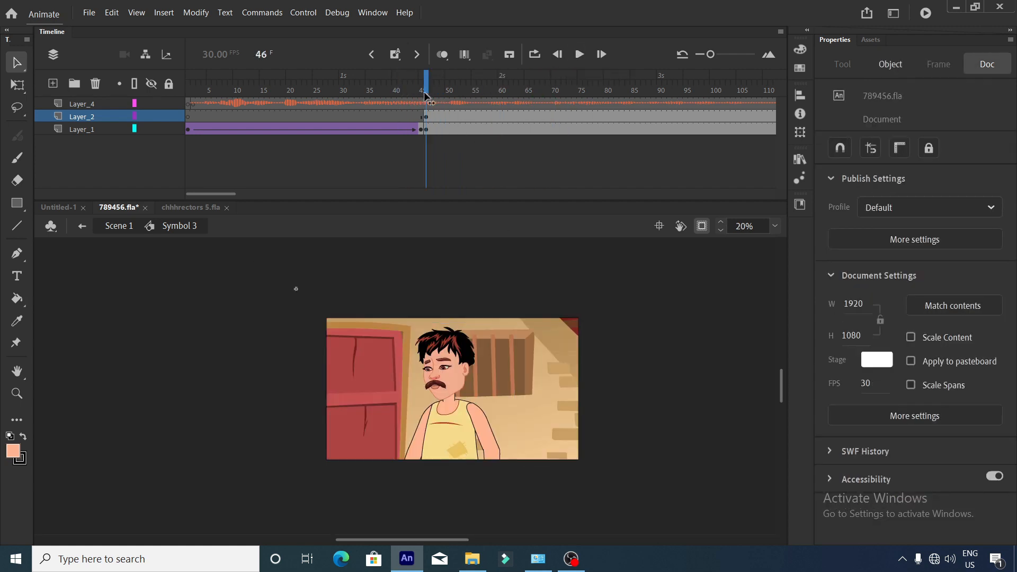
Play the narration over the close-up and insert keyframes at frame 113 on Layer_1 and Layer_2.
{"action": "left_click", "coordinate": [580, 55]}
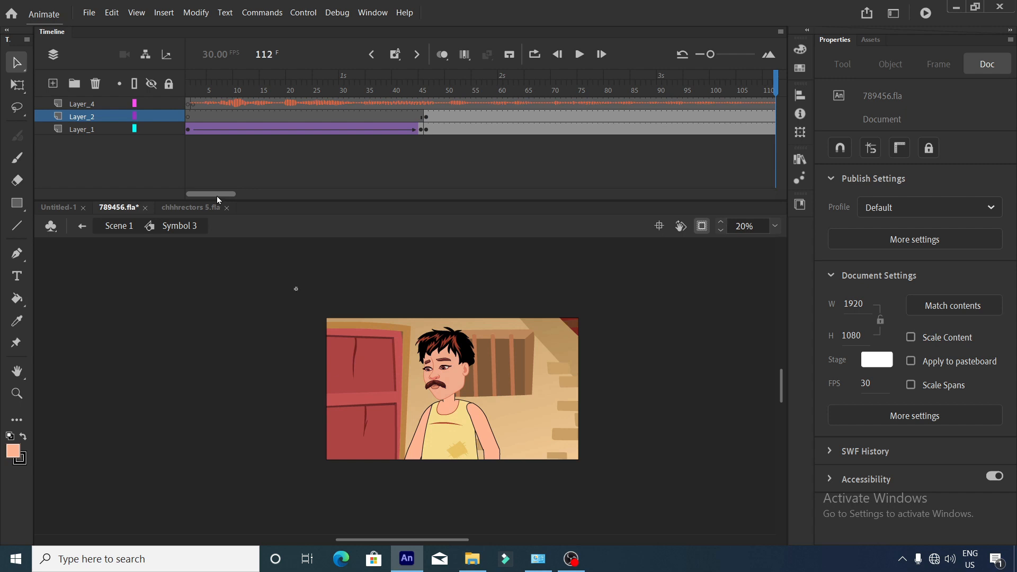
{"action": "mouse_move", "coordinate": [217, 196]}
{"action": "left_mouse_down"}
{"action": "mouse_move", "coordinate": [241, 203]}
{"action": "mouse_move", "coordinate": [231, 204]}
{"action": "left_mouse_up"}
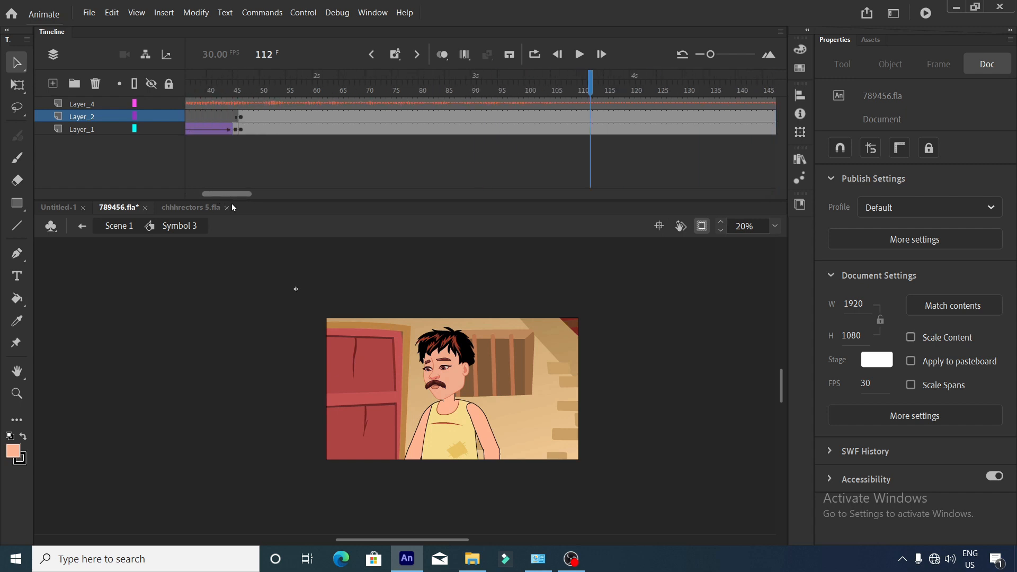
{"action": "left_click", "coordinate": [553, 117]}
{"action": "left_click", "coordinate": [412, 87]}
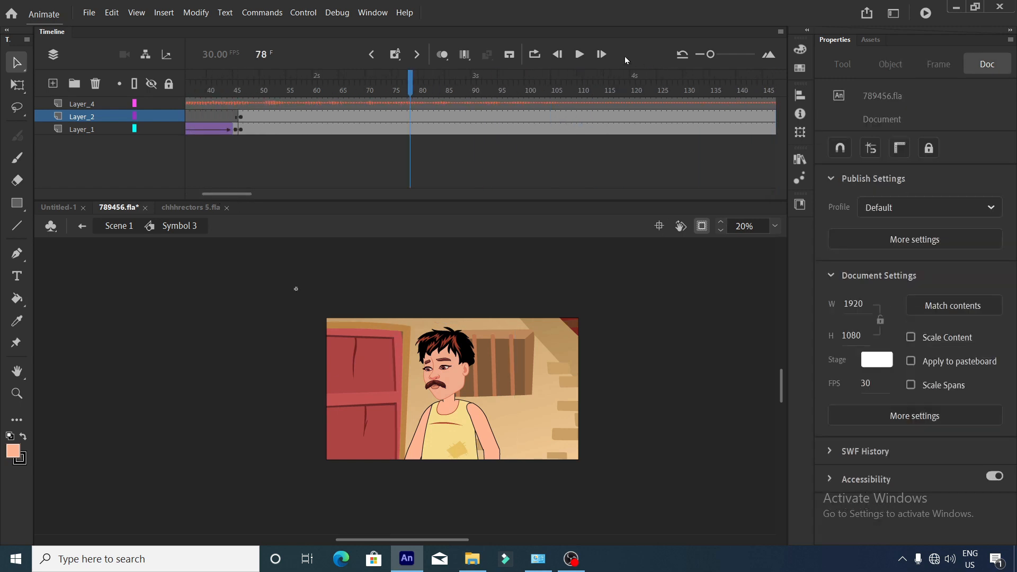
{"action": "left_click", "coordinate": [580, 54]}
{"action": "left_click", "coordinate": [587, 89]}
{"action": "left_click_drag", "start_coordinate": [587, 117], "coordinate": [597, 134]}
{"action": "left_click", "coordinate": [593, 132]}
{"action": "left_click", "coordinate": [569, 117]}
{"action": "key", "text": "F6"}
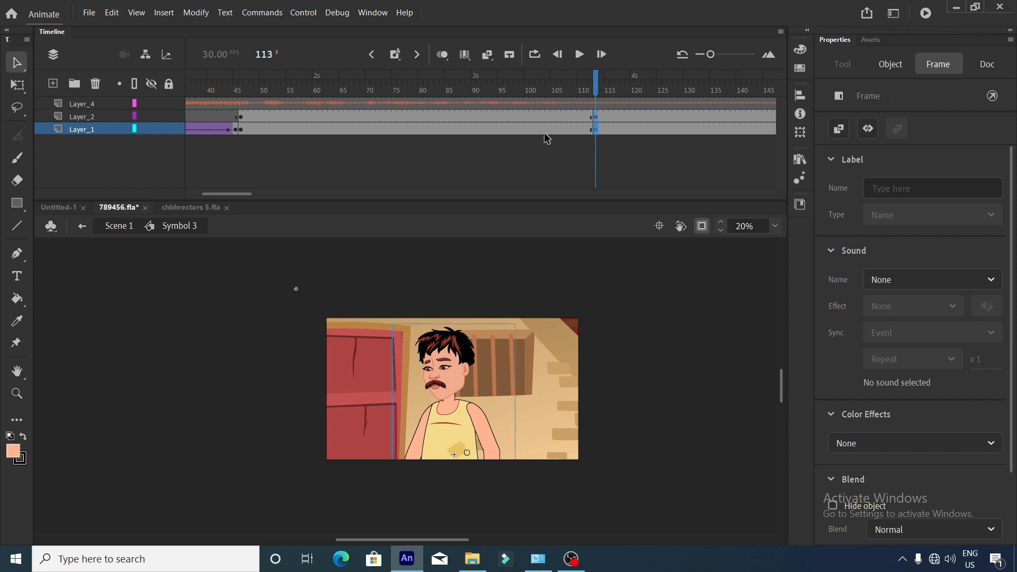
Create classic tweens on Layer_1 and Layer_2 between frames 46 and 113.
{"action": "left_click_drag", "start_coordinate": [434, 114], "coordinate": [441, 126]}
{"action": "right_click", "coordinate": [435, 124]}
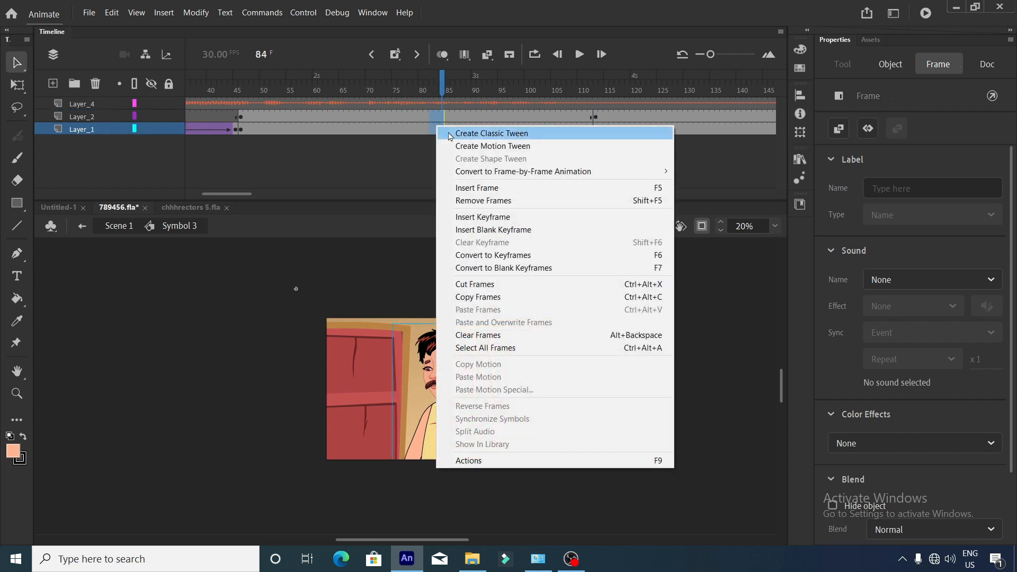
{"action": "left_click", "coordinate": [491, 134]}
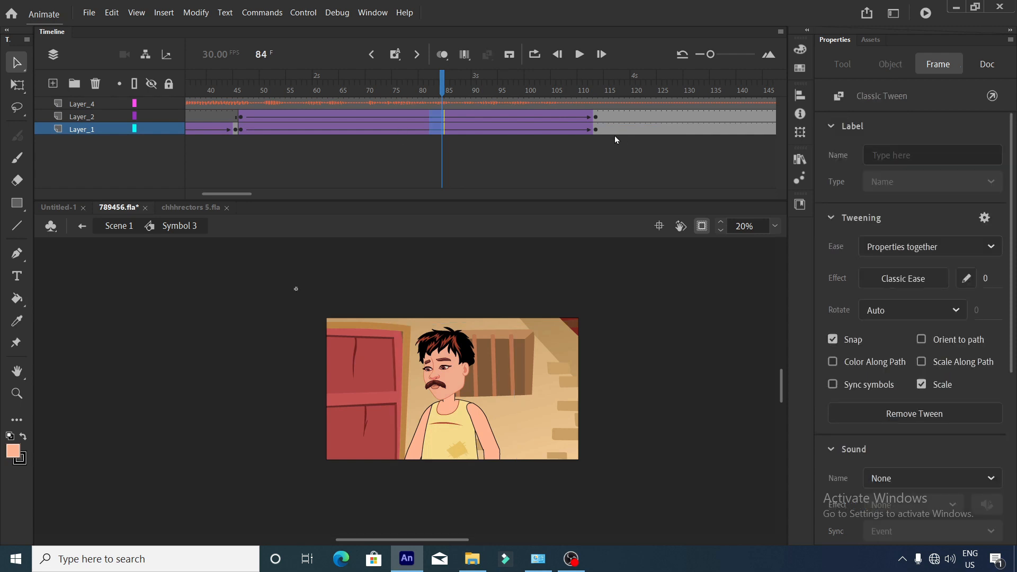
{"action": "left_click", "coordinate": [594, 118]}
{"action": "scroll", "coordinate": [507, 359], "scroll_direction": "down", "scroll_amount": 2}
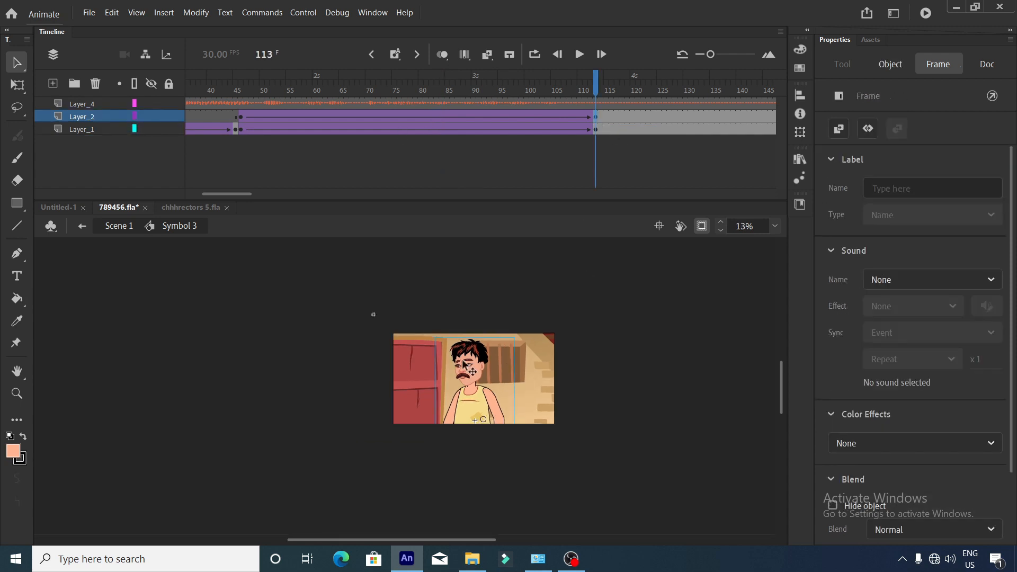
{"action": "left_click_drag", "start_coordinate": [104, 321], "coordinate": [649, 532]}
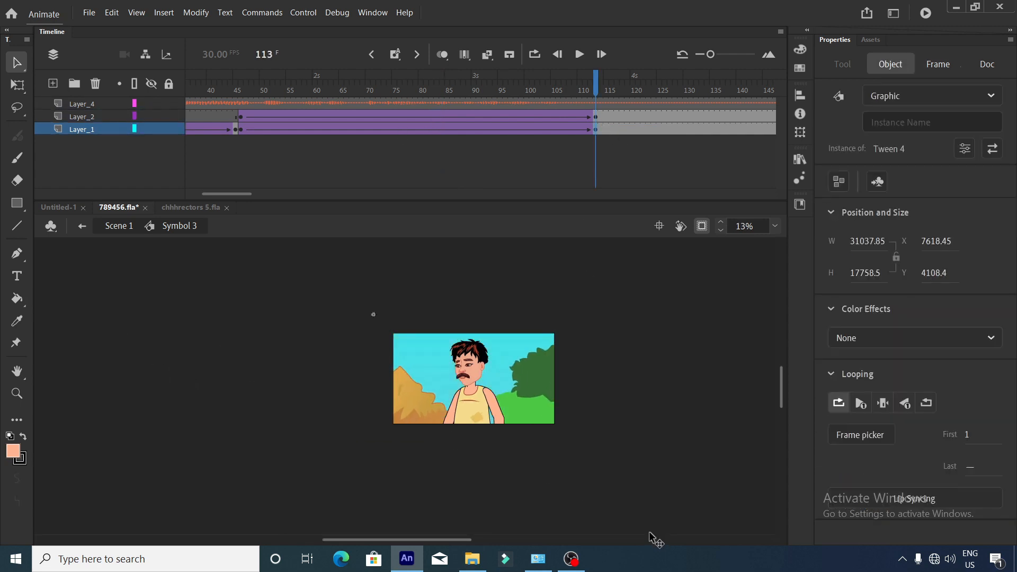
{"action": "key", "text": "ctrl+z"}
Scale the hut background and the man together by 80% at frame 113 and play the zoom-out from frame 46.
{"action": "scroll", "coordinate": [431, 374], "scroll_direction": "down", "scroll_amount": 5}
{"action": "left_click", "coordinate": [594, 129]}
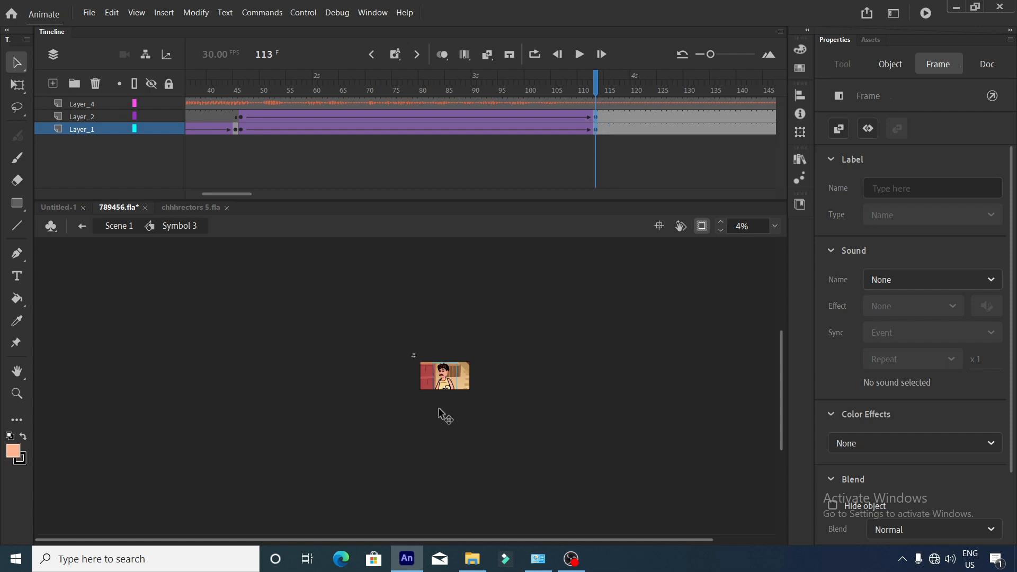
{"action": "left_click", "coordinate": [600, 117]}
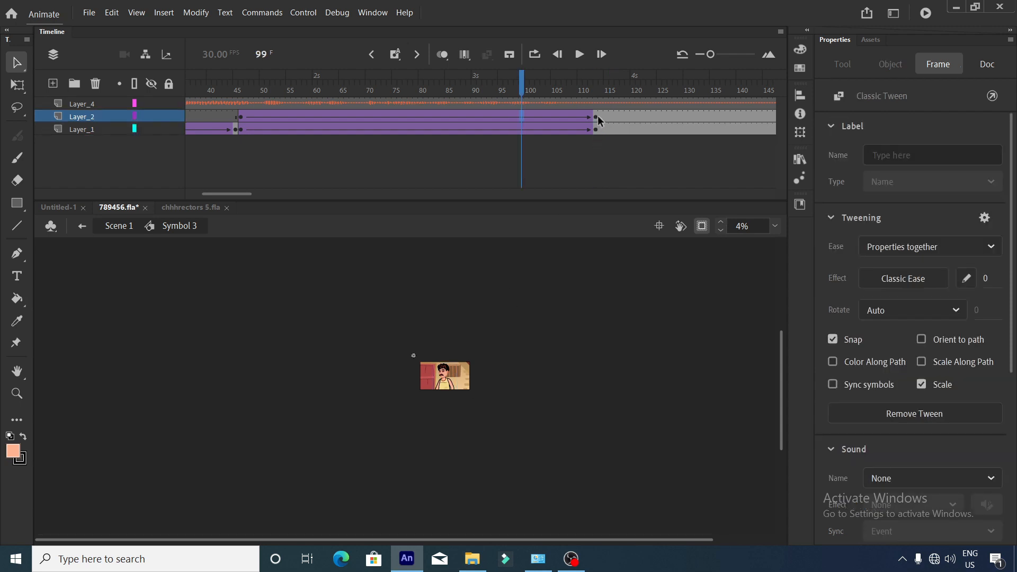
{"action": "left_click", "coordinate": [598, 132]}
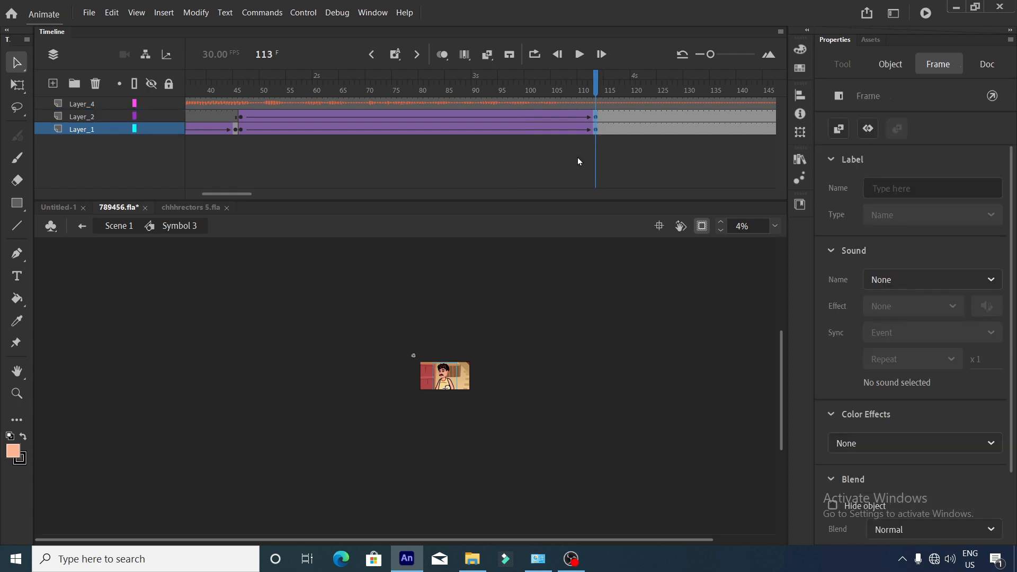
{"action": "key", "text": "ctrl+alt+s"}
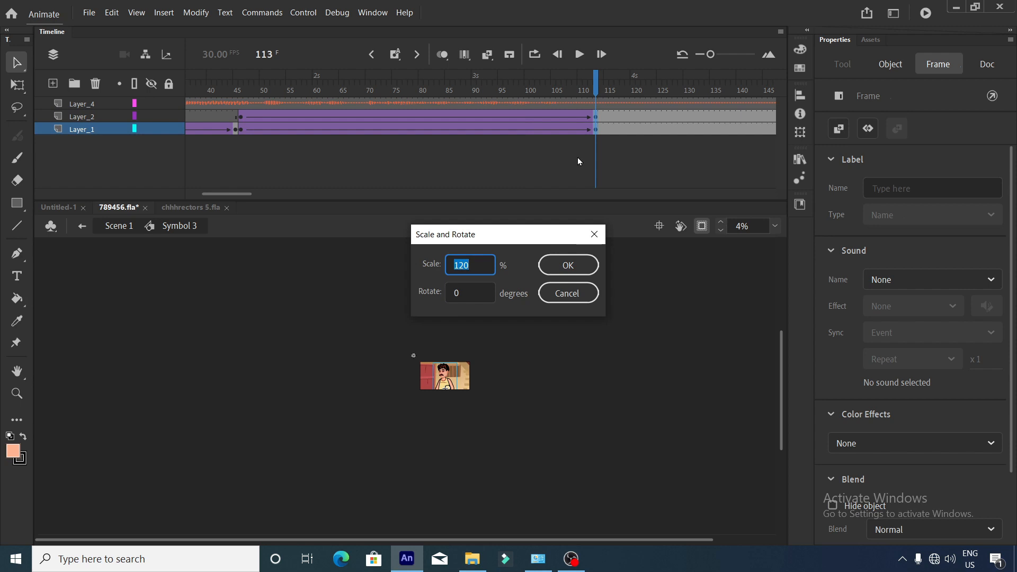
{"action": "type", "text": "80"}
{"action": "key", "text": "Return"}
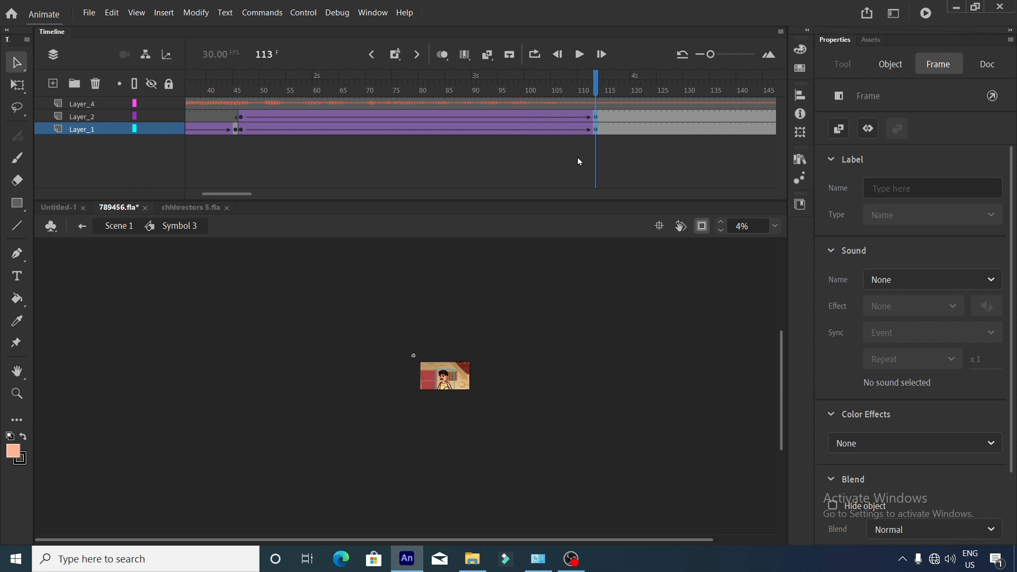
{"action": "scroll", "coordinate": [428, 370], "scroll_direction": "up", "scroll_amount": 5}
{"action": "left_click", "coordinate": [241, 88]}
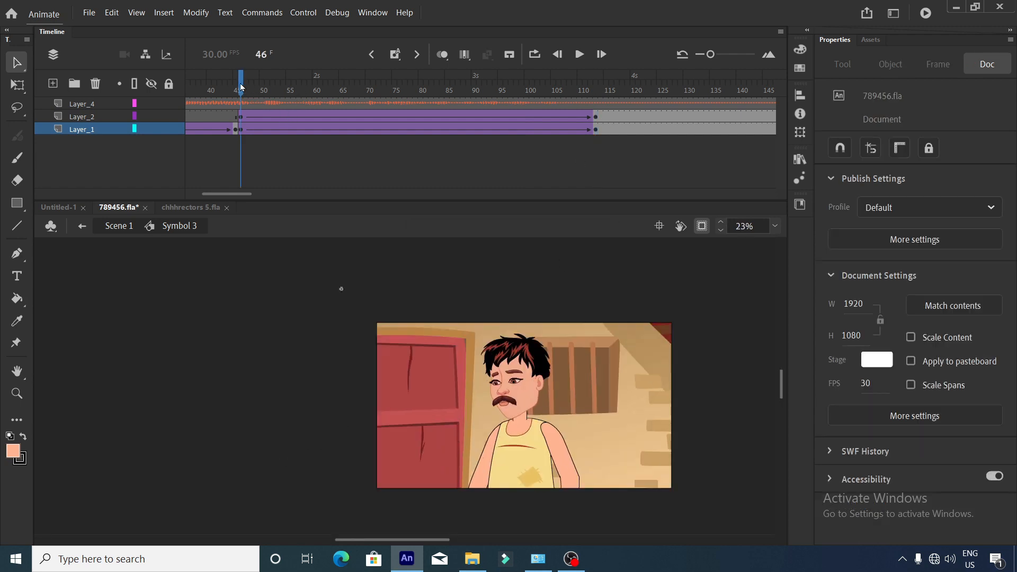
{"action": "left_click", "coordinate": [580, 54]}
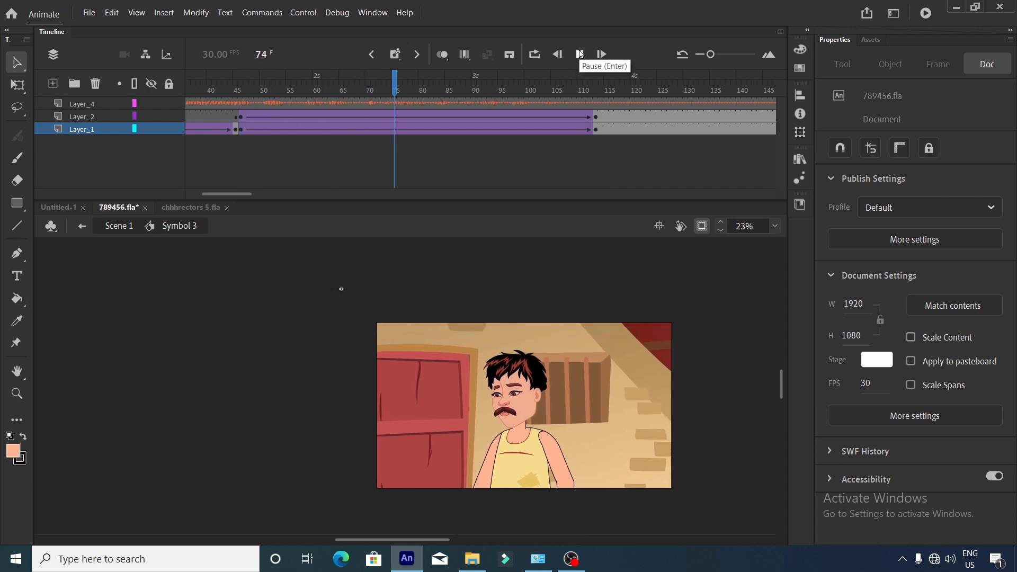
{"action": "left_click", "coordinate": [579, 54]}
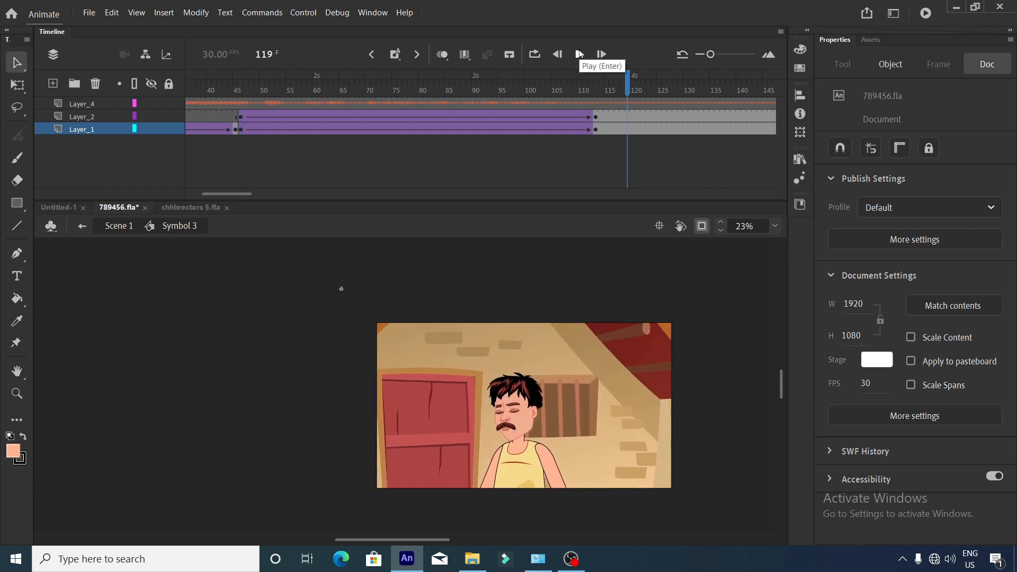
Move the hut background and the man up together at frame 113 and play the shot from frame 44.
{"action": "left_click", "coordinate": [596, 117]}
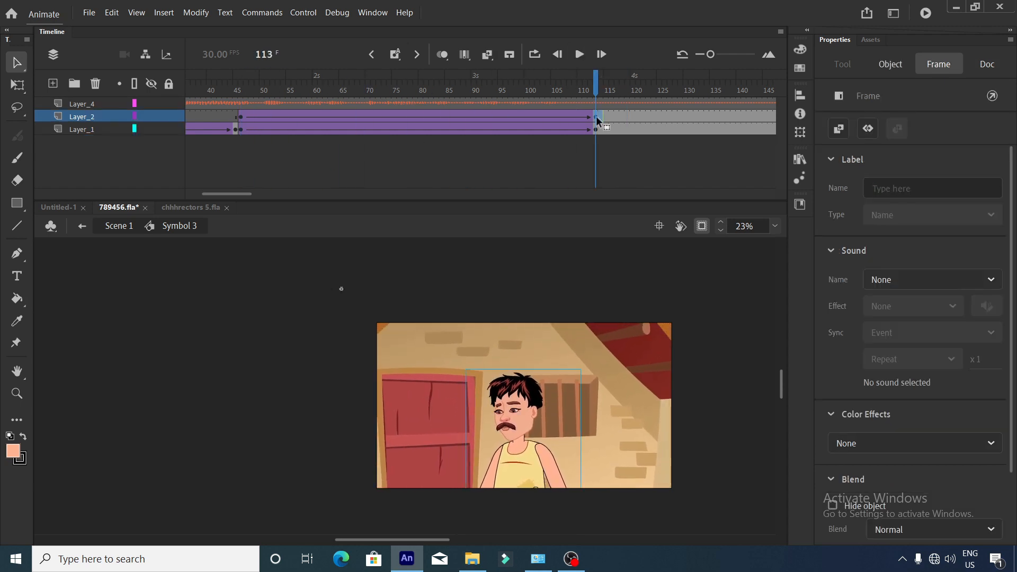
{"action": "left_click", "coordinate": [626, 129]}
{"action": "left_click_drag", "start_coordinate": [597, 116], "coordinate": [596, 130]}
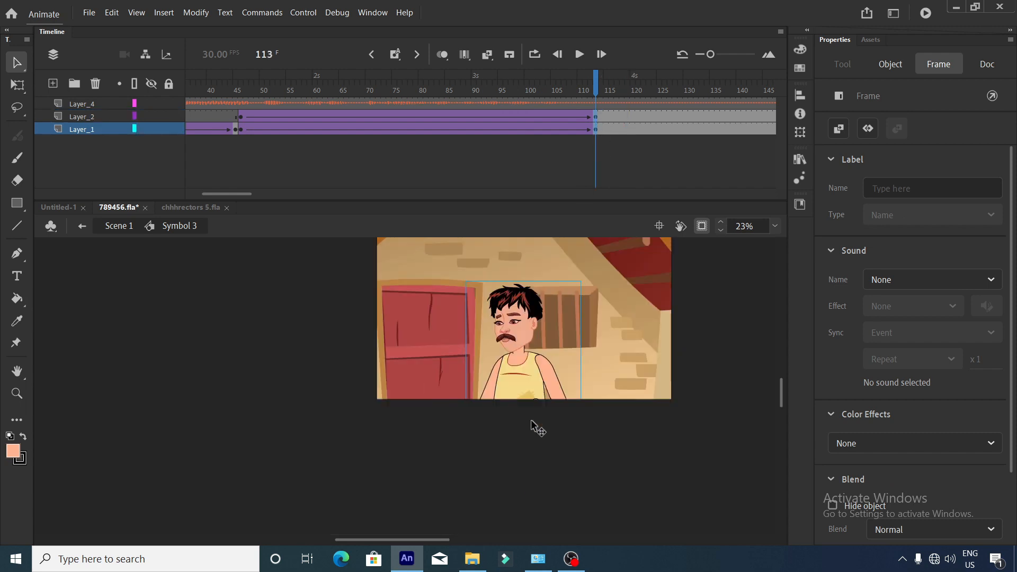
{"action": "left_click_drag", "start_coordinate": [531, 432], "coordinate": [536, 402]}
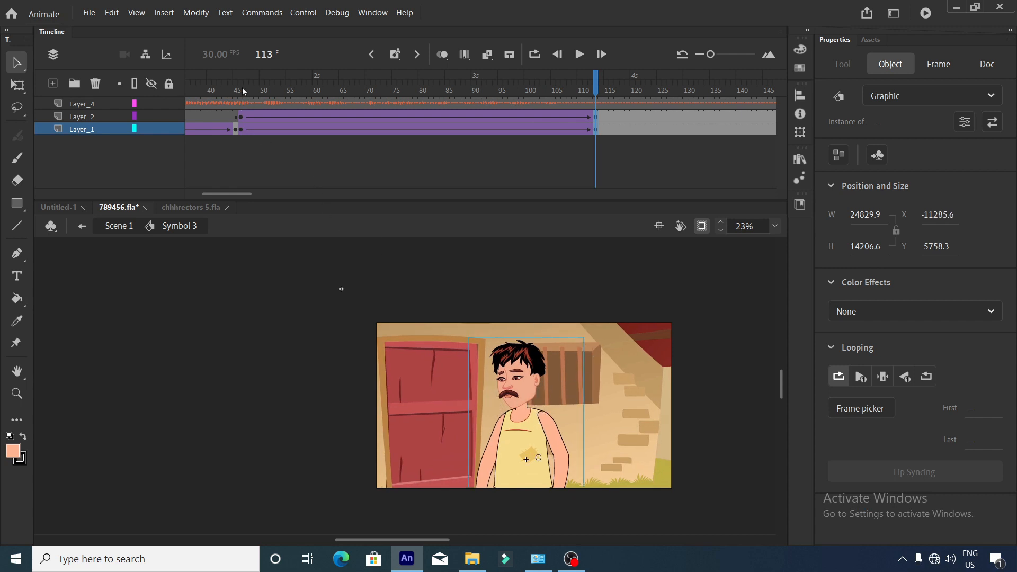
{"action": "left_click_drag", "start_coordinate": [243, 89], "coordinate": [231, 180]}
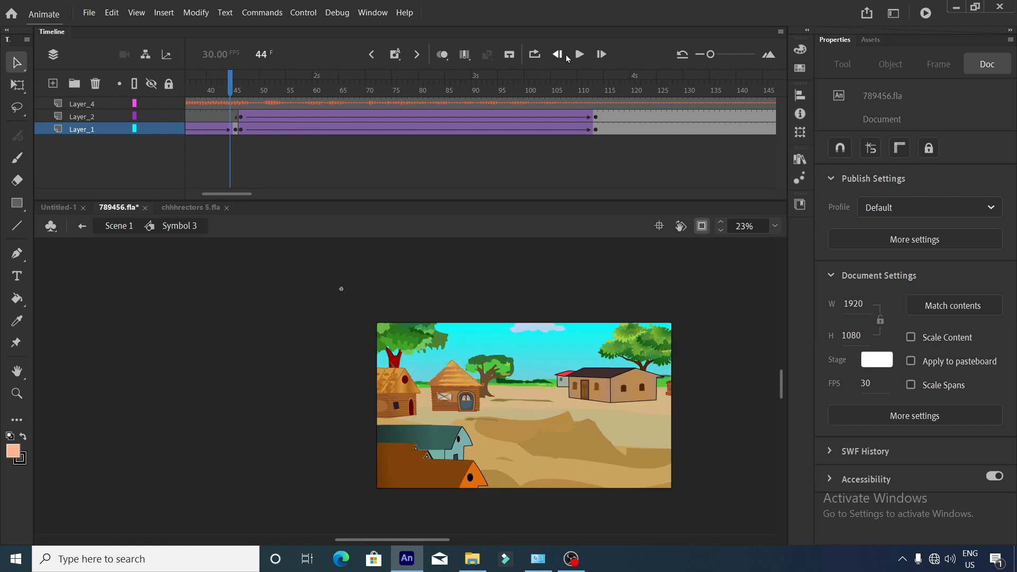
{"action": "left_click", "coordinate": [579, 55]}
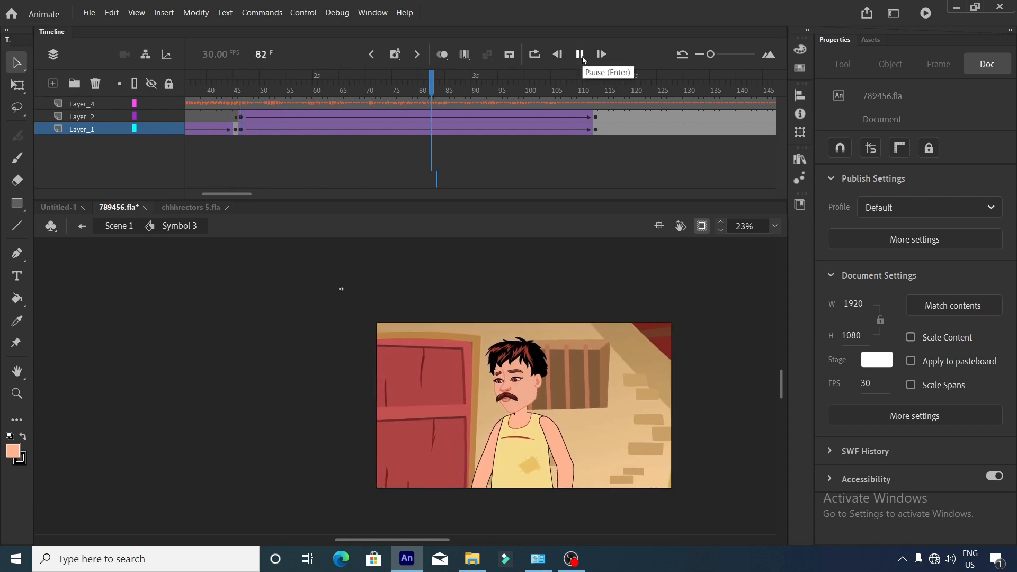
{"action": "left_click", "coordinate": [581, 56]}
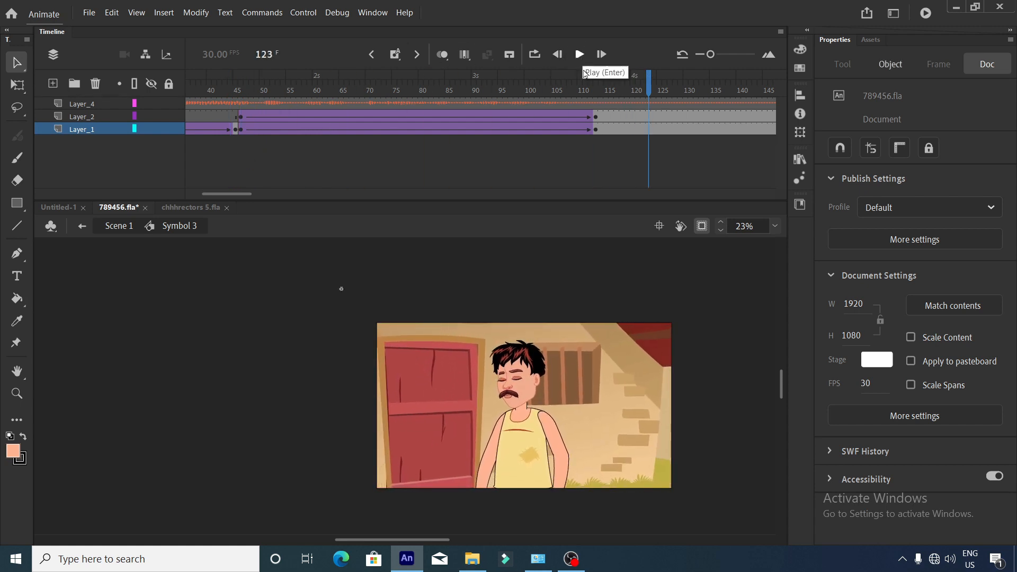
Scale the hut background and the man together by 80% at frame 113 and play the zoom-out from frame 46.
{"action": "left_click", "coordinate": [616, 114]}
{"action": "left_click_drag", "start_coordinate": [594, 114], "coordinate": [595, 140]}
{"action": "key", "text": "ctrl+alt+s"}
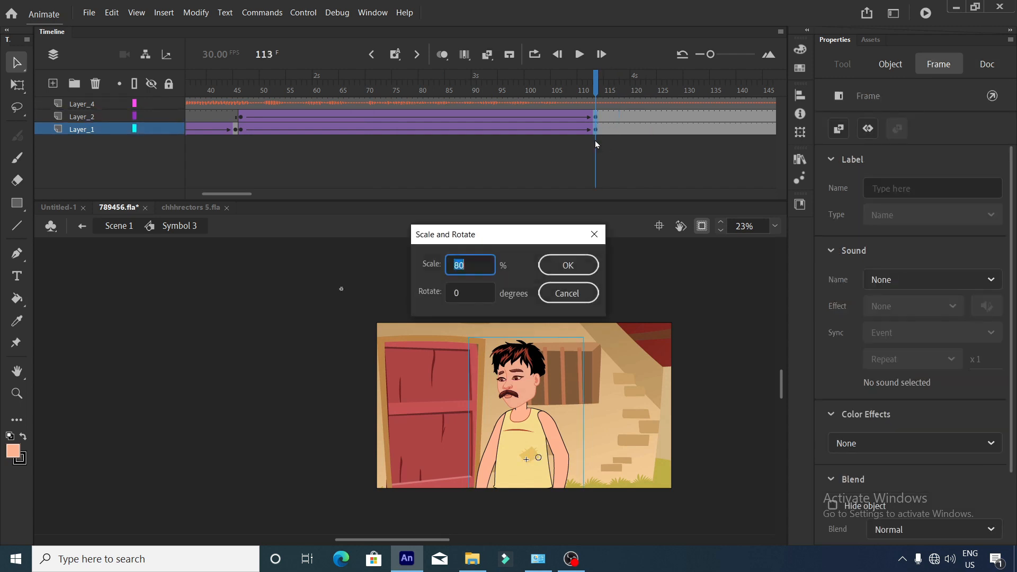
{"action": "key", "text": "Return"}
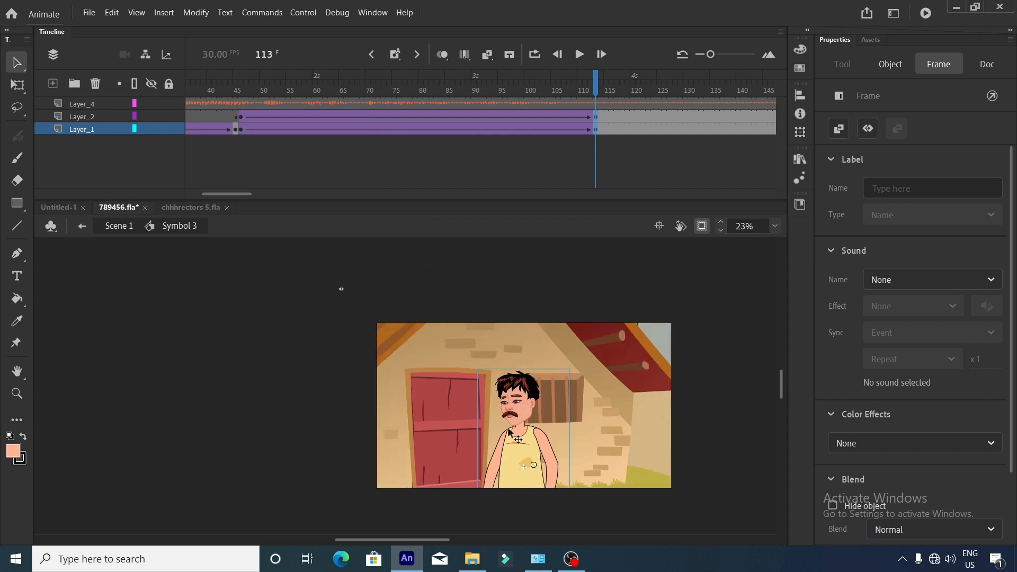
{"action": "left_click", "coordinate": [241, 93]}
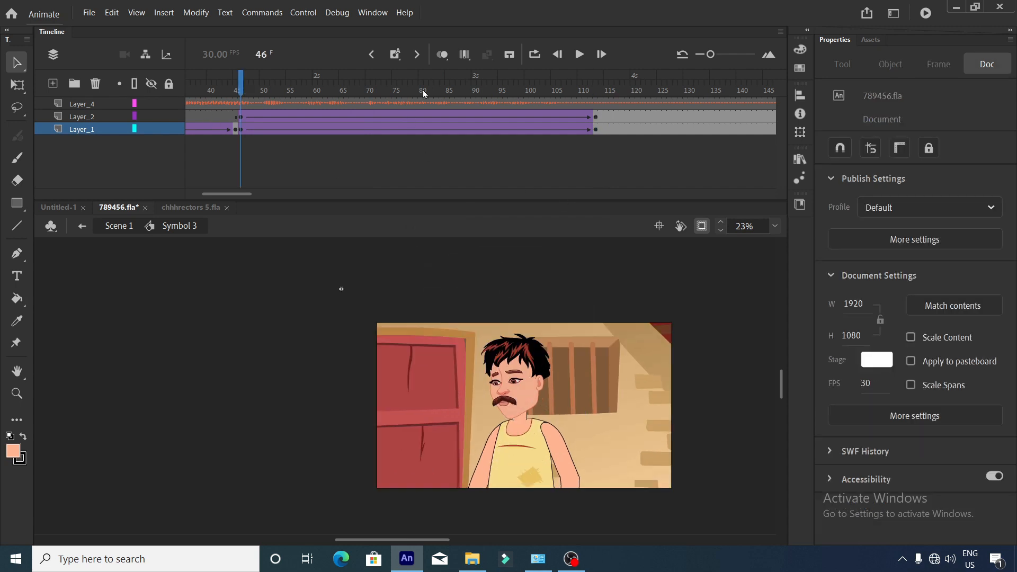
{"action": "left_click", "coordinate": [579, 54]}
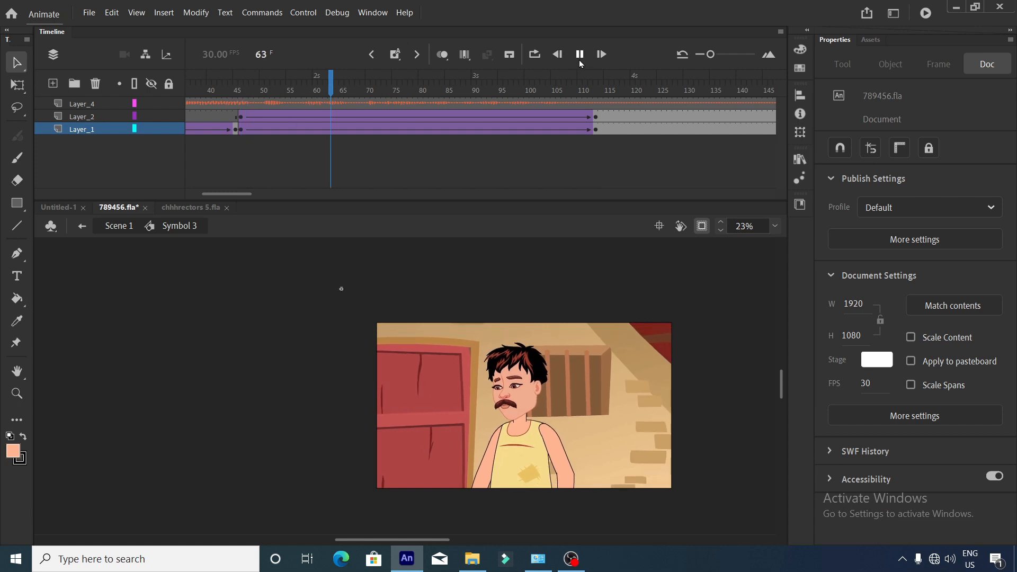
{"action": "left_click", "coordinate": [578, 54]}
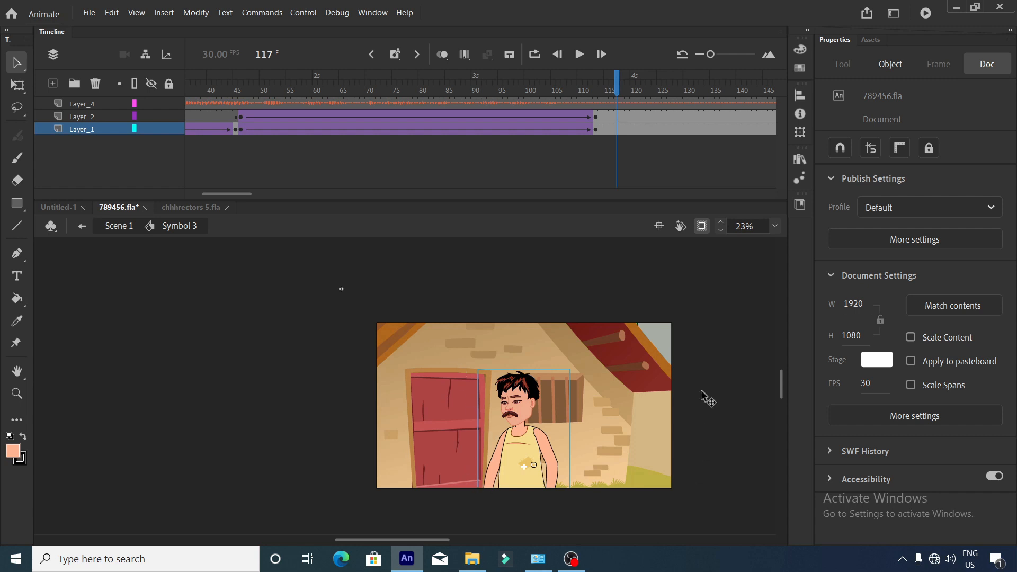
Move the hut background and the man up and to the right at frame 113, then play the shot from frame 45.
{"action": "left_click_drag", "start_coordinate": [597, 118], "coordinate": [596, 130]}
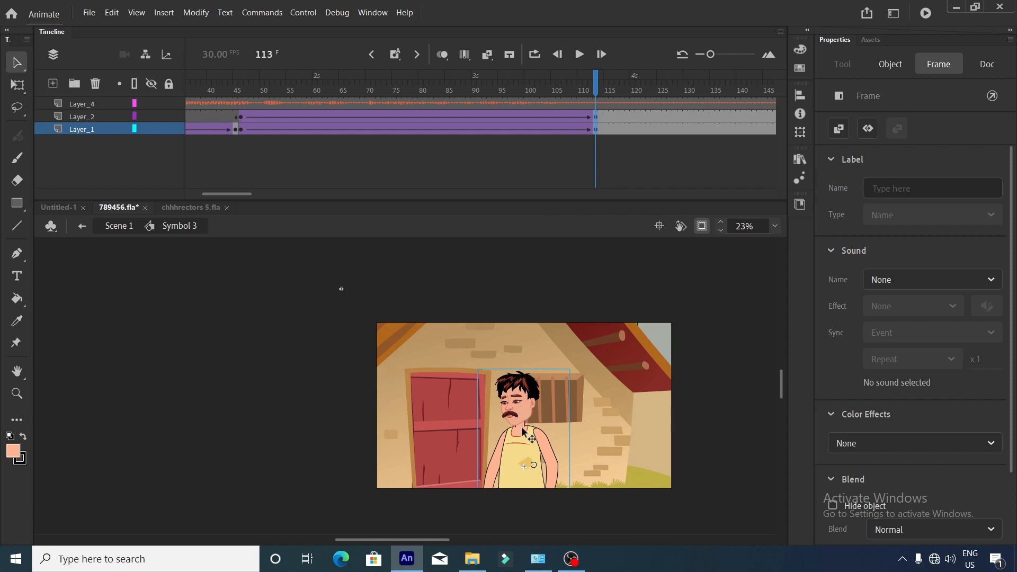
{"action": "left_click_drag", "start_coordinate": [519, 430], "coordinate": [535, 411]}
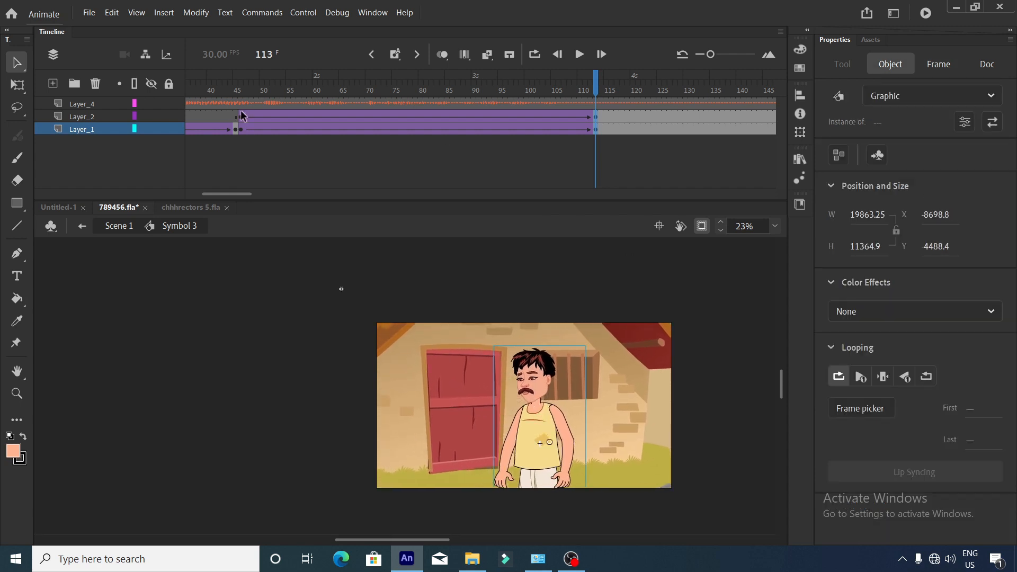
{"action": "left_click_drag", "start_coordinate": [248, 94], "coordinate": [239, 90]}
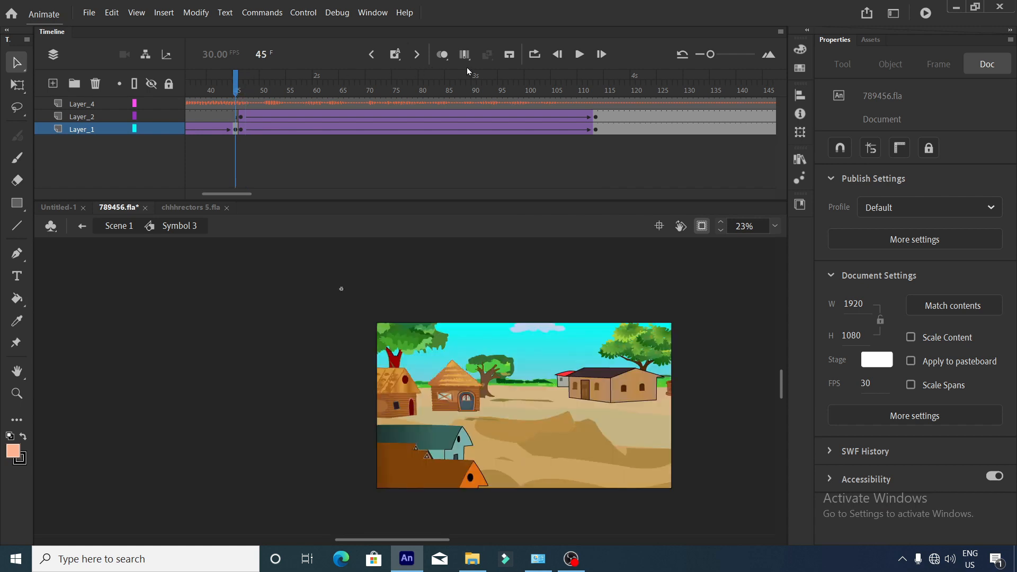
{"action": "left_click", "coordinate": [580, 56]}
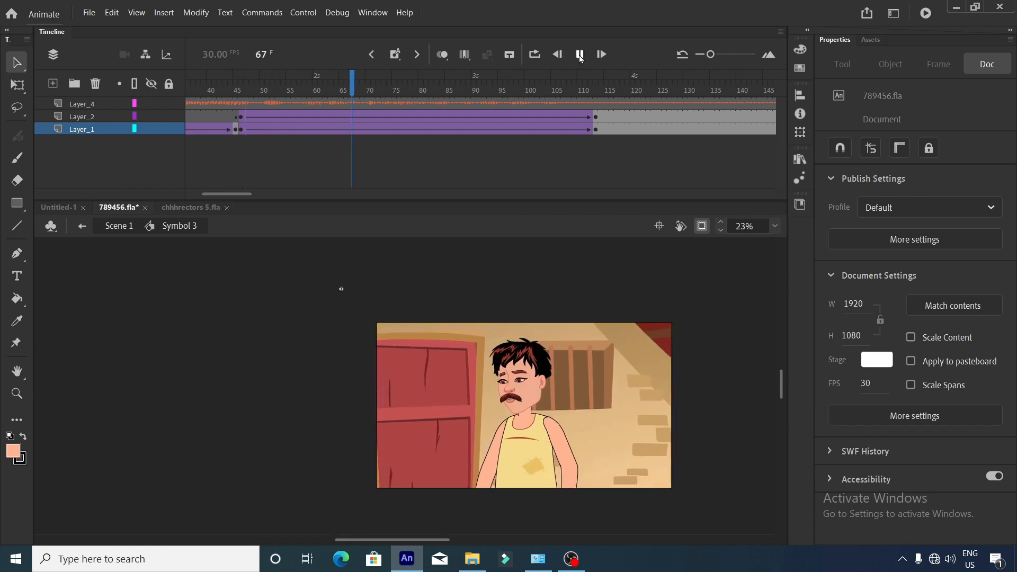
{"action": "left_click", "coordinate": [580, 55]}
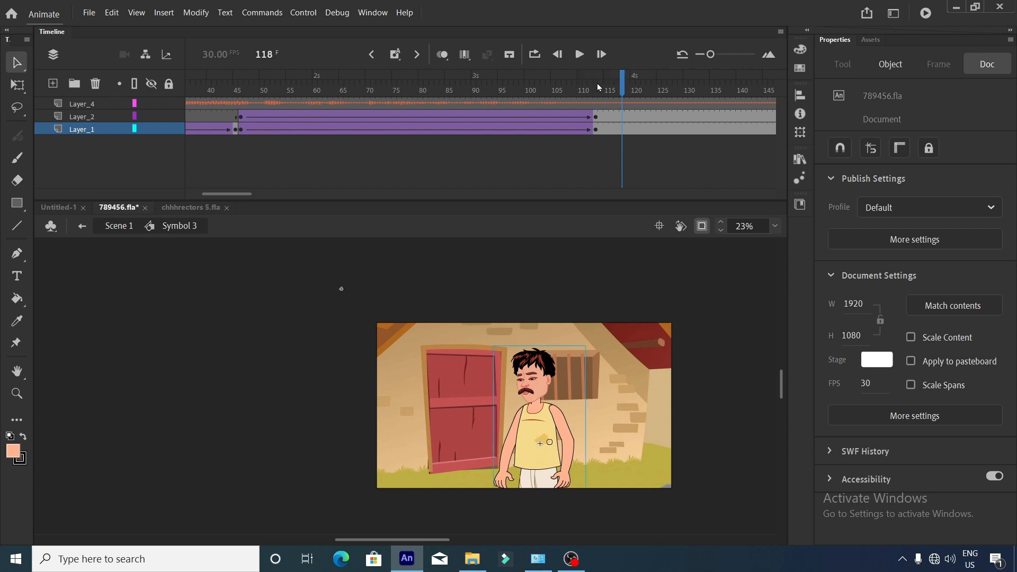
Play the narration beyond the zoom-out and review the frames around 138 for the next cut point.
{"action": "left_click", "coordinate": [580, 54]}
{"action": "left_click", "coordinate": [579, 54]}
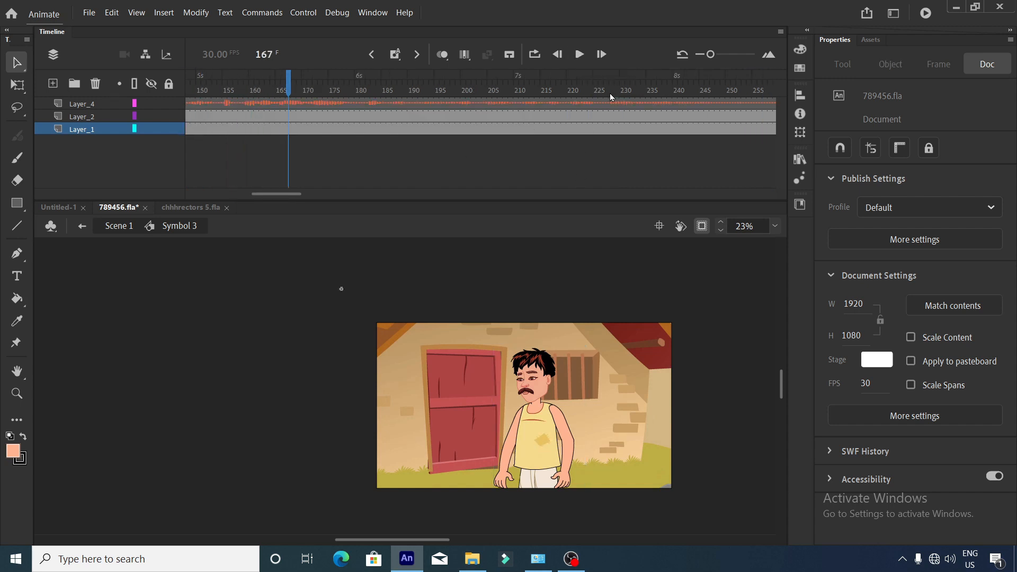
{"action": "left_click", "coordinate": [579, 54]}
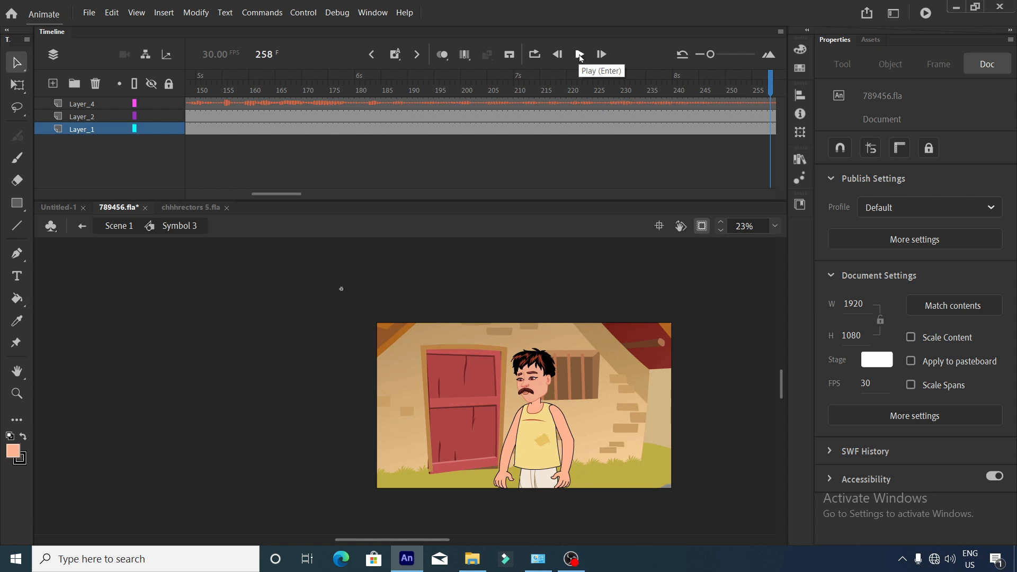
{"action": "left_click_drag", "start_coordinate": [289, 195], "coordinate": [277, 200]}
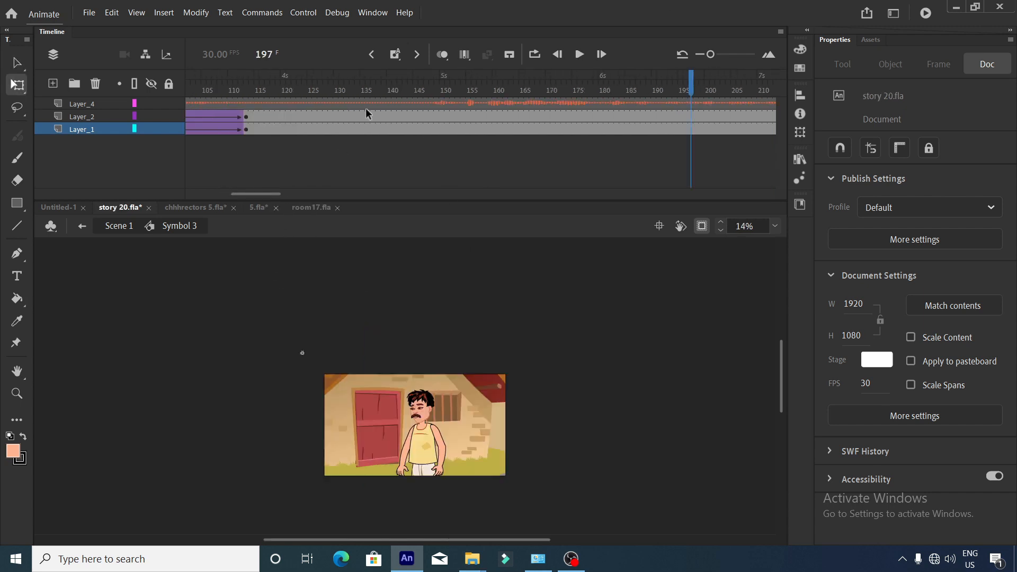
{"action": "left_click", "coordinate": [379, 91]}
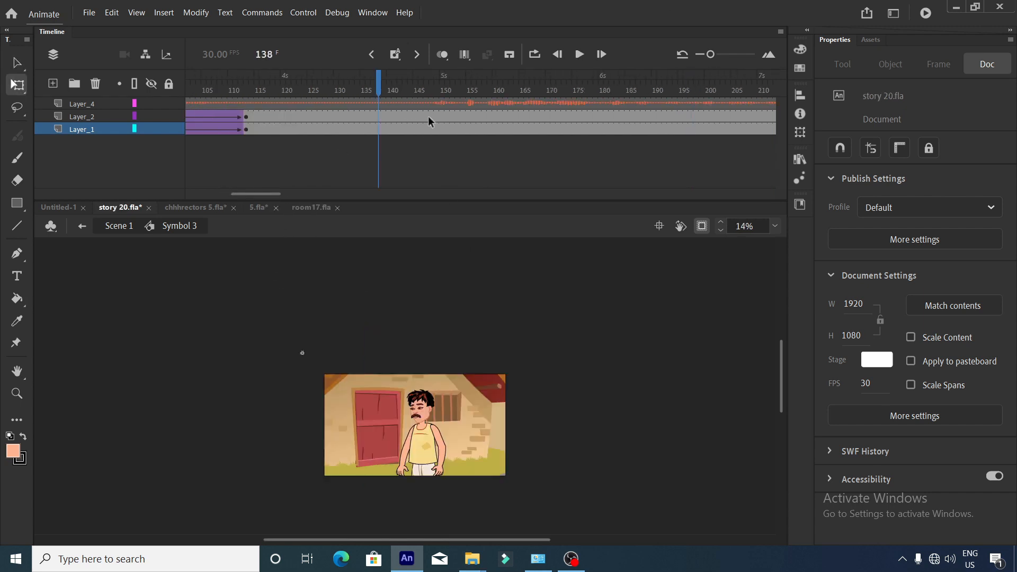
{"action": "scroll", "coordinate": [467, 396], "scroll_direction": "up", "scroll_amount": 2}
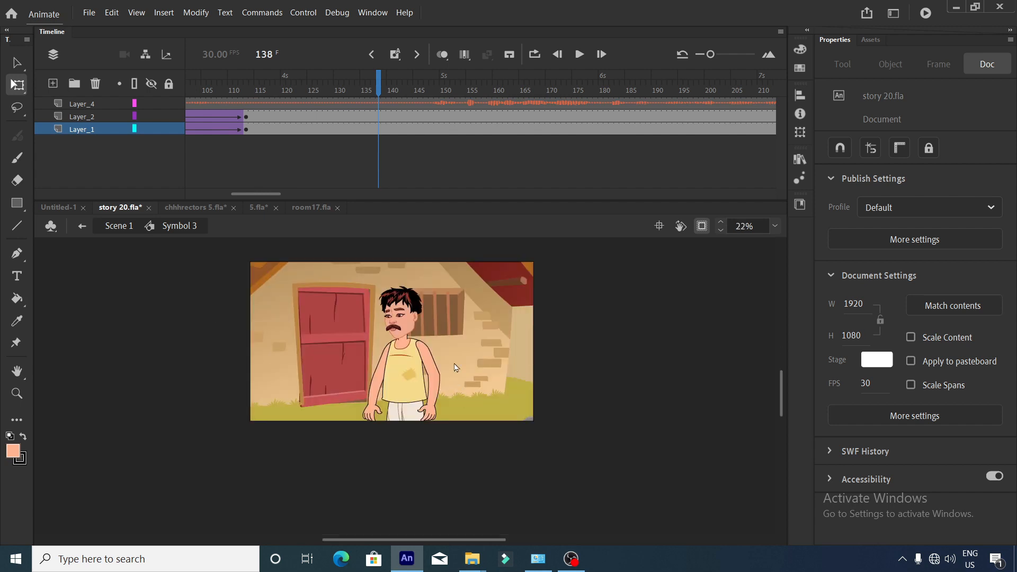
Play the narration from frame 144 and insert blank keyframes at frame 147 on Layer_1 and Layer_2.
{"action": "left_click", "coordinate": [426, 118]}
{"action": "left_click", "coordinate": [412, 84]}
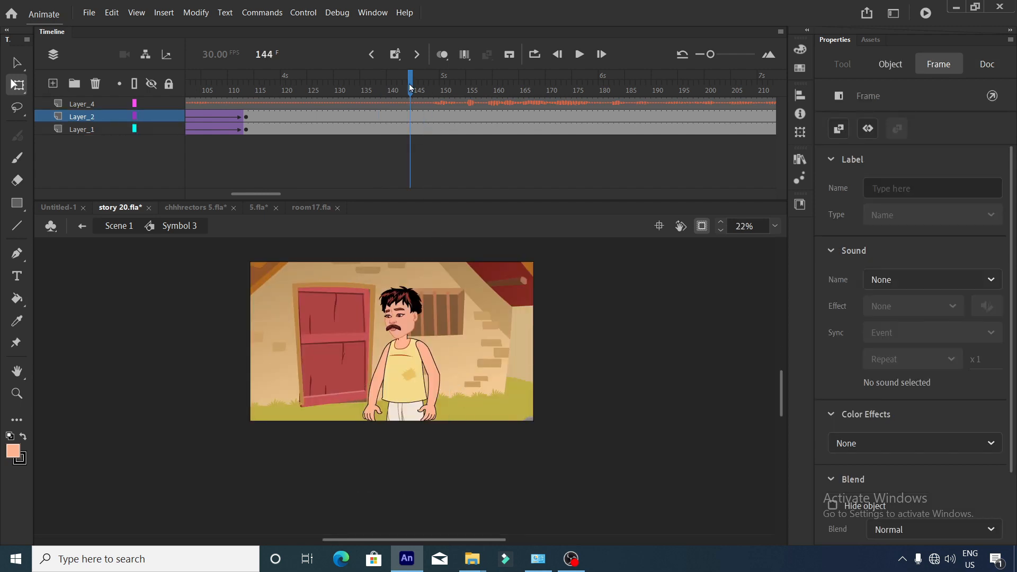
{"action": "left_click", "coordinate": [579, 54]}
{"action": "left_click", "coordinate": [426, 118]}
{"action": "left_click", "coordinate": [416, 118]}
{"action": "left_click_drag", "start_coordinate": [422, 118], "coordinate": [427, 158]}
{"action": "key", "text": "F7"}
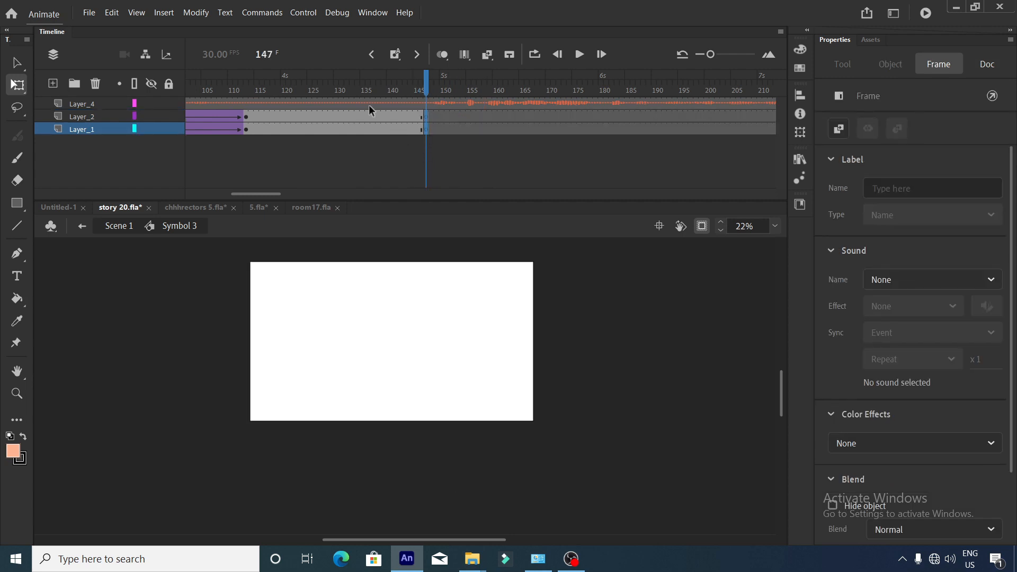
Toggle Layer_1's visibility off and on at frame 132 to check which layer holds the hut background.
{"action": "left_click", "coordinate": [346, 133]}
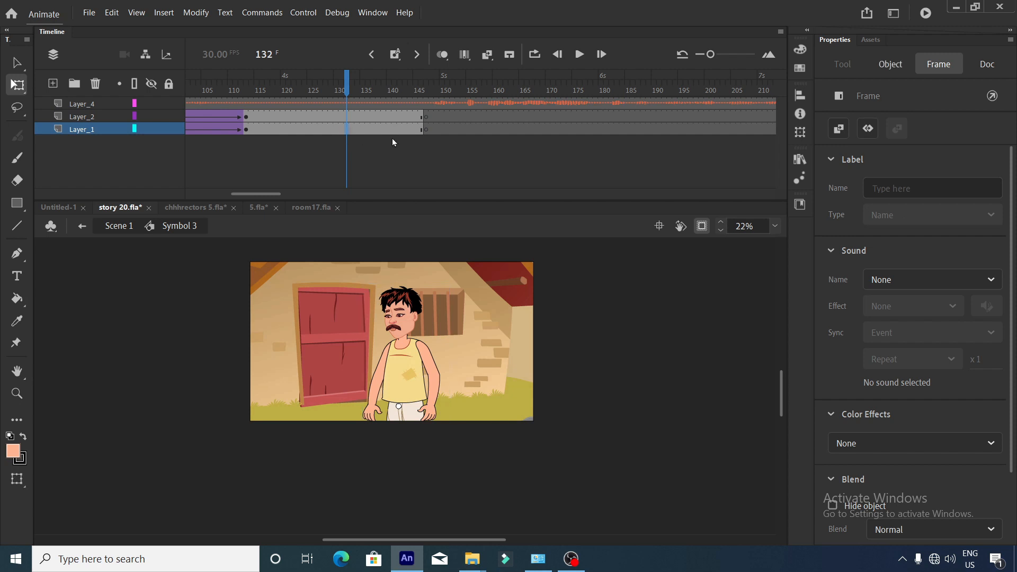
{"action": "left_click", "coordinate": [151, 129]}
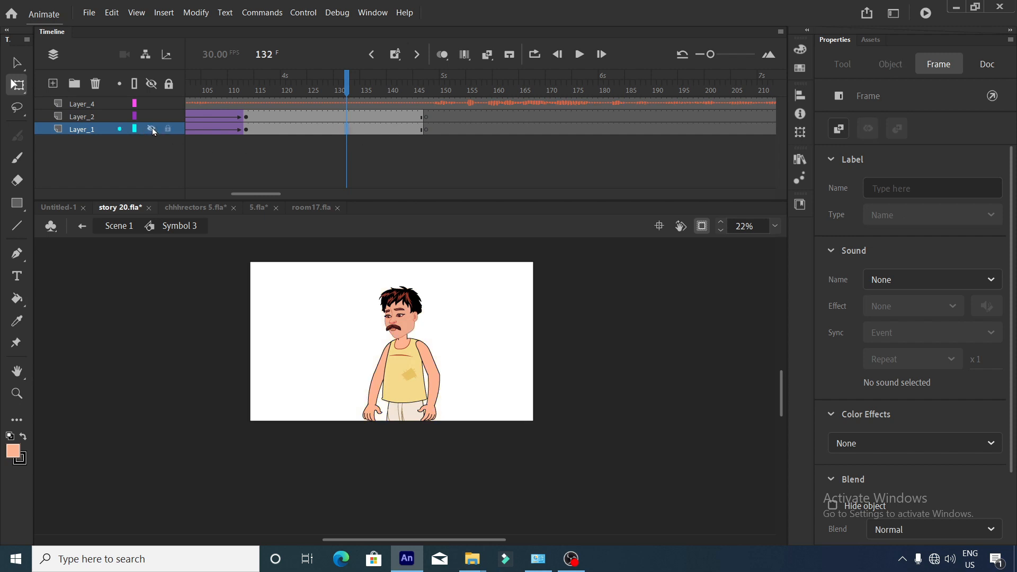
{"action": "left_click", "coordinate": [151, 128]}
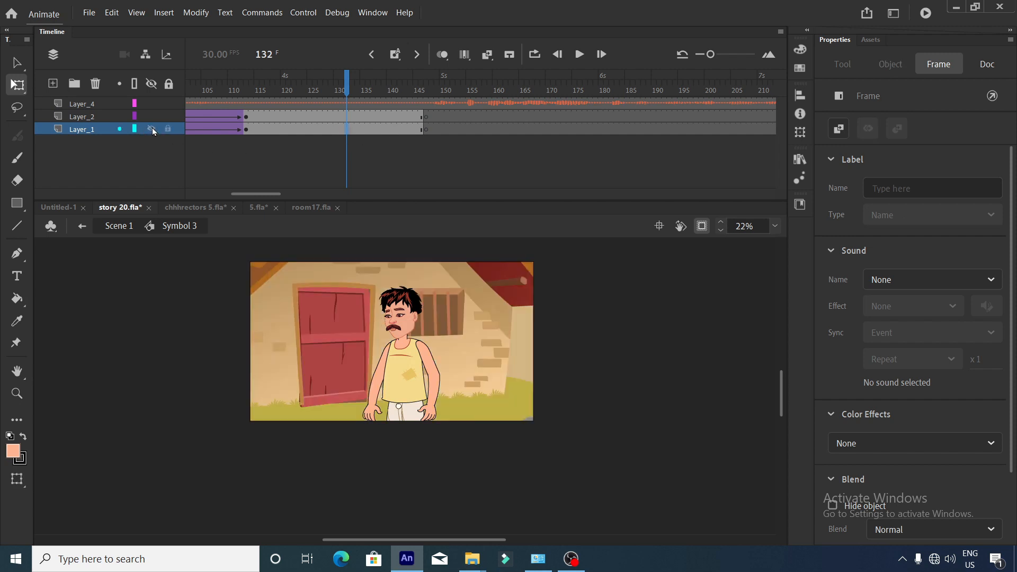
Place the orange brick-wall background on Layer_1 at frame 147.
{"action": "left_click", "coordinate": [425, 129]}
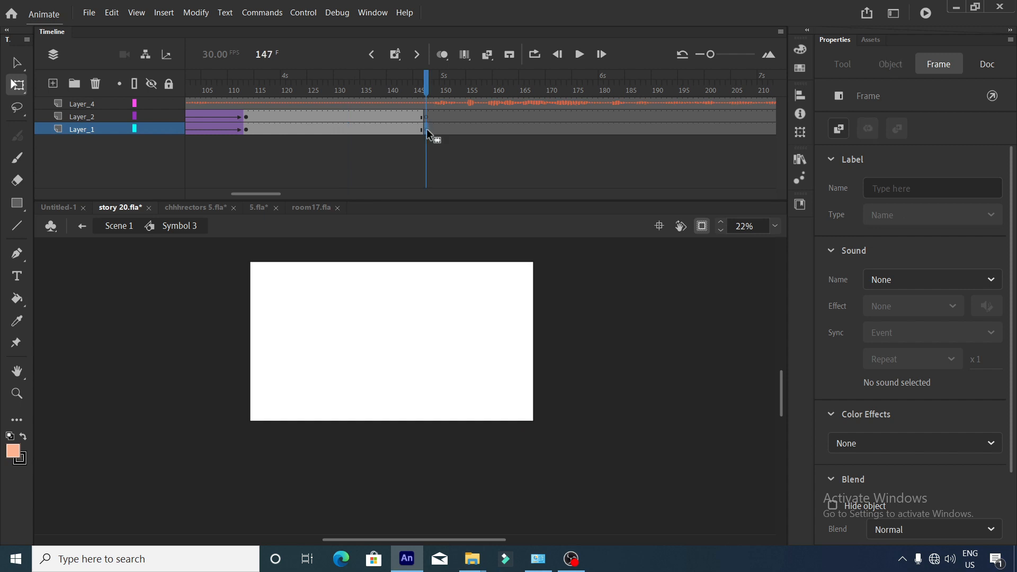
{"action": "left_click", "coordinate": [426, 129]}
{"action": "key", "text": "F5"}
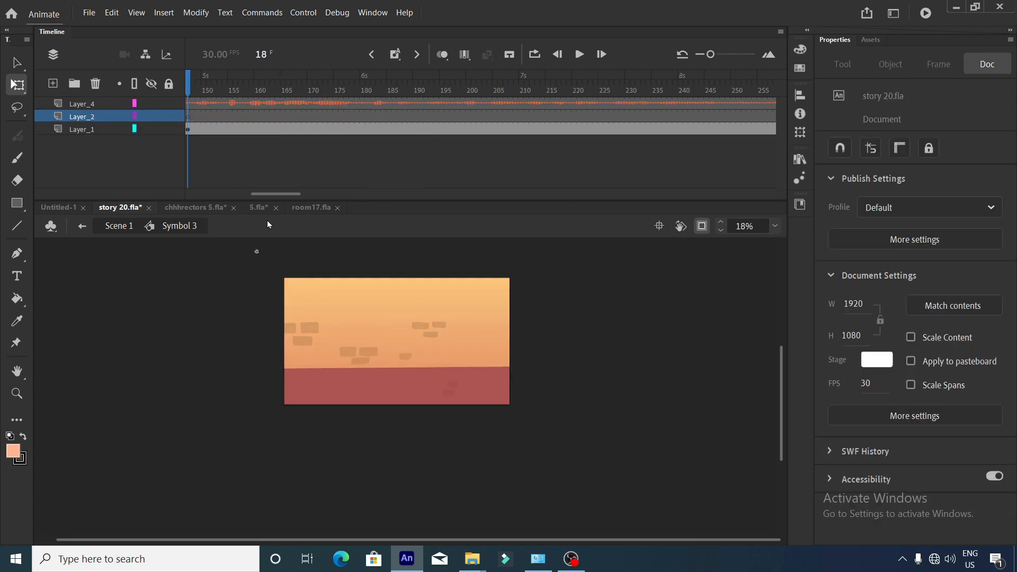
Copy the woman in the blue sari from chhhrectors 5.fla and return to story 20.fla.
{"action": "left_click", "coordinate": [209, 209]}
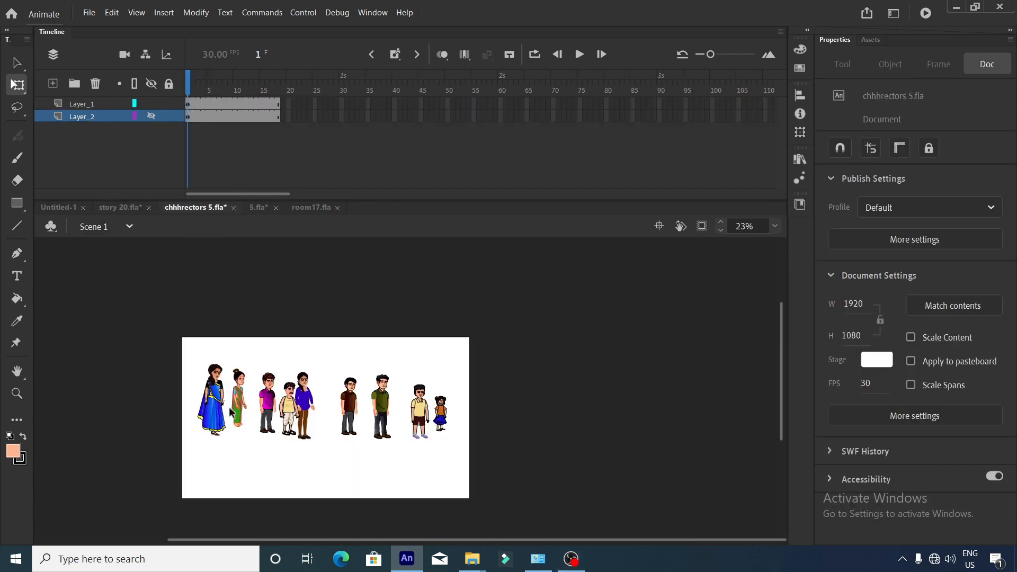
{"action": "scroll", "coordinate": [232, 412], "scroll_direction": "up", "scroll_amount": 5}
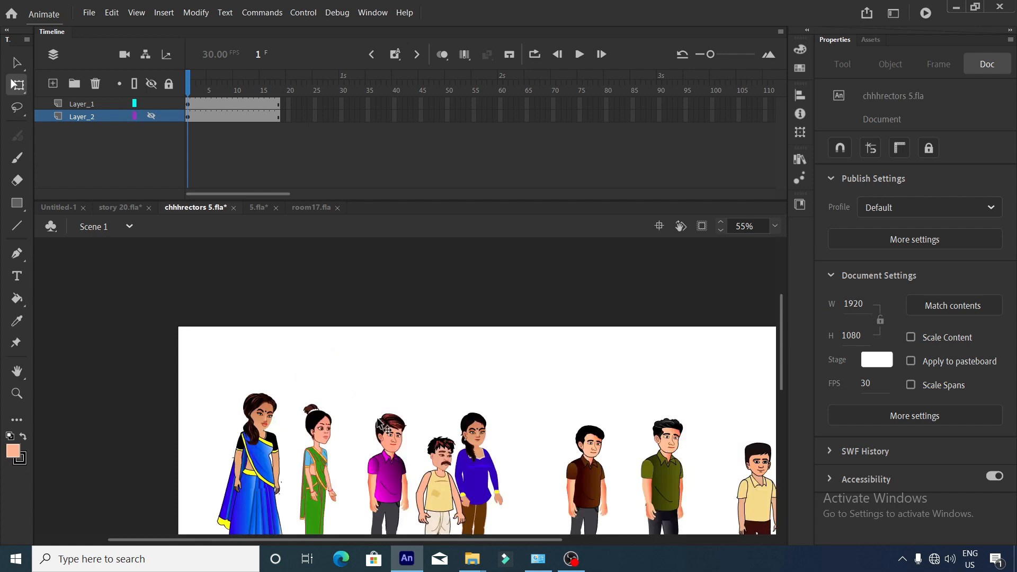
{"action": "scroll", "coordinate": [381, 424], "scroll_direction": "down", "scroll_amount": 3}
{"action": "left_click", "coordinate": [265, 397]}
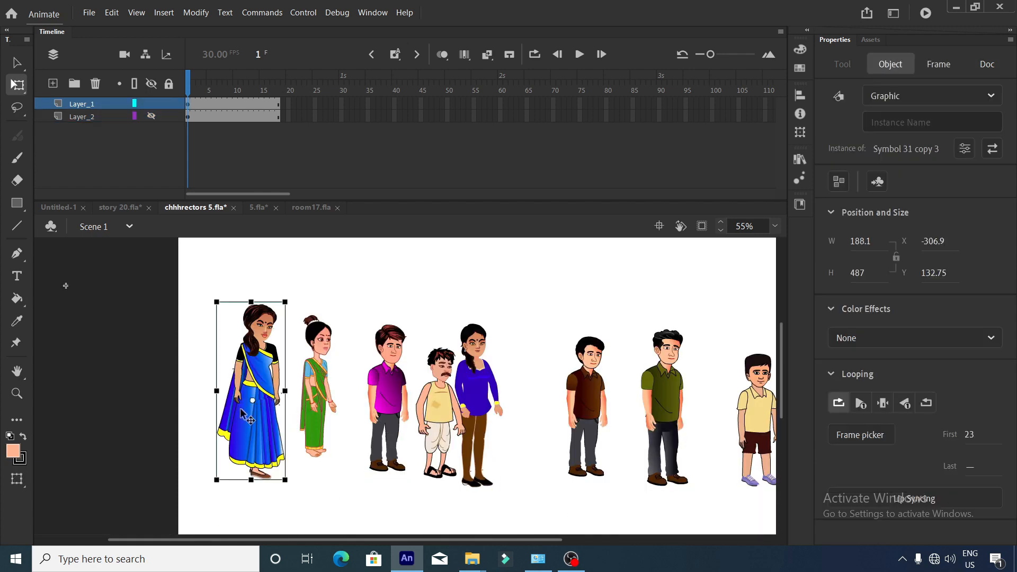
{"action": "left_click", "coordinate": [411, 288]}
{"action": "left_click", "coordinate": [265, 362]}
{"action": "left_click", "coordinate": [124, 208]}
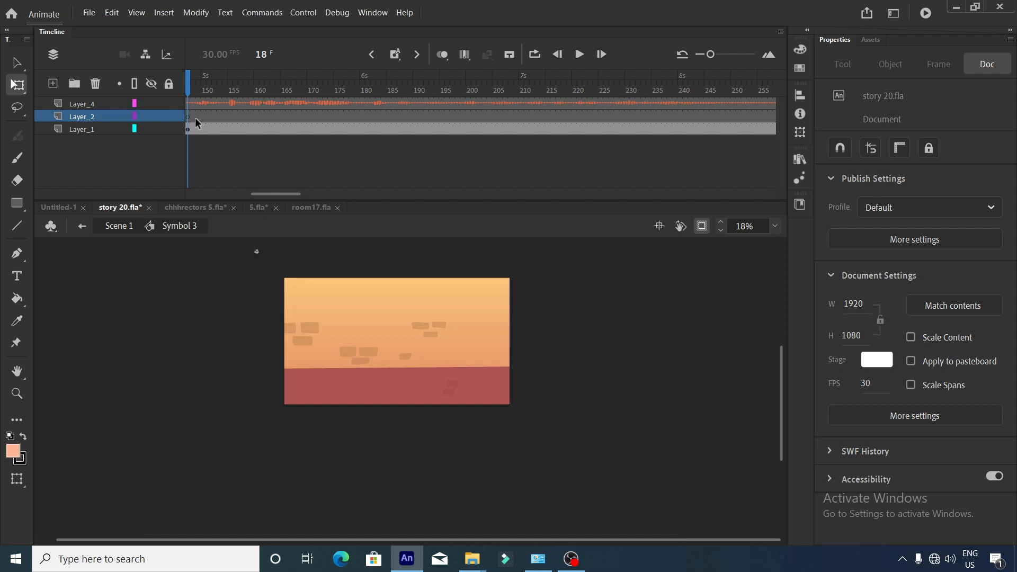
Paste the woman on Layer_2 at frame 147 and move her up in front of the brick wall.
{"action": "left_click_drag", "start_coordinate": [188, 117], "coordinate": [342, 118]}
{"action": "left_click", "coordinate": [339, 117]}
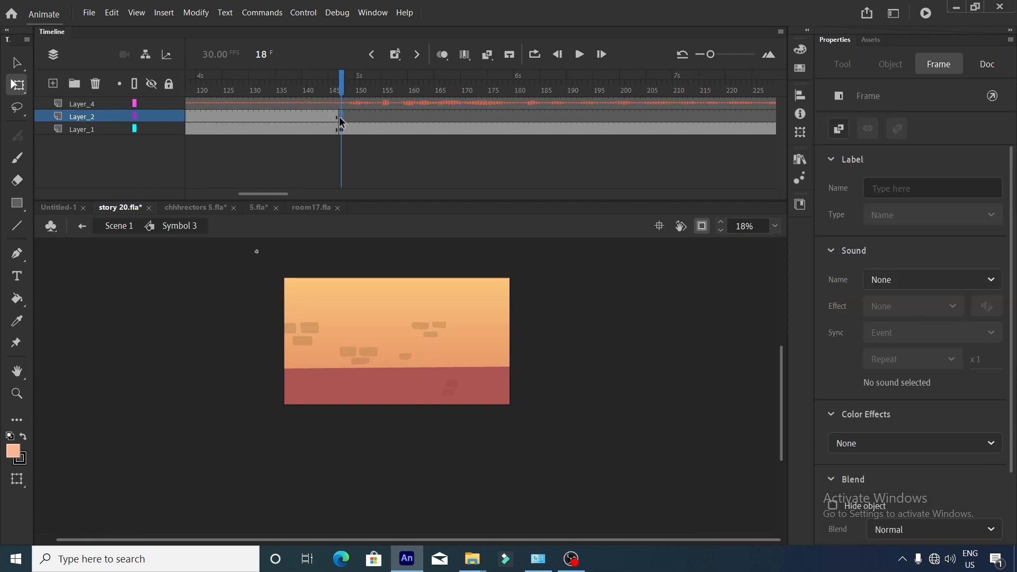
{"action": "key", "text": "ctrl+v"}
{"action": "key", "text": "Return"}
{"action": "scroll", "coordinate": [408, 379], "scroll_direction": "up", "scroll_amount": 2}
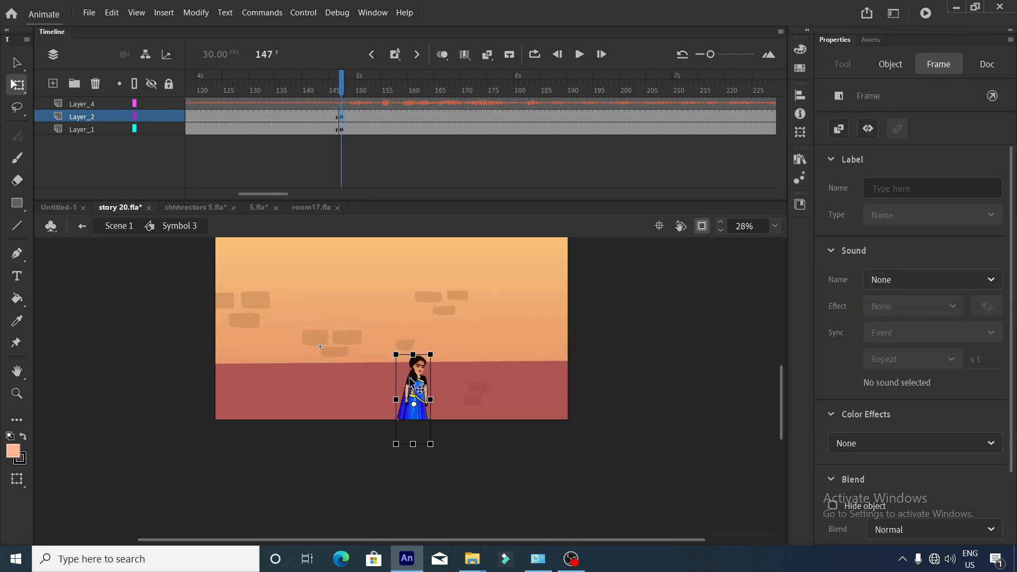
{"action": "left_click_drag", "start_coordinate": [410, 373], "coordinate": [385, 286]}
{"action": "scroll", "coordinate": [386, 316], "scroll_direction": "down", "scroll_amount": 2}
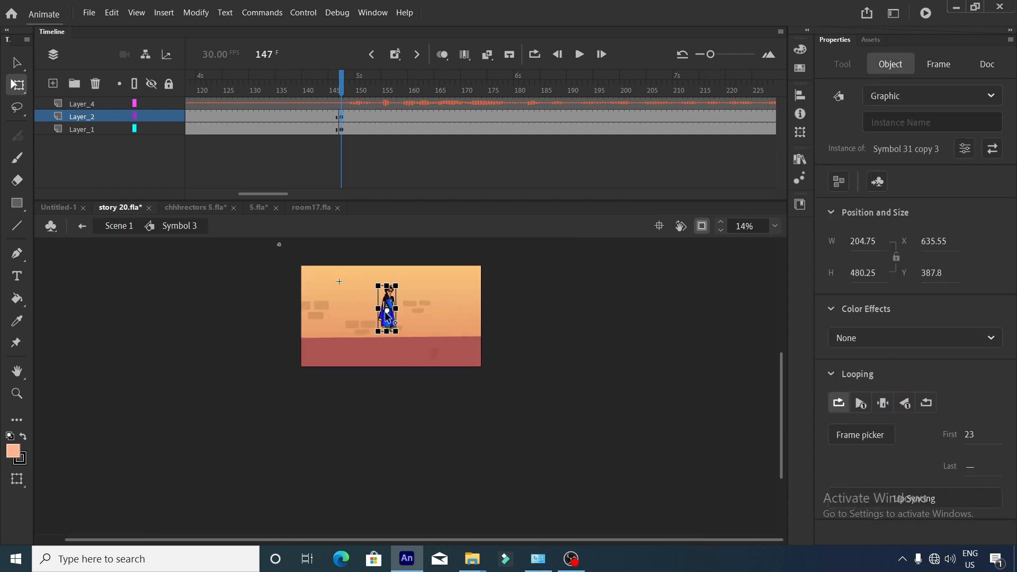
Scale the woman by 250% and move her down until her head is inside the stage.
{"action": "key", "text": "ctrl+alt+s"}
{"action": "type", "text": "250"}
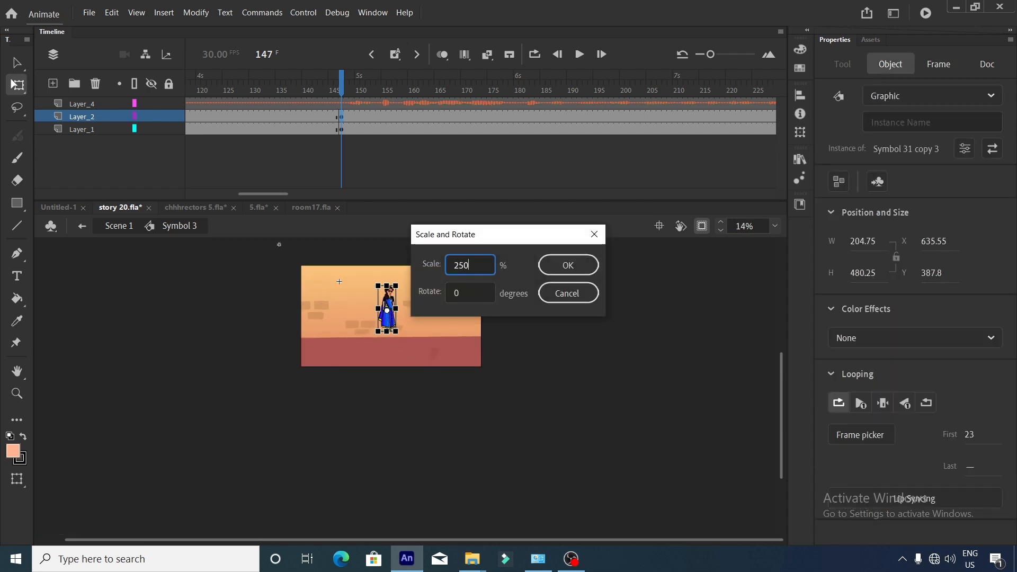
{"action": "key", "text": "Return"}
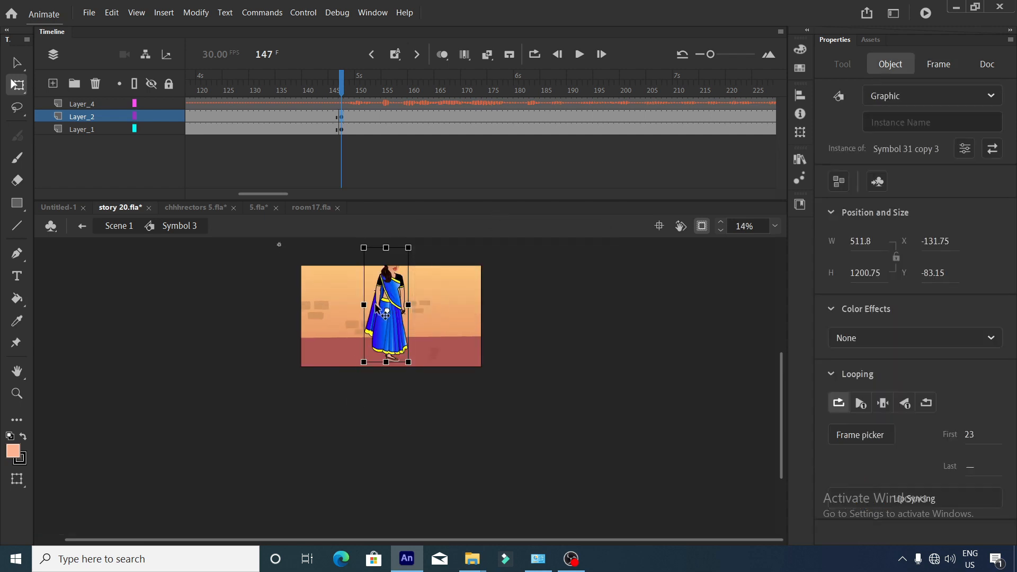
{"action": "key", "text": "shift+Down"}
{"action": "key", "text": "shift+Down"}
{"action": "key", "text": "shift+Down"}
{"action": "key", "text": "shift+Down"}
{"action": "key", "text": "shift+Down"}
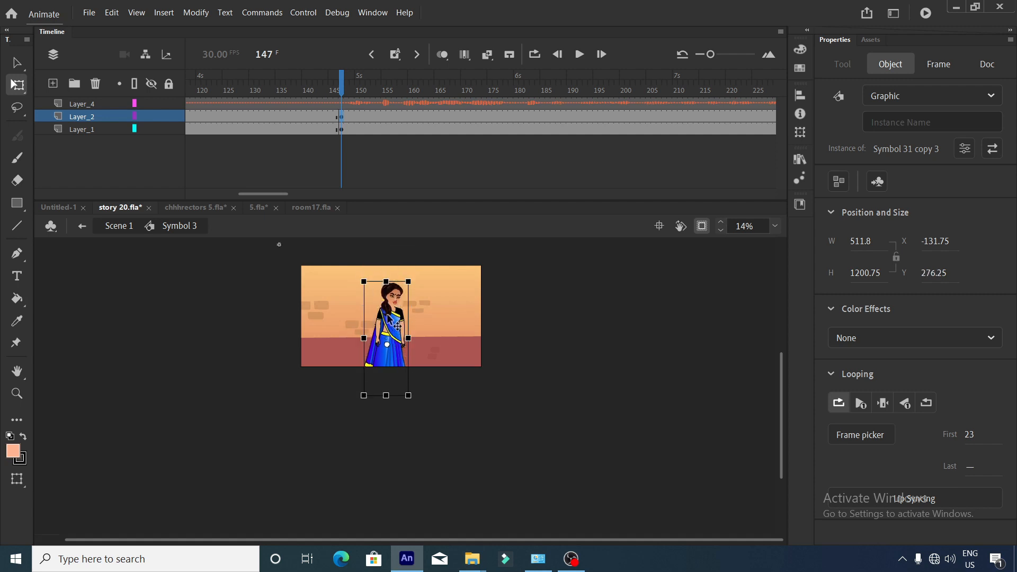
Scale the woman by 250% again and move her down to frame her head and shoulders as a close-up.
{"action": "key", "text": "ctrl+alt+s"}
{"action": "key", "text": "Return"}
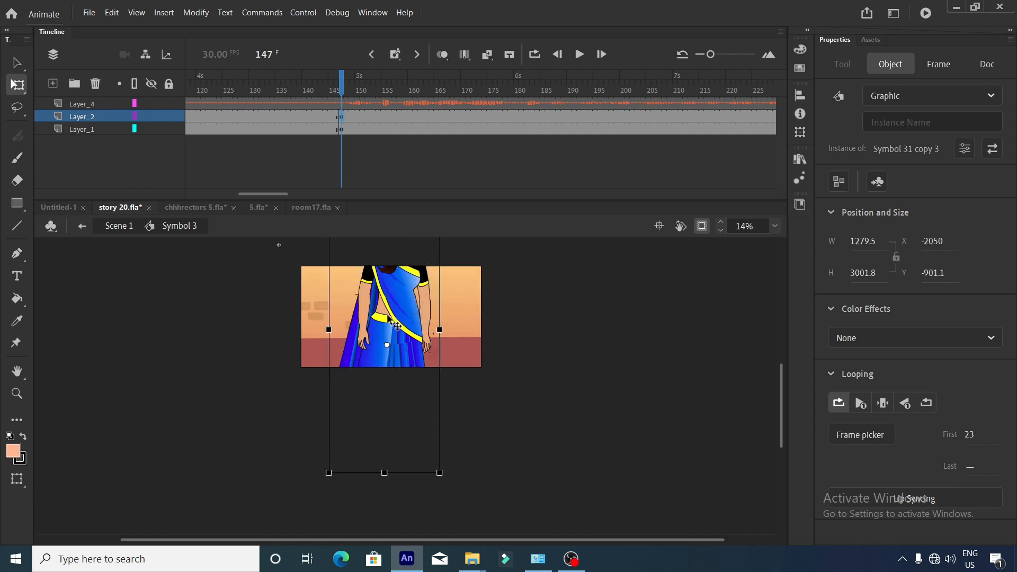
{"action": "left_click_drag", "start_coordinate": [388, 317], "coordinate": [375, 395]}
Flip the woman horizontally in the brick-wall shot.
{"action": "right_click", "coordinate": [373, 328]}
{"action": "mouse_move", "coordinate": [466, 277]}
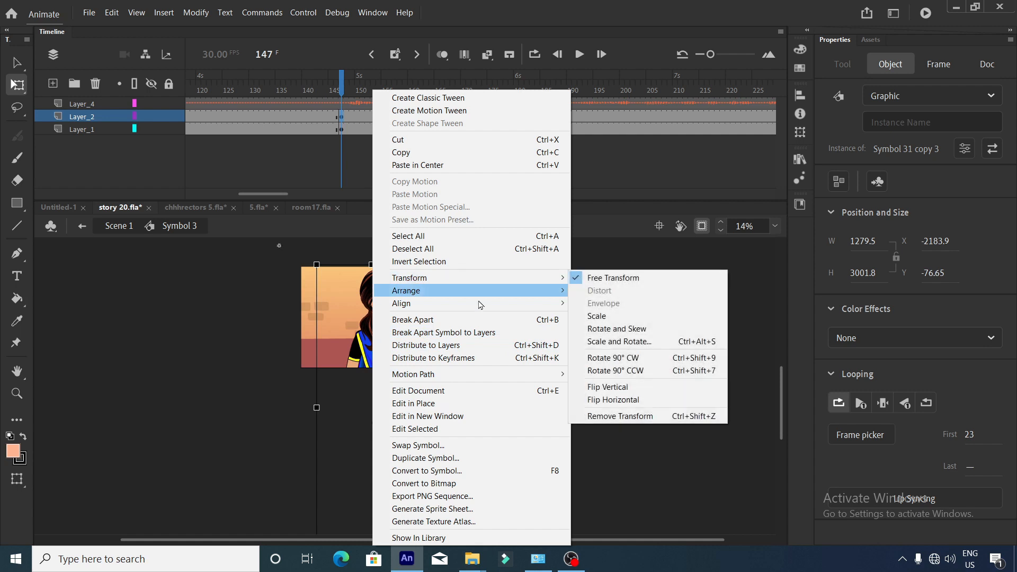
{"action": "left_click", "coordinate": [636, 400]}
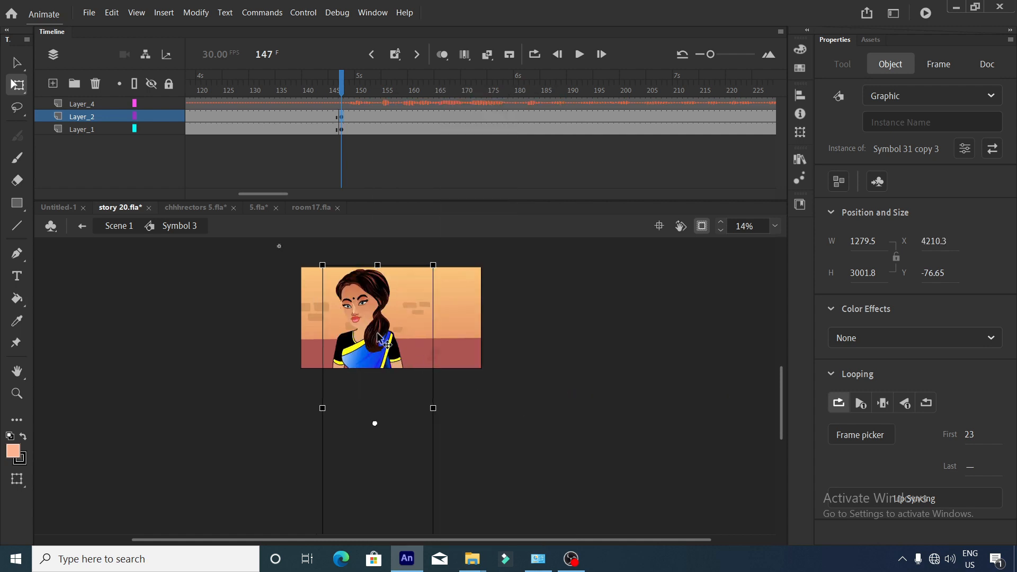
Shrink the woman slightly at frame 147 and move her to the middle of the brick-wall shot with her head inside the stage.
{"action": "scroll", "coordinate": [389, 324], "scroll_direction": "down", "scroll_amount": 1}
{"action": "left_click_drag", "start_coordinate": [385, 320], "coordinate": [396, 320]}
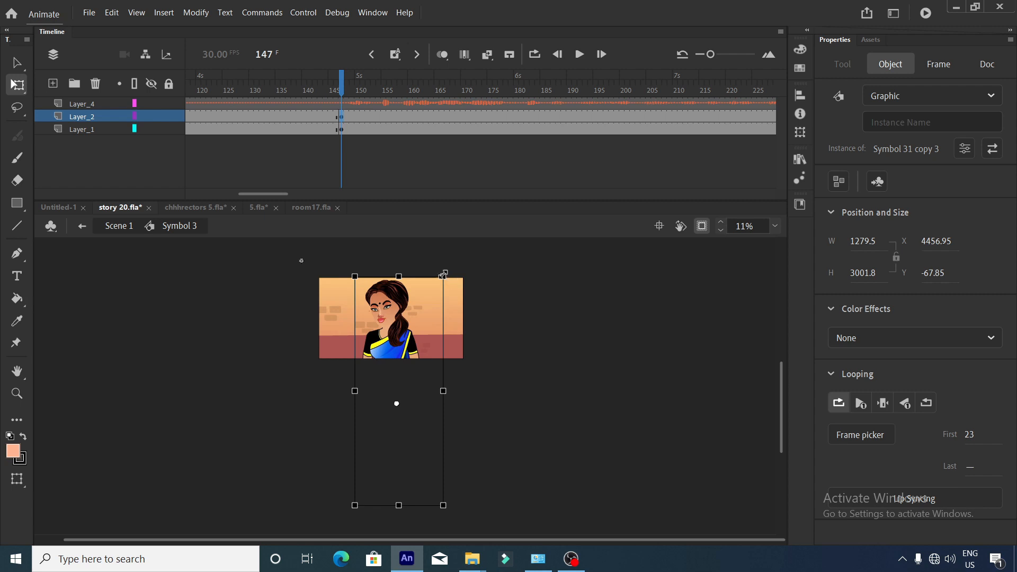
{"action": "left_click_drag", "start_coordinate": [443, 272], "coordinate": [435, 282]}
{"action": "left_click_drag", "start_coordinate": [394, 334], "coordinate": [397, 330]}
Play the brick-wall shot from frame 147 to check the woman's framing and movement.
{"action": "left_click", "coordinate": [578, 54]}
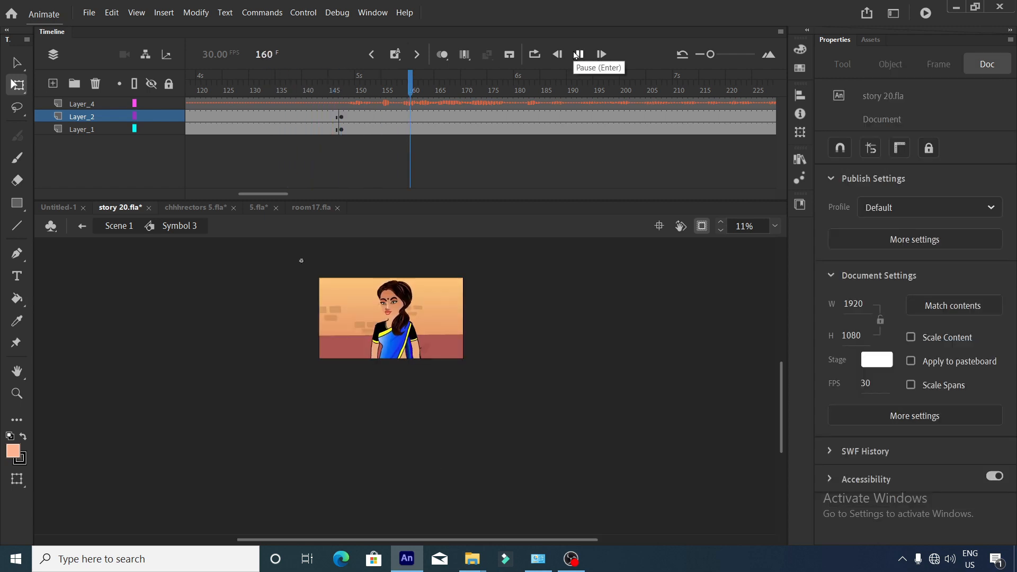
{"action": "left_click", "coordinate": [578, 54]}
{"action": "scroll", "coordinate": [407, 331], "scroll_direction": "up", "scroll_amount": 1}
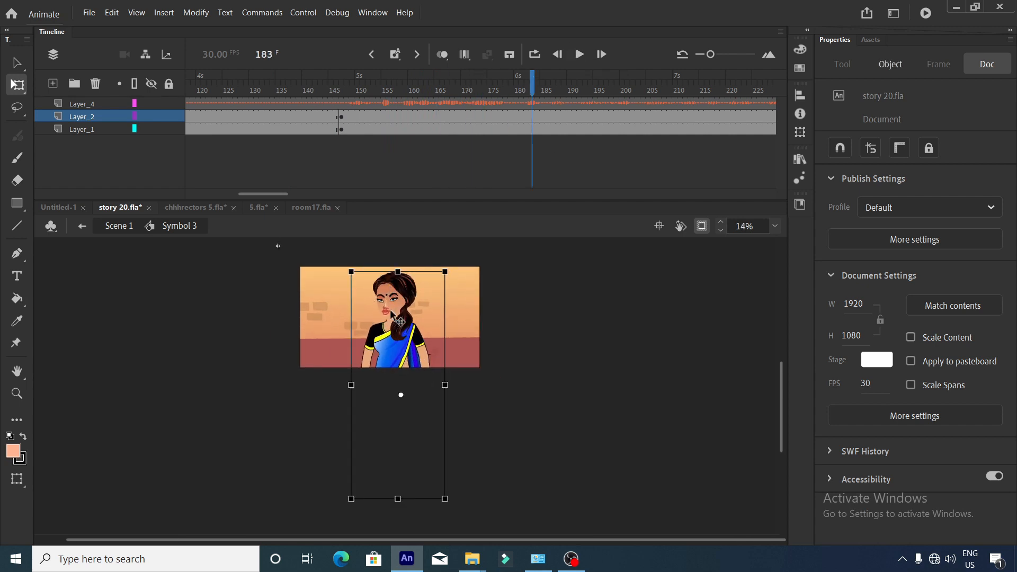
{"action": "left_click", "coordinate": [342, 90]}
{"action": "left_click", "coordinate": [579, 54]}
{"action": "left_click", "coordinate": [579, 54]}
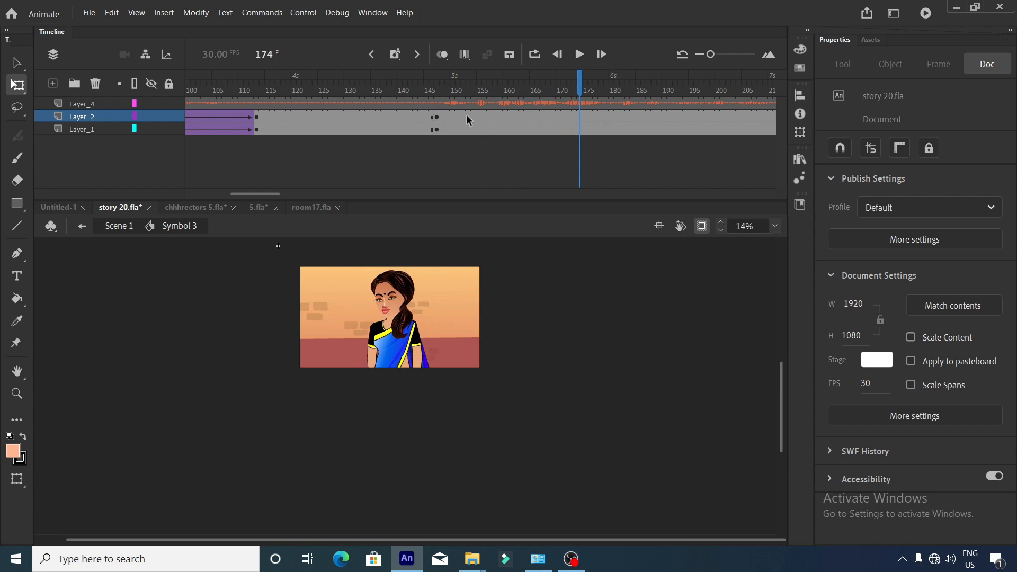
Set the woman's looping to play a single frame at the Layer_2 keyframe on frame 147.
{"action": "left_click", "coordinate": [434, 91]}
{"action": "left_click", "coordinate": [436, 117]}
{"action": "left_click", "coordinate": [376, 331]}
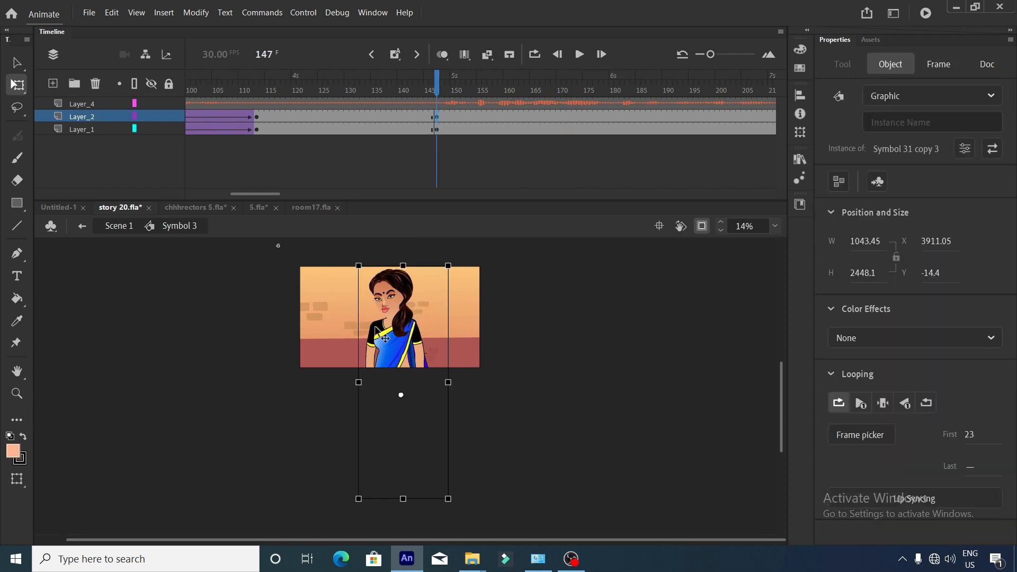
{"action": "left_click", "coordinate": [882, 403]}
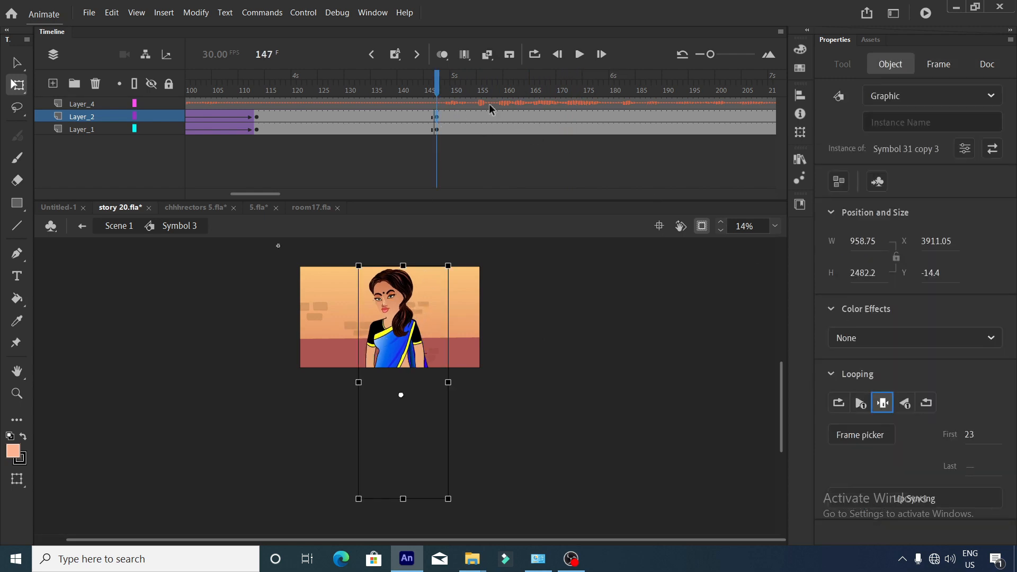
Play the brick-wall shot from frame 147 to check that the woman holds her pose.
{"action": "left_click", "coordinate": [579, 54]}
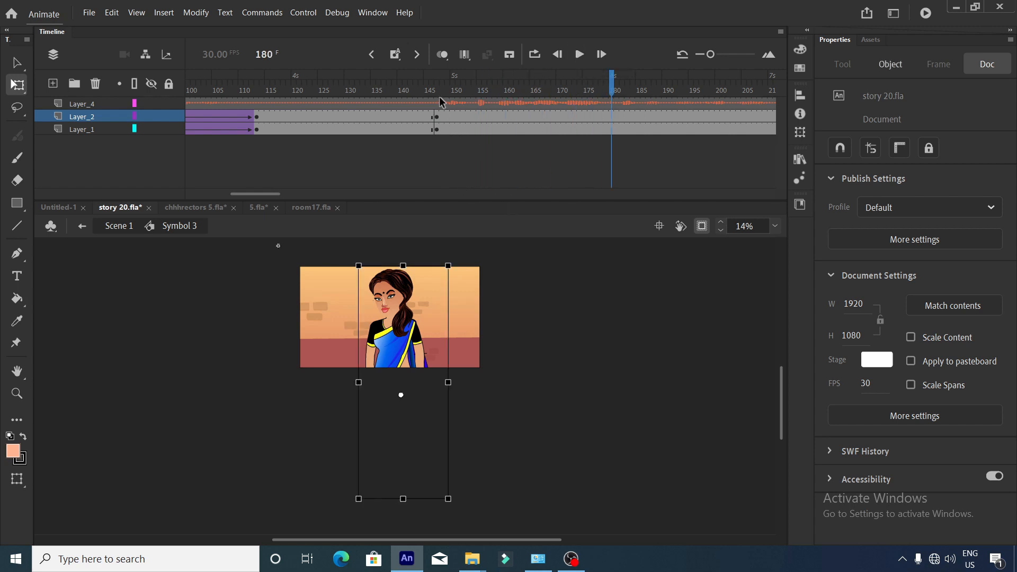
{"action": "left_click", "coordinate": [436, 80]}
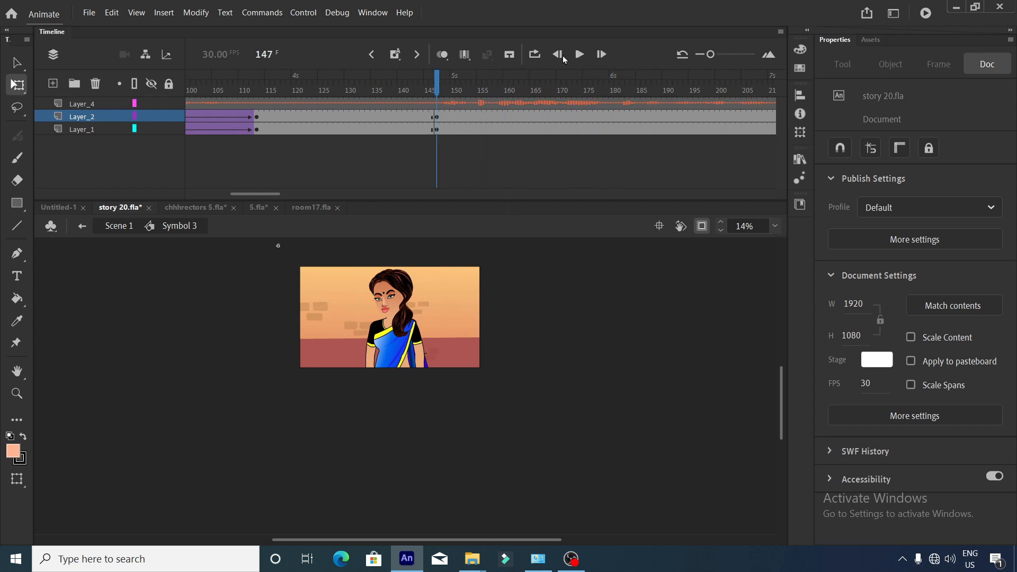
{"action": "left_click", "coordinate": [581, 54]}
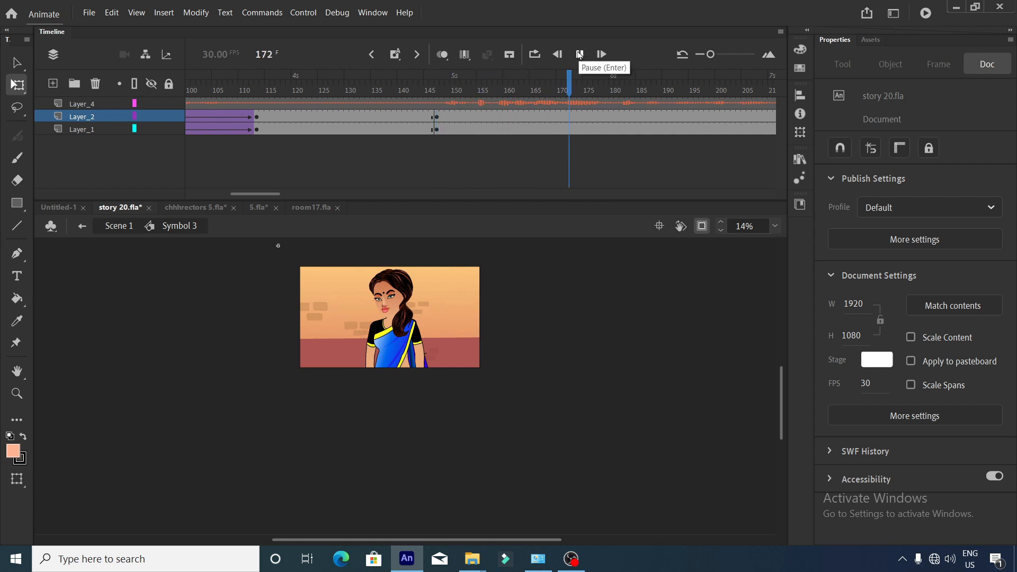
{"action": "left_click", "coordinate": [580, 55]}
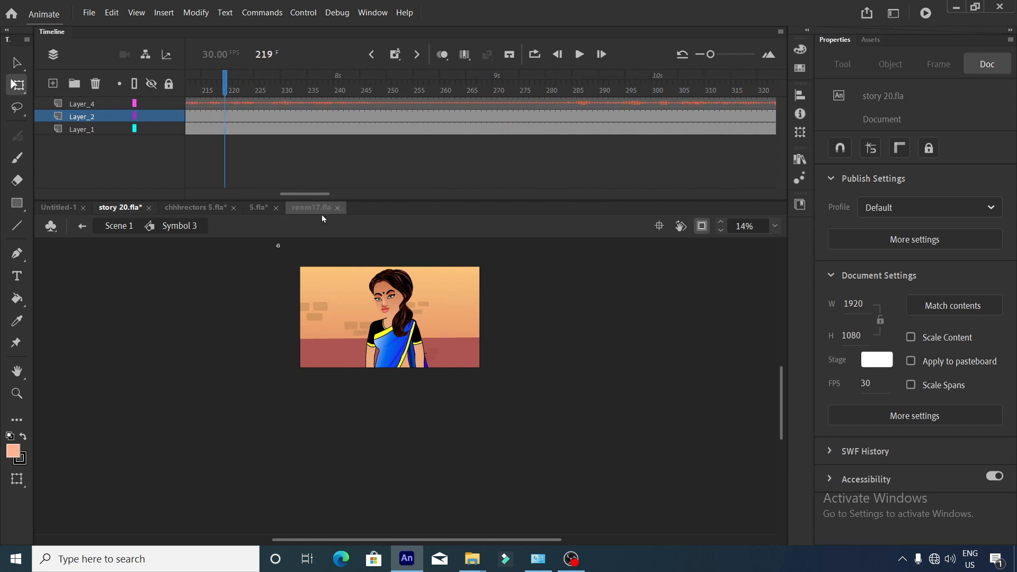
Listen to the narration from frame 193 and insert keyframes at frame 204 on Layer_2 and Layer_1.
{"action": "left_click_drag", "start_coordinate": [316, 194], "coordinate": [301, 194]}
{"action": "left_click", "coordinate": [253, 94]}
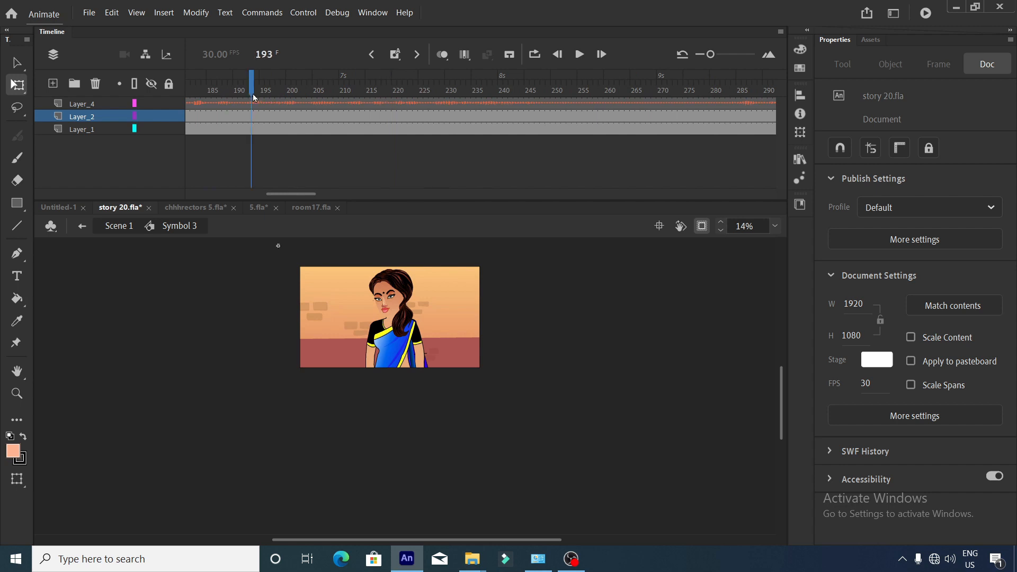
{"action": "left_click", "coordinate": [579, 54]}
{"action": "left_click", "coordinate": [579, 55]}
{"action": "left_click", "coordinate": [300, 115]}
{"action": "left_click_drag", "start_coordinate": [308, 116], "coordinate": [311, 148]}
{"action": "key", "text": "F6"}
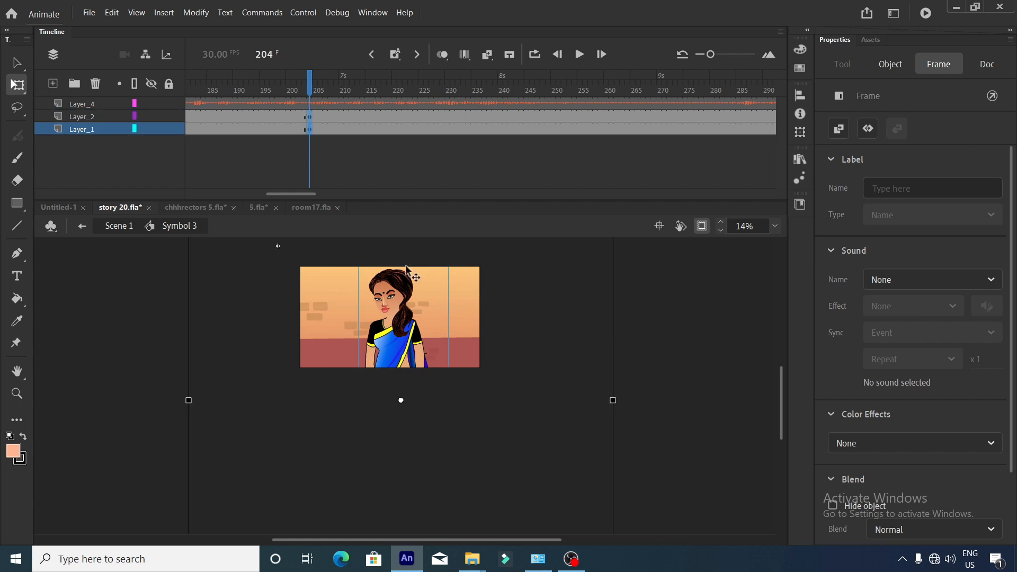
Scale the woman and wall by 80% at frame 204 and add classic tweens from frame 147 on both layers.
{"action": "scroll", "coordinate": [356, 284], "scroll_direction": "down", "scroll_amount": 2}
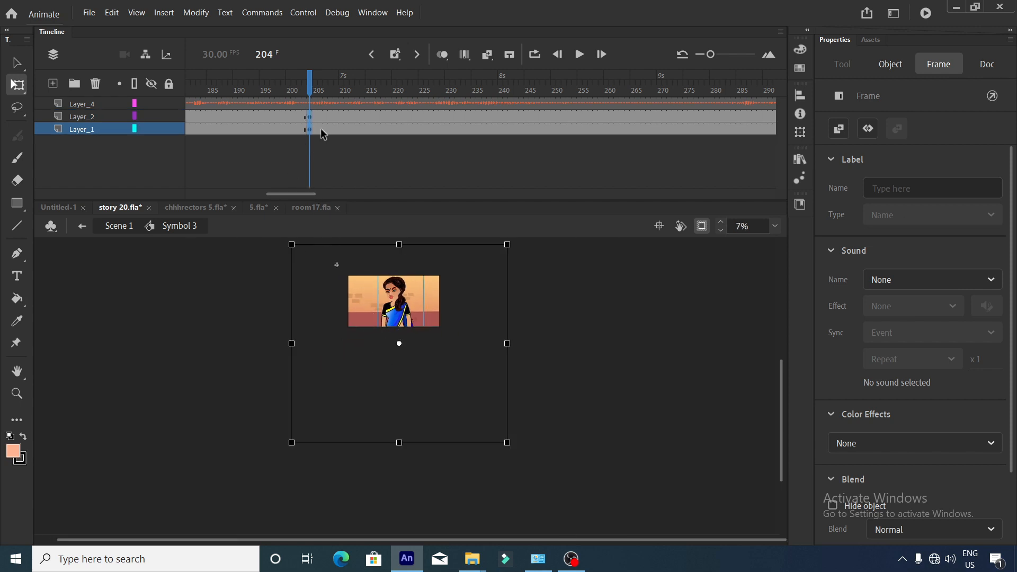
{"action": "key", "text": "ctrl+alt+s"}
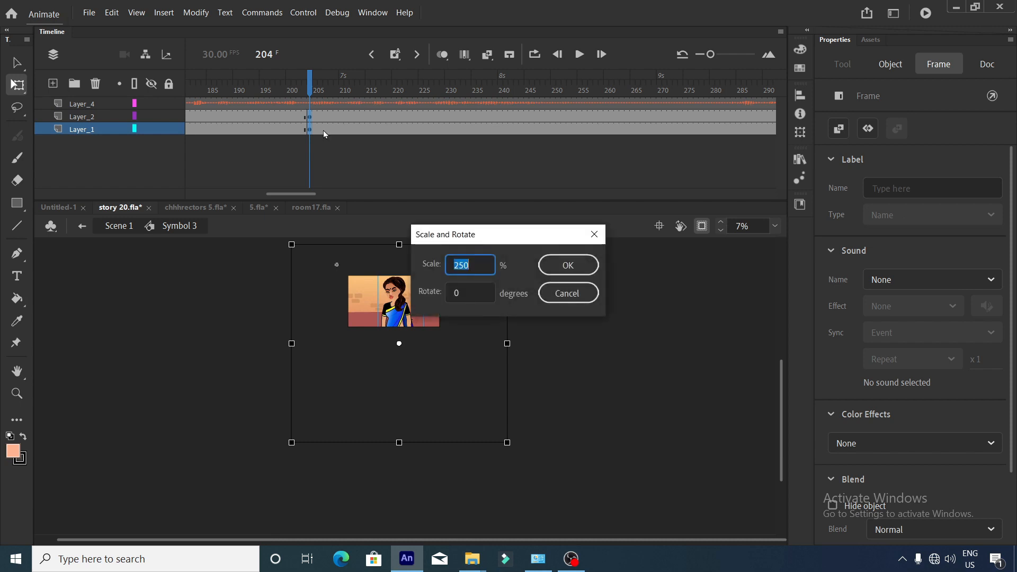
{"action": "type", "text": "80"}
{"action": "key", "text": "Return"}
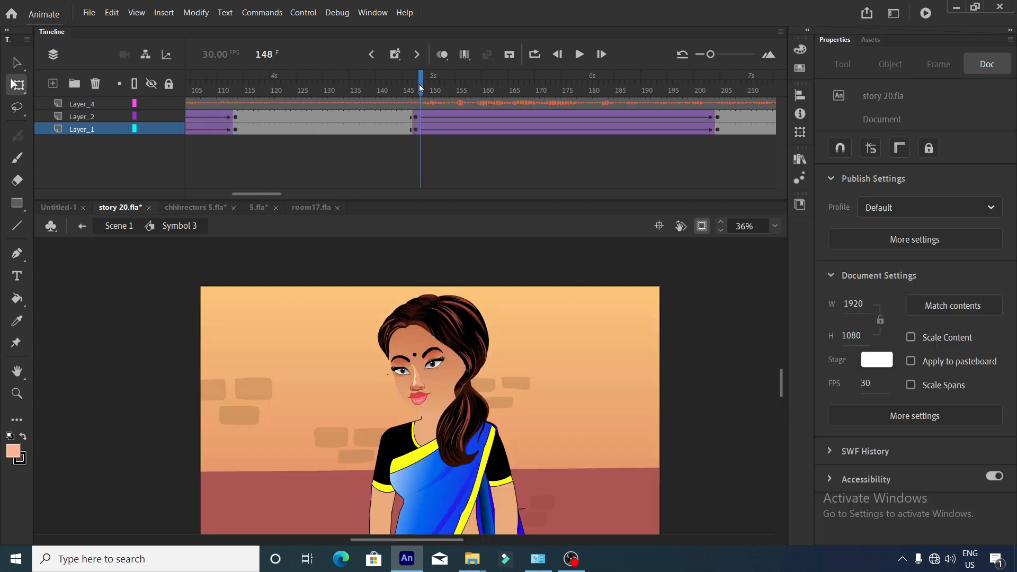
Play the tweened zoom-out from frame 147 to review the woman's shot with the narration.
{"action": "left_click_drag", "start_coordinate": [418, 84], "coordinate": [415, 84]}
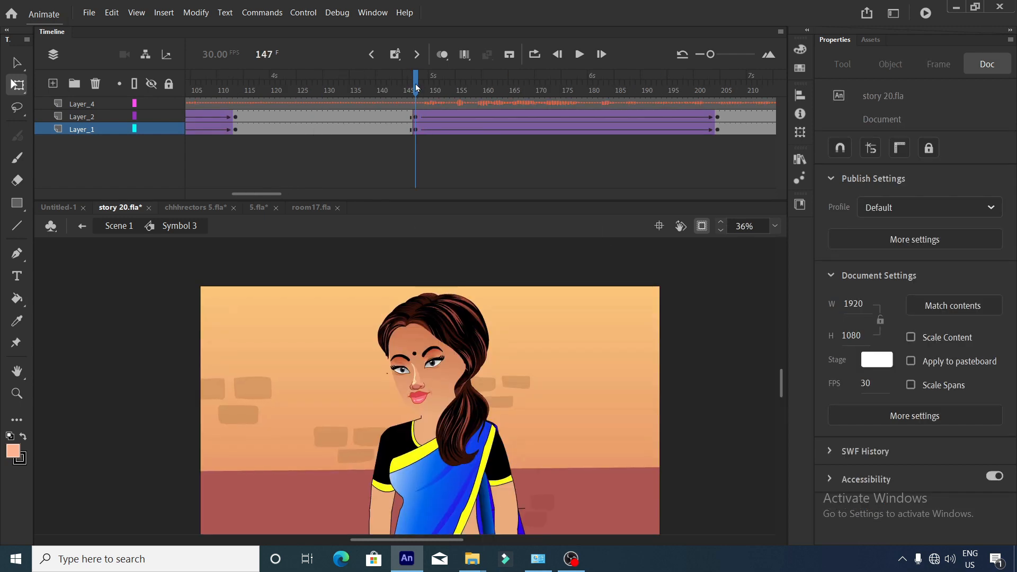
{"action": "left_click", "coordinate": [580, 55]}
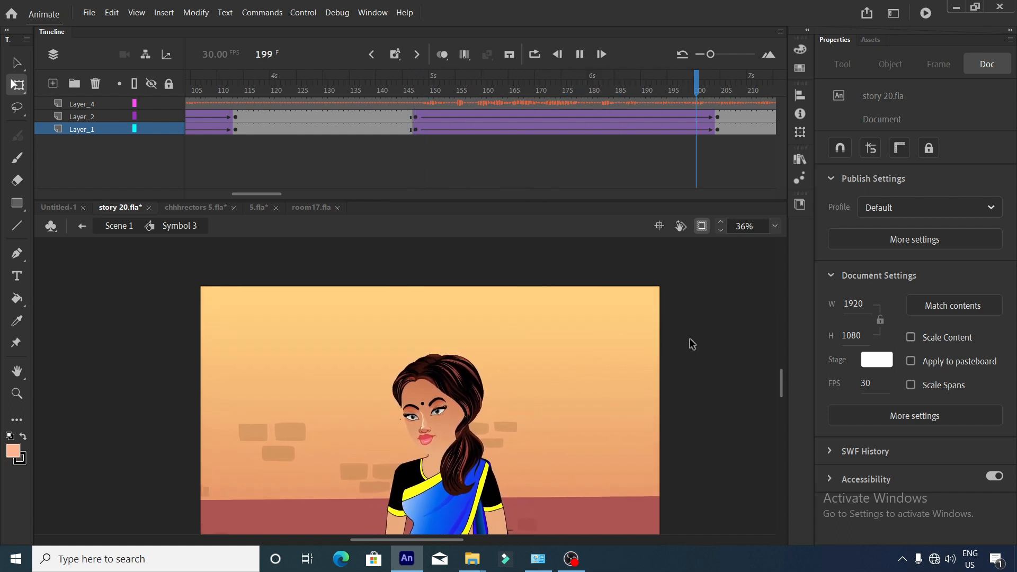
{"action": "left_click_drag", "start_coordinate": [778, 382], "coordinate": [780, 390]}
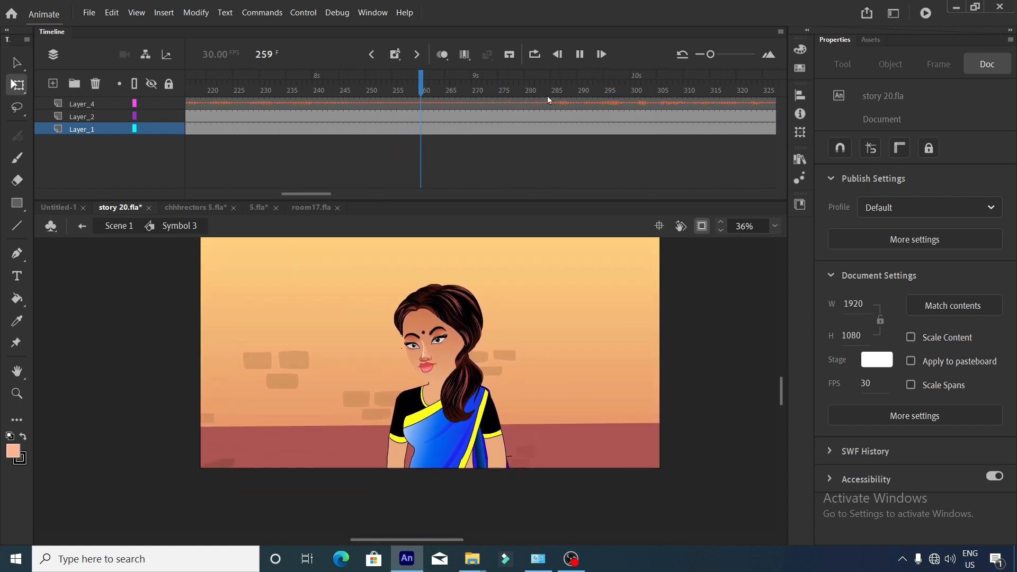
{"action": "left_click", "coordinate": [579, 54]}
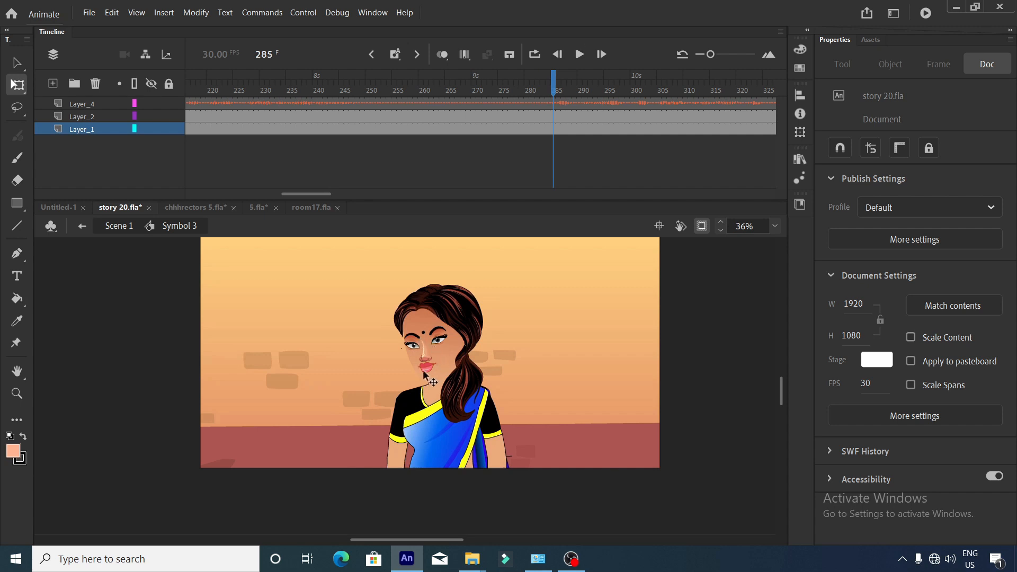
Move the woman and wall up together at frame 204 so her head sits near the stage's upper edge.
{"action": "scroll", "coordinate": [423, 375], "scroll_direction": "down", "scroll_amount": 1}
{"action": "left_click_drag", "start_coordinate": [327, 194], "coordinate": [305, 193]}
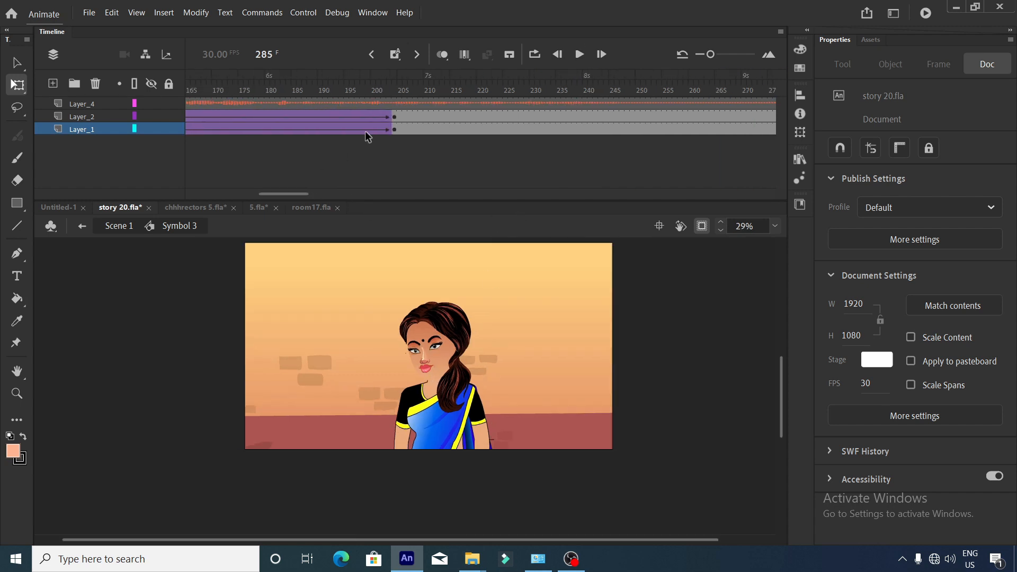
{"action": "left_click", "coordinate": [397, 117]}
{"action": "left_click_drag", "start_coordinate": [394, 117], "coordinate": [396, 140]}
{"action": "left_click_drag", "start_coordinate": [453, 399], "coordinate": [444, 375]}
{"action": "scroll", "coordinate": [449, 363], "scroll_direction": "down", "scroll_amount": 2}
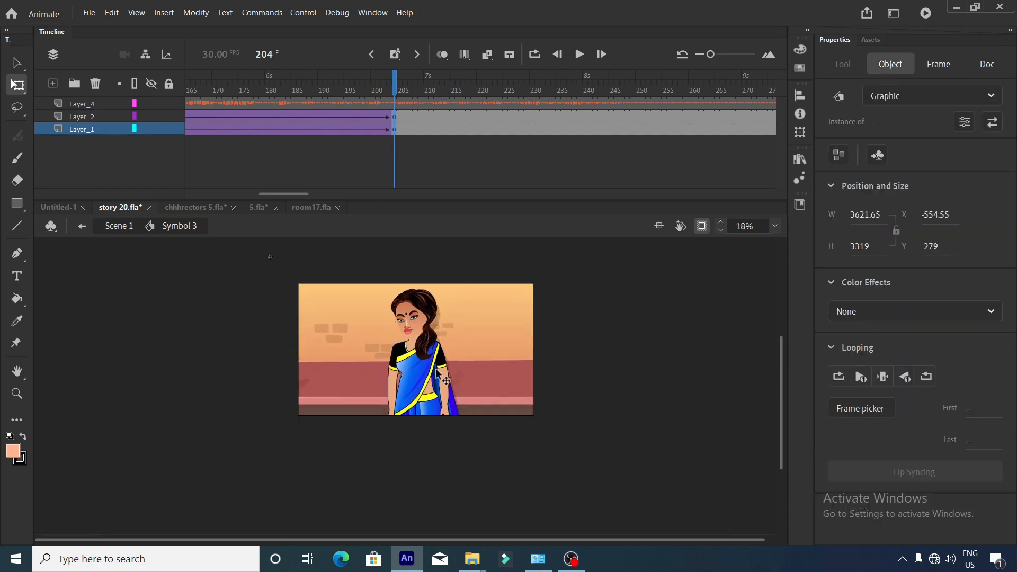
Play the woman's tween from frame 147 to check the repositioned end framing.
{"action": "left_click_drag", "start_coordinate": [304, 196], "coordinate": [285, 196]}
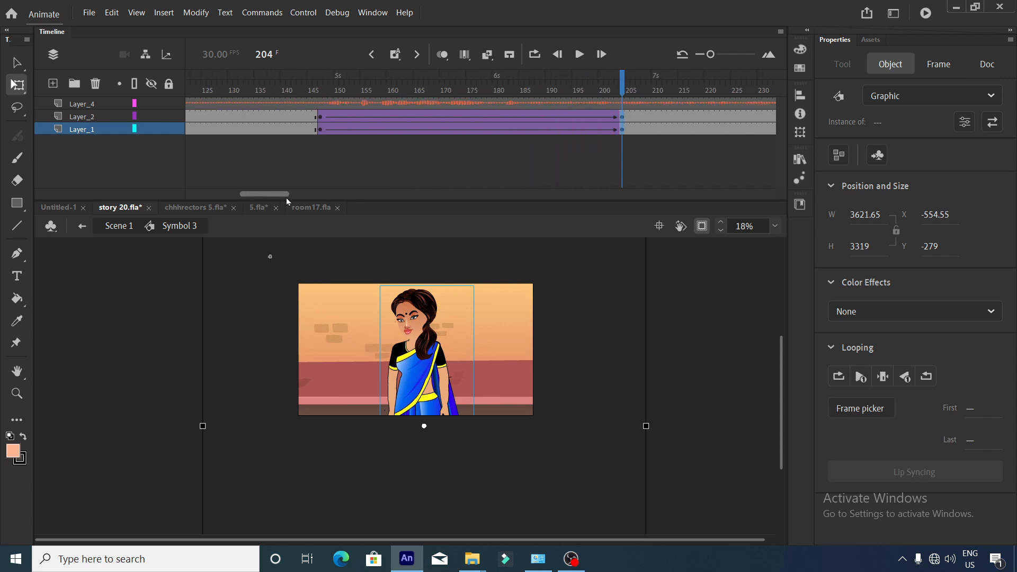
{"action": "left_click", "coordinate": [320, 93]}
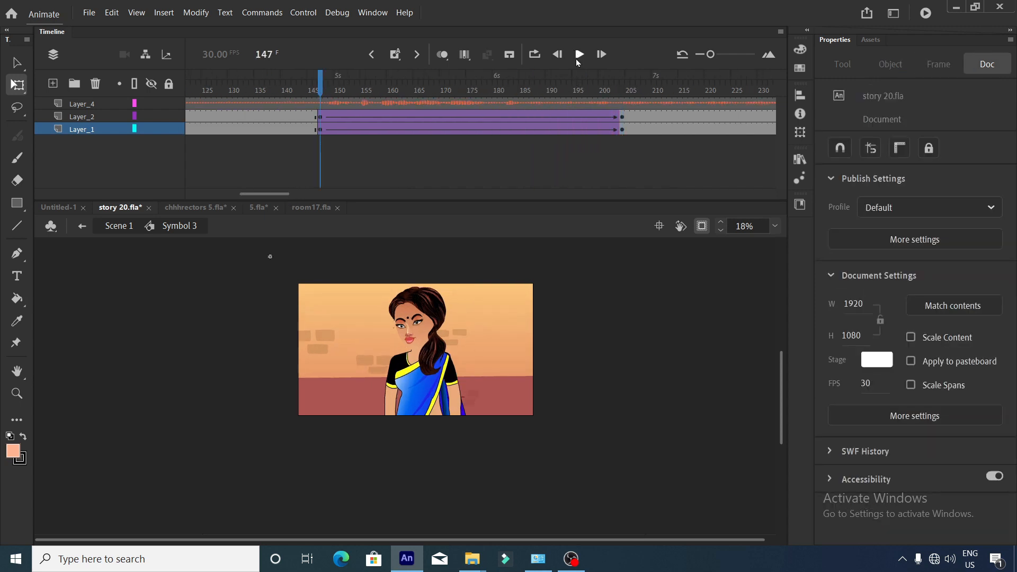
{"action": "left_click", "coordinate": [578, 55]}
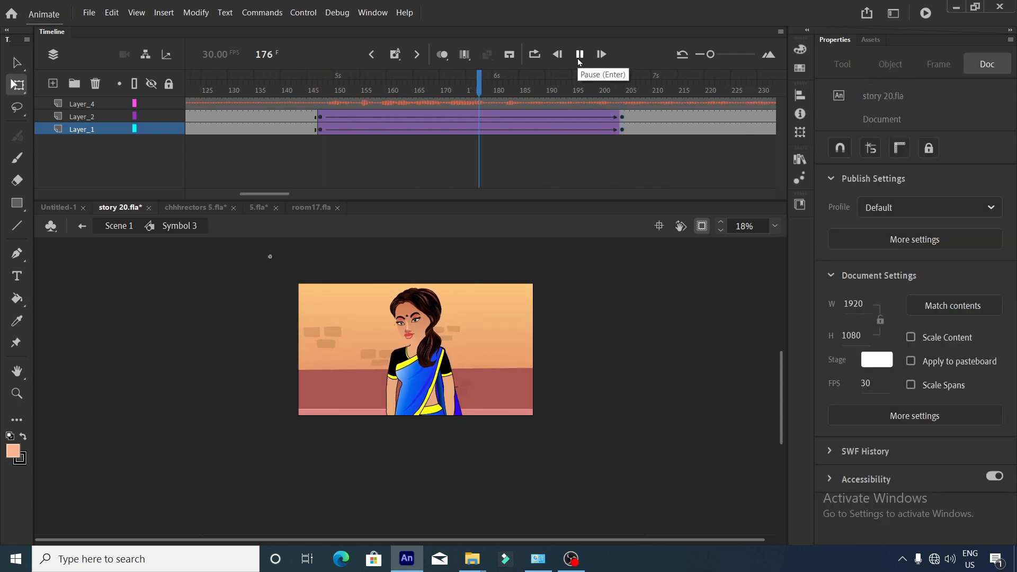
{"action": "left_click", "coordinate": [578, 58]}
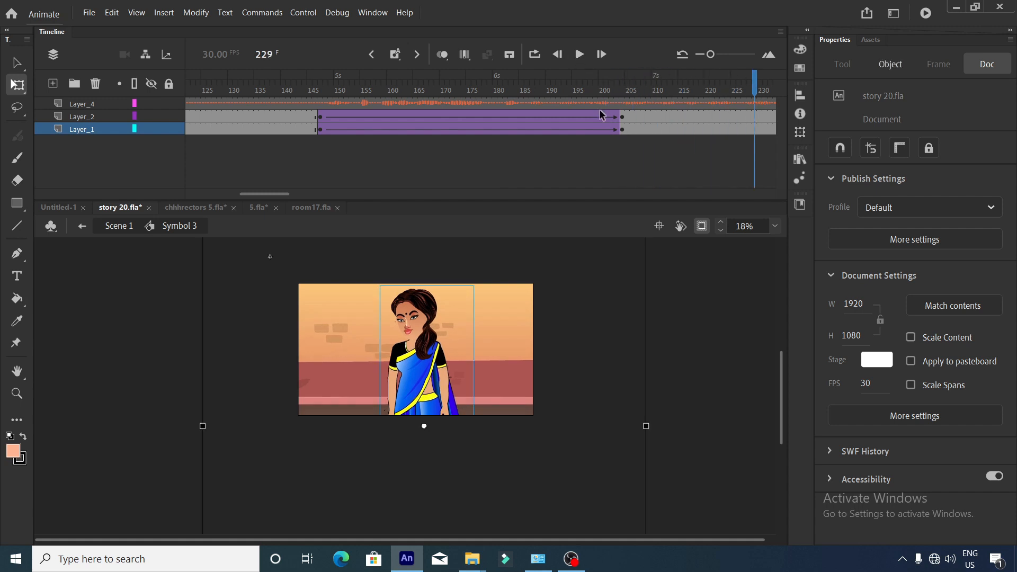
Scale the woman and wall at frame 204 by 80% again and move them up to bring her head near the stage's upper edge.
{"action": "left_click", "coordinate": [621, 116]}
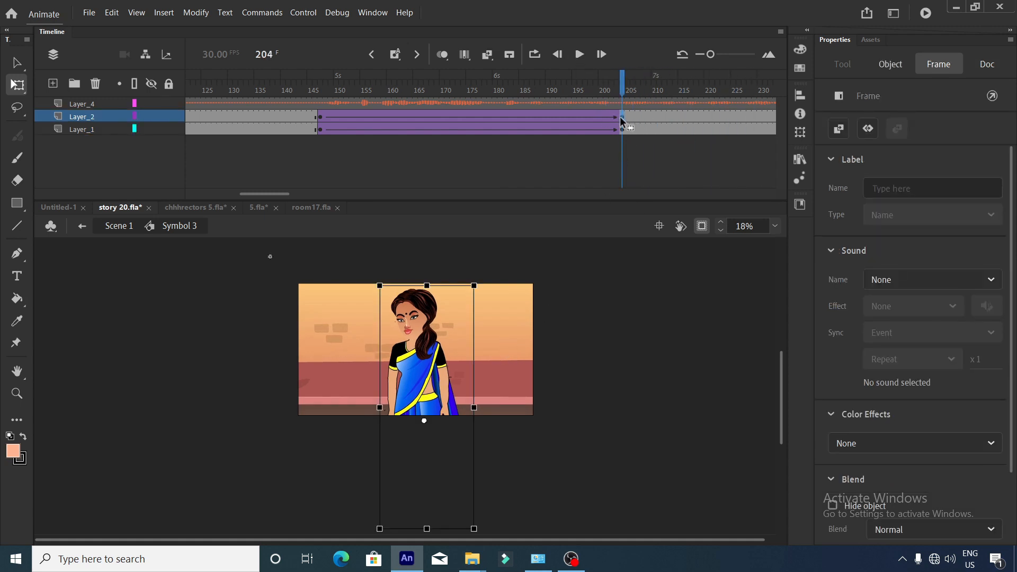
{"action": "left_click", "coordinate": [636, 118]}
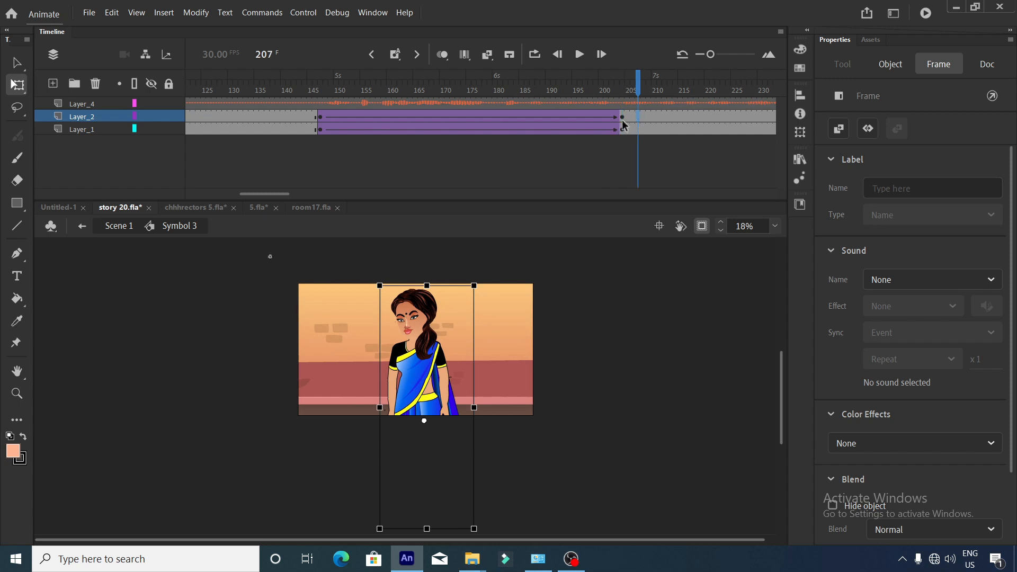
{"action": "left_click_drag", "start_coordinate": [623, 119], "coordinate": [625, 135]}
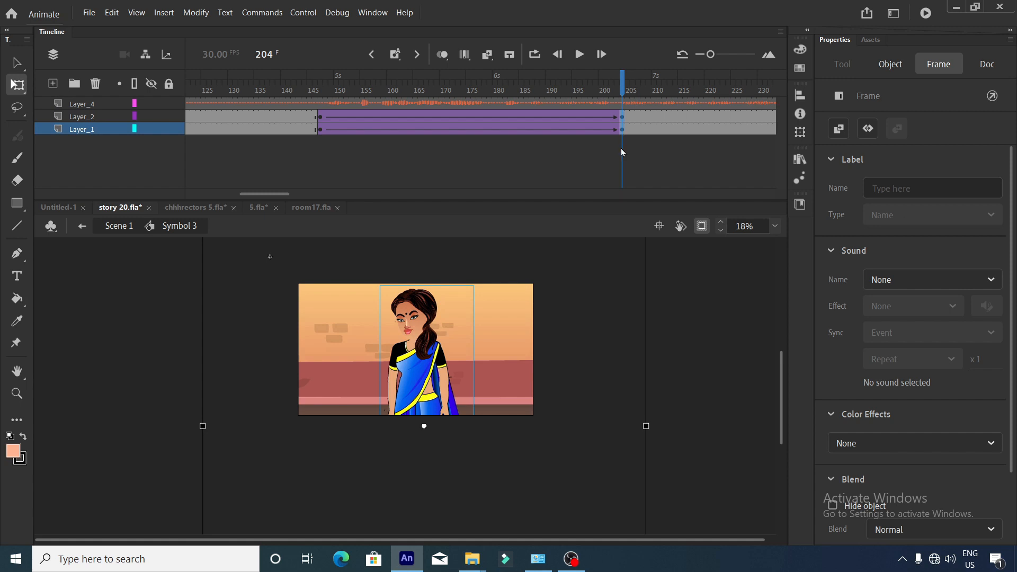
{"action": "key", "text": "ctrl+alt+s"}
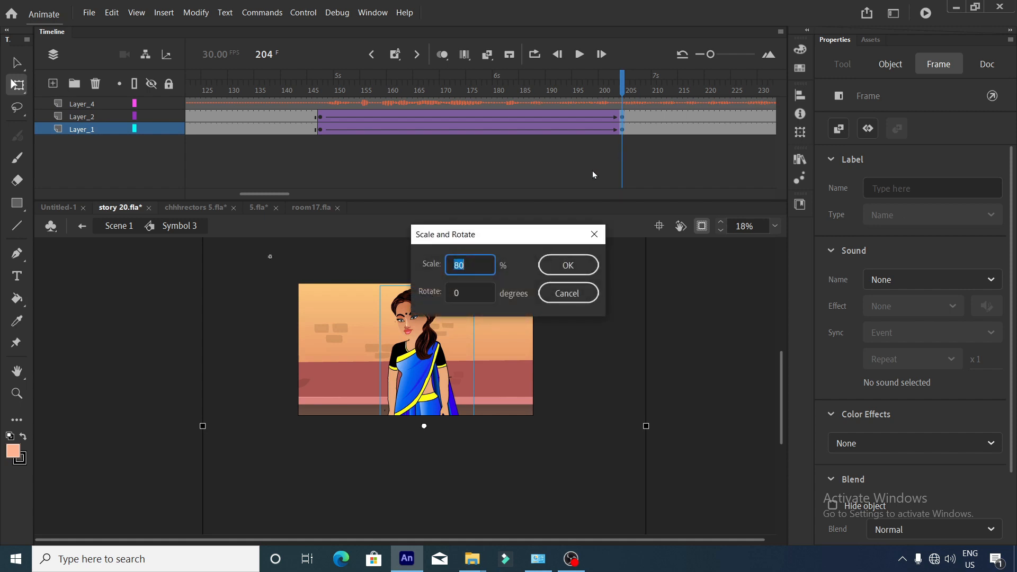
{"action": "key", "text": "Return"}
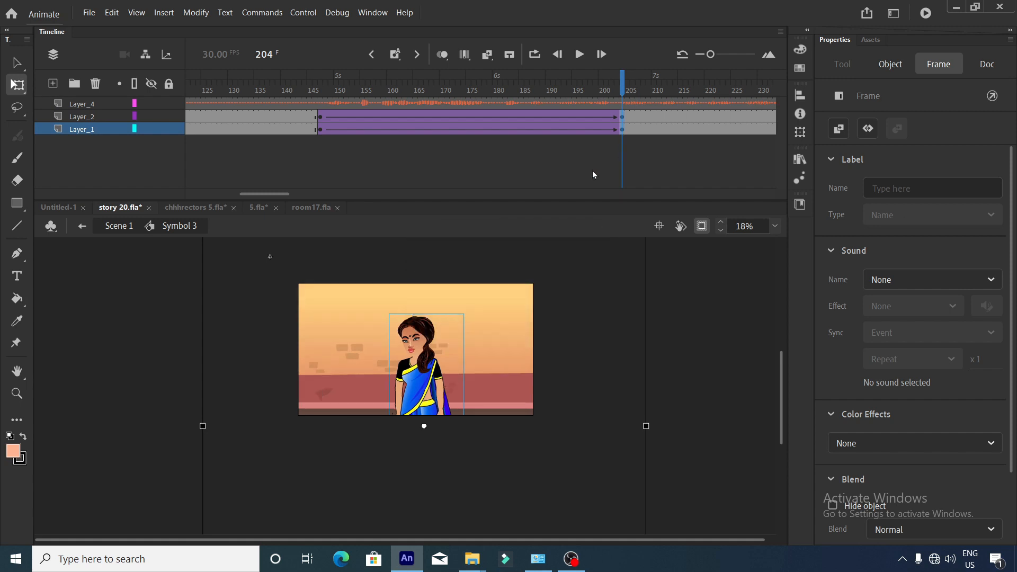
{"action": "key", "text": "ctrl+z"}
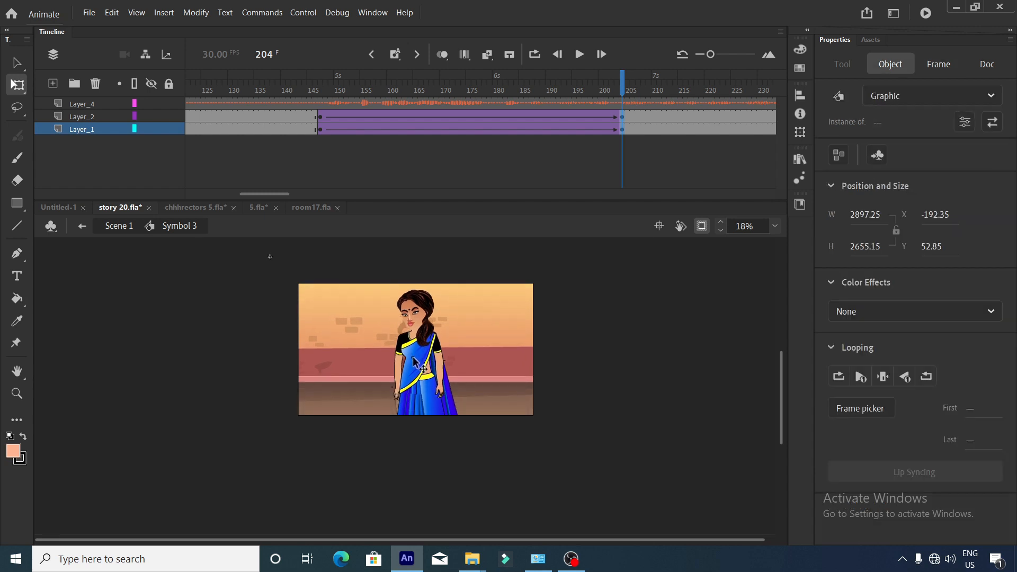
{"action": "left_click", "coordinate": [414, 359]}
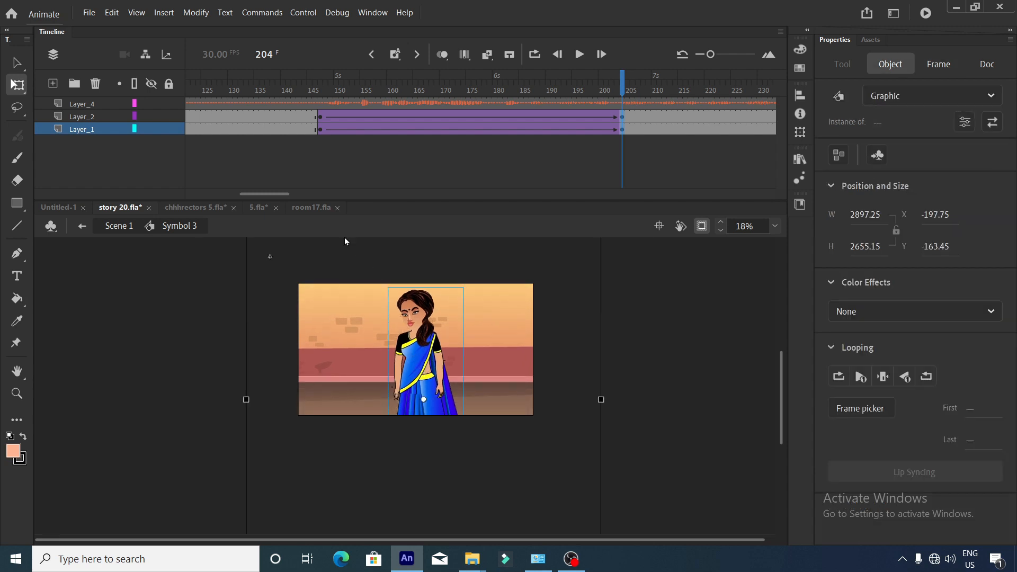
Play the woman's shot from about frame 147 to review the wider zoom-out.
{"action": "left_click", "coordinate": [323, 86]}
{"action": "left_click", "coordinate": [580, 54]}
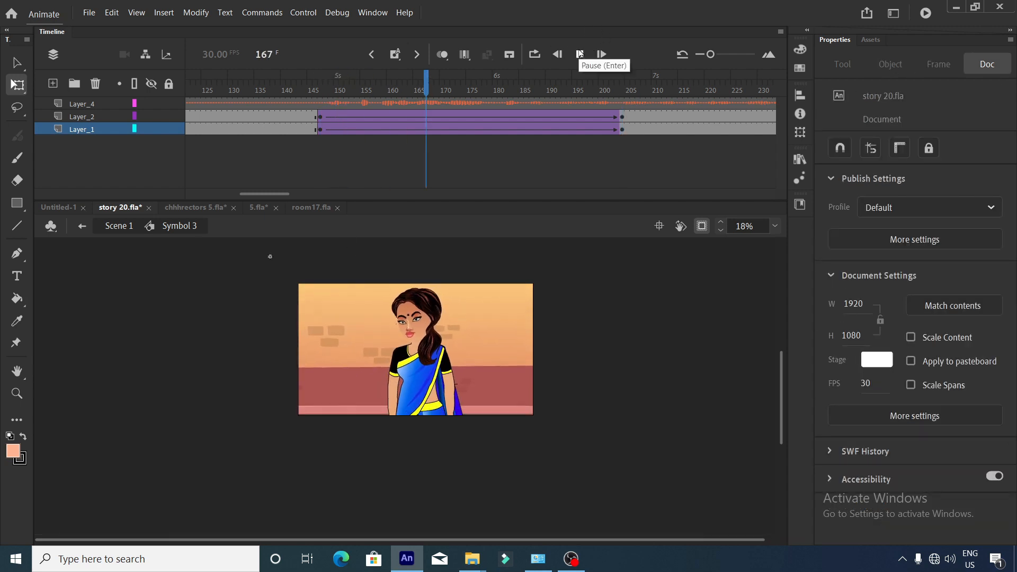
{"action": "left_click", "coordinate": [579, 54]}
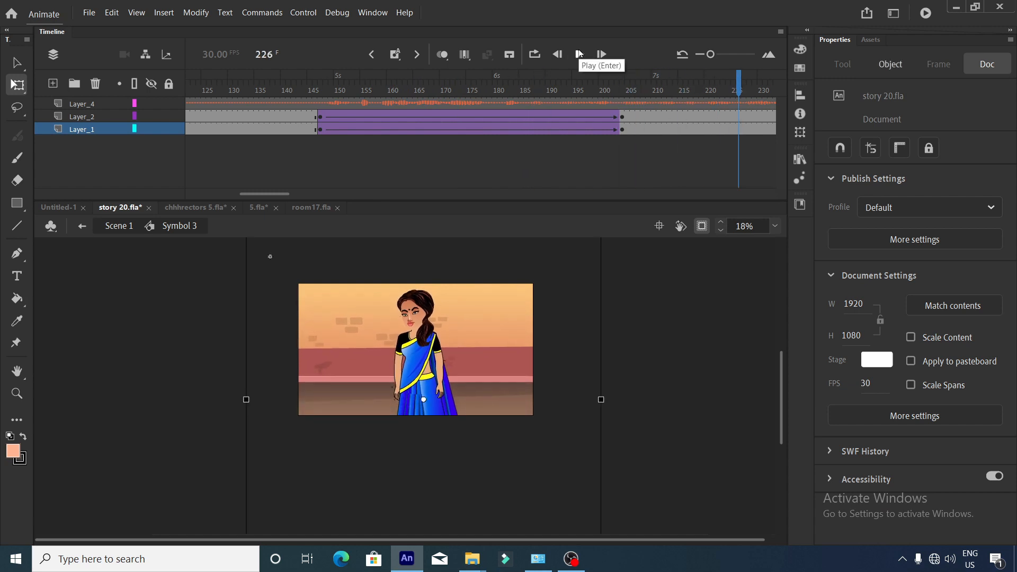
{"action": "left_click", "coordinate": [560, 131]}
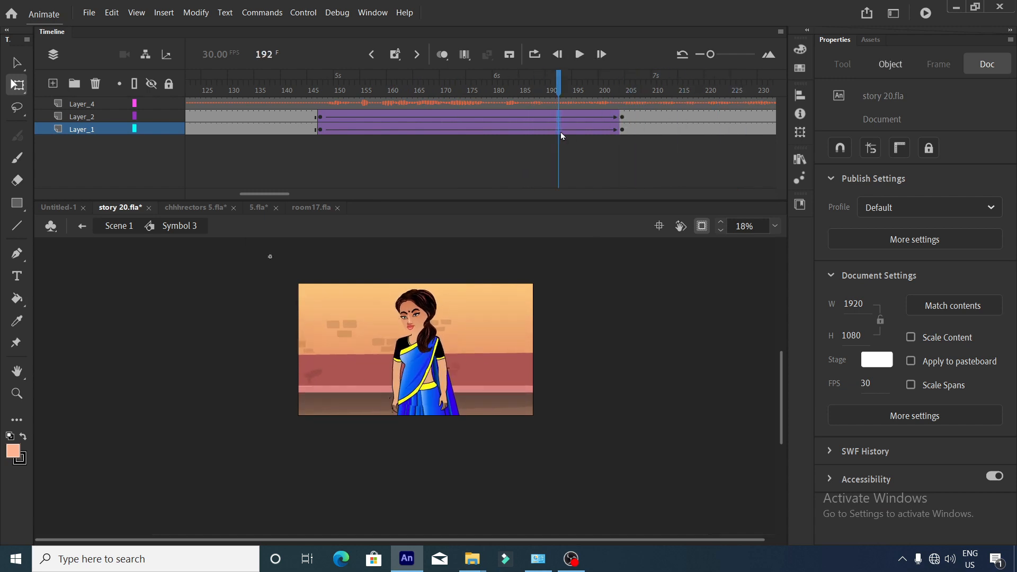
Give the woman's tween a custom S-shaped ease, flattened at both ends, and play it from frame 147.
{"action": "left_click", "coordinate": [966, 278]}
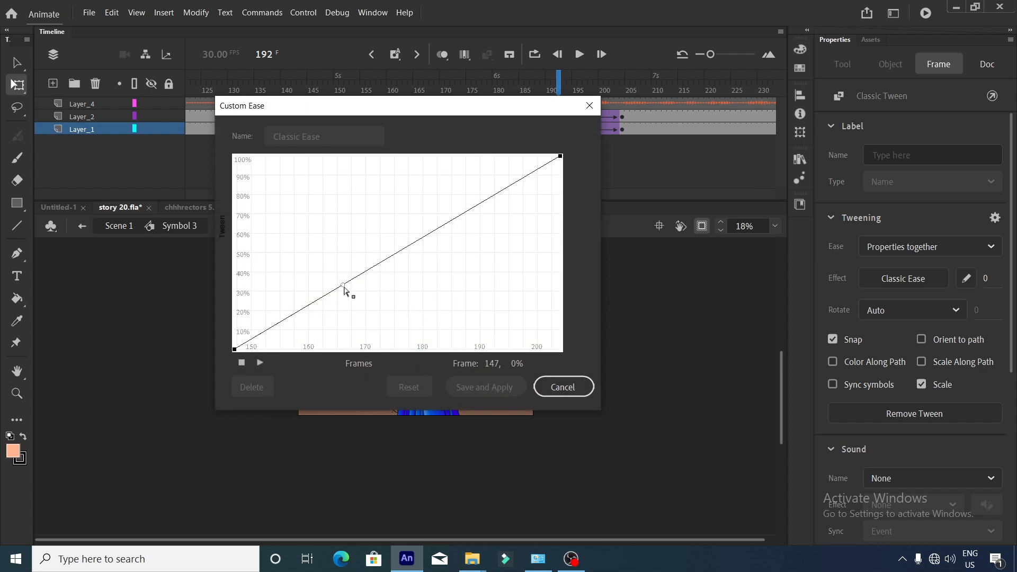
{"action": "left_click_drag", "start_coordinate": [343, 286], "coordinate": [358, 349]}
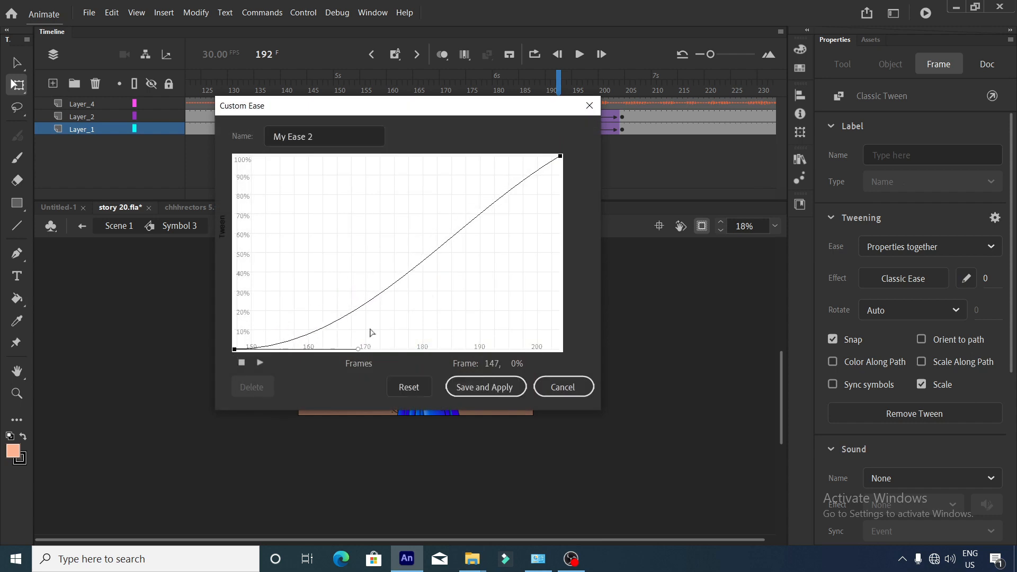
{"action": "left_click", "coordinate": [560, 157]}
{"action": "left_click_drag", "start_coordinate": [451, 221], "coordinate": [419, 156]}
{"action": "left_click", "coordinate": [505, 390]}
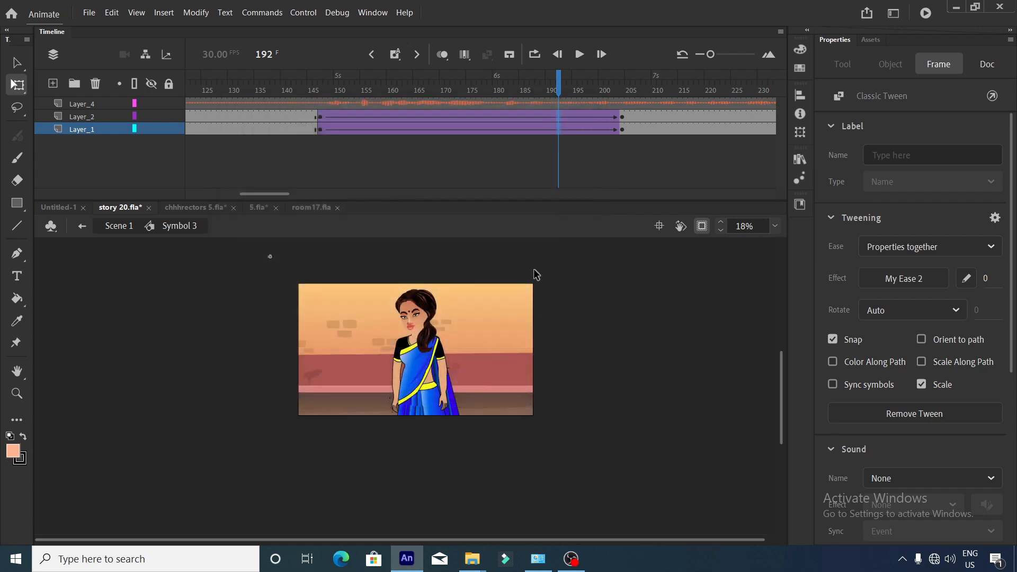
{"action": "left_click", "coordinate": [325, 93]}
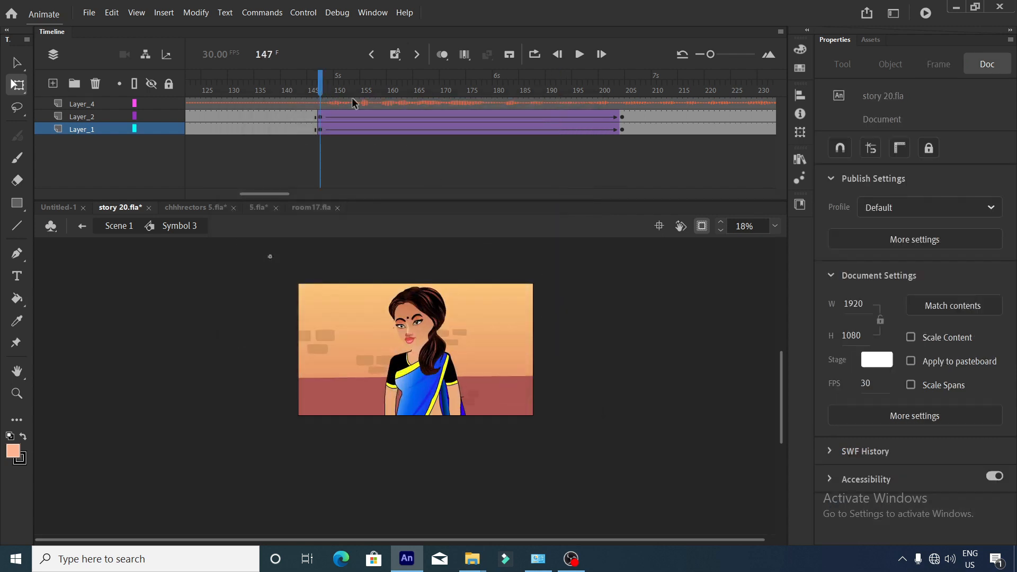
{"action": "left_click", "coordinate": [601, 54]}
Apply a custom ease to the man's hut tween on Layer_1, flattening the curve at its start and end.
{"action": "scroll", "coordinate": [262, 123], "scroll_direction": "left", "scroll_amount": 10}
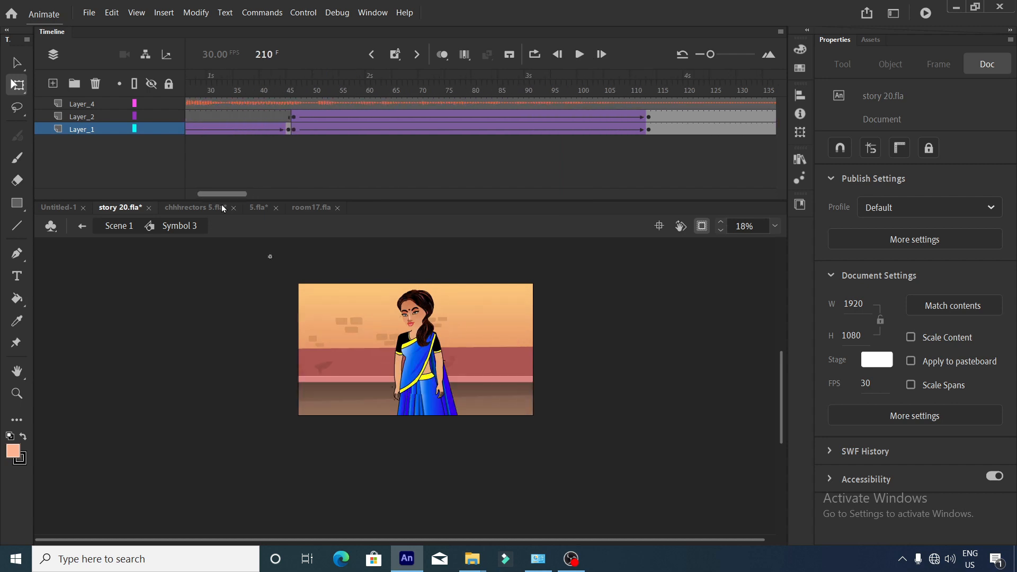
{"action": "left_click", "coordinate": [352, 129]}
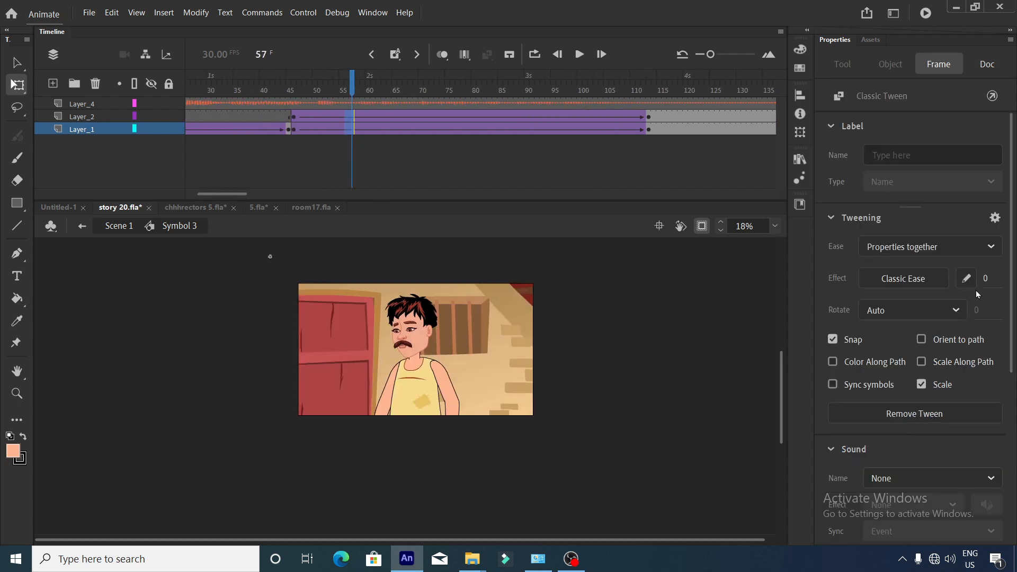
{"action": "left_click", "coordinate": [966, 282]}
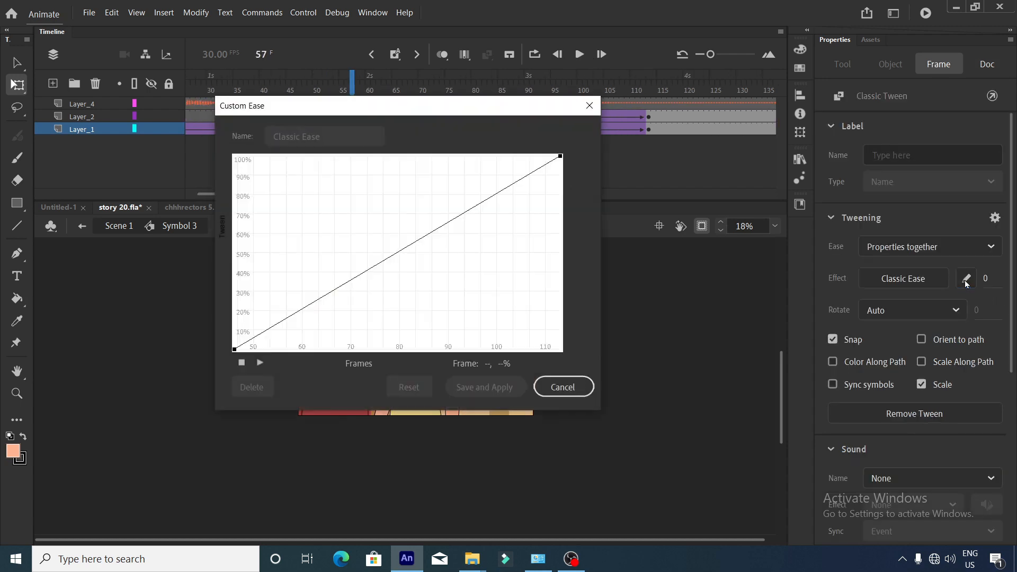
{"action": "left_click", "coordinate": [236, 348]}
{"action": "left_click_drag", "start_coordinate": [343, 286], "coordinate": [362, 354]}
{"action": "left_click", "coordinate": [560, 157]}
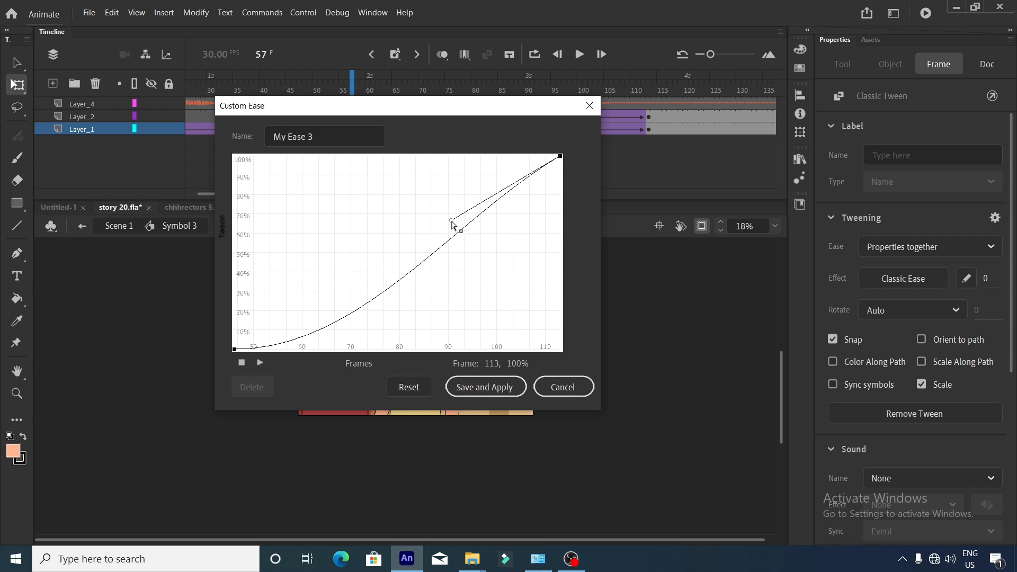
{"action": "left_click_drag", "start_coordinate": [452, 220], "coordinate": [426, 155]}
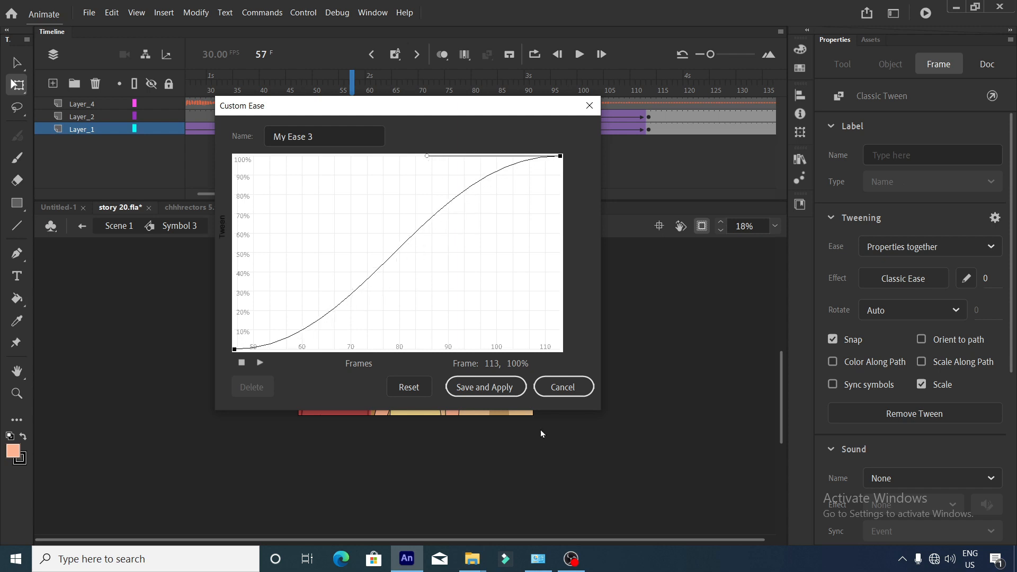
{"action": "left_click", "coordinate": [498, 387]}
Play the man's shot from frame 45 and the woman's shot from frame 146 to review the eased zoom-outs.
{"action": "left_click", "coordinate": [291, 83]}
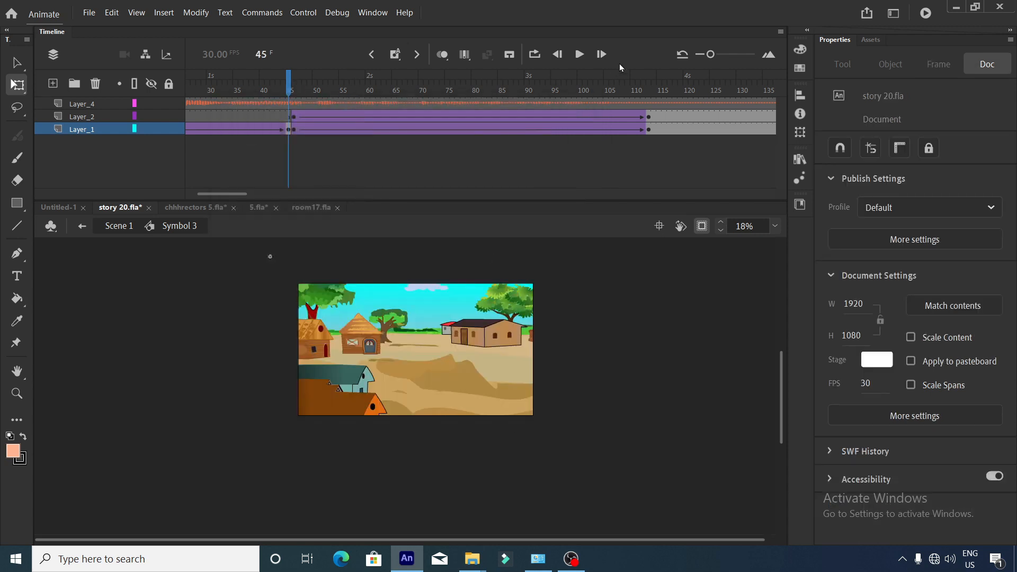
{"action": "left_click", "coordinate": [580, 55]}
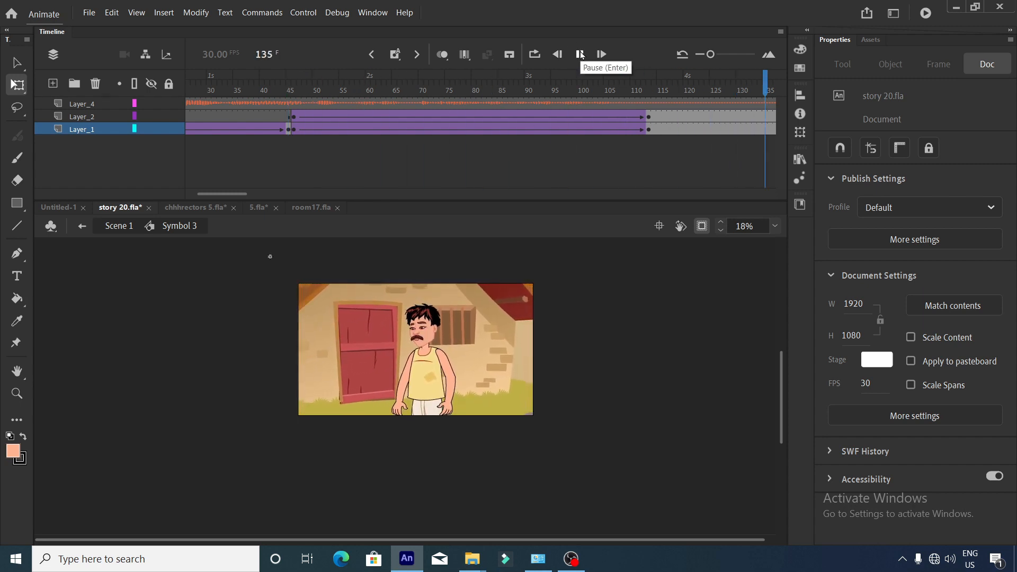
{"action": "left_click", "coordinate": [580, 55]}
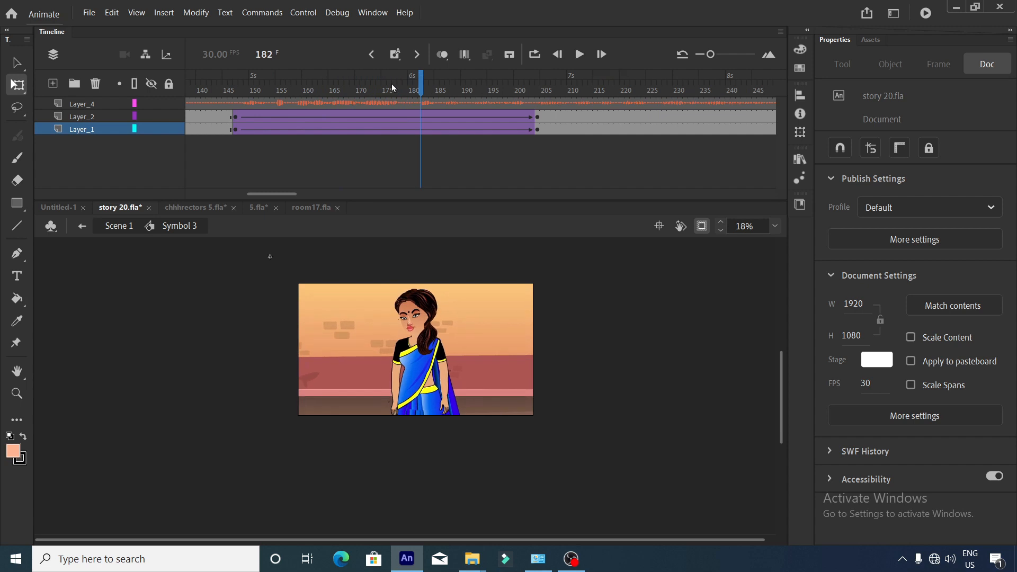
{"action": "left_click", "coordinate": [231, 82]}
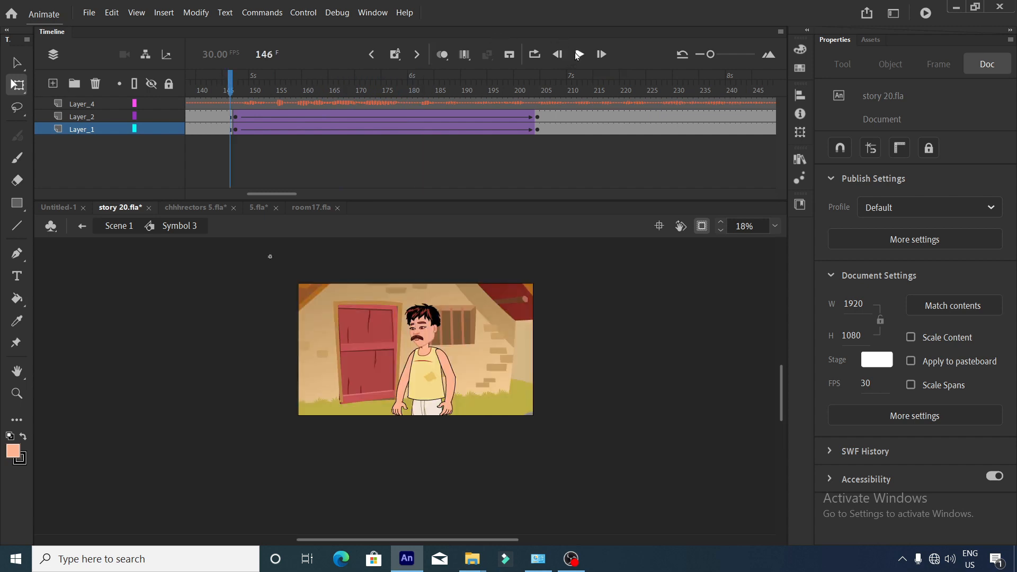
{"action": "left_click", "coordinate": [580, 54]}
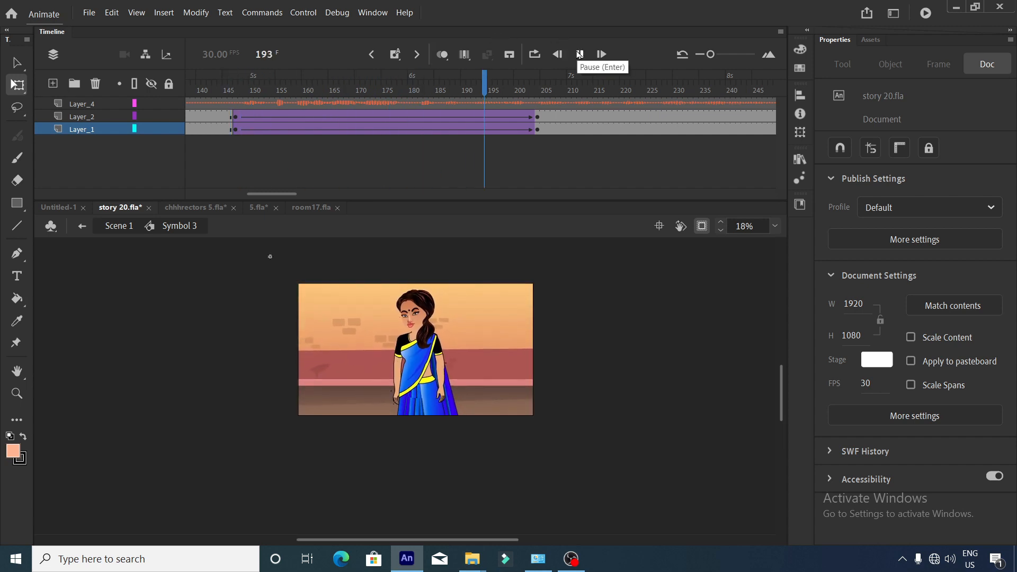
{"action": "left_click", "coordinate": [579, 54]}
Play the narration from frame 205 onward to hear the part that follows the woman's tween.
{"action": "left_click", "coordinate": [544, 130]}
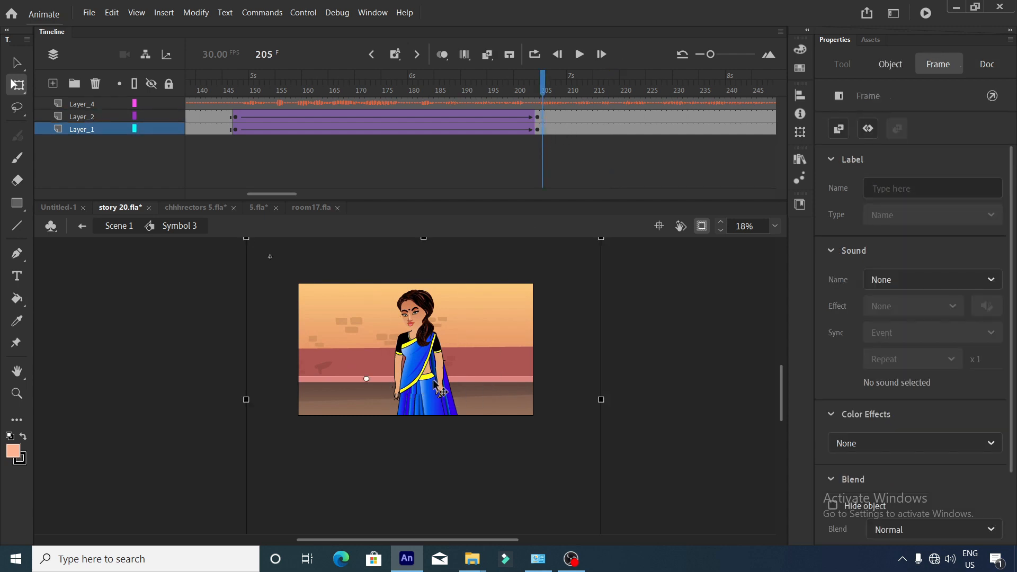
{"action": "left_click", "coordinate": [541, 116]}
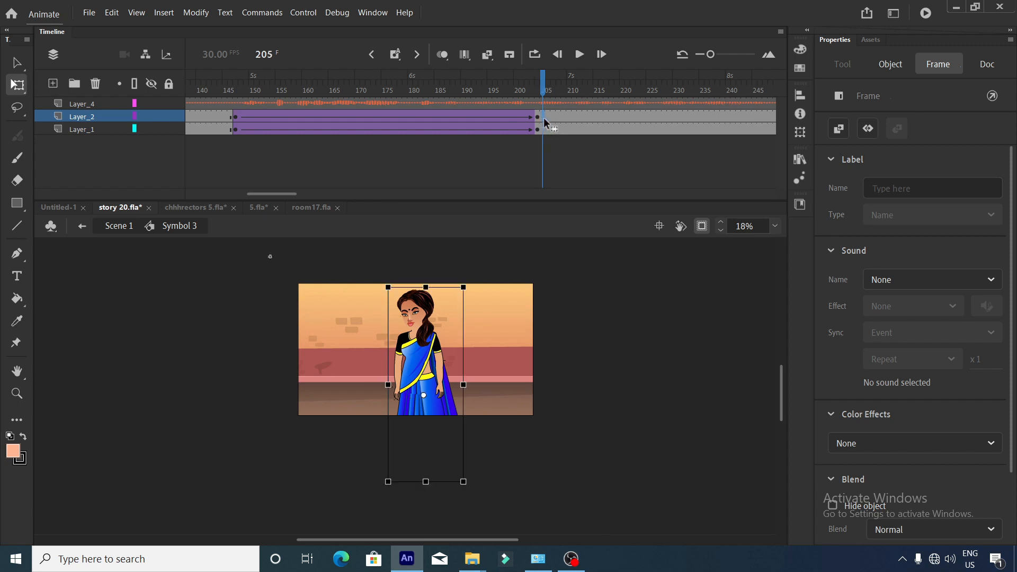
{"action": "left_click", "coordinate": [580, 55]}
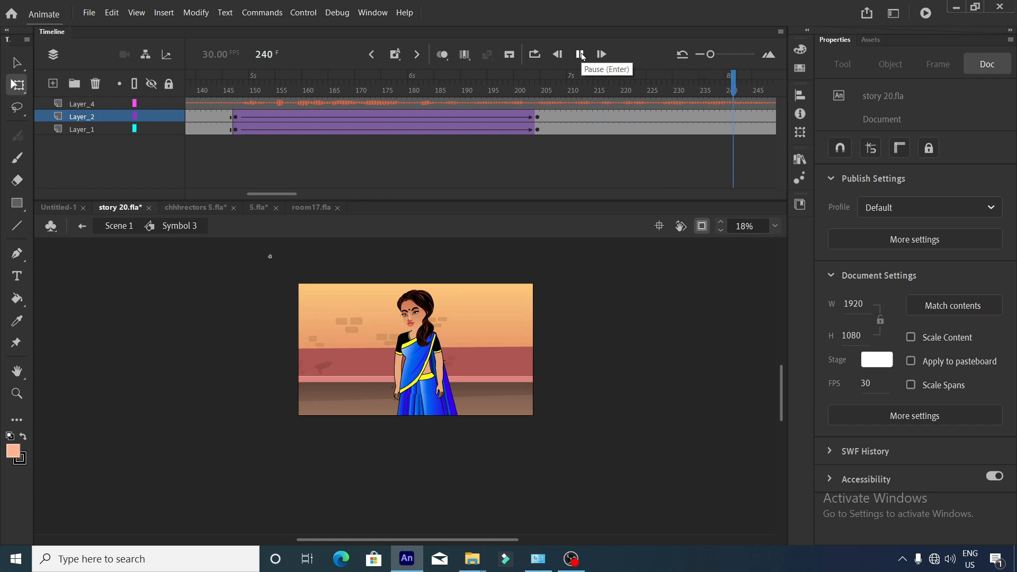
{"action": "left_click", "coordinate": [580, 55]}
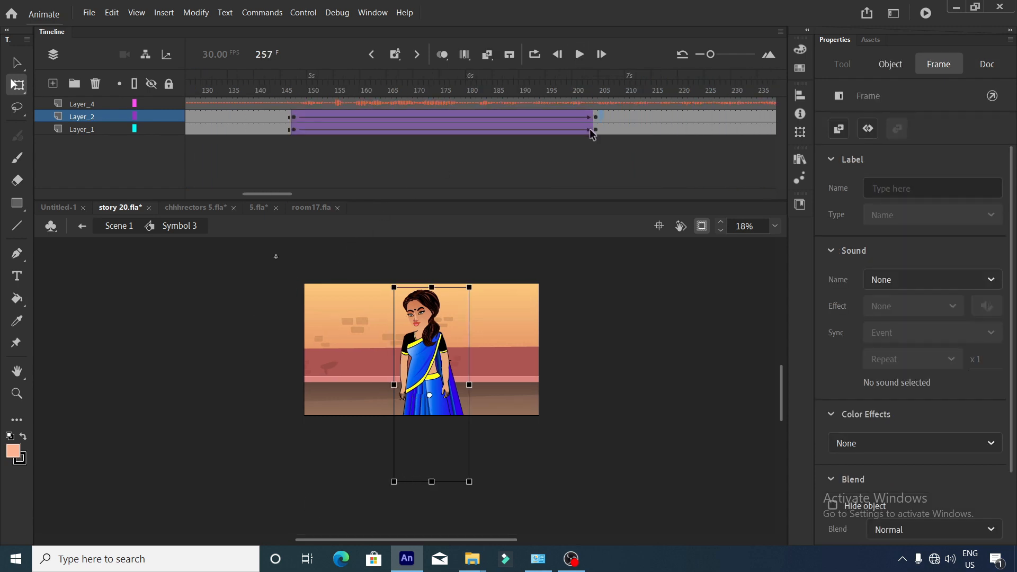
Insert a blank keyframe at frame 205 on Layer_2 so the woman is gone and only the wall remains.
{"action": "left_click", "coordinate": [601, 117]}
{"action": "key", "text": "shift+F5"}
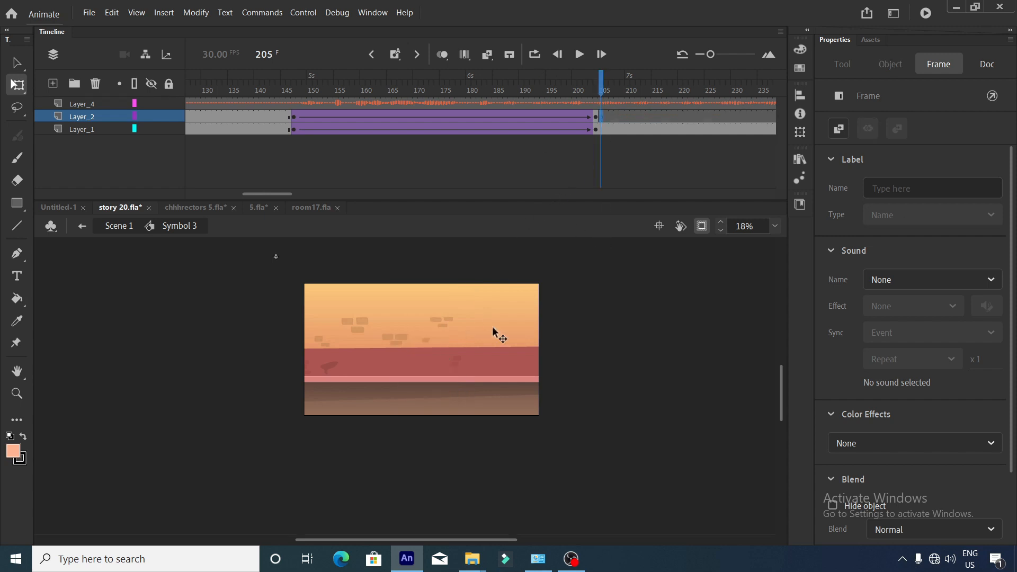
{"action": "left_click", "coordinate": [450, 340]}
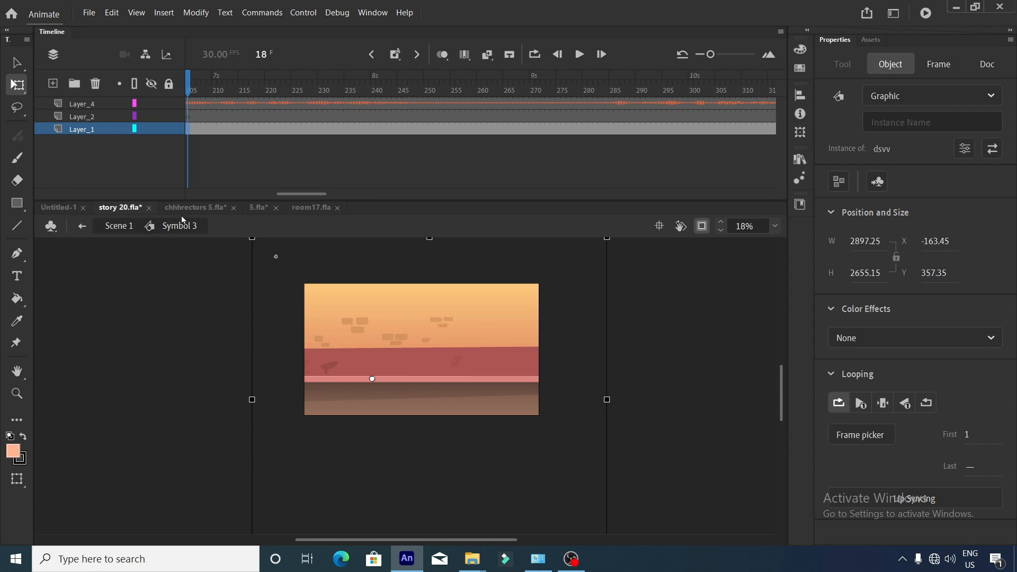
Copy the boy in the yellow shirt and brown shorts from chhhrectors 5.fla and return to story 20.fla.
{"action": "left_click", "coordinate": [193, 207]}
{"action": "scroll", "coordinate": [452, 402], "scroll_direction": "down", "scroll_amount": 2}
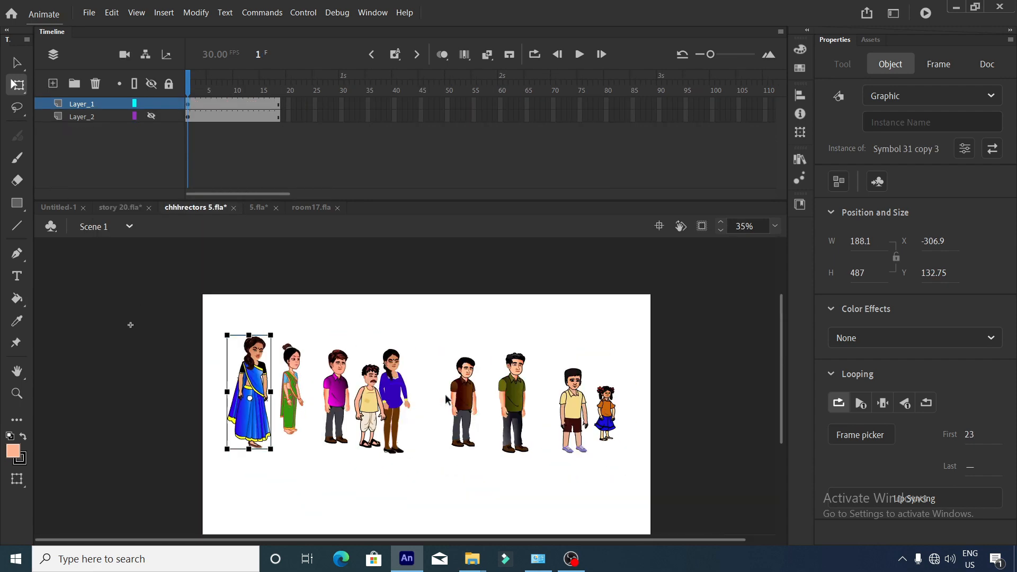
{"action": "scroll", "coordinate": [580, 417], "scroll_direction": "up", "scroll_amount": 2}
{"action": "left_click", "coordinate": [576, 412]}
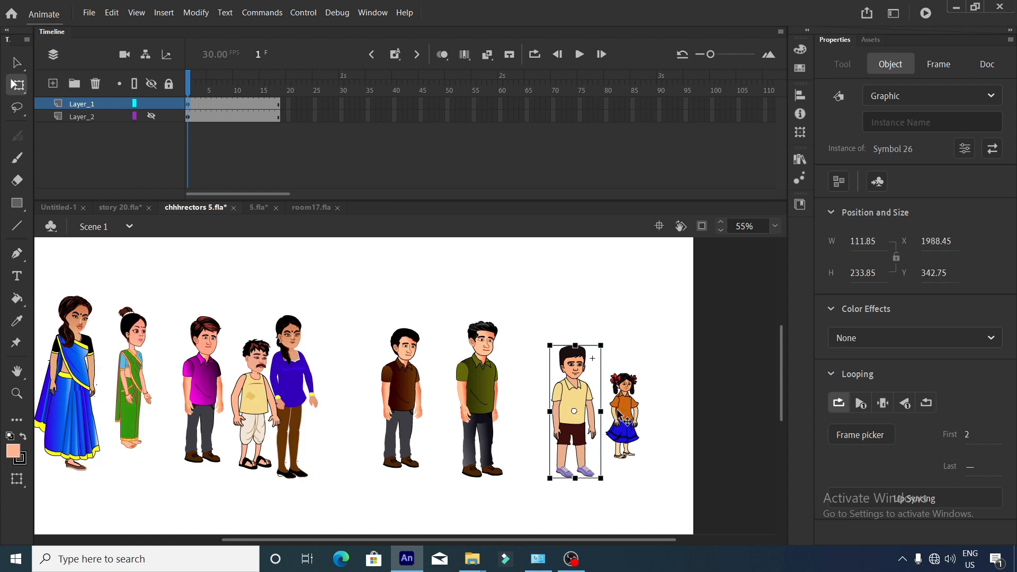
{"action": "left_click", "coordinate": [618, 413]}
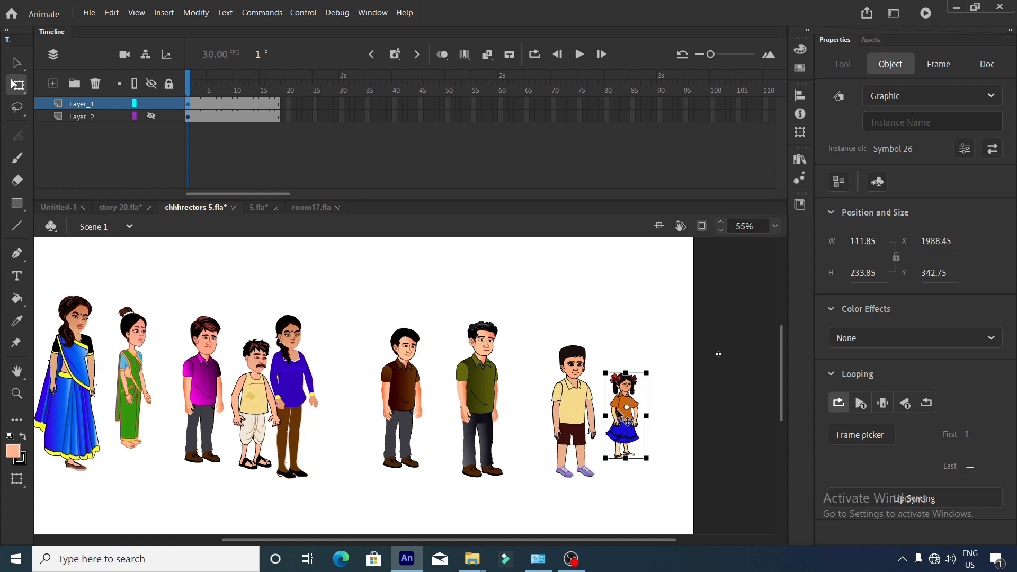
{"action": "left_click", "coordinate": [569, 412]}
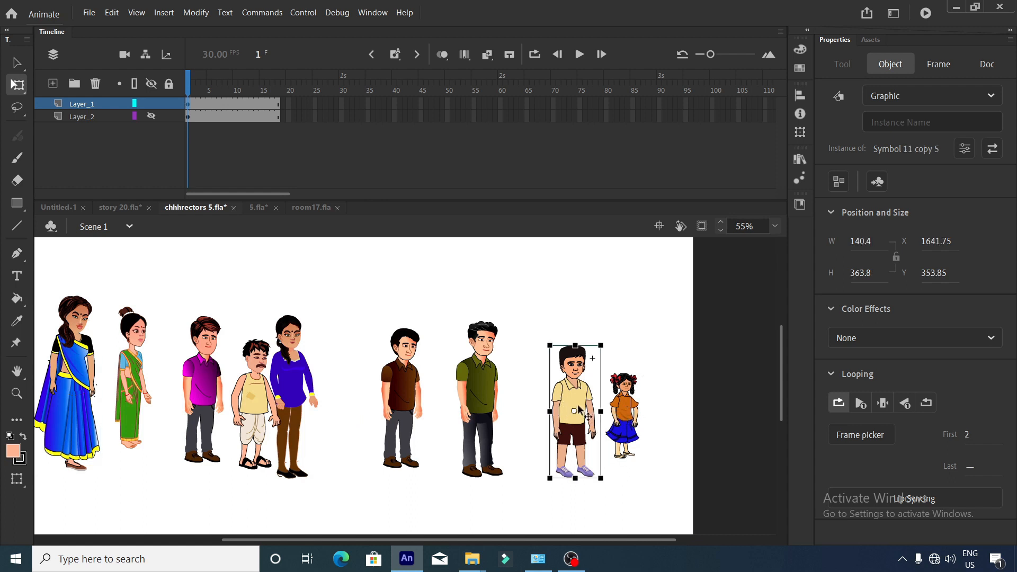
{"action": "left_click", "coordinate": [126, 211]}
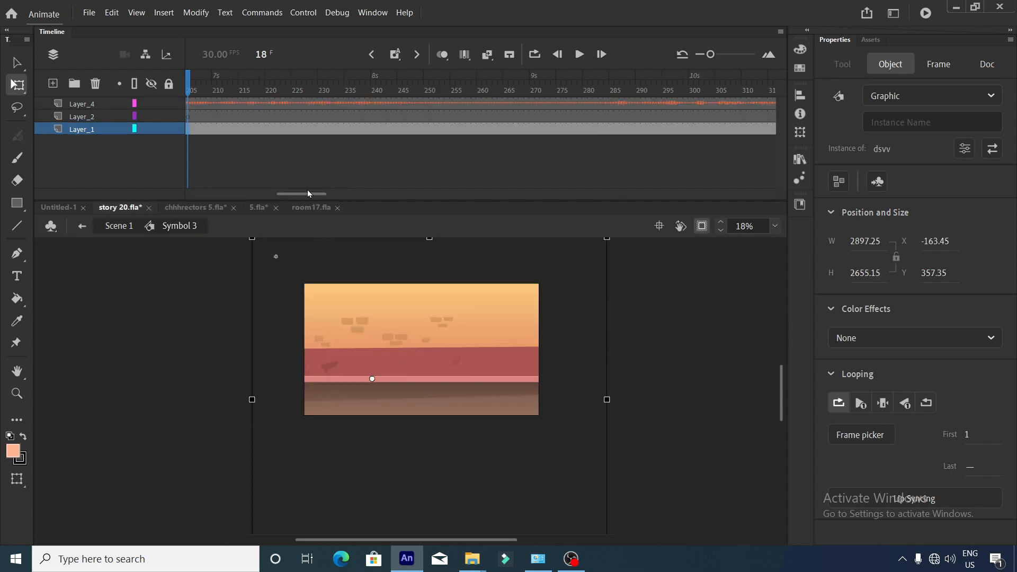
{"action": "left_click", "coordinate": [195, 207]}
{"action": "left_click", "coordinate": [121, 207]}
Paste the boy at frame 205 on Layer_2, putting duplicate library items into a folder.
{"action": "left_click_drag", "start_coordinate": [300, 194], "coordinate": [283, 194]}
{"action": "left_click", "coordinate": [389, 117]}
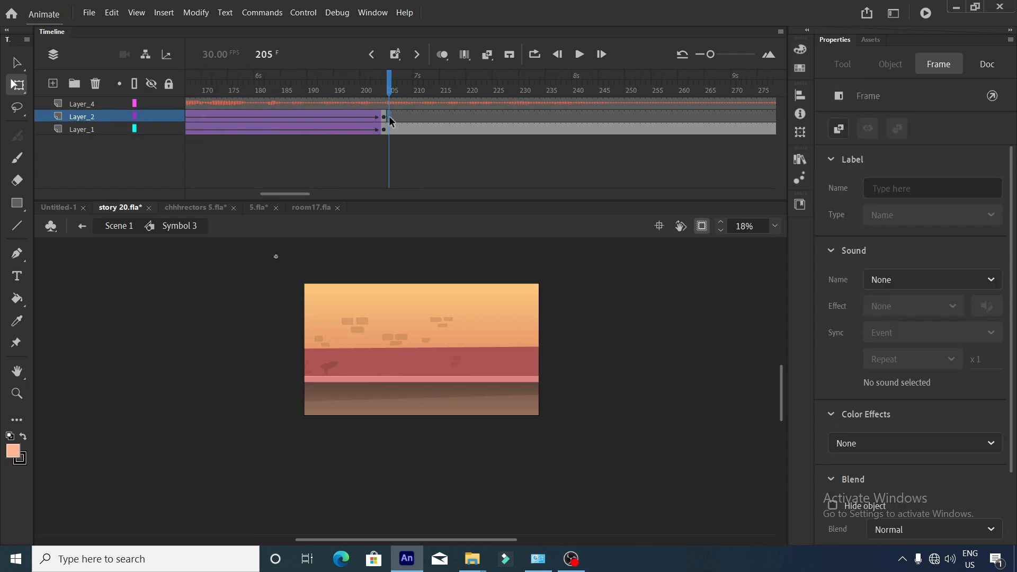
{"action": "key", "text": "ctrl+v"}
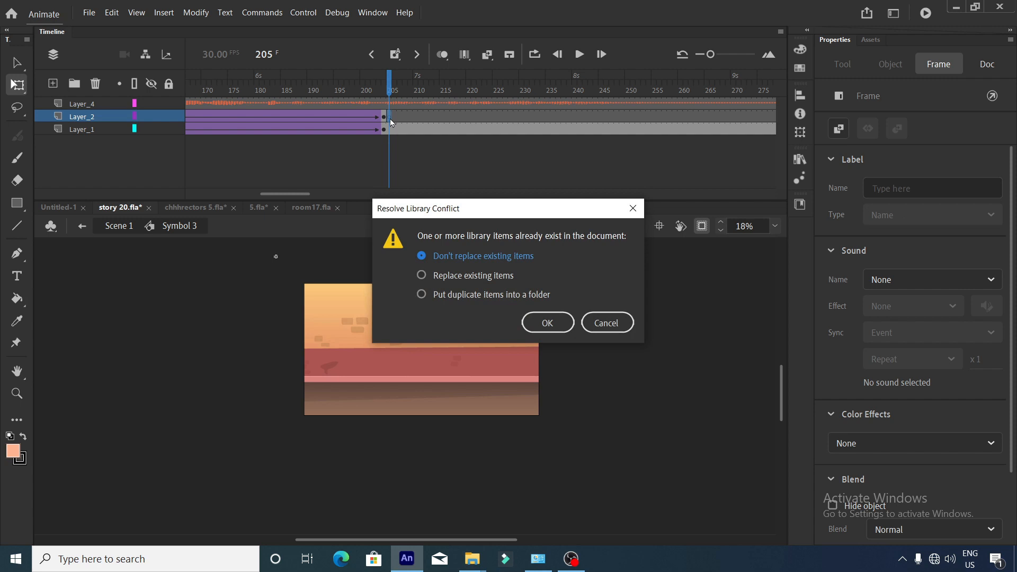
{"action": "left_click", "coordinate": [421, 295]}
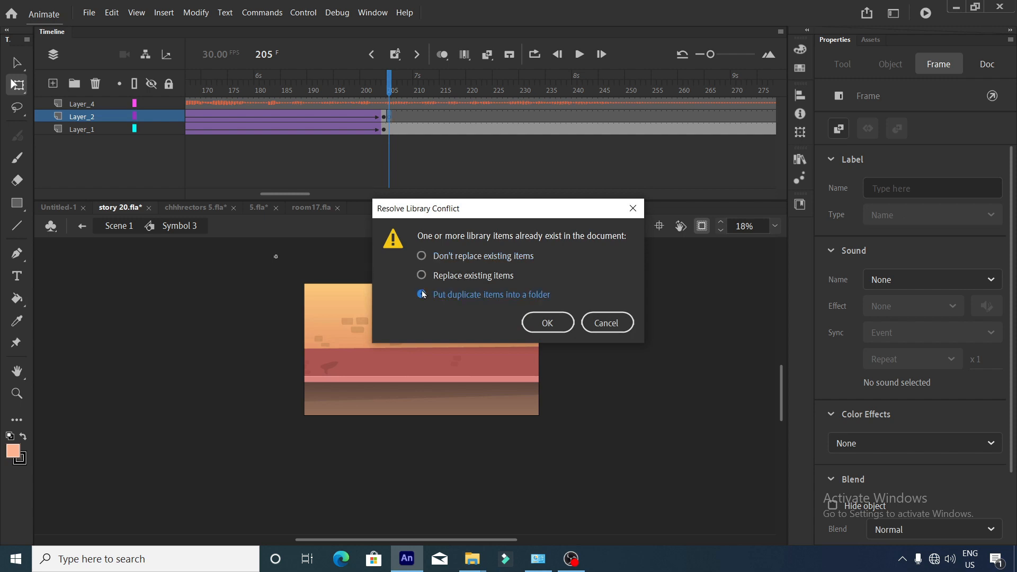
{"action": "left_click", "coordinate": [540, 323]}
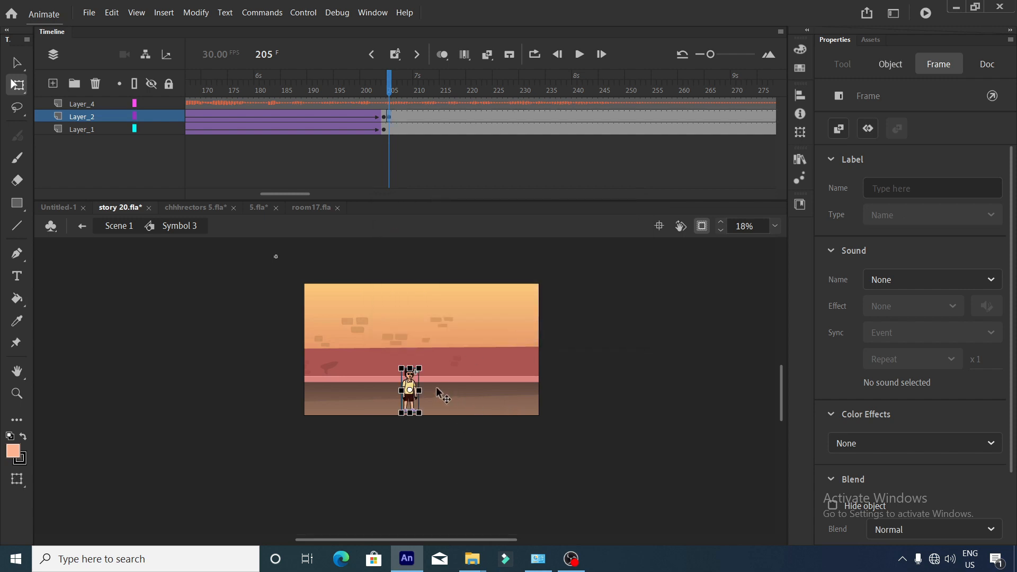
Enlarge the boy at frame 205 by scaling him 150% three times in a row.
{"action": "scroll", "coordinate": [438, 390], "scroll_direction": "up", "scroll_amount": 1}
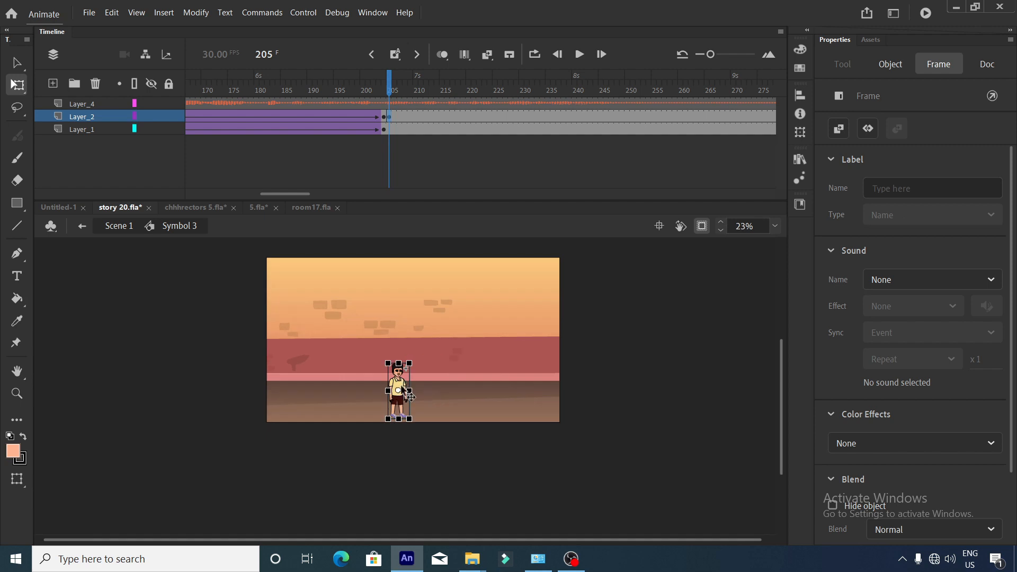
{"action": "key", "text": "ctrl+alt+s"}
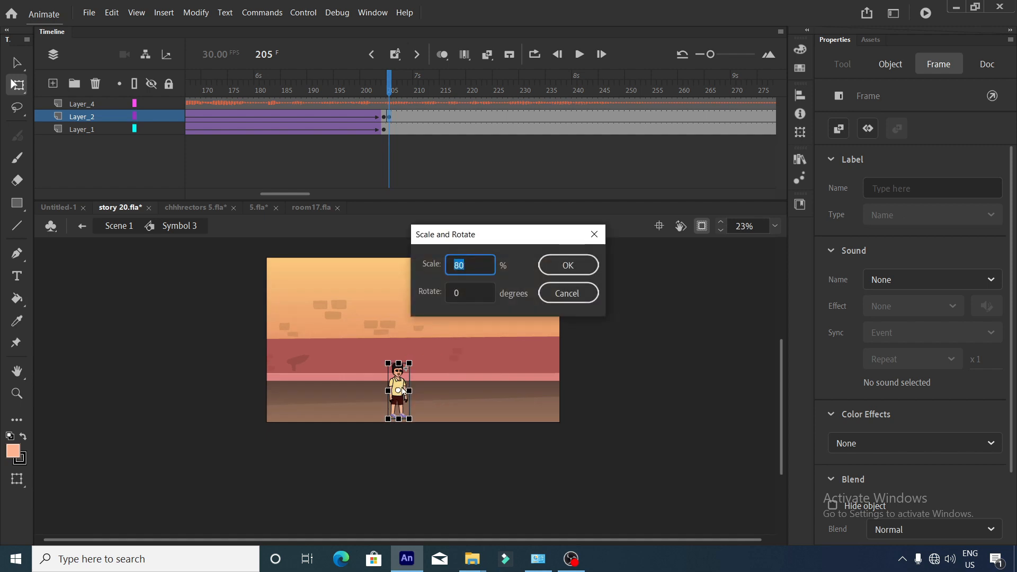
{"action": "key", "text": "BackSpace"}
{"action": "type", "text": "150"}
{"action": "key", "text": "Return"}
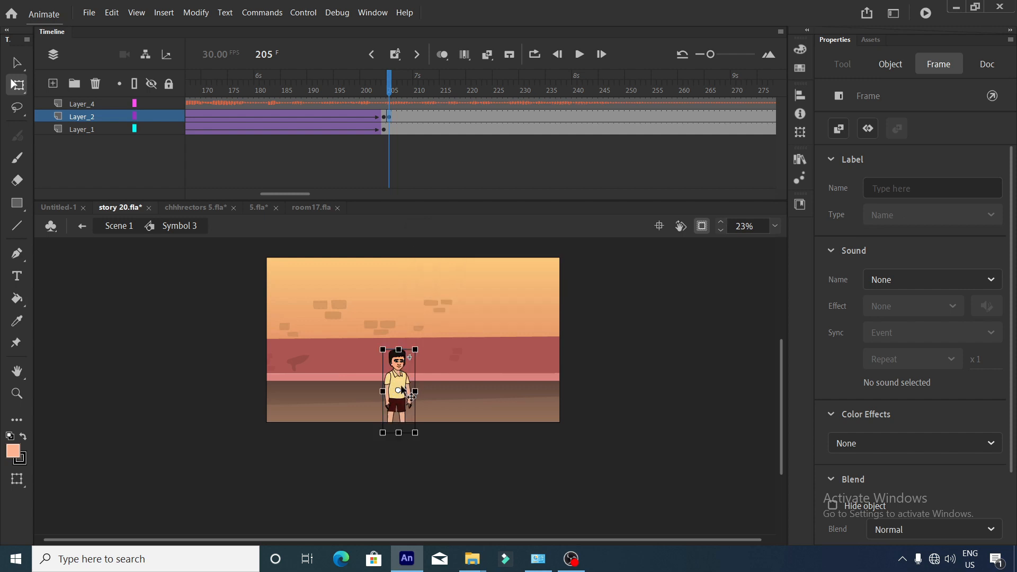
{"action": "key", "text": "ctrl+alt+s"}
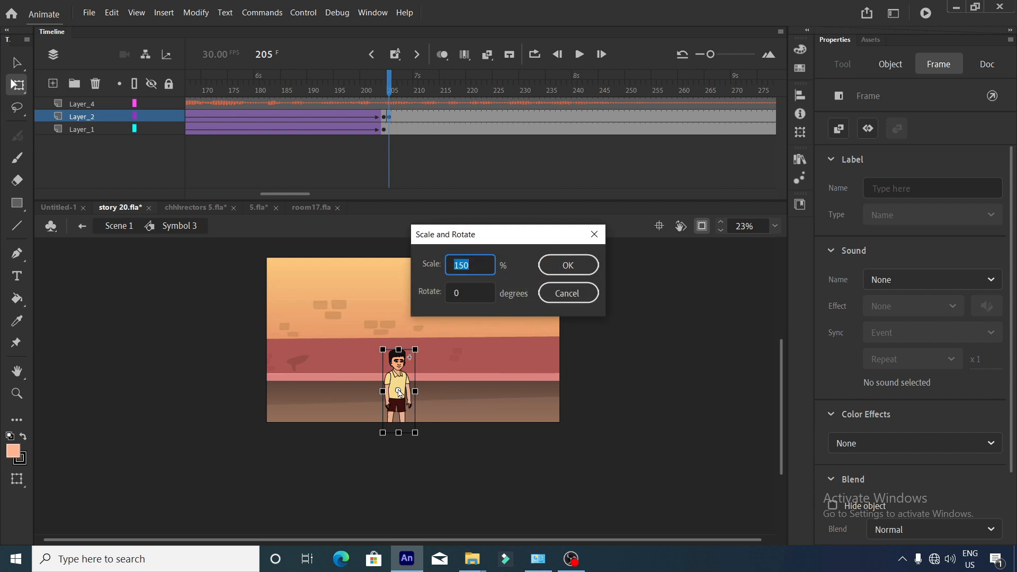
{"action": "key", "text": "Return"}
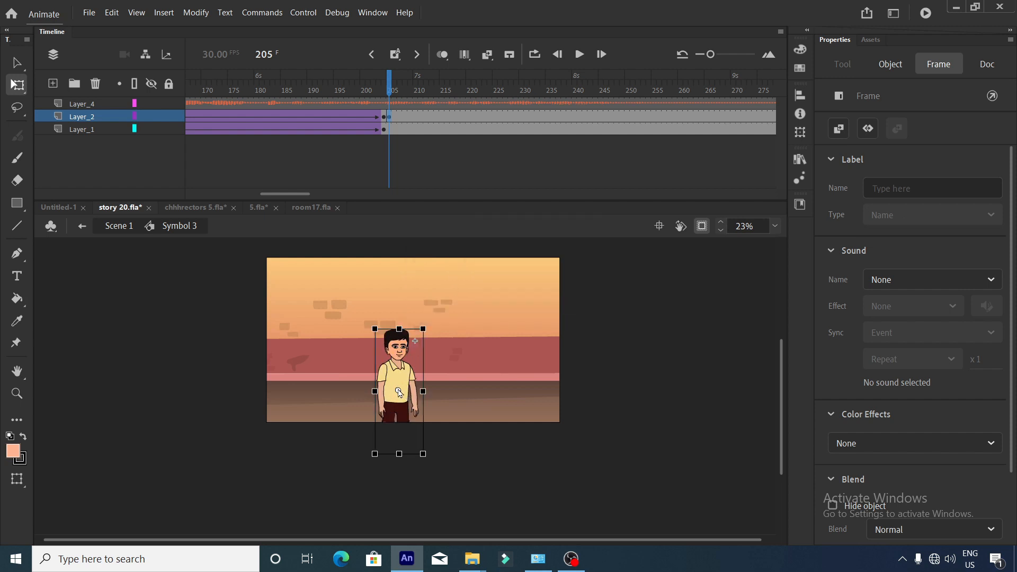
{"action": "key", "text": "ctrl+alt+s"}
{"action": "key", "text": "Return"}
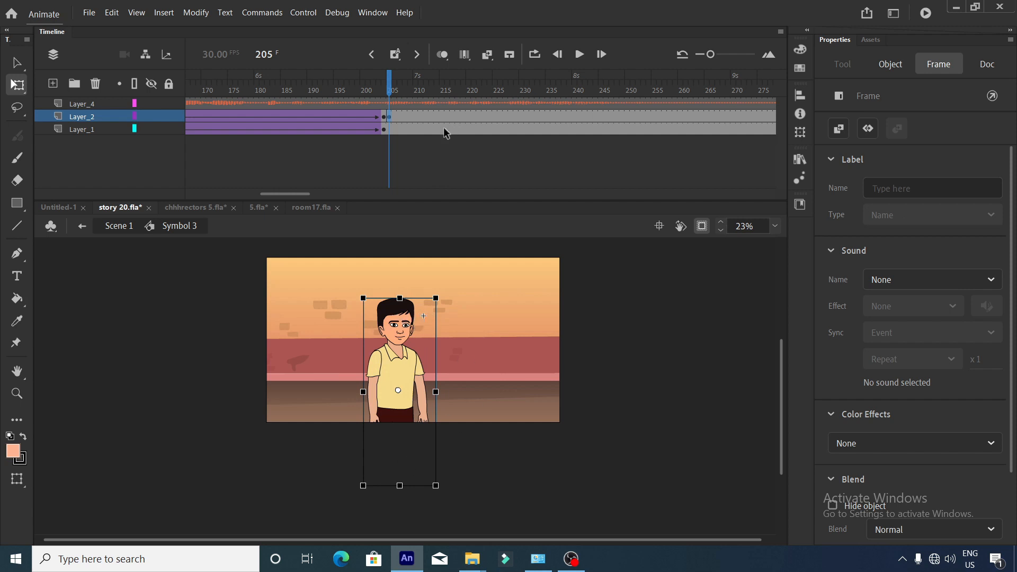
Add a new layer above Layer_2 and insert a blank keyframe on it at frame 205.
{"action": "left_click", "coordinate": [389, 132]}
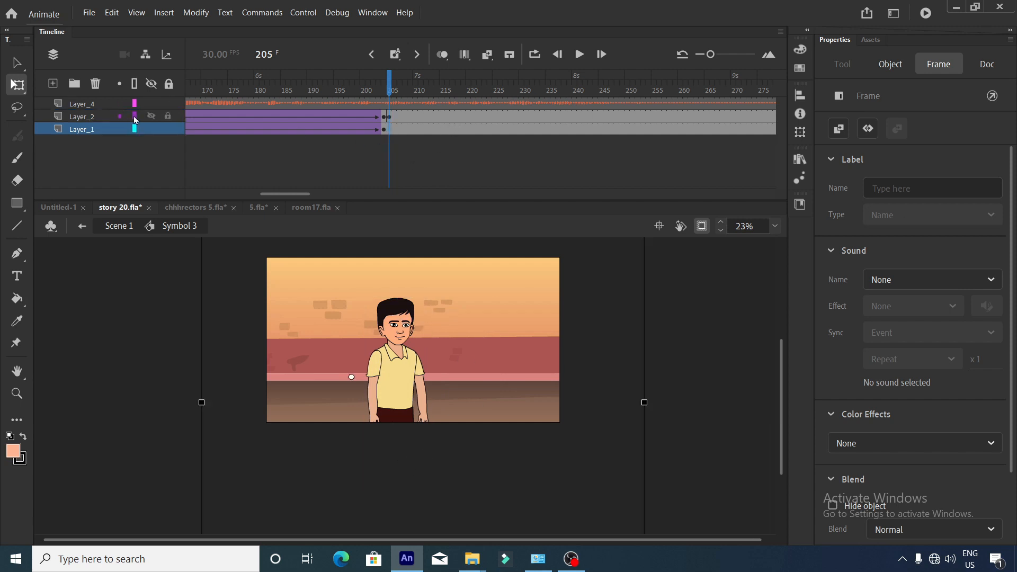
{"action": "left_click", "coordinate": [151, 130]}
{"action": "left_click", "coordinate": [151, 130]}
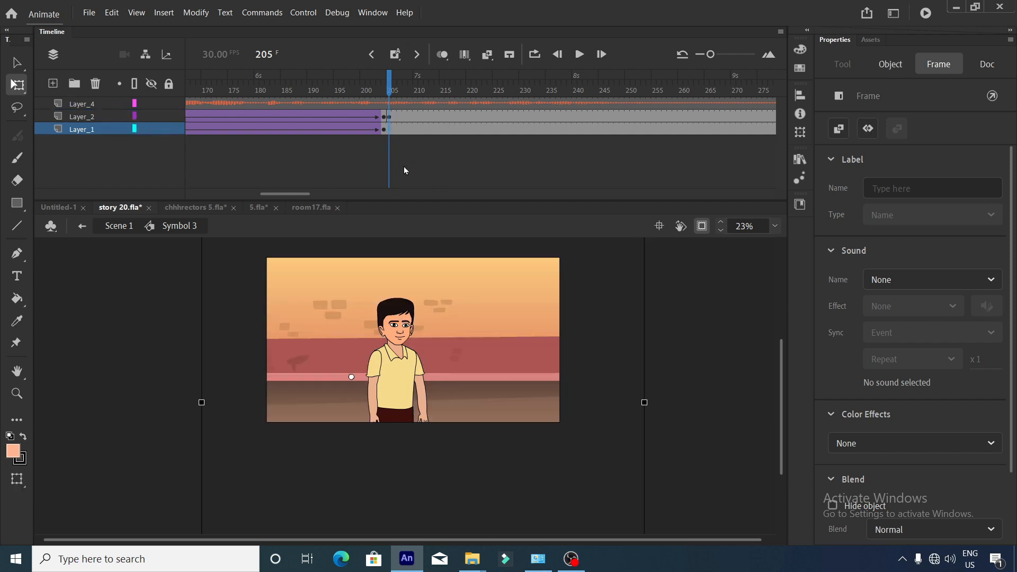
{"action": "left_click", "coordinate": [388, 115]}
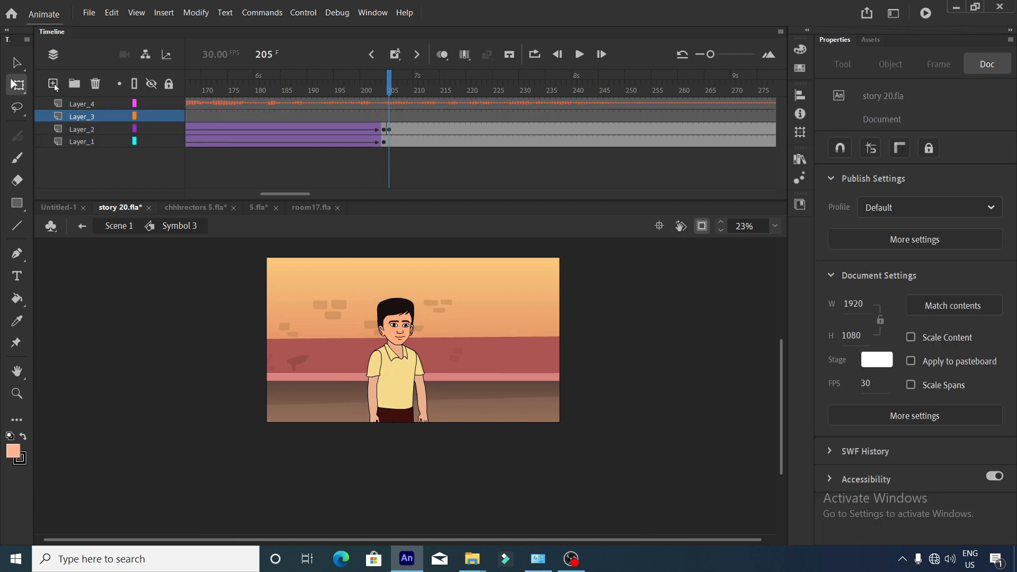
{"action": "left_click", "coordinate": [52, 83]}
{"action": "left_click", "coordinate": [389, 118]}
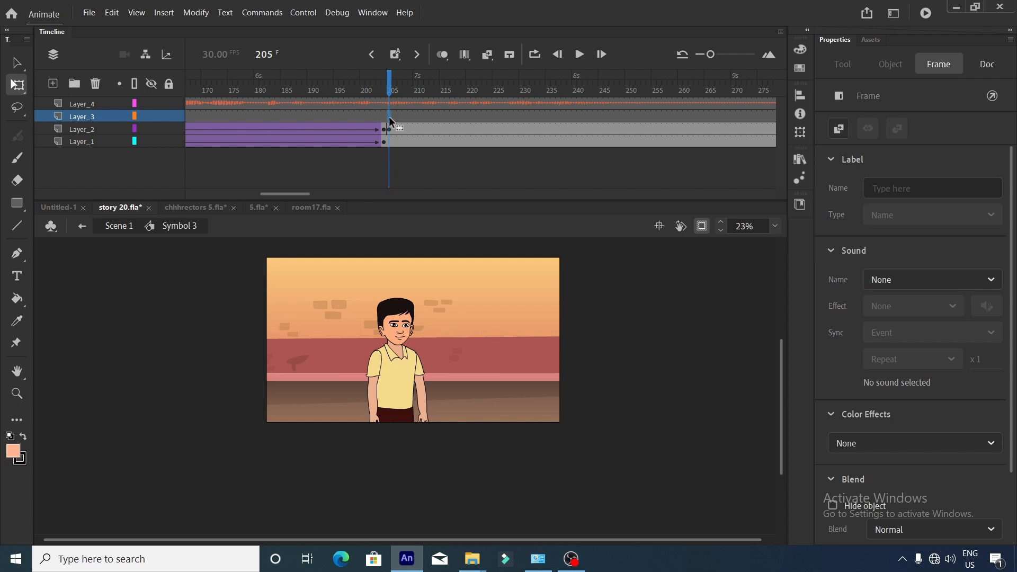
Copy the girl in the orange shirt and blue skirt from chhhrectors 5.fla and return to story 20.fla.
{"action": "left_click", "coordinate": [190, 207]}
{"action": "left_click", "coordinate": [623, 421]}
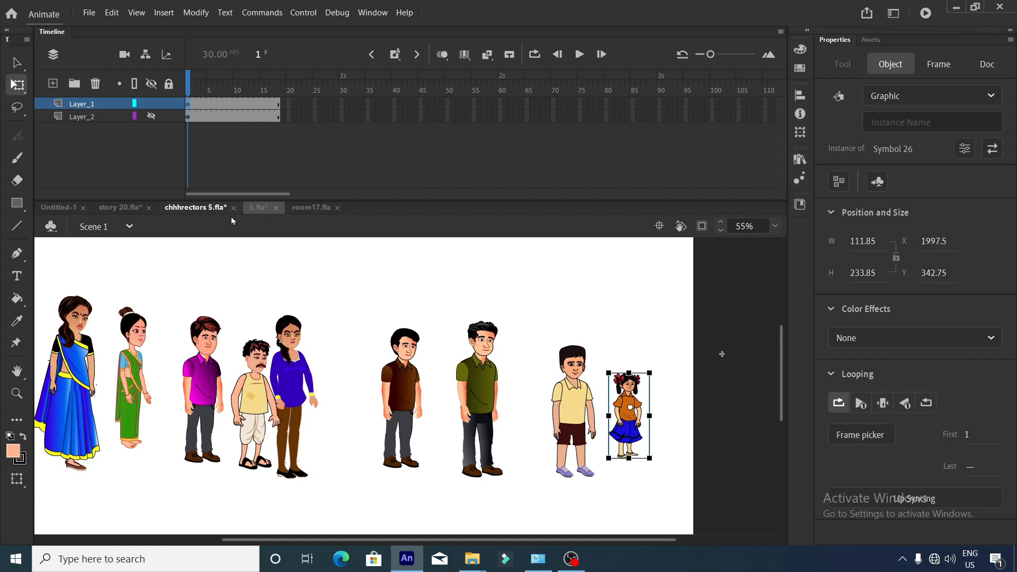
{"action": "left_click", "coordinate": [146, 207]}
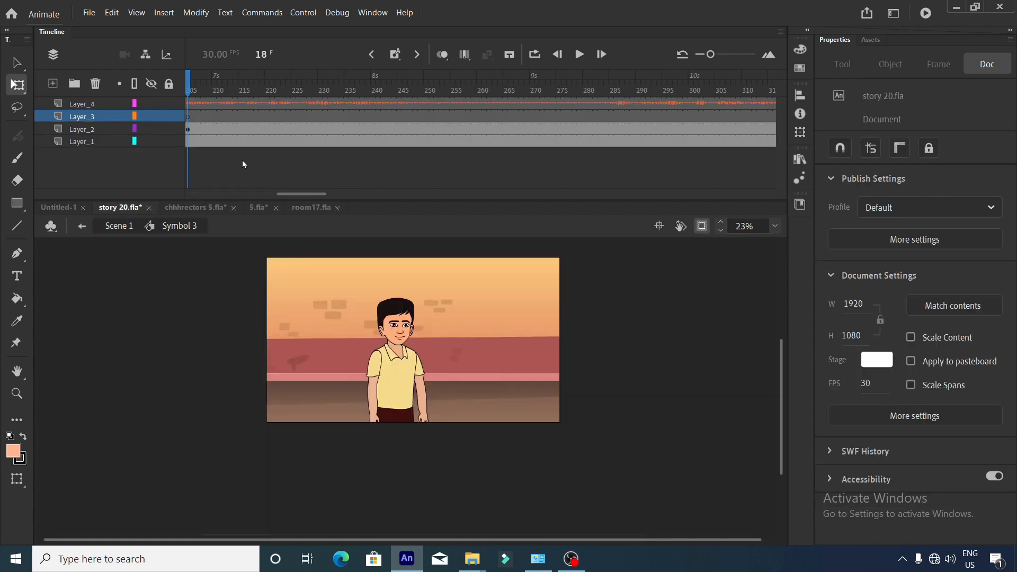
Paste the girl at frame 205 on Layer_3, putting duplicate library items into a folder.
{"action": "left_click_drag", "start_coordinate": [290, 194], "coordinate": [275, 194]}
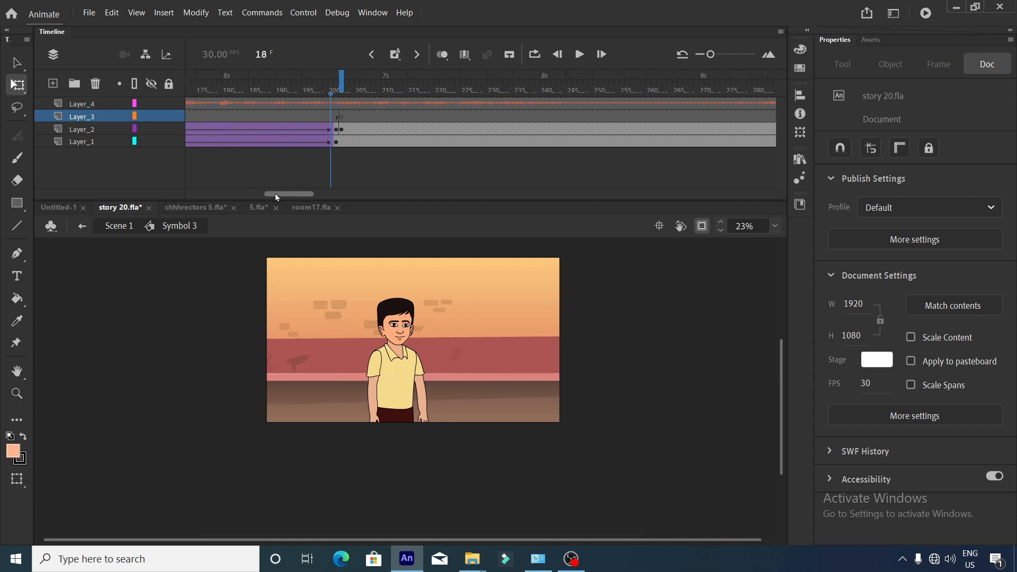
{"action": "left_click", "coordinate": [357, 121]}
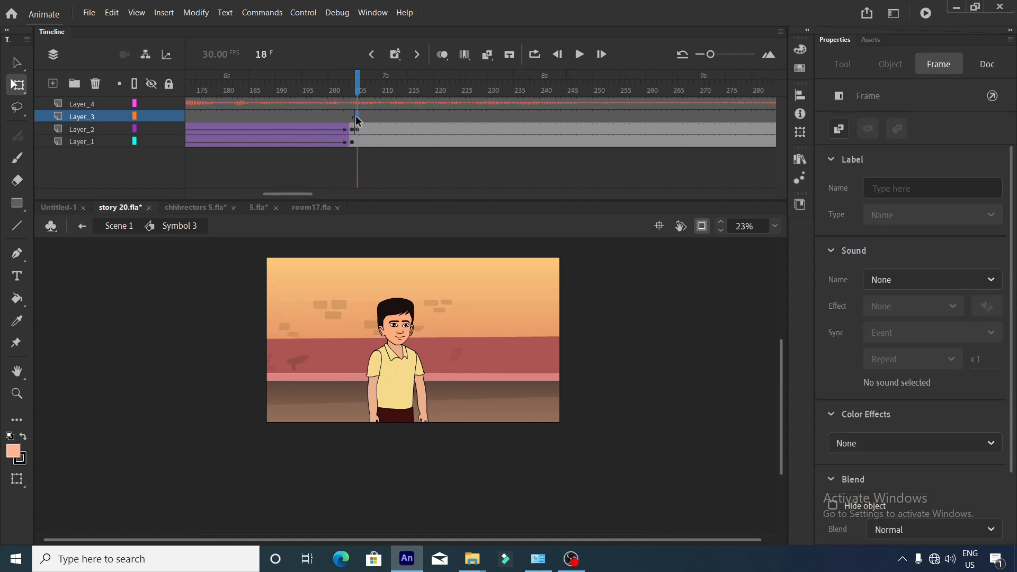
{"action": "key", "text": "ctrl+alt+v"}
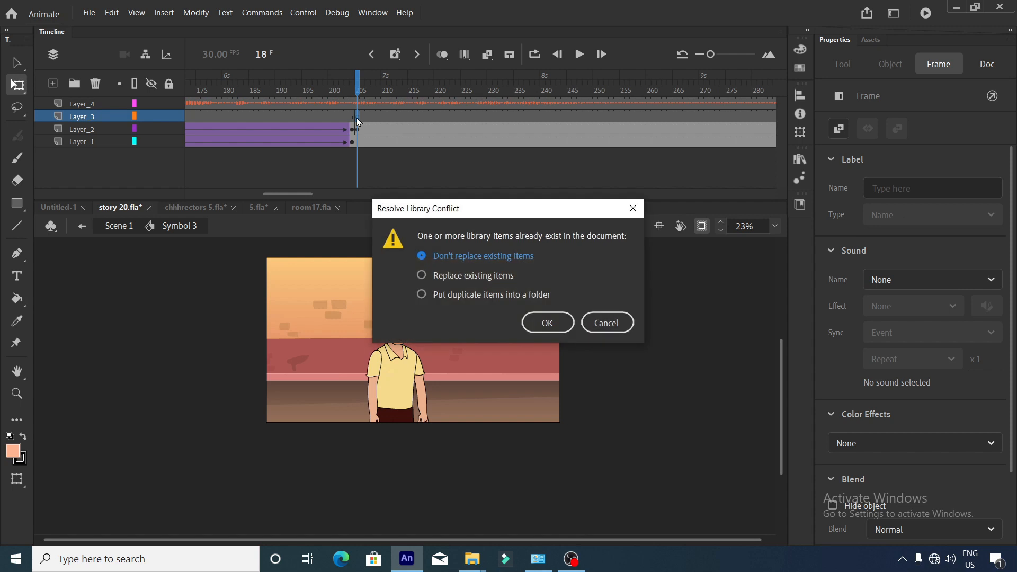
{"action": "left_click", "coordinate": [422, 295]}
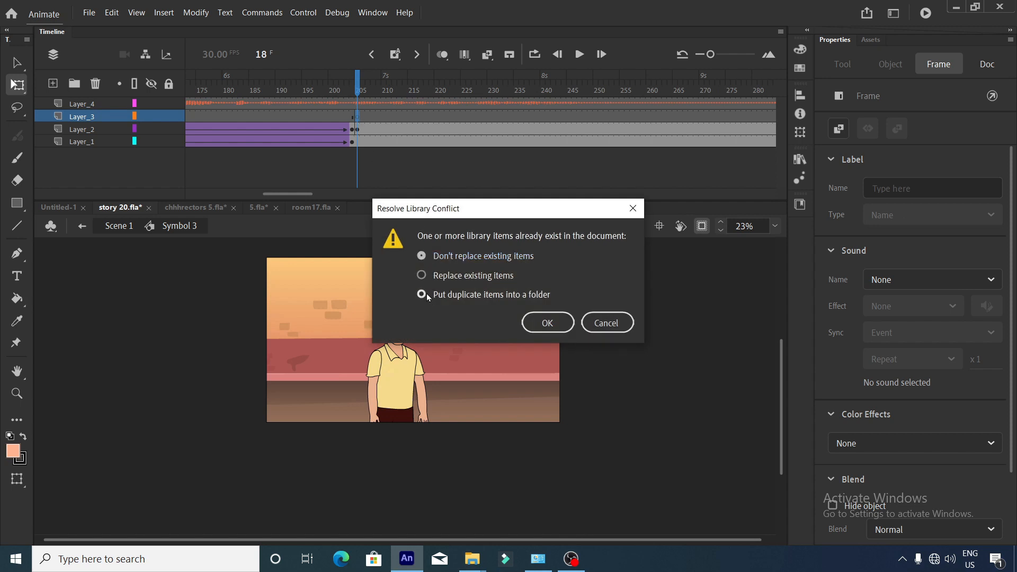
{"action": "left_click", "coordinate": [547, 322]}
Enlarge the girl at frame 205 by scaling her 200% twice in a row.
{"action": "key", "text": "ctrl+alt+s"}
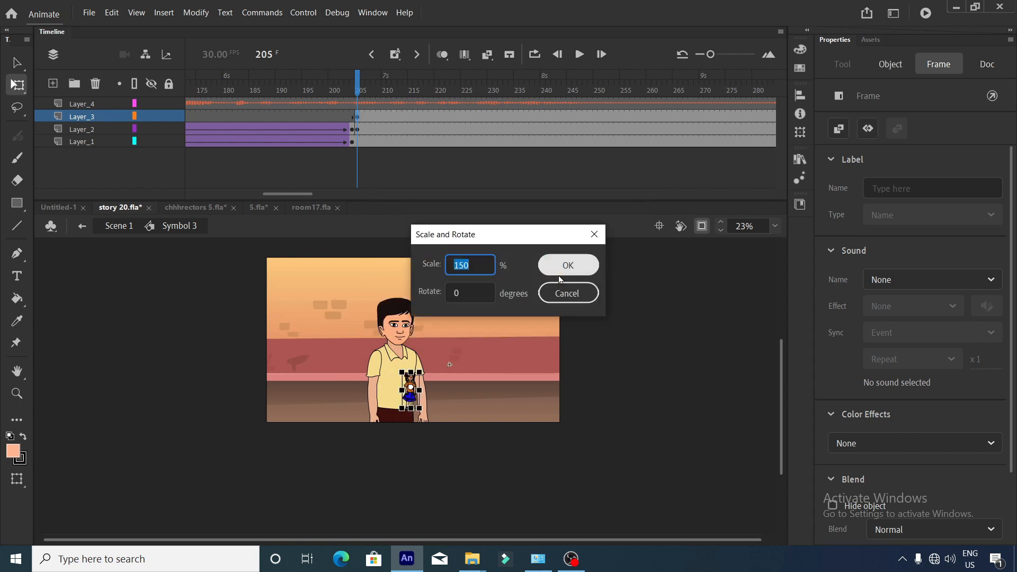
{"action": "key", "text": "BackSpace"}
{"action": "key", "text": "Return"}
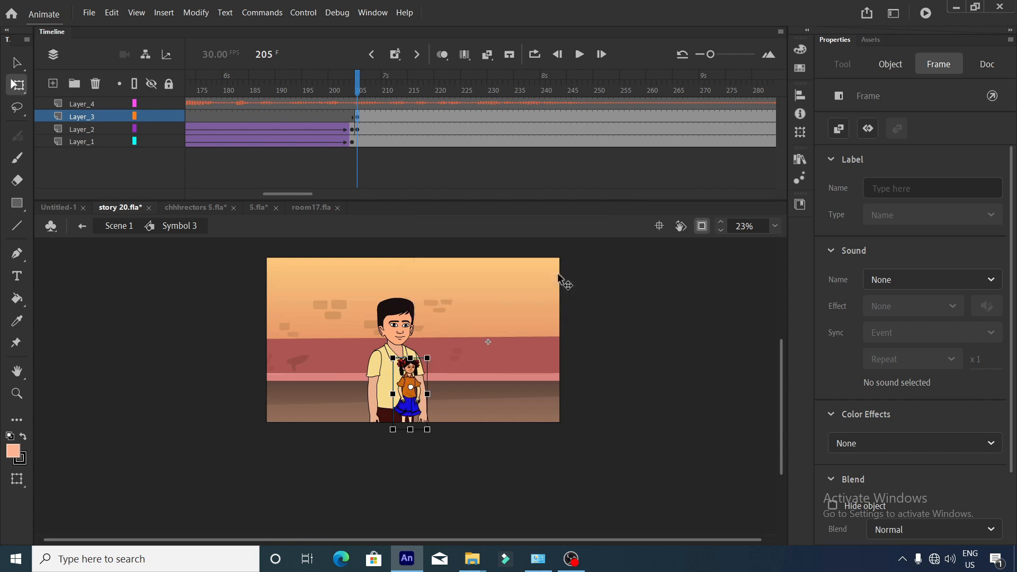
{"action": "key", "text": "ctrl+alt+s"}
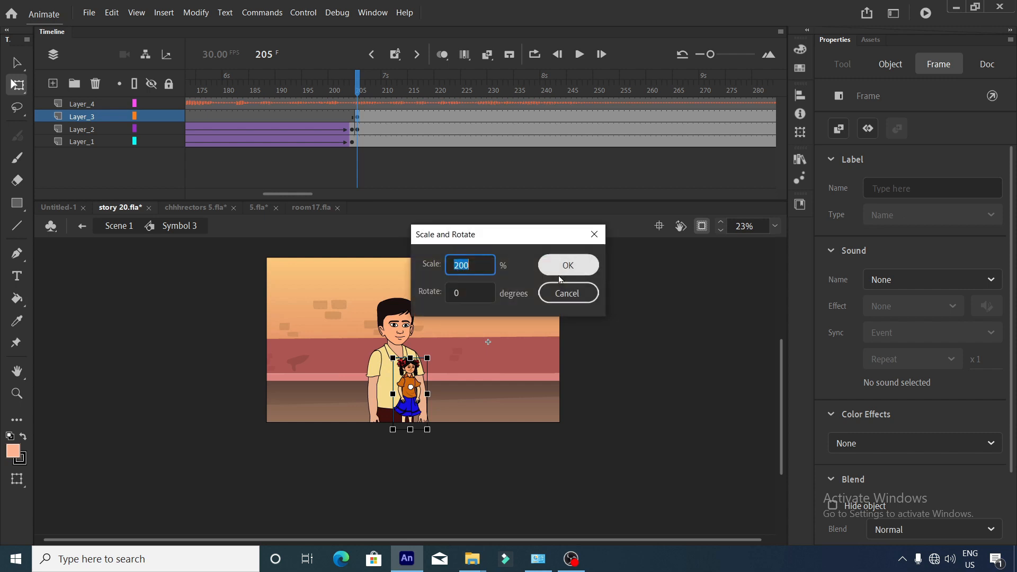
{"action": "left_click", "coordinate": [558, 274]}
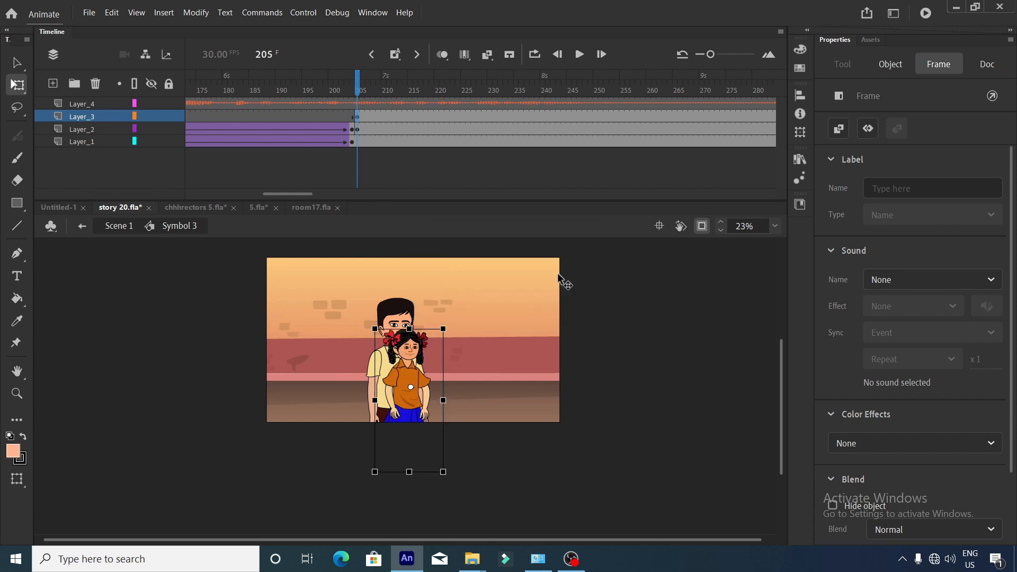
{"action": "key", "text": "ctrl+alt+s"}
{"action": "left_click", "coordinate": [558, 274]}
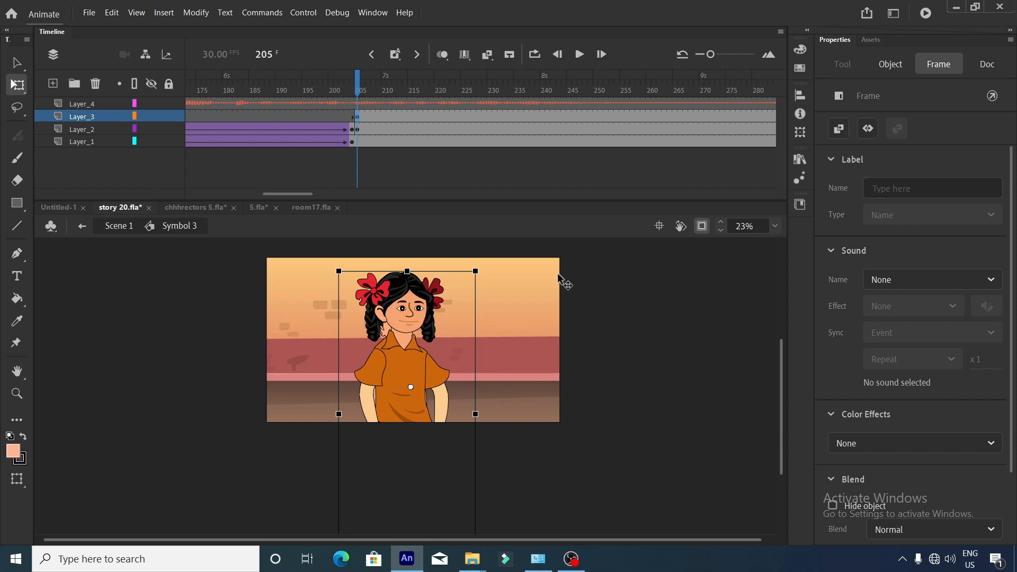
{"action": "key", "text": "ctrl+z"}
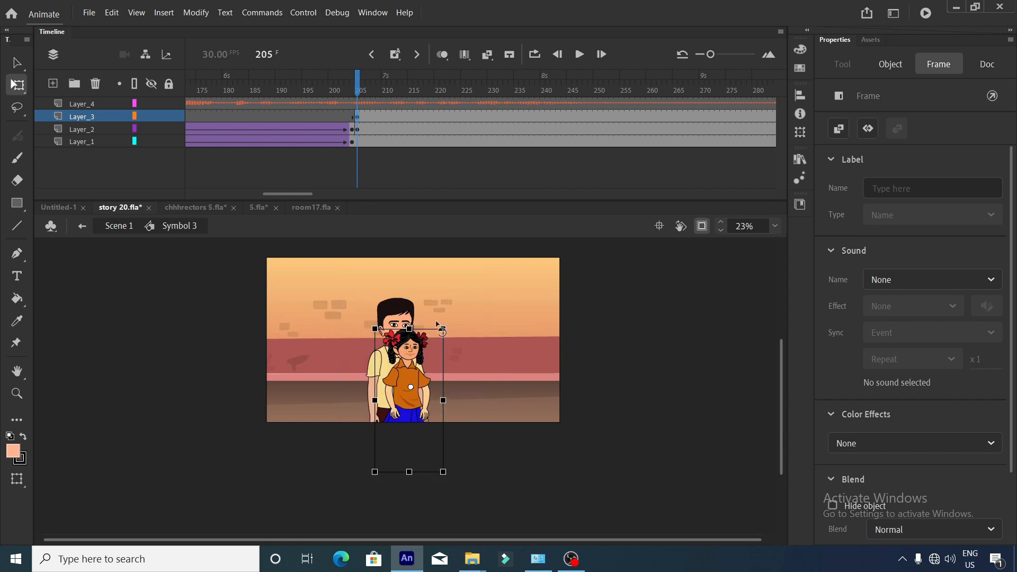
Move the girl out from in front of the boy to stand beside him and enlarge her to about 514 by 1075.
{"action": "left_click_drag", "start_coordinate": [410, 388], "coordinate": [460, 365]}
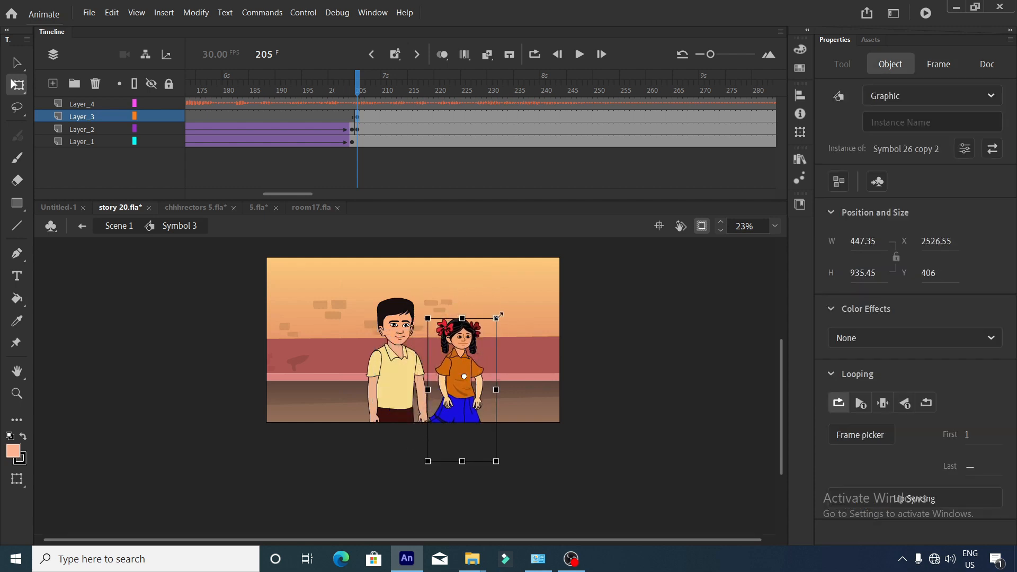
{"action": "left_click", "coordinate": [407, 351]}
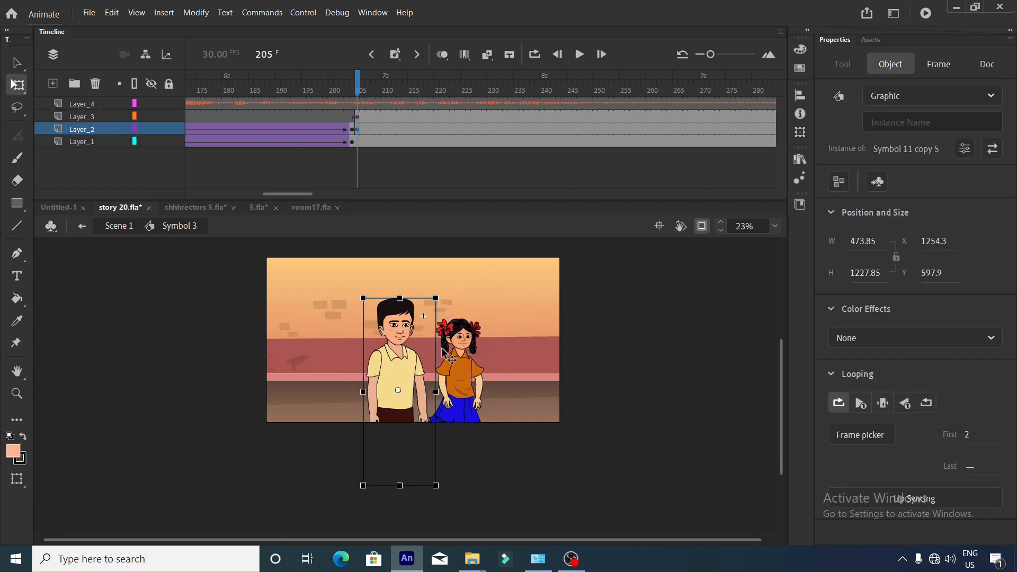
{"action": "left_click", "coordinate": [453, 353]}
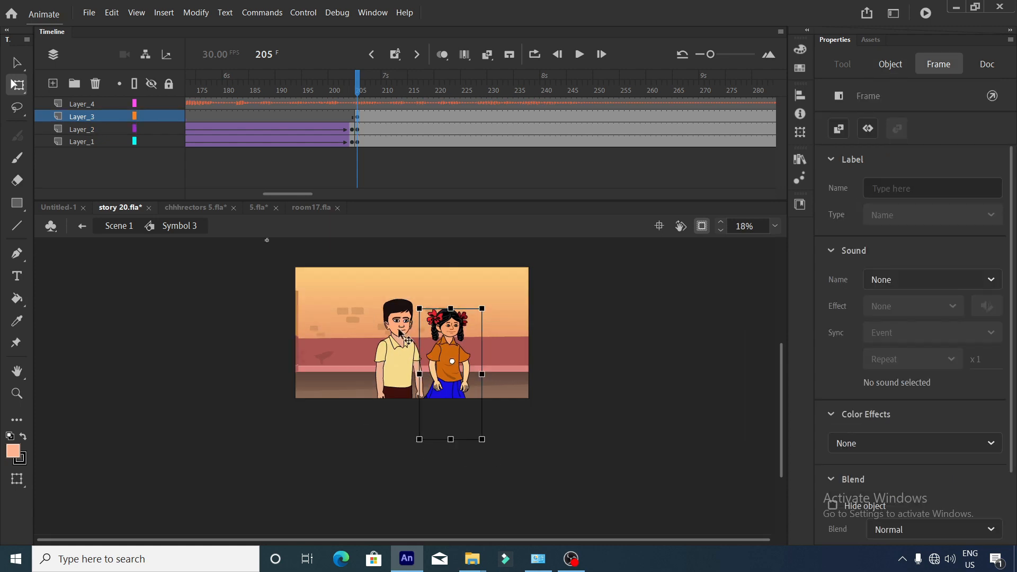
Flip the boy and the girl horizontally at frame 205.
{"action": "left_click", "coordinate": [398, 360]}
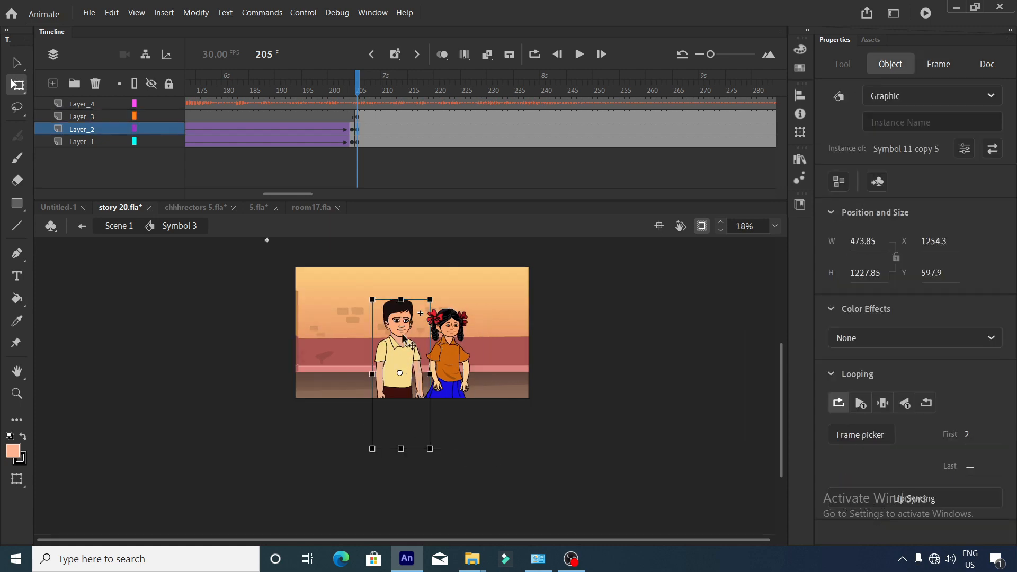
{"action": "right_click", "coordinate": [403, 336]}
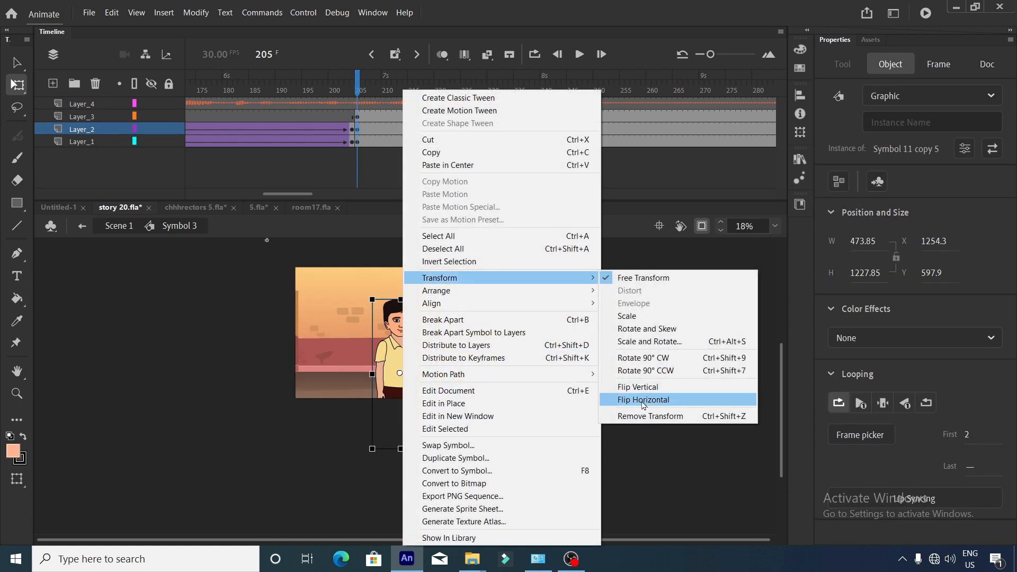
{"action": "left_click", "coordinate": [635, 399]}
{"action": "right_click", "coordinate": [455, 354]}
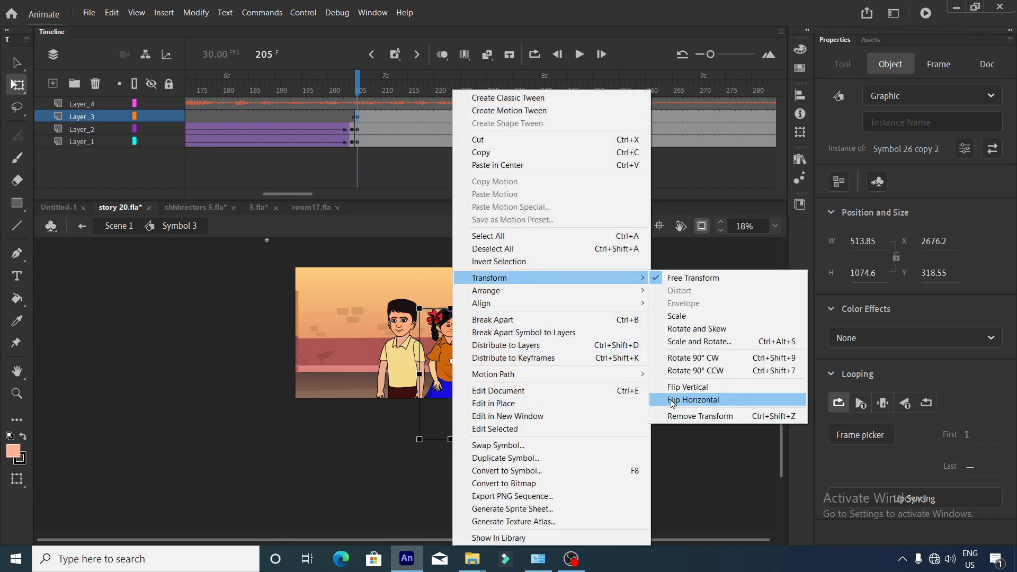
{"action": "left_click", "coordinate": [688, 399]}
Move the girl to the other side of the boy, then raise both children and place them close together near the frame's centre.
{"action": "left_click_drag", "start_coordinate": [460, 352], "coordinate": [343, 347]}
{"action": "left_click", "coordinate": [418, 355]}
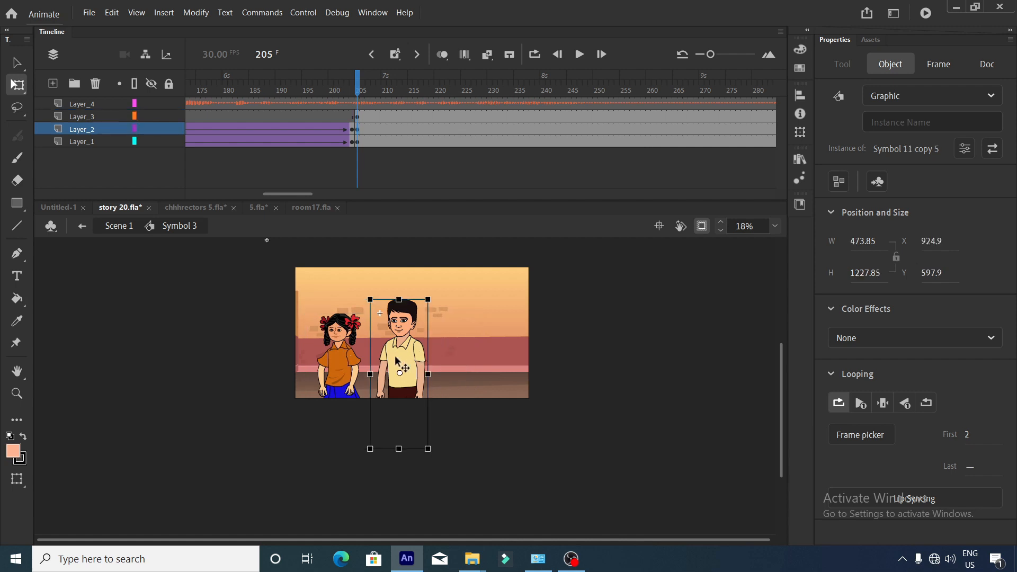
{"action": "left_click_drag", "start_coordinate": [419, 355], "coordinate": [459, 340]}
{"action": "left_click_drag", "start_coordinate": [321, 357], "coordinate": [391, 345]}
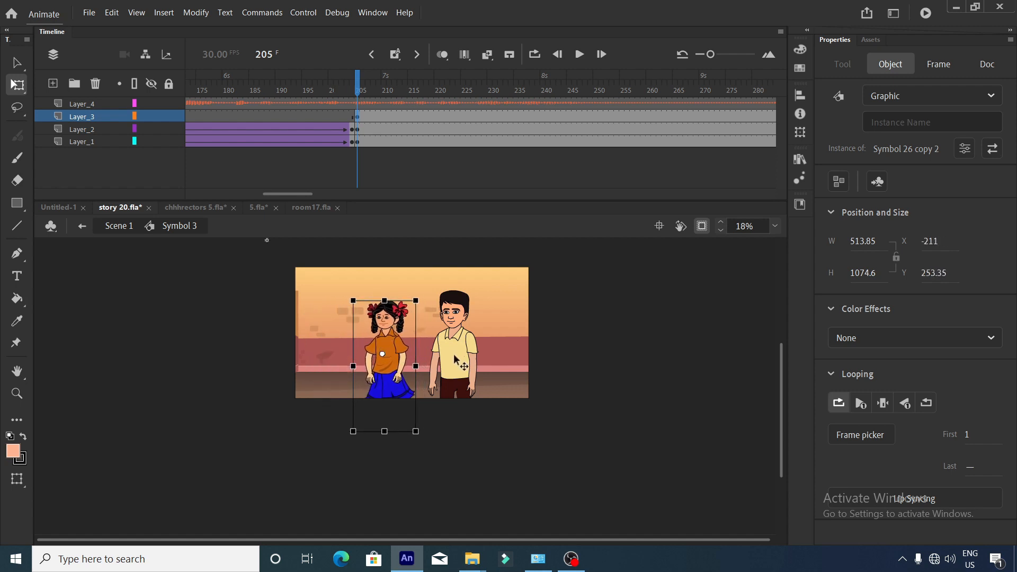
{"action": "left_click_drag", "start_coordinate": [460, 361], "coordinate": [446, 357]}
Scale the wall background at frame 205 by 200% and shift it down behind the children.
{"action": "left_click", "coordinate": [503, 316]}
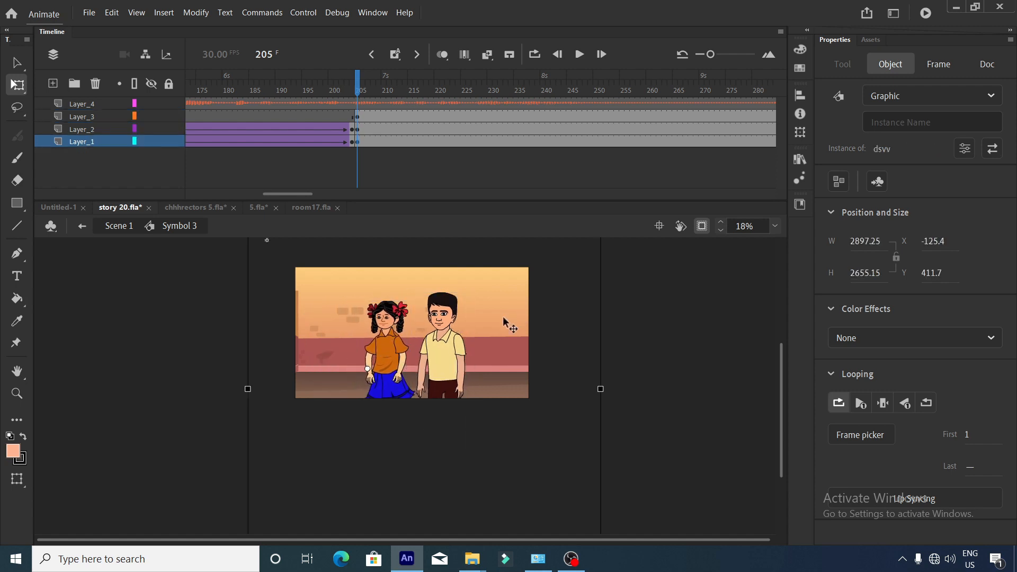
{"action": "scroll", "coordinate": [477, 316], "scroll_direction": "down", "scroll_amount": 1}
{"action": "left_click_drag", "start_coordinate": [455, 332], "coordinate": [454, 331]}
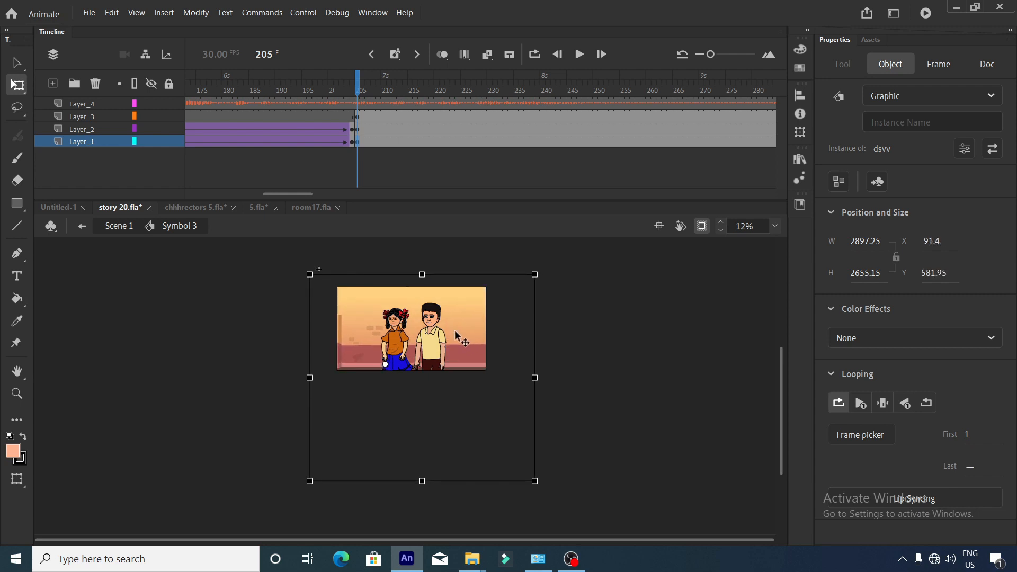
{"action": "key", "text": "ctrl+alt+s"}
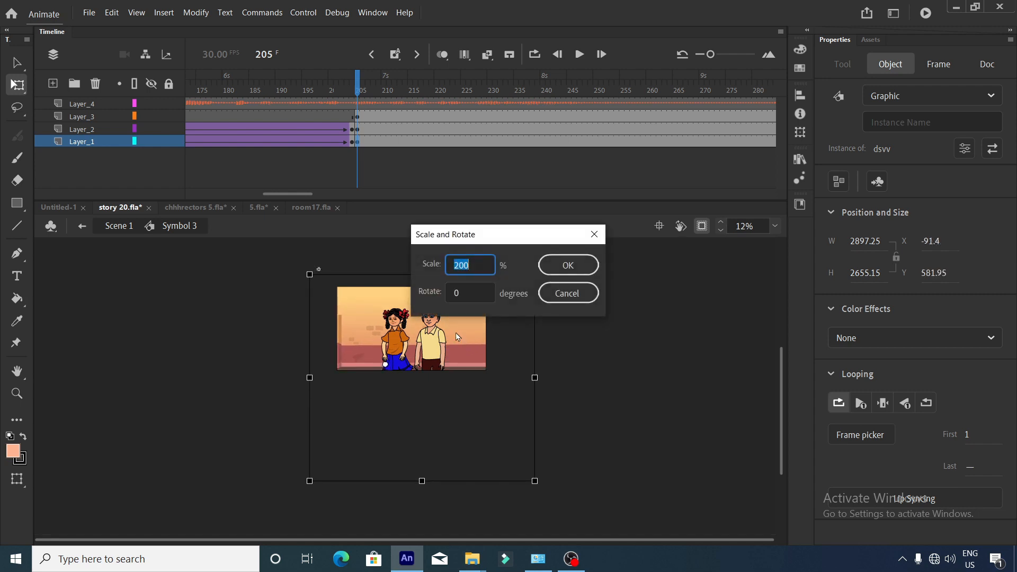
{"action": "key", "text": "BackSpace"}
{"action": "type", "text": "200"}
{"action": "key", "text": "Return"}
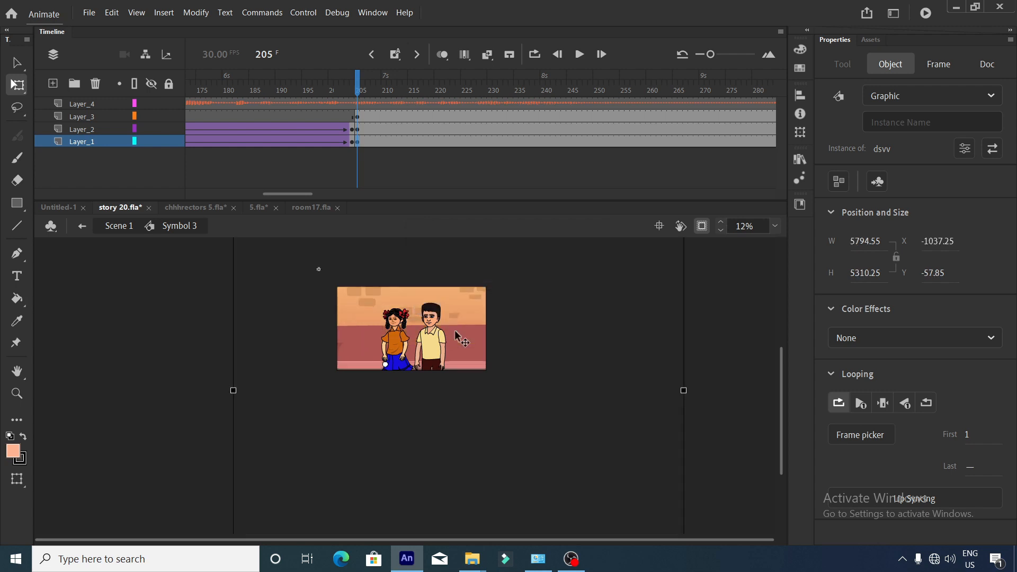
{"action": "left_click_drag", "start_coordinate": [456, 337], "coordinate": [450, 361]}
Play the children's shot with its narration to find the frame where the shot should end.
{"action": "left_click", "coordinate": [578, 54]}
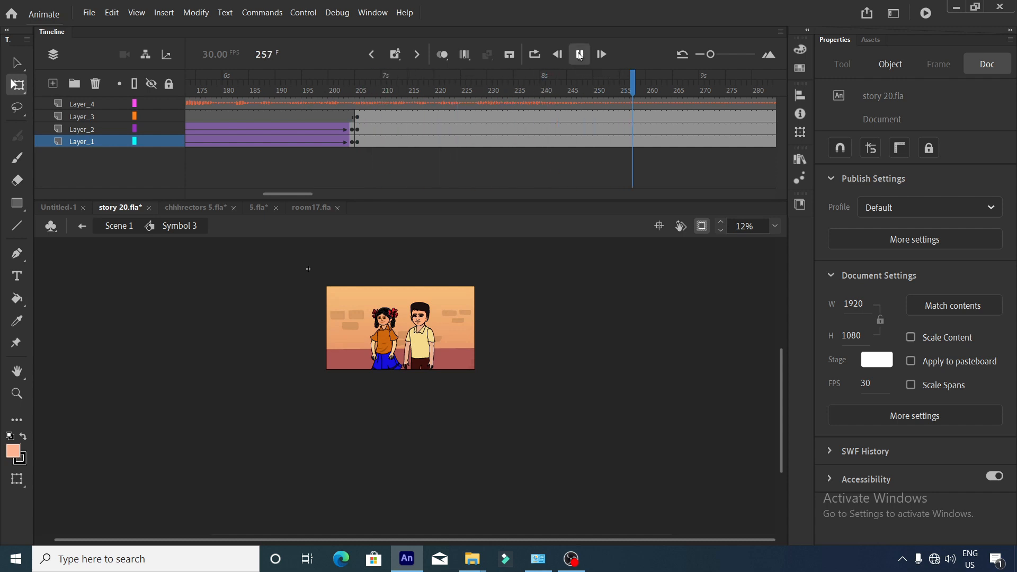
{"action": "left_click", "coordinate": [579, 54]}
{"action": "left_click", "coordinate": [579, 55]}
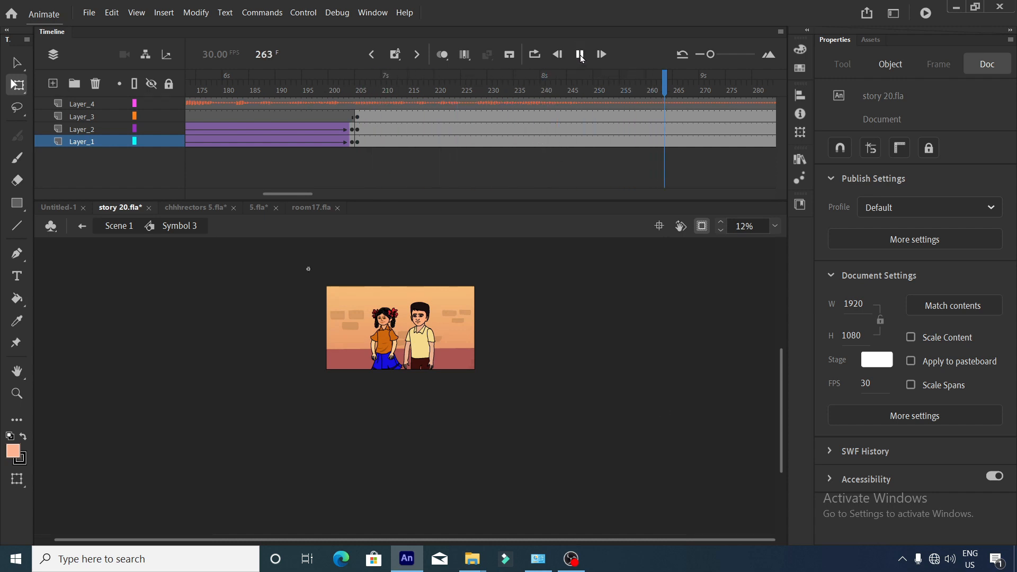
{"action": "left_click", "coordinate": [581, 57]}
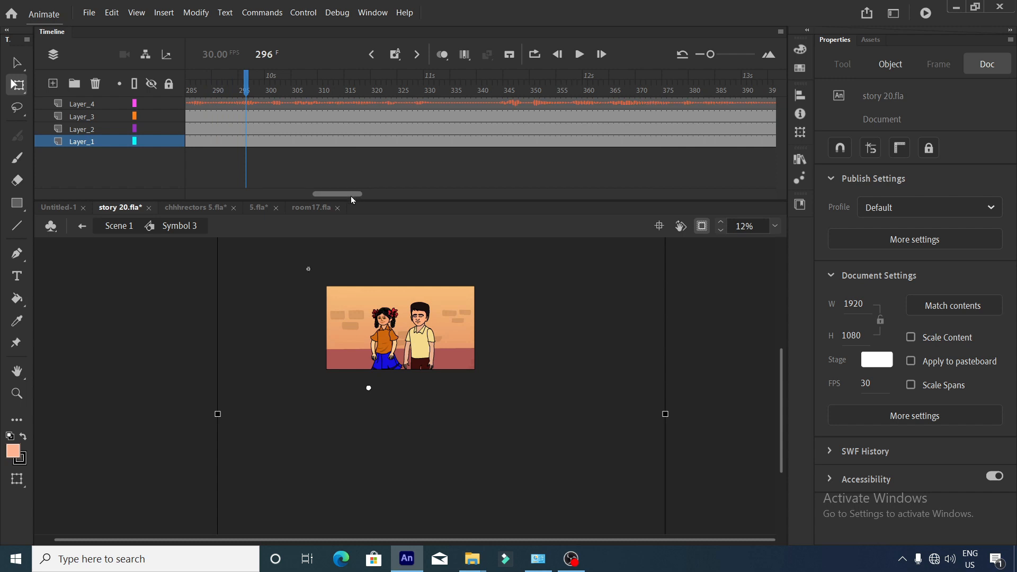
{"action": "left_click_drag", "start_coordinate": [351, 196], "coordinate": [326, 195]}
{"action": "left_click", "coordinate": [384, 115]}
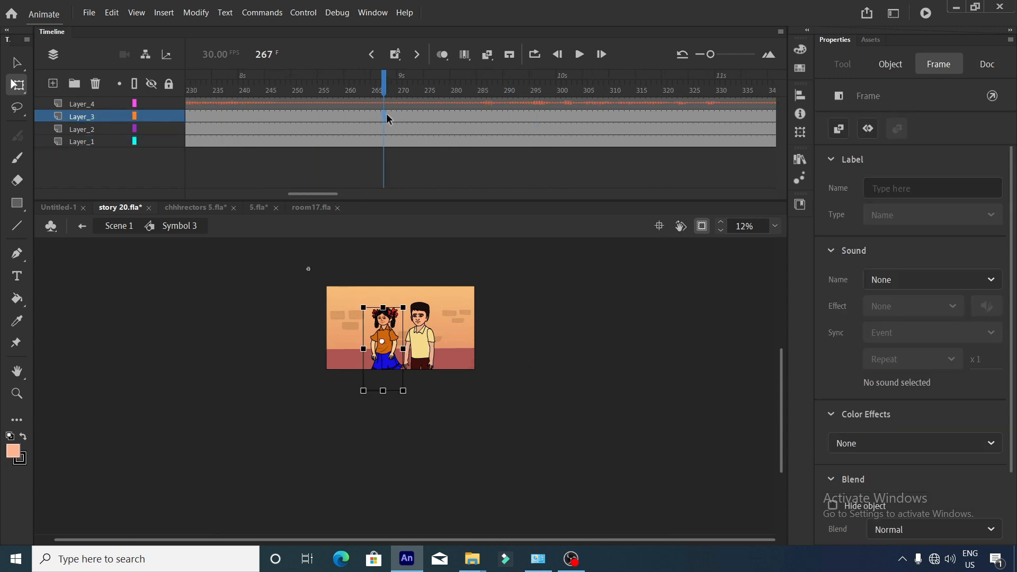
{"action": "key", "text": "Return"}
Insert keyframes at frame 270 on Layer_1, Layer_2 and Layer_3 and create classic tweens from frame 205 to them.
{"action": "left_click", "coordinate": [399, 120]}
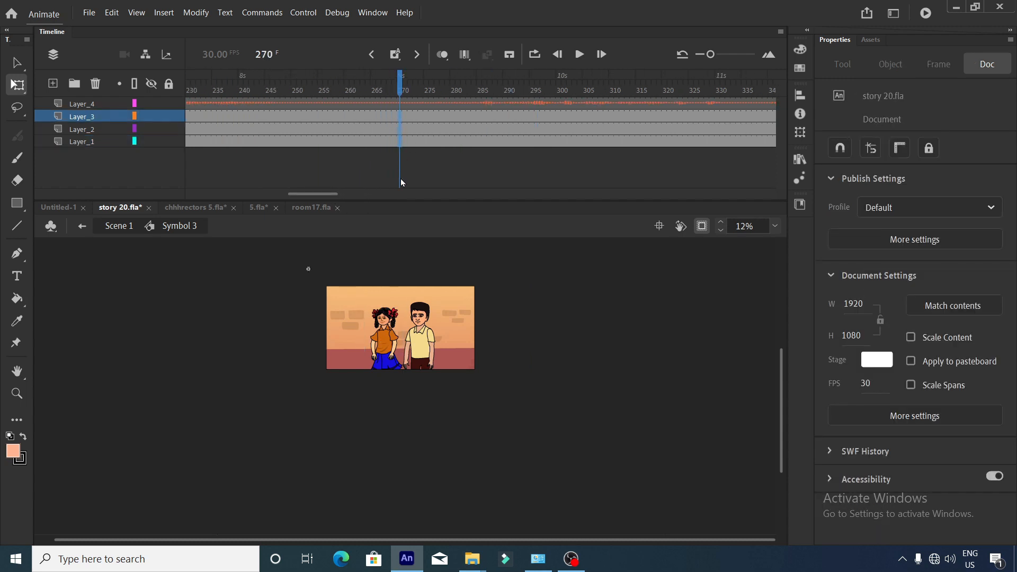
{"action": "left_click_drag", "start_coordinate": [400, 179], "coordinate": [402, 179]}
{"action": "key", "text": "F6"}
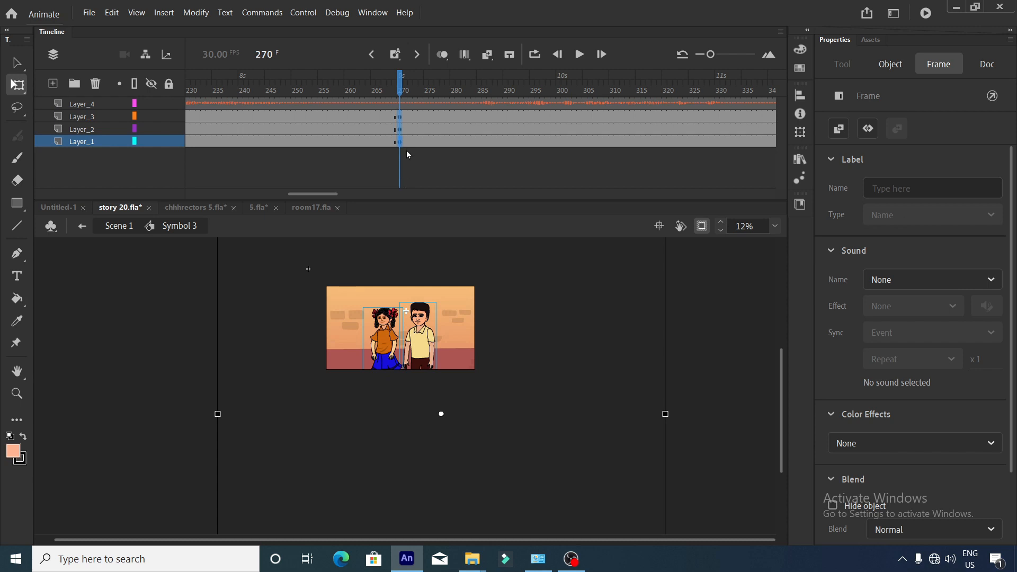
{"action": "left_click_drag", "start_coordinate": [341, 114], "coordinate": [347, 142]}
{"action": "right_click", "coordinate": [348, 142]}
{"action": "left_click", "coordinate": [402, 147]}
{"action": "left_click", "coordinate": [401, 149]}
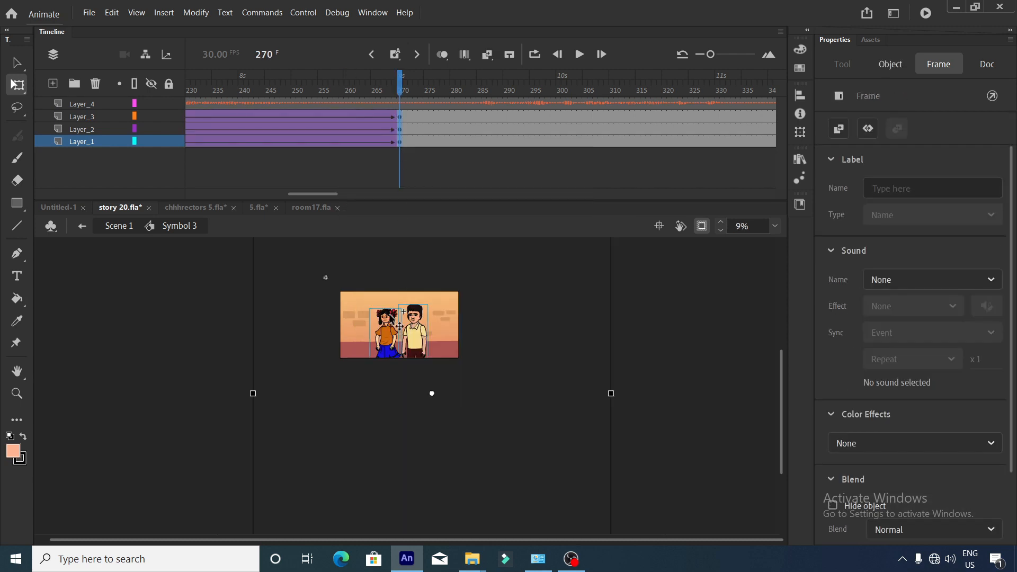
Scale the wall and both children at frame 270 by 50%, then by 120%.
{"action": "key", "text": "ctrl+alt+s"}
{"action": "type", "text": "50"}
{"action": "key", "text": "Return"}
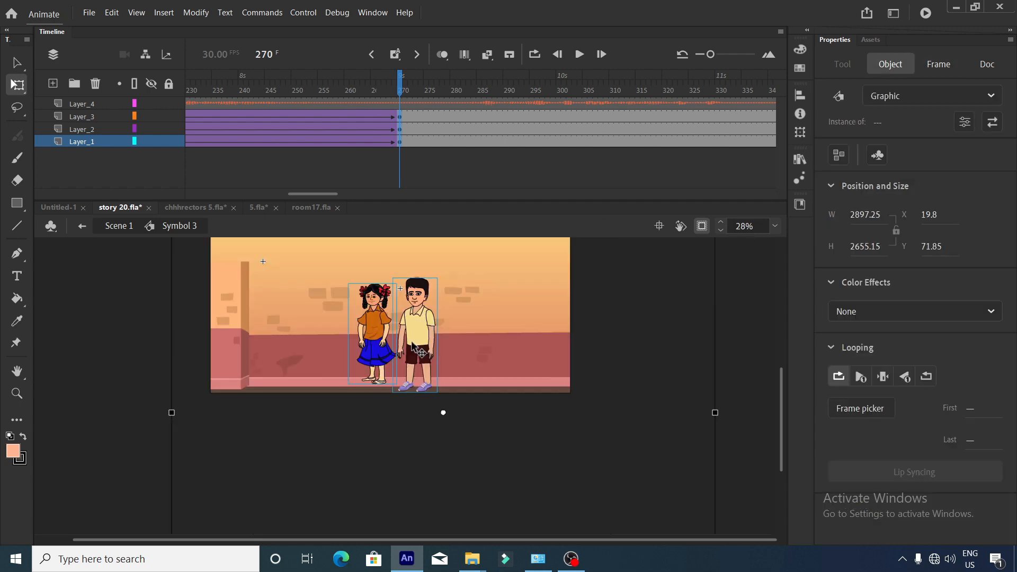
{"action": "scroll", "coordinate": [413, 346], "scroll_direction": "down", "scroll_amount": 2}
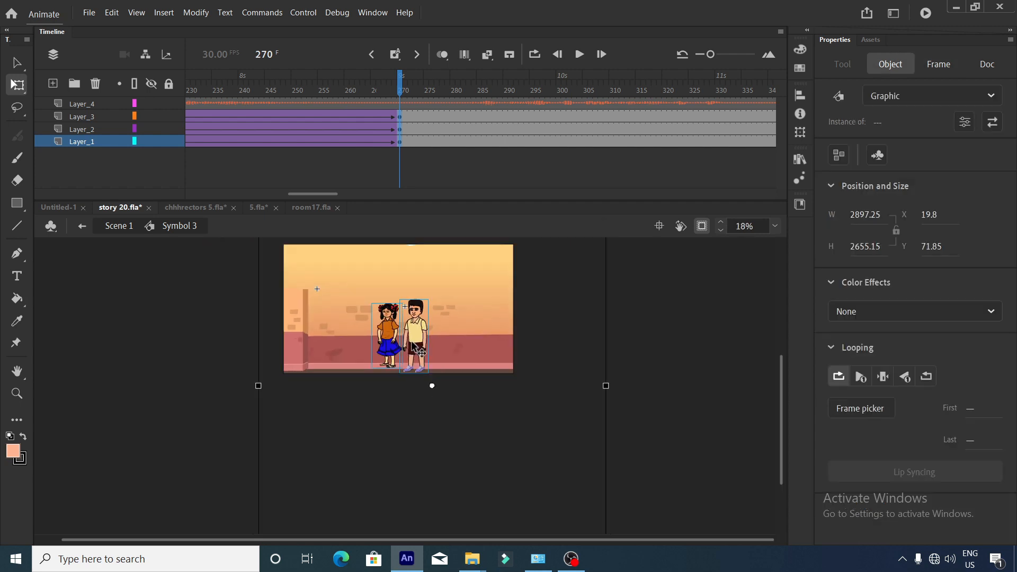
{"action": "key", "text": "ctrl+alt+s"}
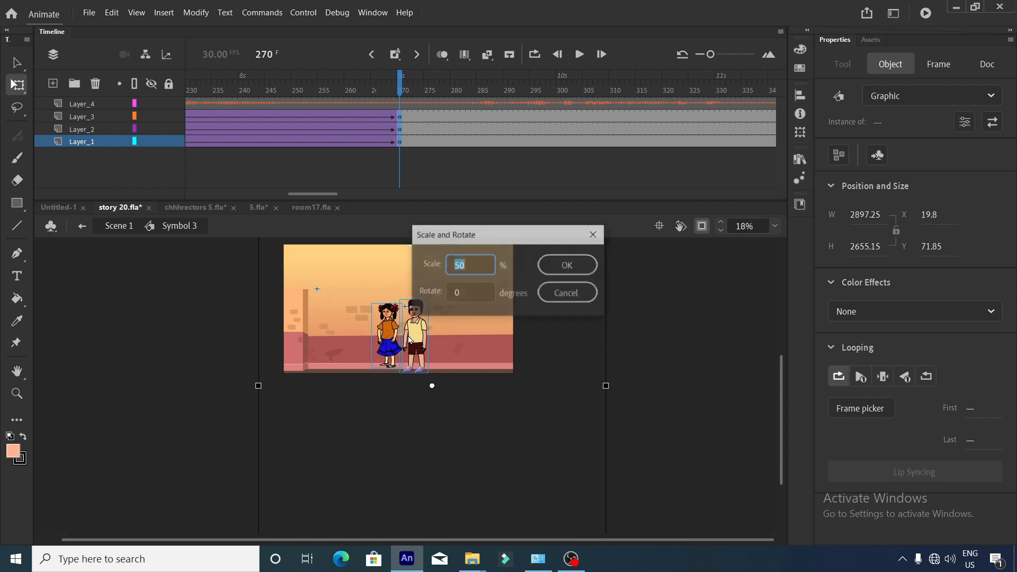
{"action": "type", "text": "12"}
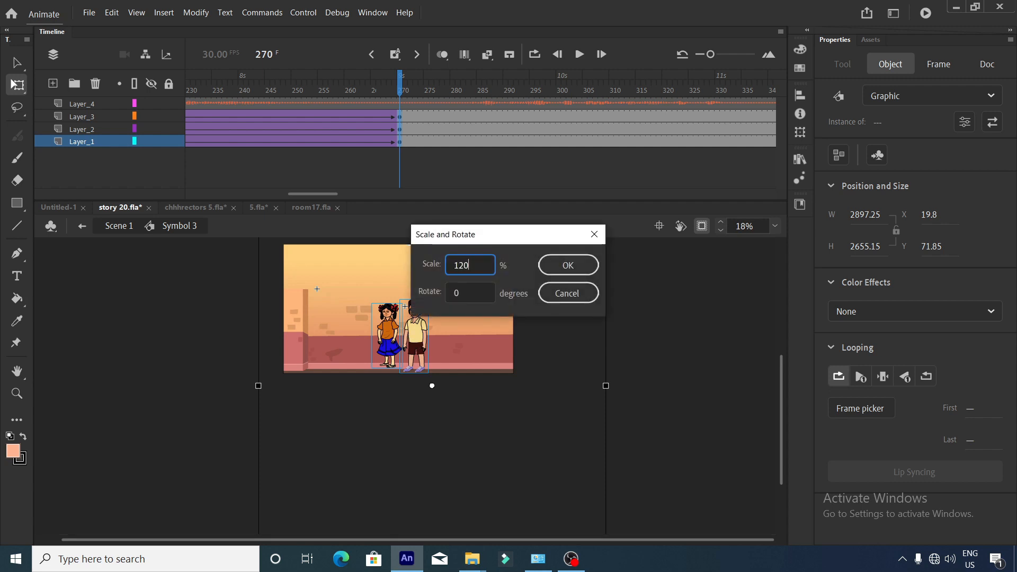
{"action": "key", "text": "Return"}
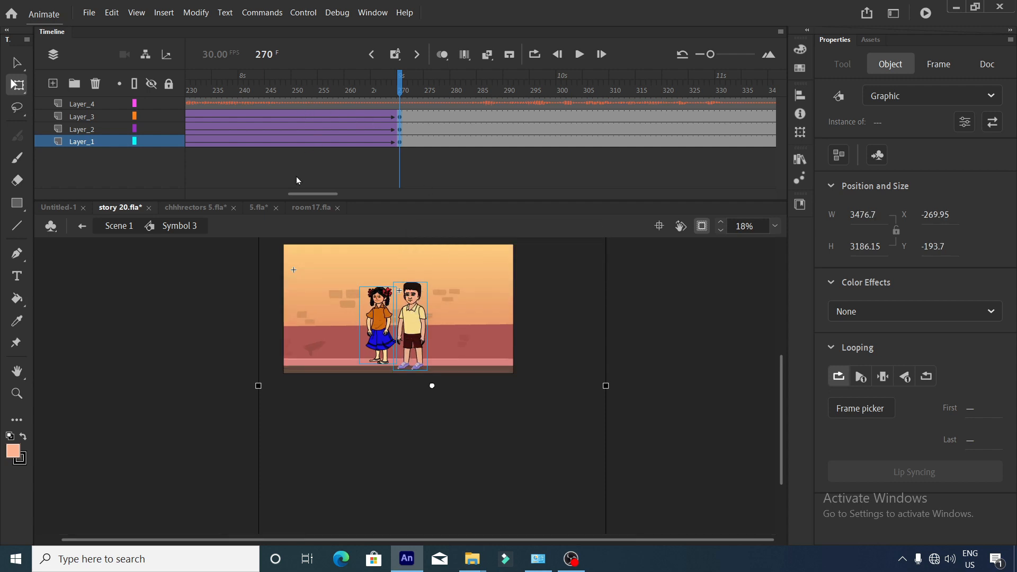
Play the shot from frame 205 to check the camera zoom-out towards frame 270.
{"action": "left_click_drag", "start_coordinate": [309, 194], "coordinate": [287, 196]}
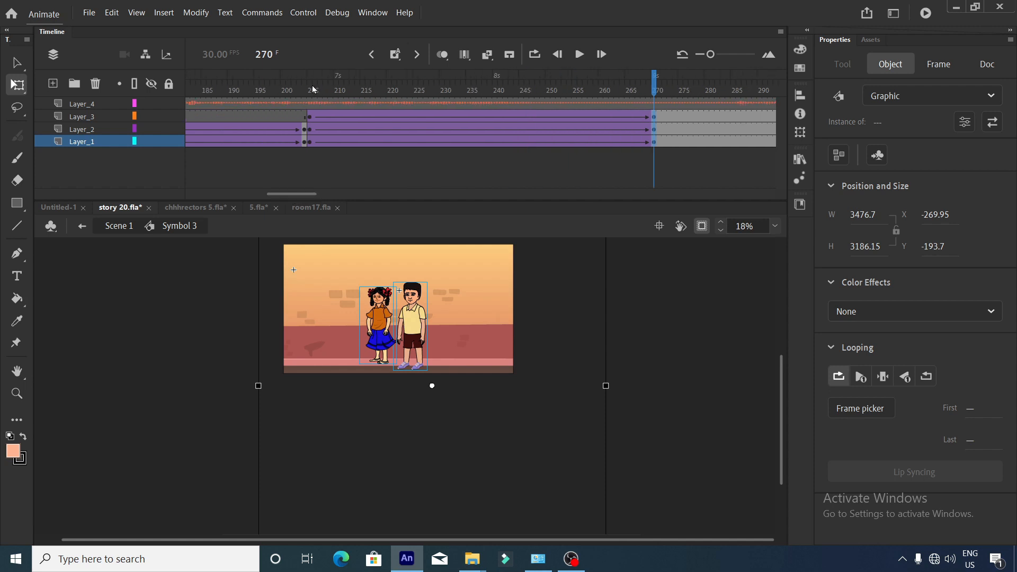
{"action": "left_click", "coordinate": [309, 89]}
{"action": "left_click", "coordinate": [579, 55]}
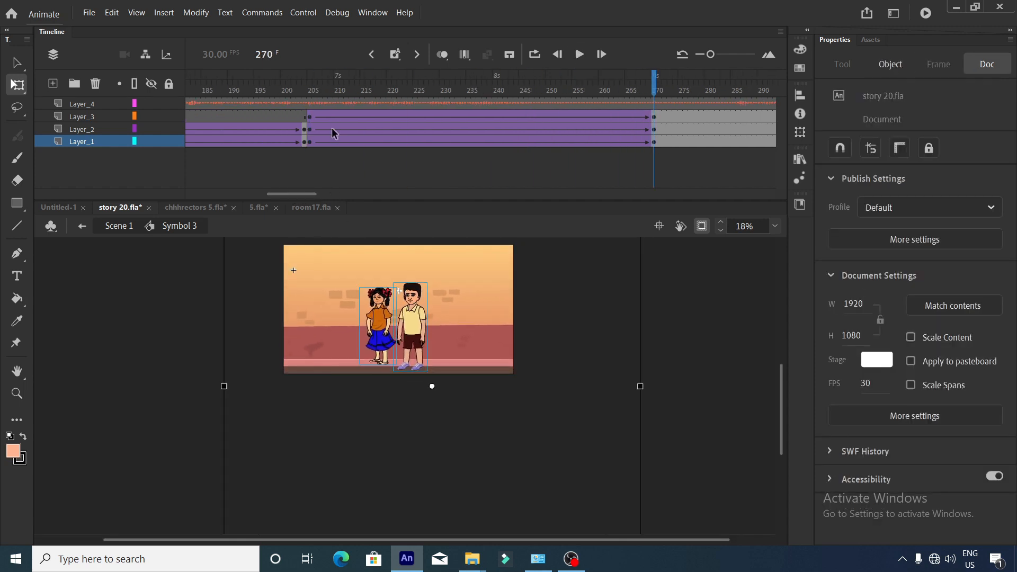
{"action": "left_click", "coordinate": [314, 89]}
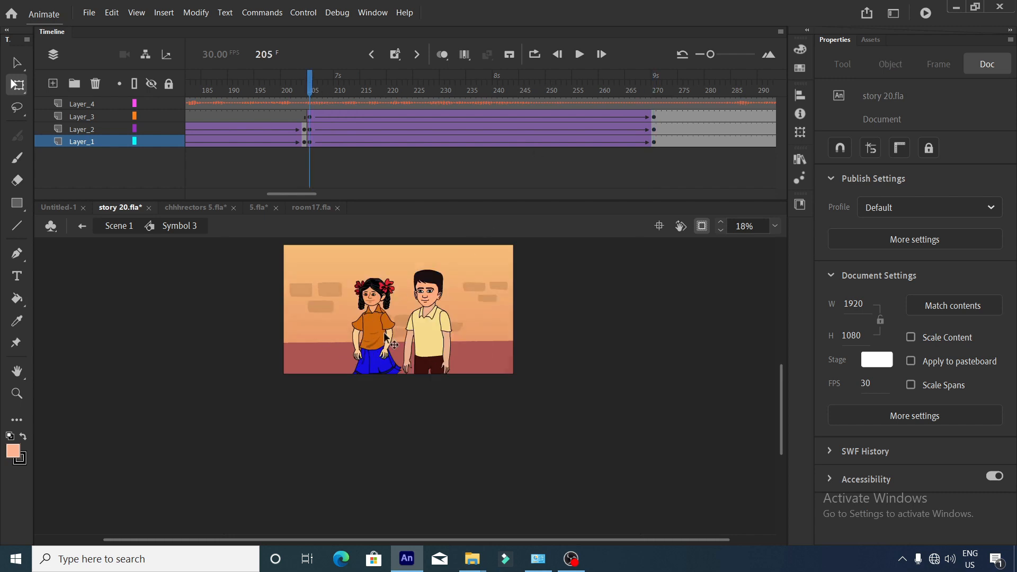
{"action": "scroll", "coordinate": [389, 342], "scroll_direction": "up", "scroll_amount": 1}
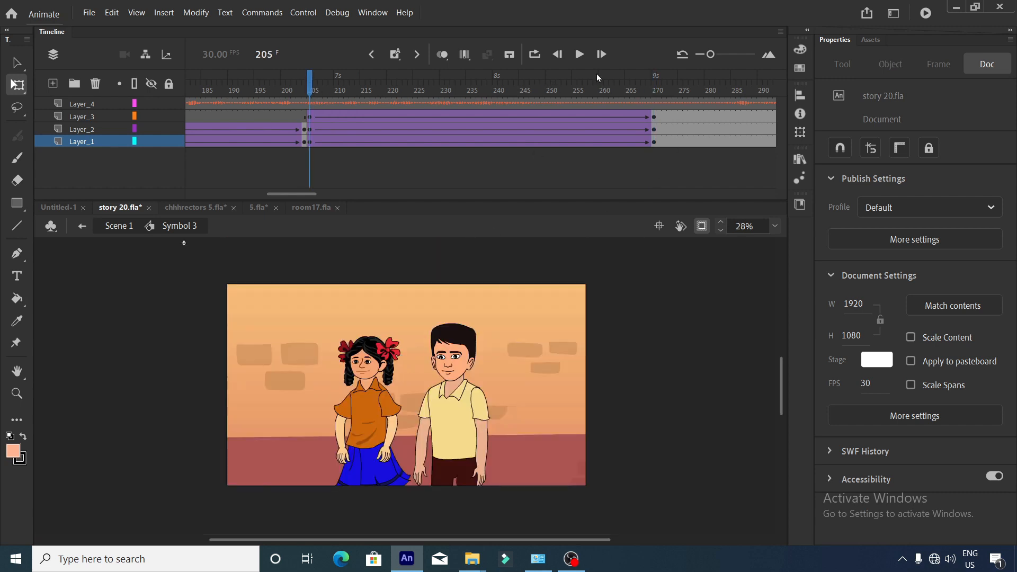
{"action": "left_click", "coordinate": [579, 56]}
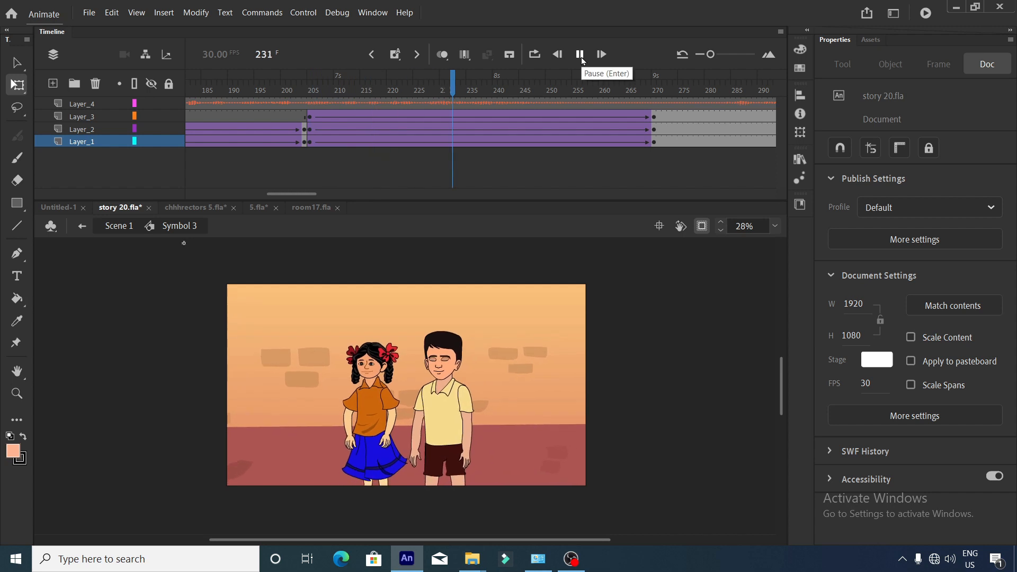
{"action": "left_click", "coordinate": [581, 58]}
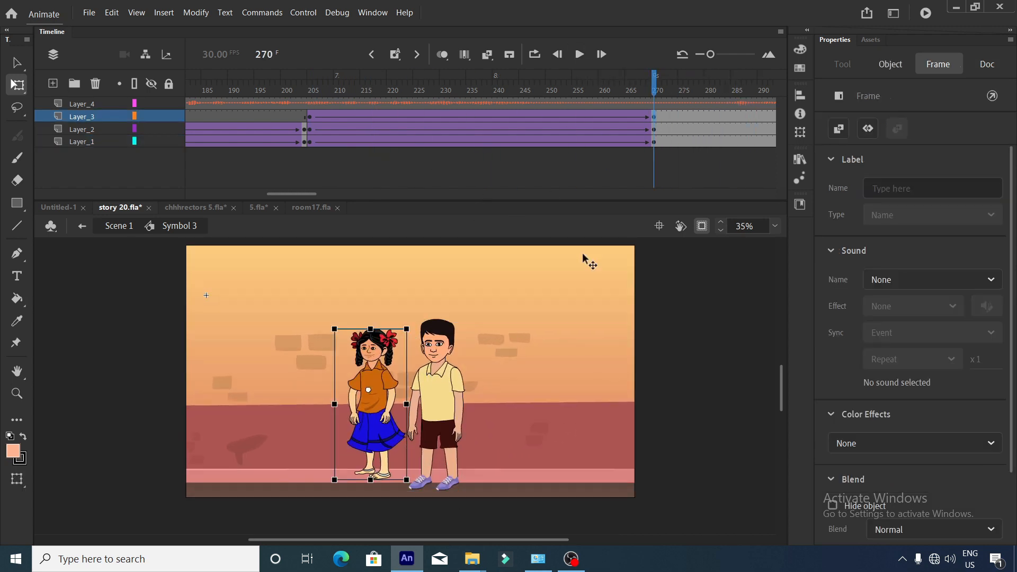
Scale the wall and both children at frame 270 by 150% and shift them down within the frame.
{"action": "left_click", "coordinate": [615, 348]}
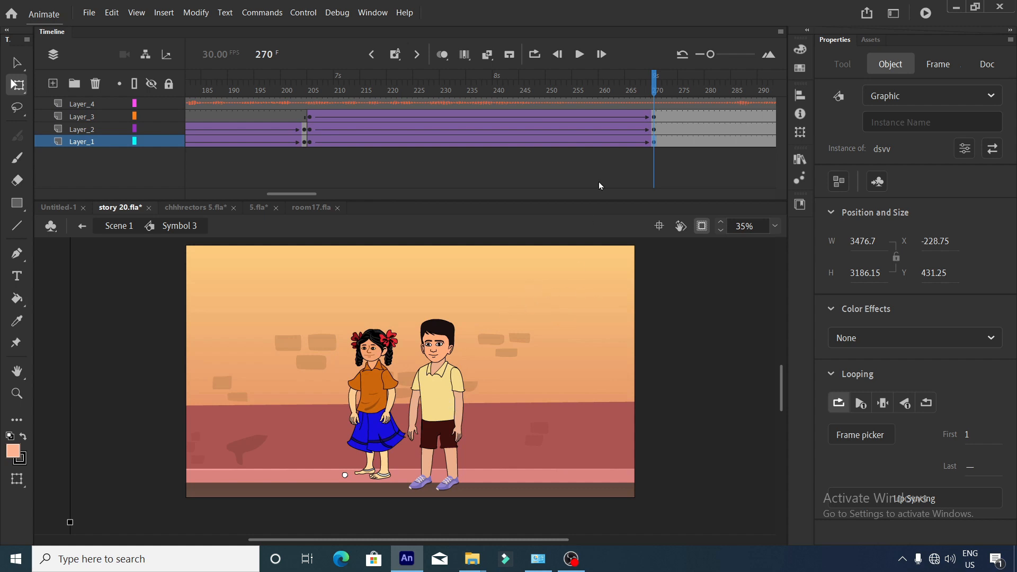
{"action": "left_click", "coordinate": [692, 123]}
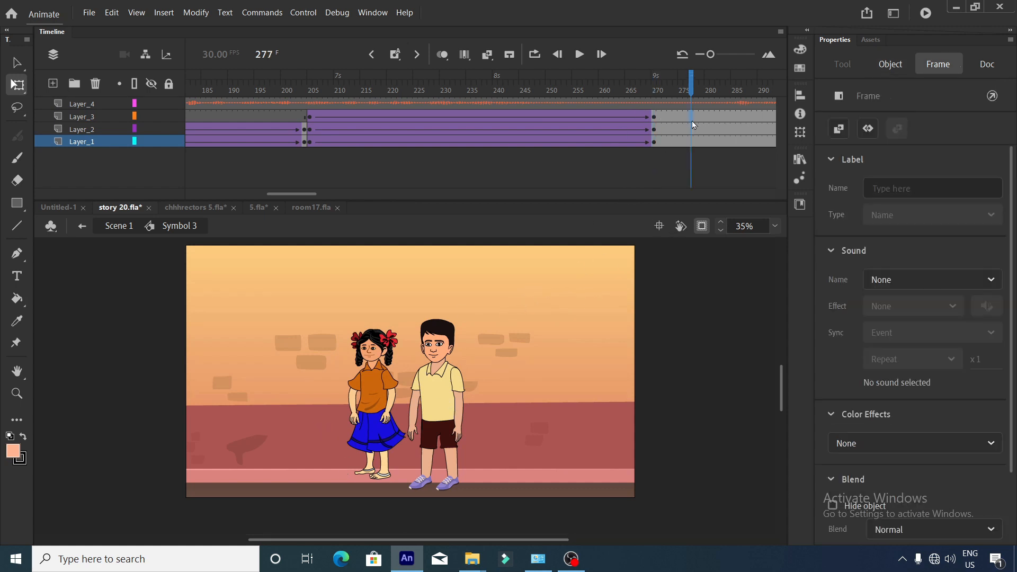
{"action": "left_click_drag", "start_coordinate": [653, 117], "coordinate": [655, 163]}
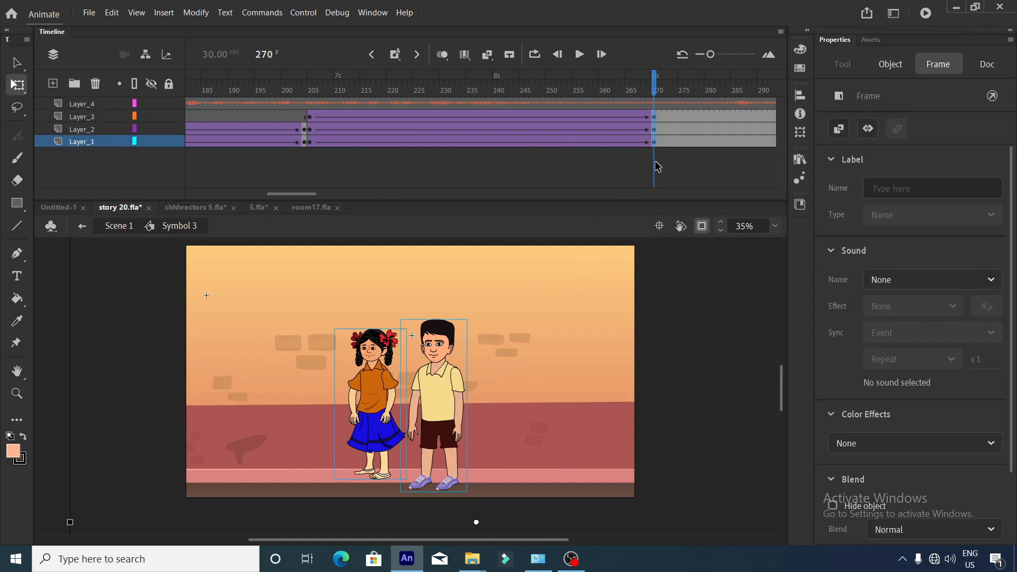
{"action": "key", "text": "ctrl+alt+s"}
{"action": "type", "text": "150"}
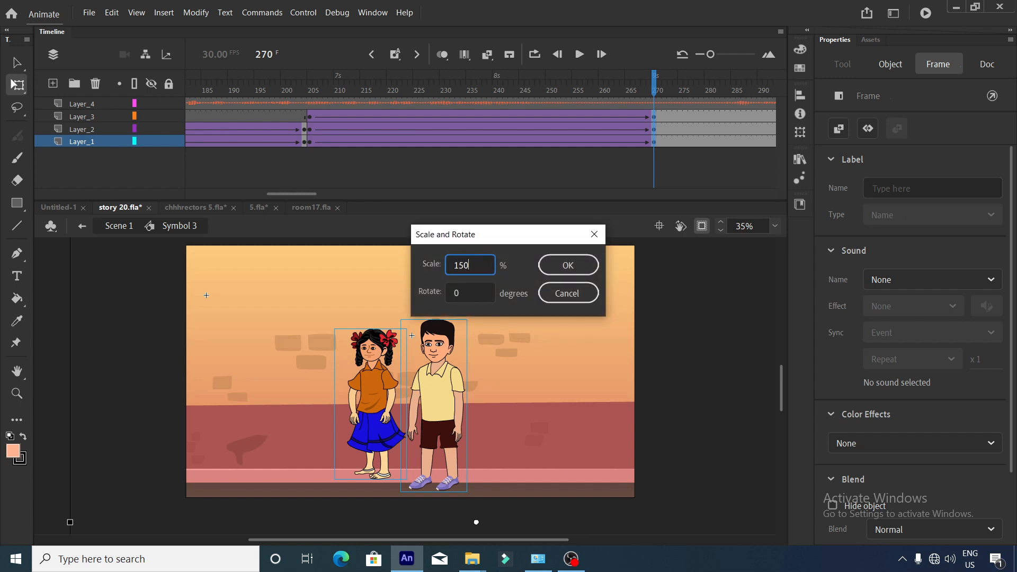
{"action": "key", "text": "Return"}
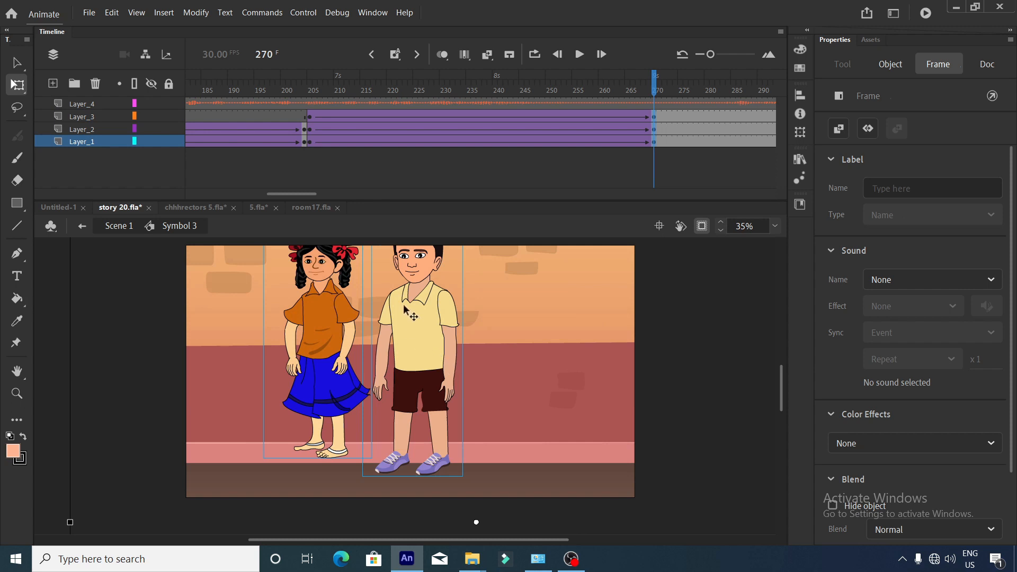
{"action": "left_click_drag", "start_coordinate": [411, 310], "coordinate": [417, 369]}
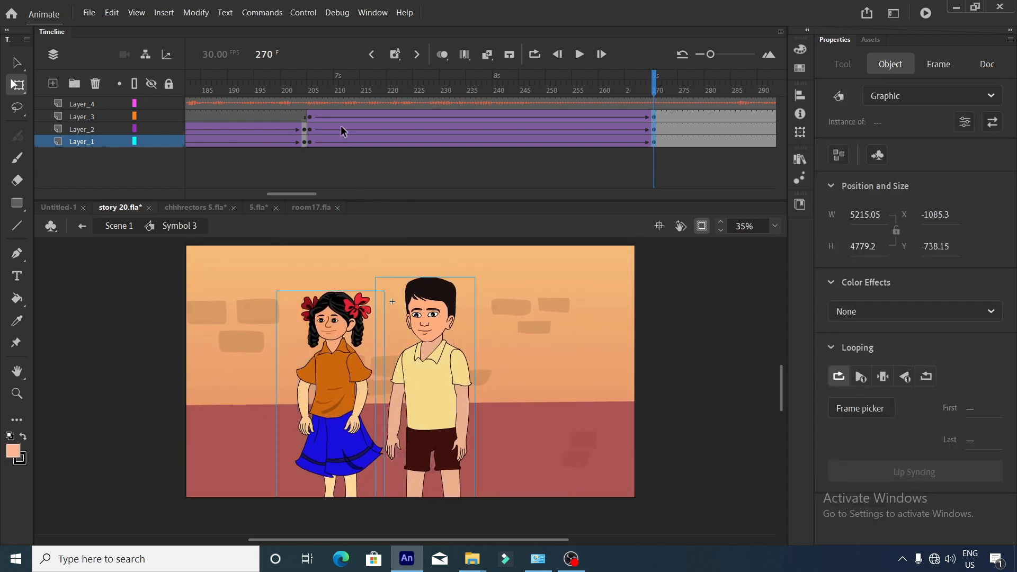
Replay the children's shot from frame 205 to review the gentler zoom-out.
{"action": "left_click", "coordinate": [310, 97]}
{"action": "left_click", "coordinate": [579, 54]}
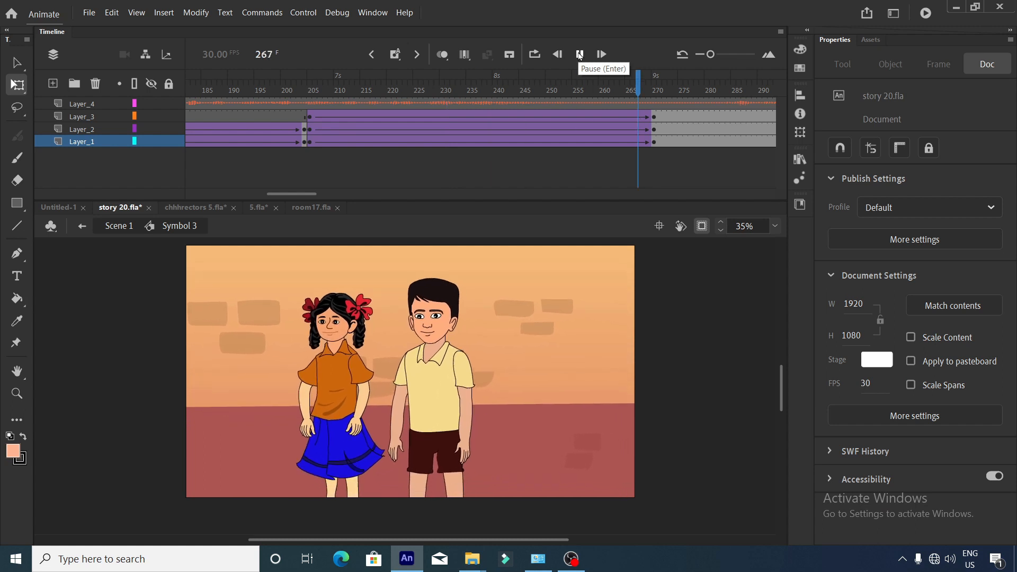
{"action": "left_click", "coordinate": [580, 54]}
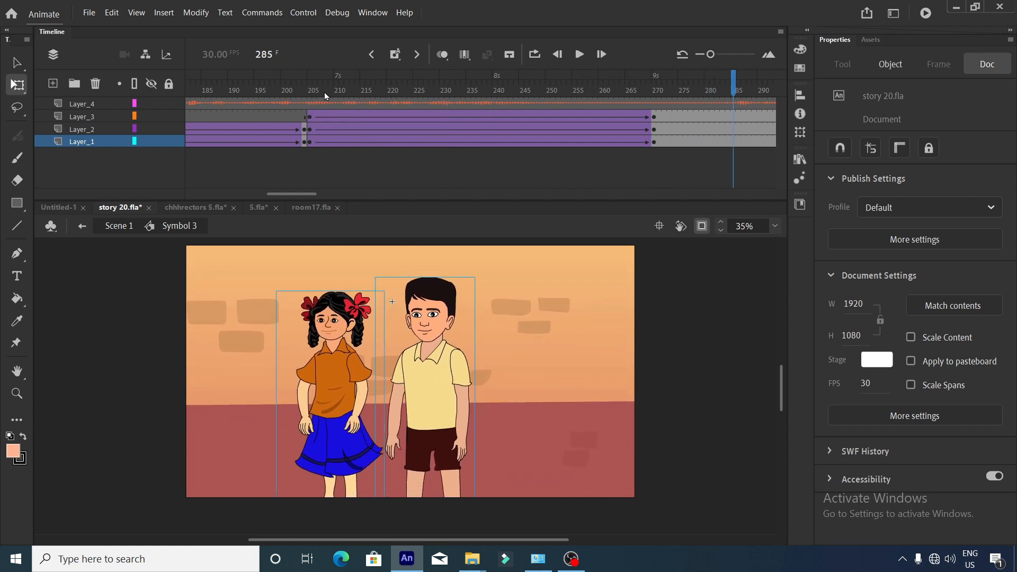
Select the frame 270 keyframes on Layer_1, Layer_2 and Layer_3 and move the wall and children slightly right and up.
{"action": "left_click_drag", "start_coordinate": [305, 91], "coordinate": [665, 210]}
{"action": "left_click", "coordinate": [654, 90]}
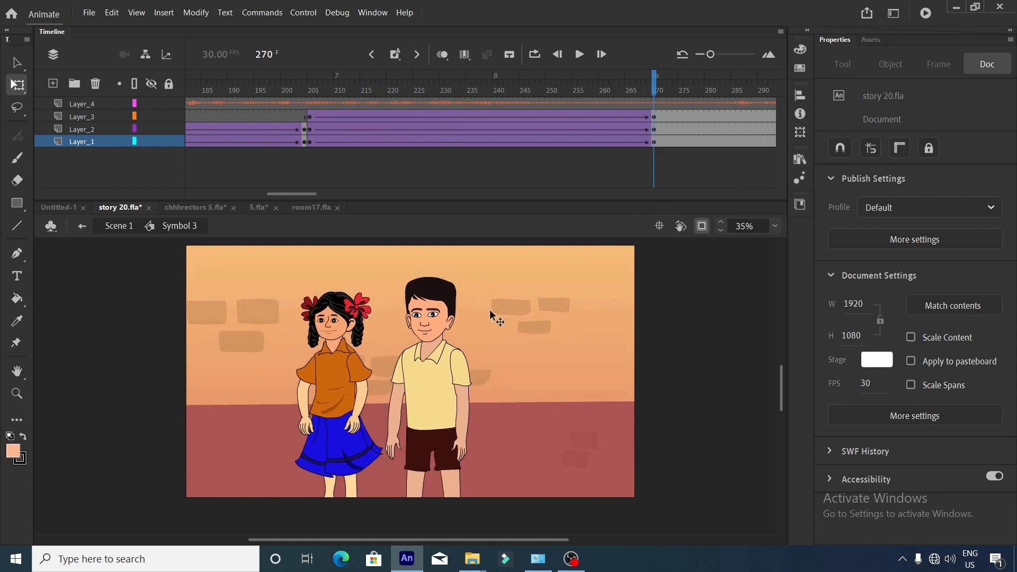
{"action": "left_click", "coordinate": [404, 381]}
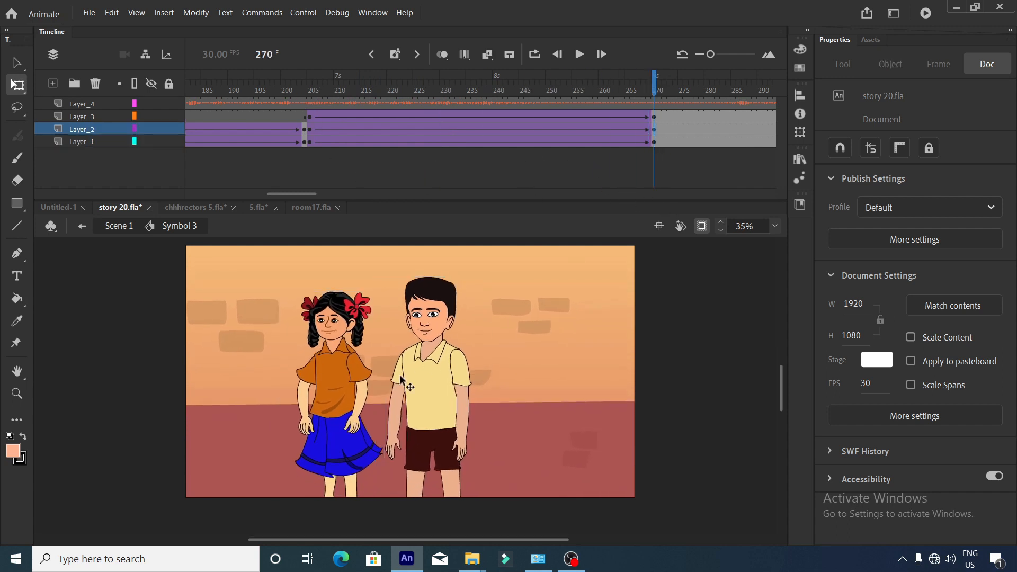
{"action": "left_click", "coordinate": [665, 117]}
{"action": "left_click", "coordinate": [654, 116]}
{"action": "left_click", "coordinate": [650, 142]}
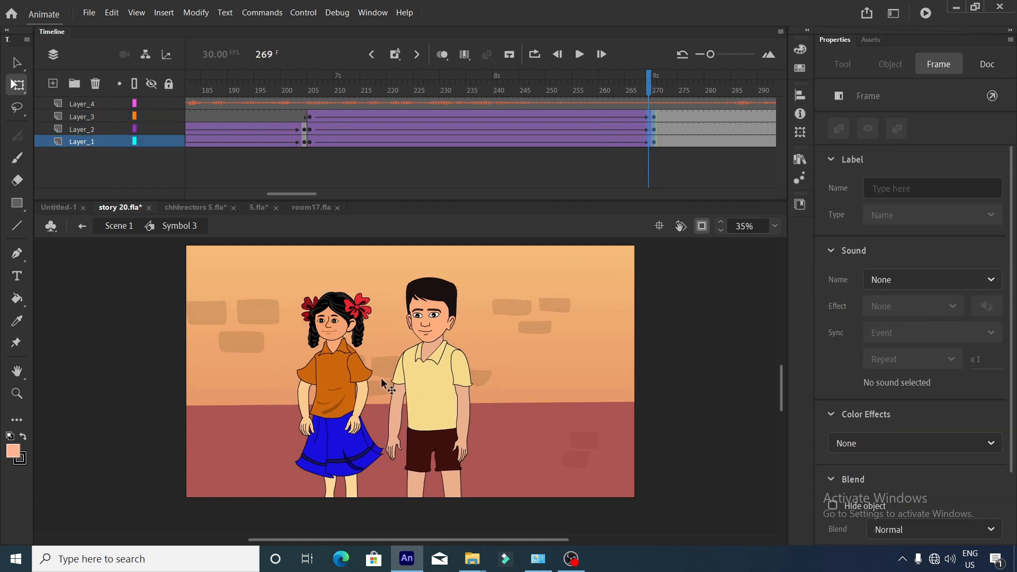
{"action": "left_click", "coordinate": [394, 381]}
{"action": "left_click", "coordinate": [655, 150]}
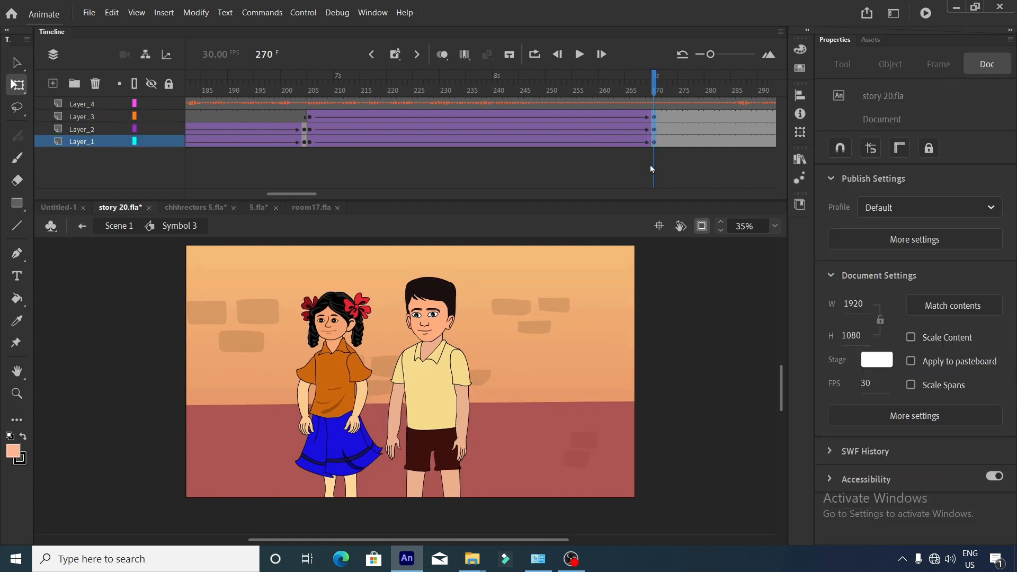
{"action": "left_click_drag", "start_coordinate": [650, 165], "coordinate": [650, 167]}
{"action": "left_click_drag", "start_coordinate": [445, 374], "coordinate": [471, 371]}
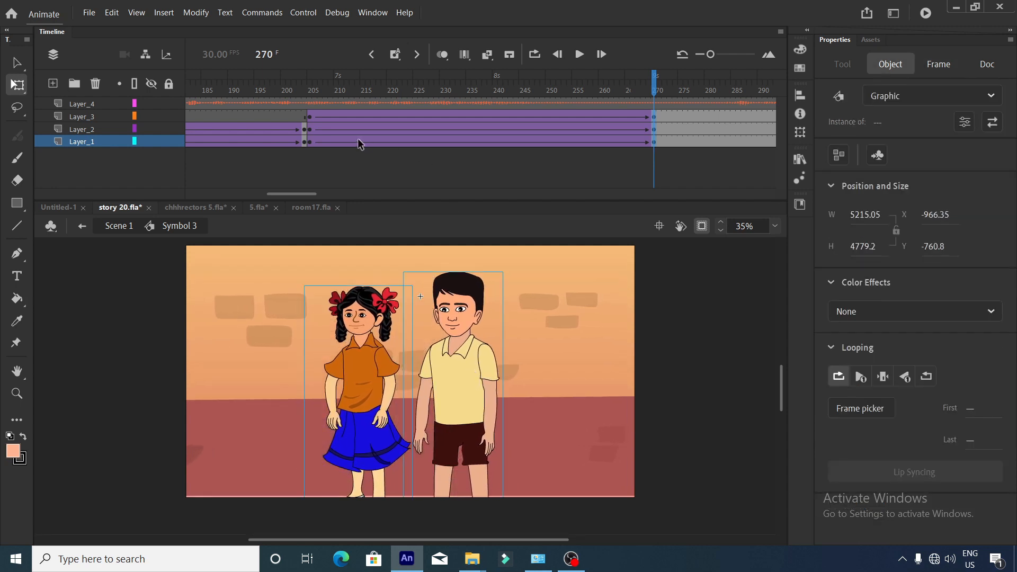
Play the repositioned shot, including its transition from the previous scene starting around frame 195.
{"action": "left_click", "coordinate": [579, 54]}
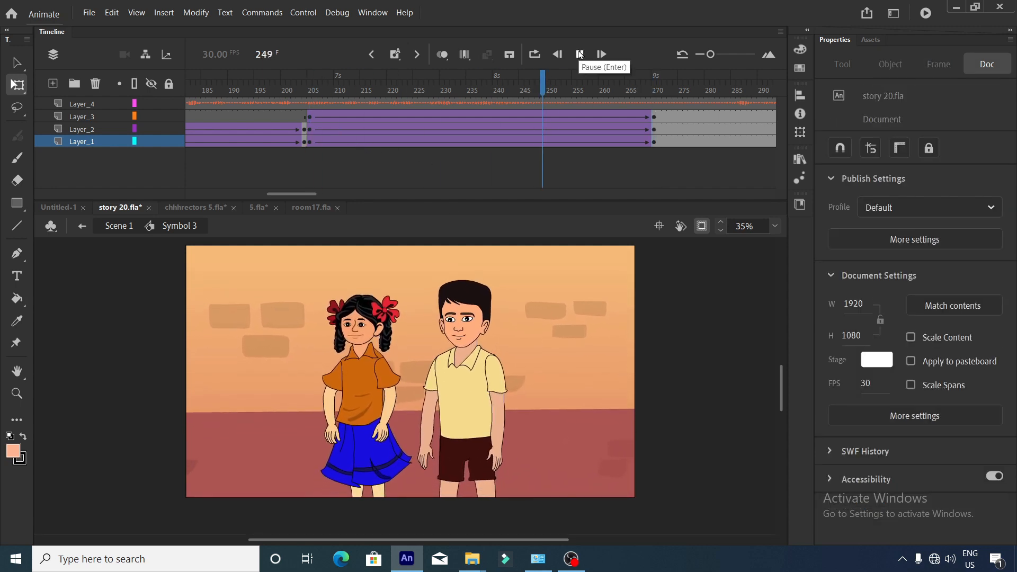
{"action": "left_click", "coordinate": [579, 54]}
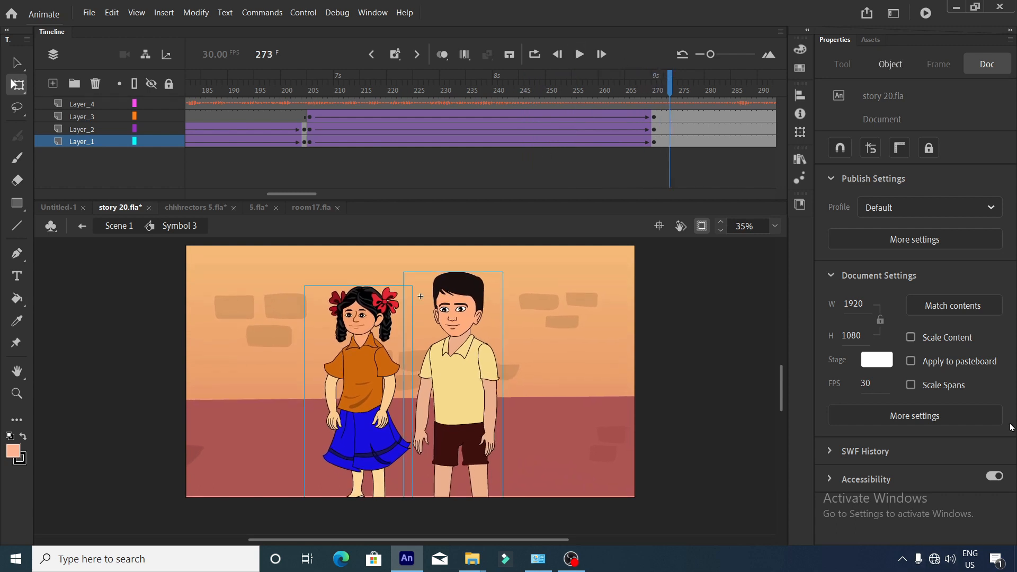
{"action": "scroll", "coordinate": [310, 194], "scroll_direction": "left", "scroll_amount": 2}
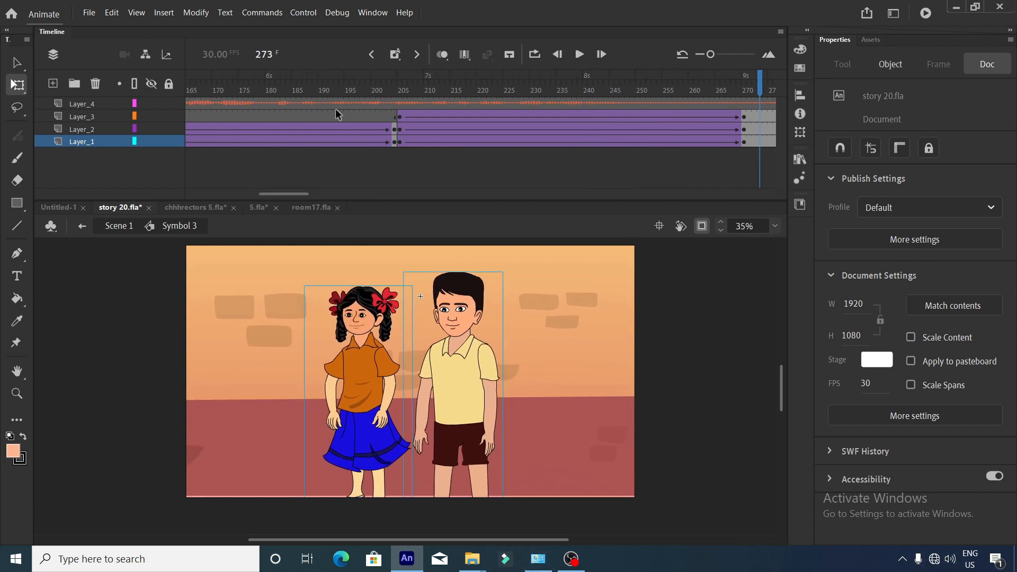
{"action": "left_click", "coordinate": [351, 85]}
{"action": "left_click", "coordinate": [579, 54]}
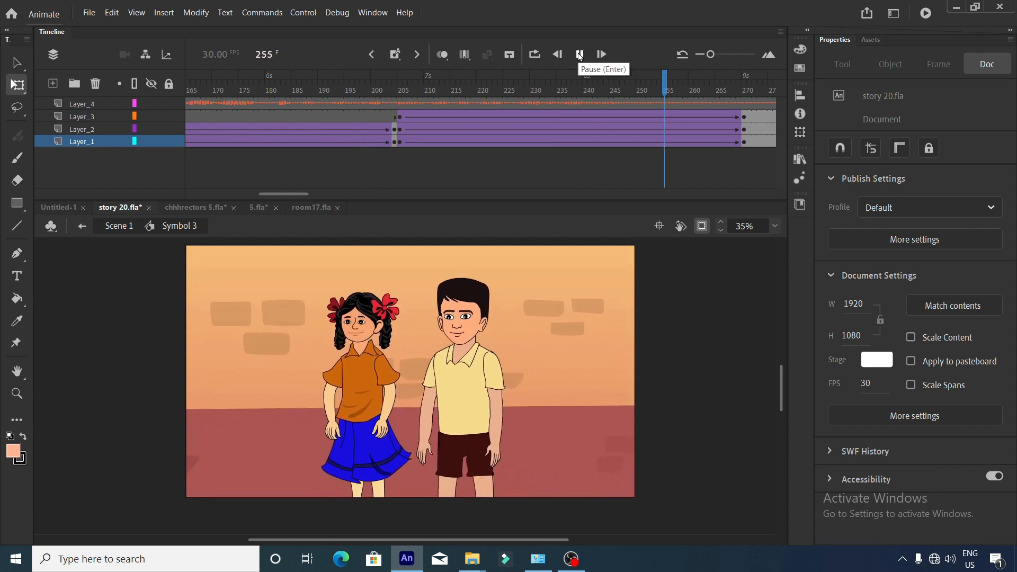
{"action": "left_click", "coordinate": [579, 54]}
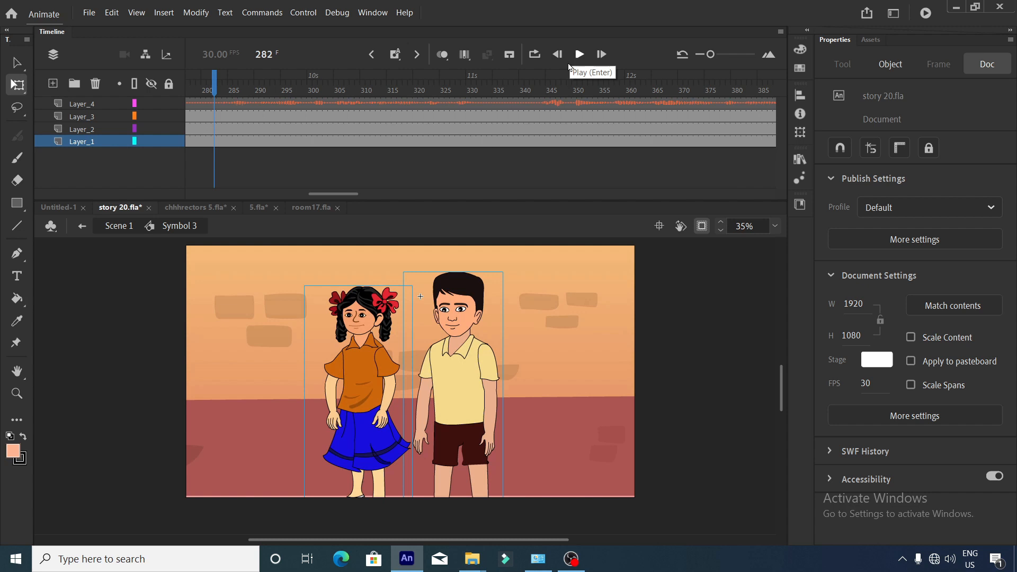
Play the narration beyond frame 270 repeatedly to find where the next part of the story falls.
{"action": "left_click_drag", "start_coordinate": [355, 193], "coordinate": [340, 192]}
{"action": "left_click", "coordinate": [329, 88]}
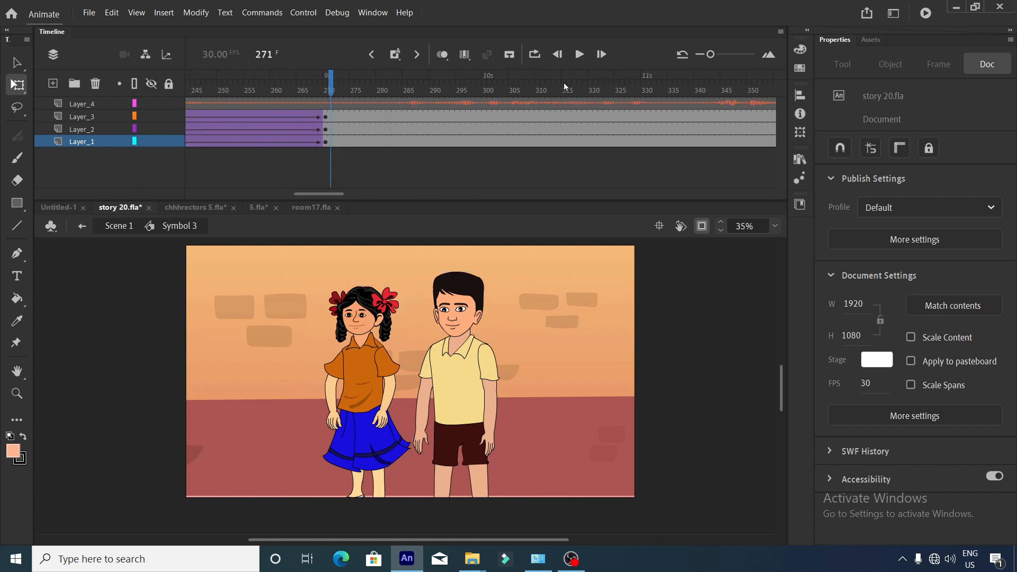
{"action": "left_click", "coordinate": [579, 55]}
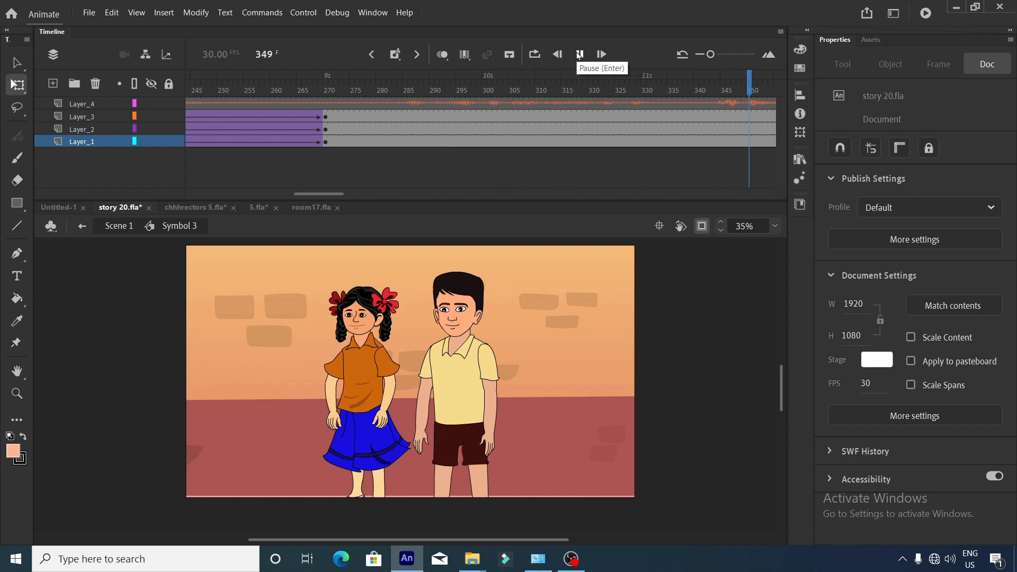
{"action": "left_click", "coordinate": [579, 54]}
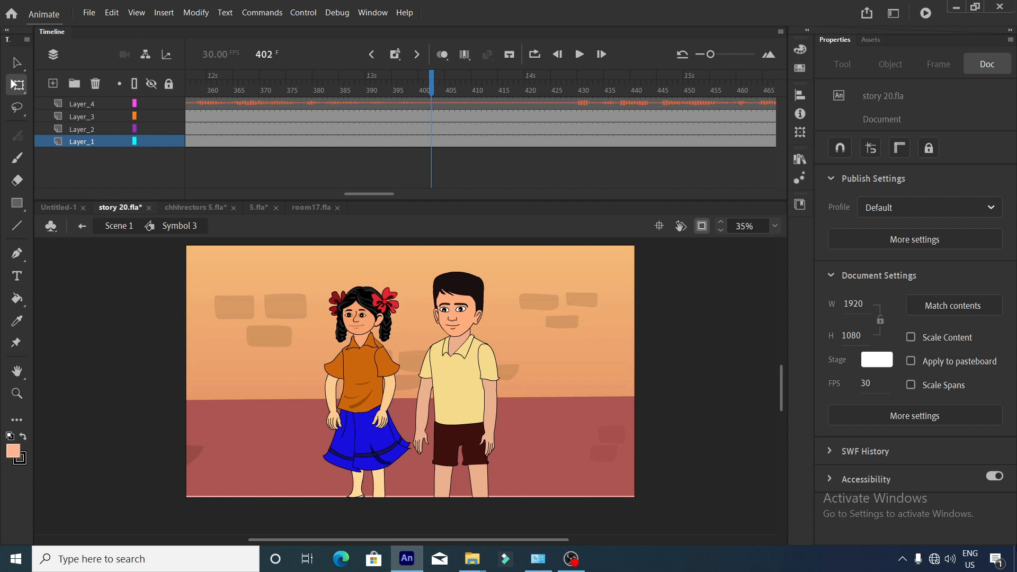
{"action": "left_click", "coordinate": [579, 55]}
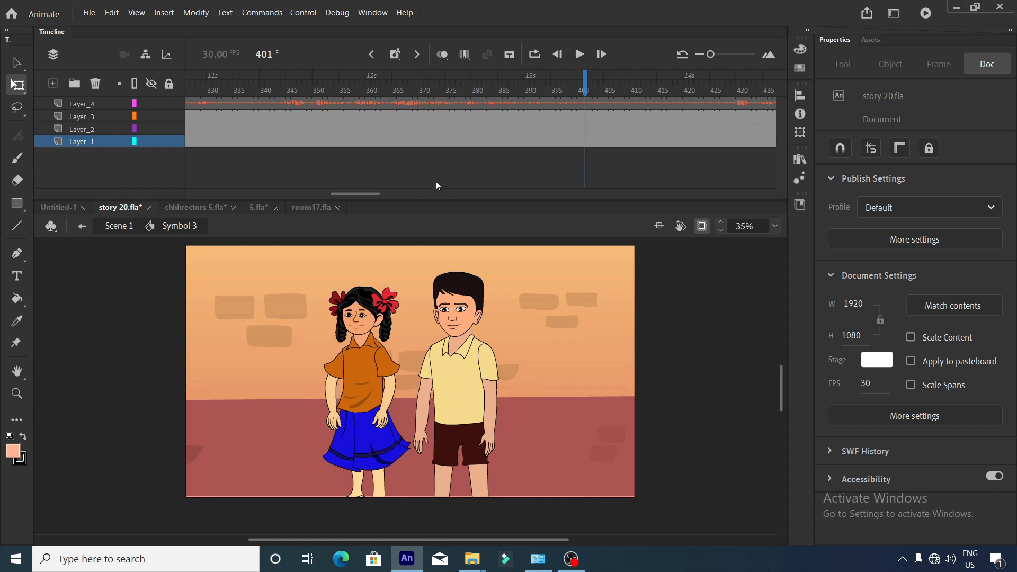
{"action": "left_click", "coordinate": [579, 55]}
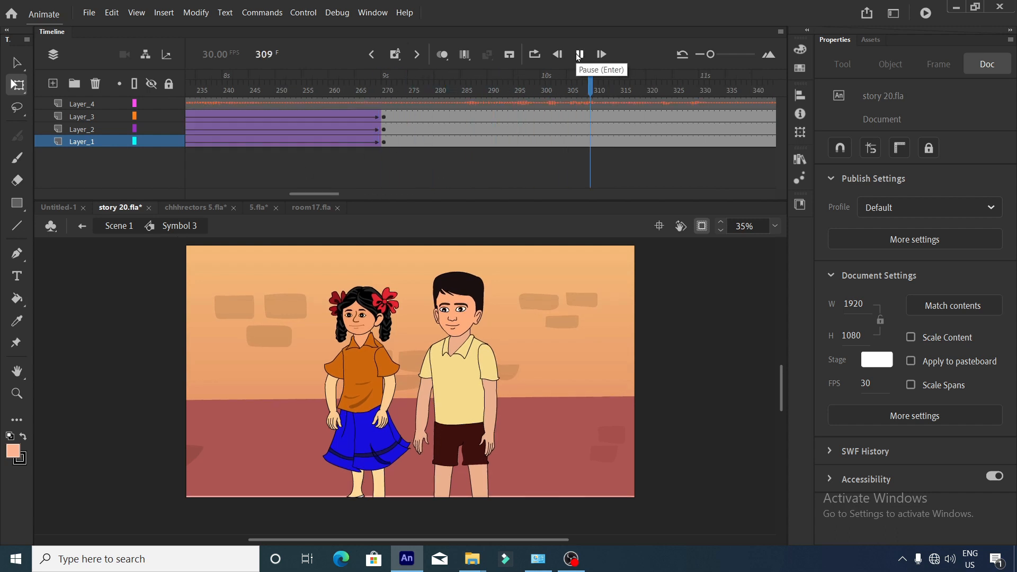
{"action": "left_click", "coordinate": [579, 55]}
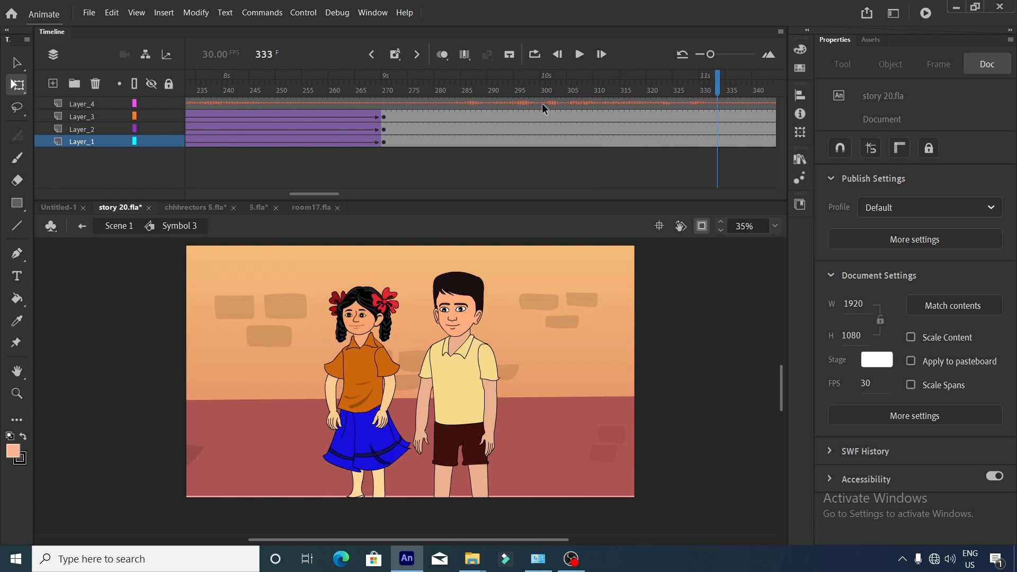
Insert blank keyframes at frame 271 on Layer_1, Layer_2 and Layer_3 and paste the farm field background onto Layer_1.
{"action": "left_click", "coordinate": [392, 117]}
{"action": "left_click", "coordinate": [389, 141]}
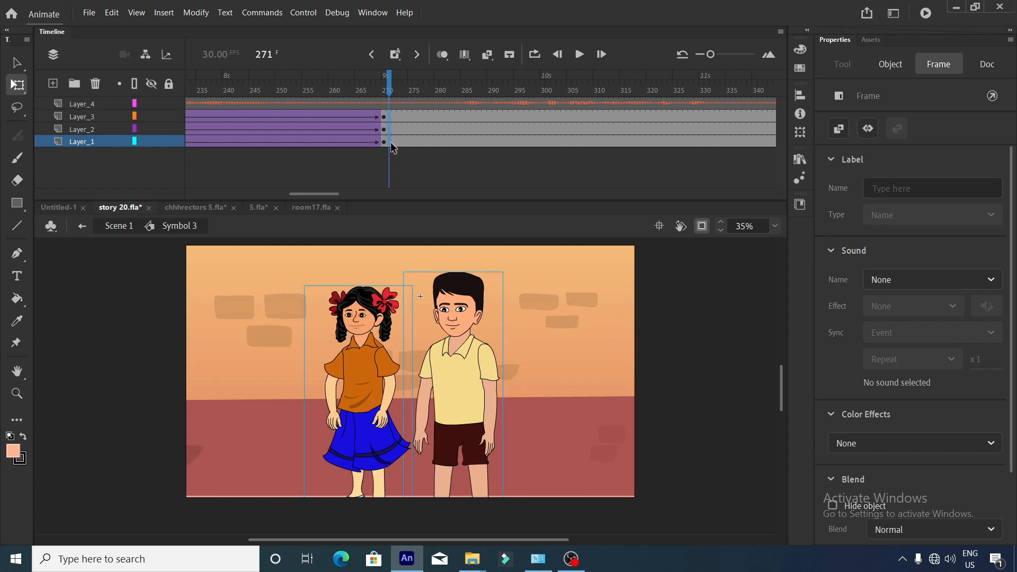
{"action": "key", "text": "F7"}
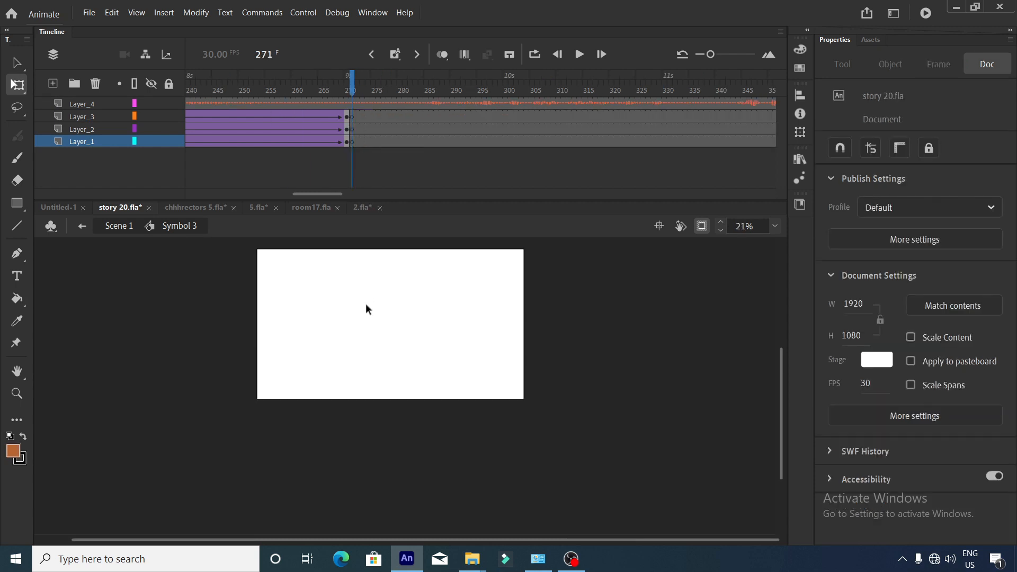
{"action": "scroll", "coordinate": [367, 307], "scroll_direction": "up", "scroll_amount": 2}
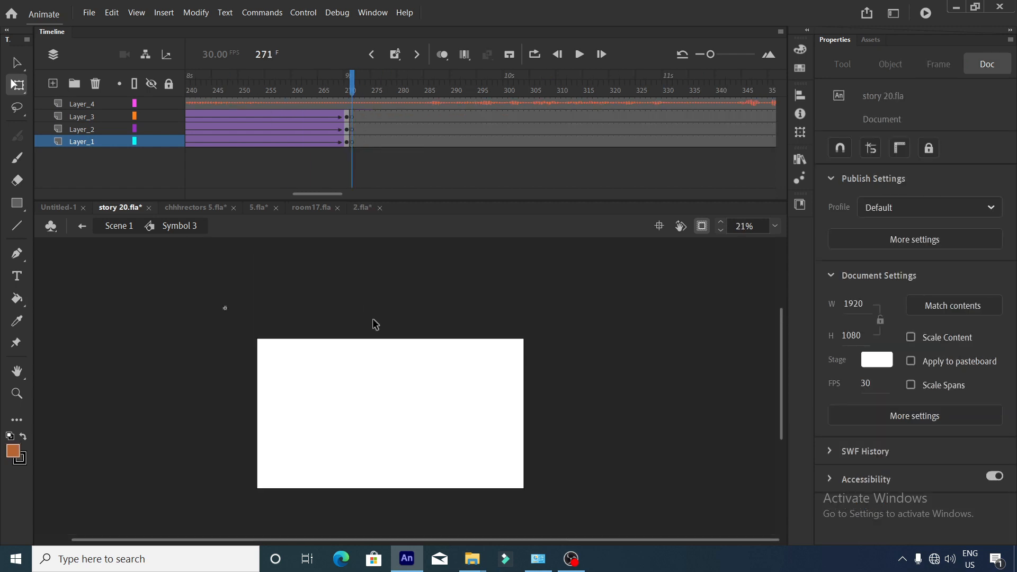
{"action": "key", "text": "ctrl+v"}
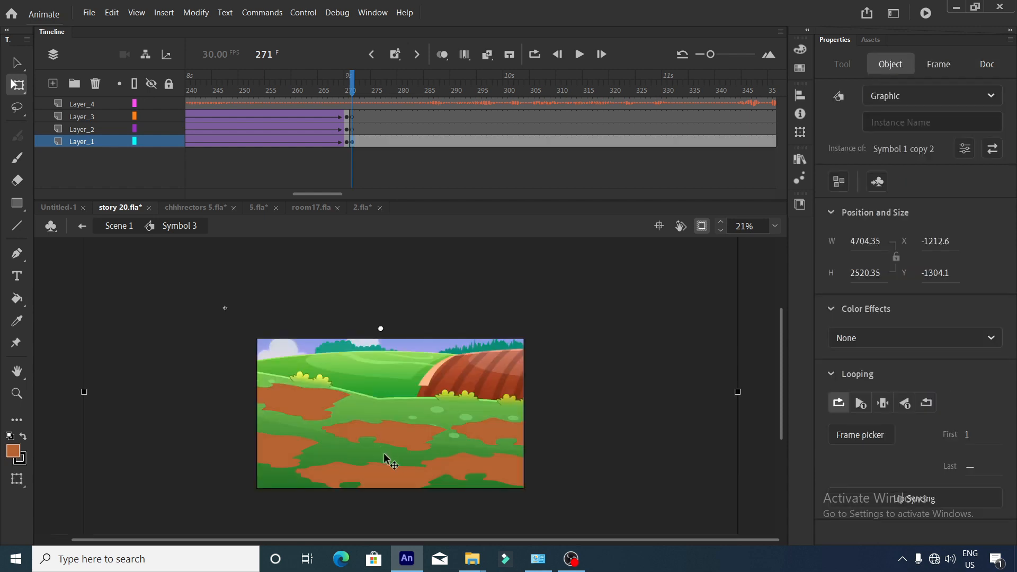
Scale the field background at frame 271 by 150% twice and reposition it so its brown soil patches fill the stage.
{"action": "left_click_drag", "start_coordinate": [384, 458], "coordinate": [388, 424]}
{"action": "scroll", "coordinate": [386, 421], "scroll_direction": "down", "scroll_amount": 1}
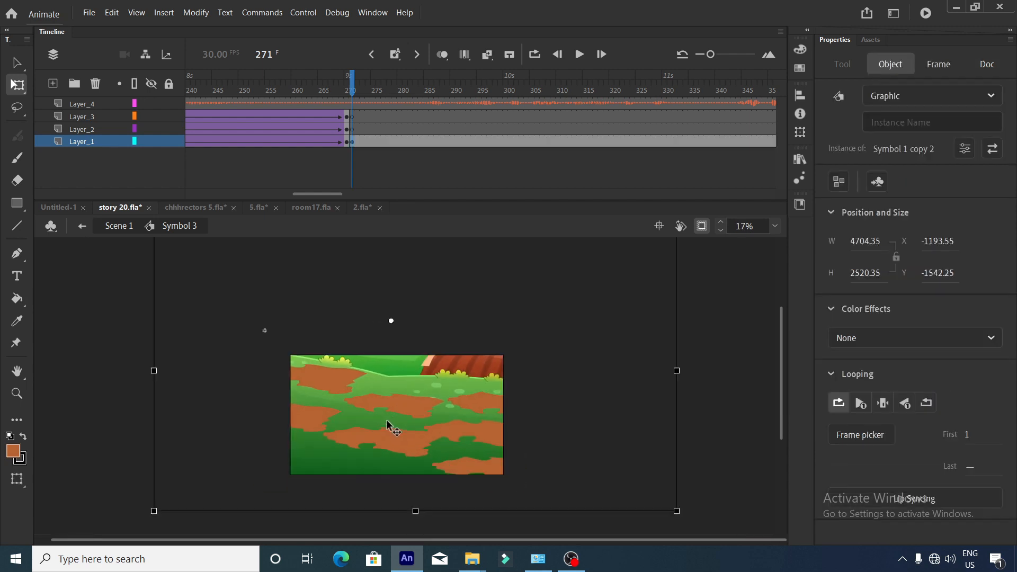
{"action": "key", "text": "ctrl+alt+s"}
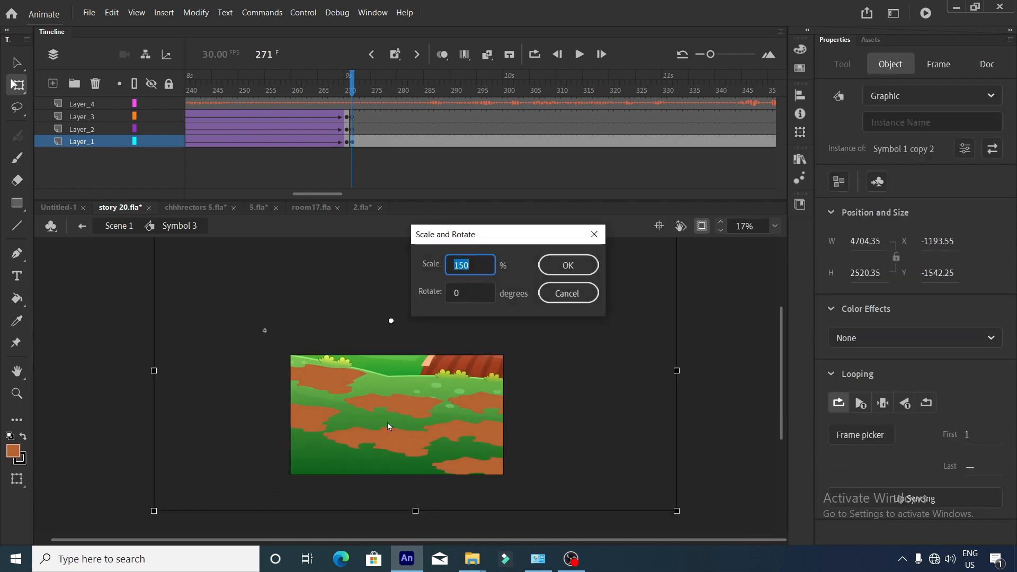
{"action": "key", "text": "Return"}
{"action": "key", "text": "ctrl+alt+s"}
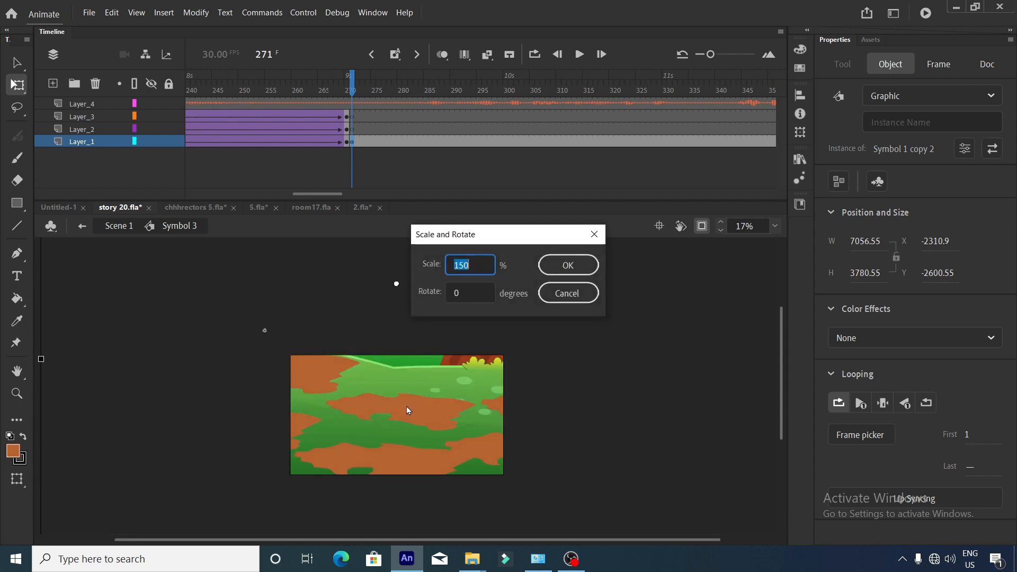
{"action": "key", "text": "Return"}
{"action": "left_click_drag", "start_coordinate": [336, 398], "coordinate": [478, 280]}
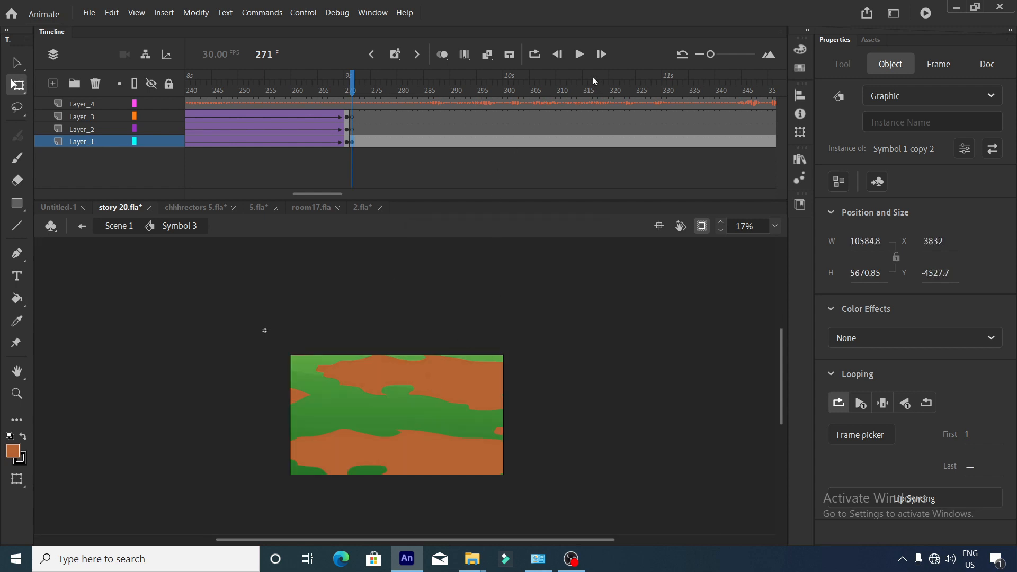
Play the narration over the field shot to find where the shot should end.
{"action": "left_click", "coordinate": [560, 57]}
{"action": "left_click", "coordinate": [580, 55]}
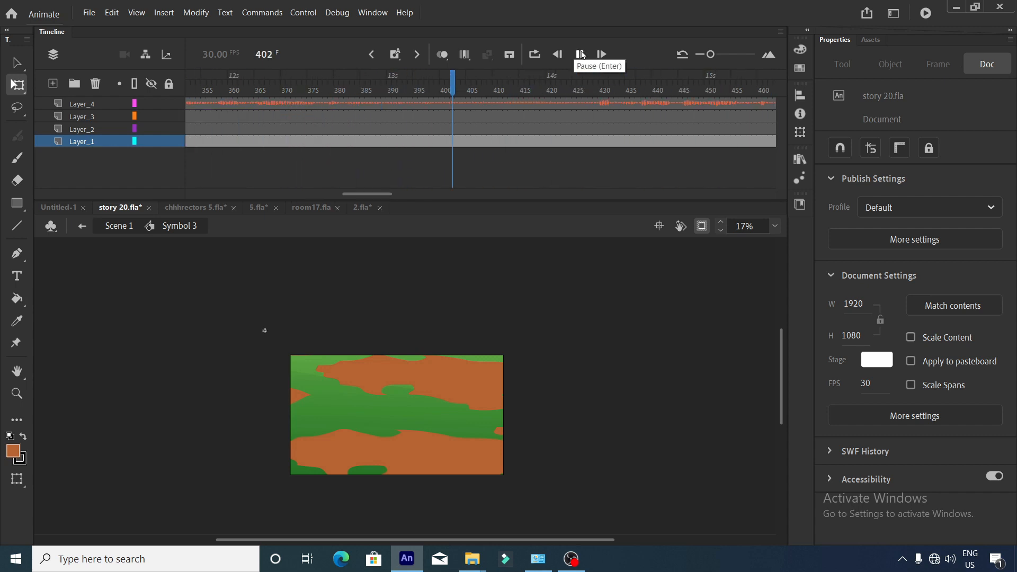
{"action": "left_click", "coordinate": [495, 105]}
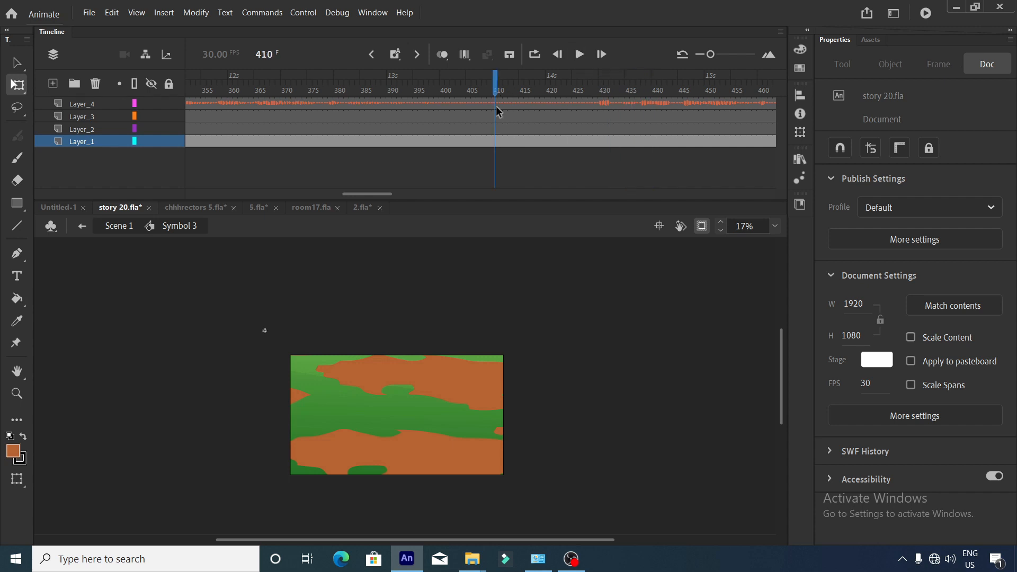
Add a Layer_1 keyframe at frame 409, scale the field there to 50% and shrink it to about 4533 px wide, covering the stage.
{"action": "left_click", "coordinate": [491, 141]}
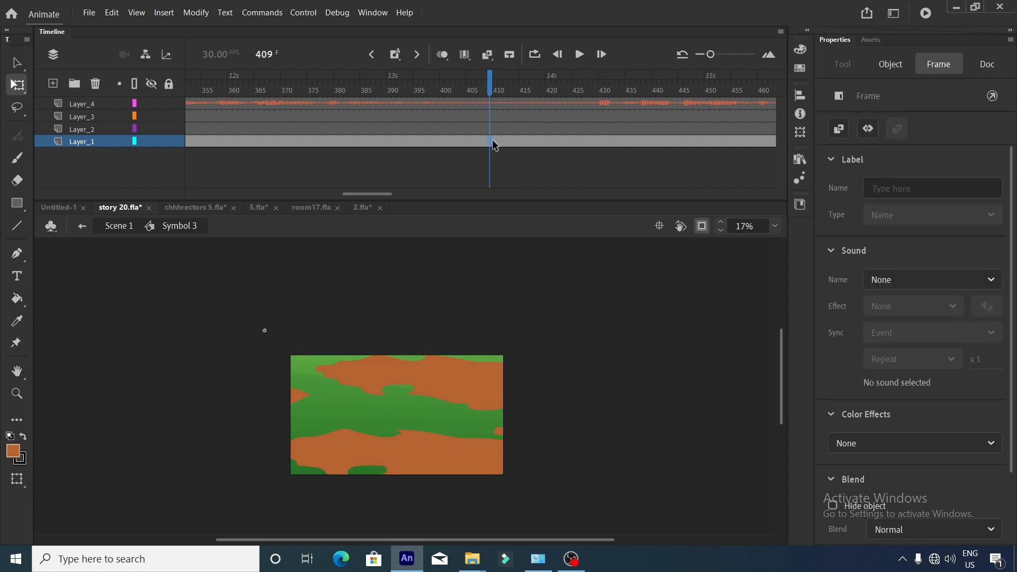
{"action": "key", "text": "F6"}
{"action": "scroll", "coordinate": [438, 247], "scroll_direction": "down", "scroll_amount": 2}
{"action": "key", "text": "ctrl+alt+s"}
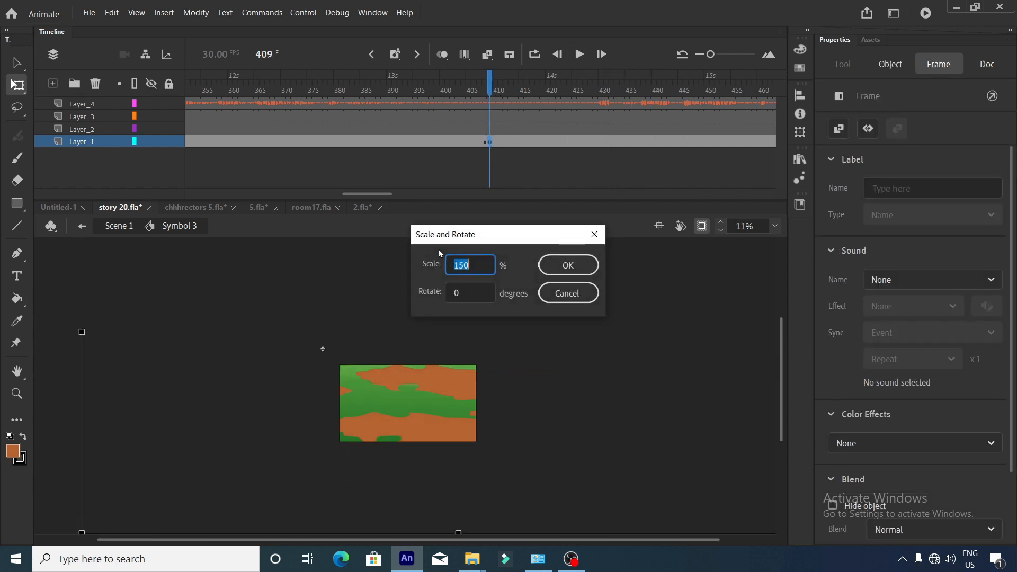
{"action": "type", "text": "50"}
{"action": "key", "text": "Return"}
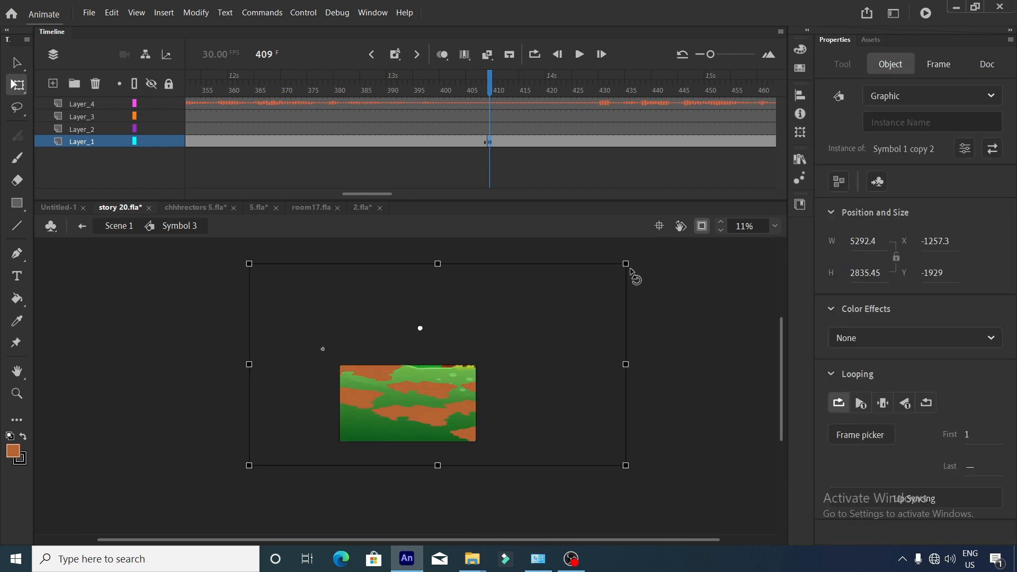
{"action": "left_click_drag", "start_coordinate": [627, 261], "coordinate": [624, 269]}
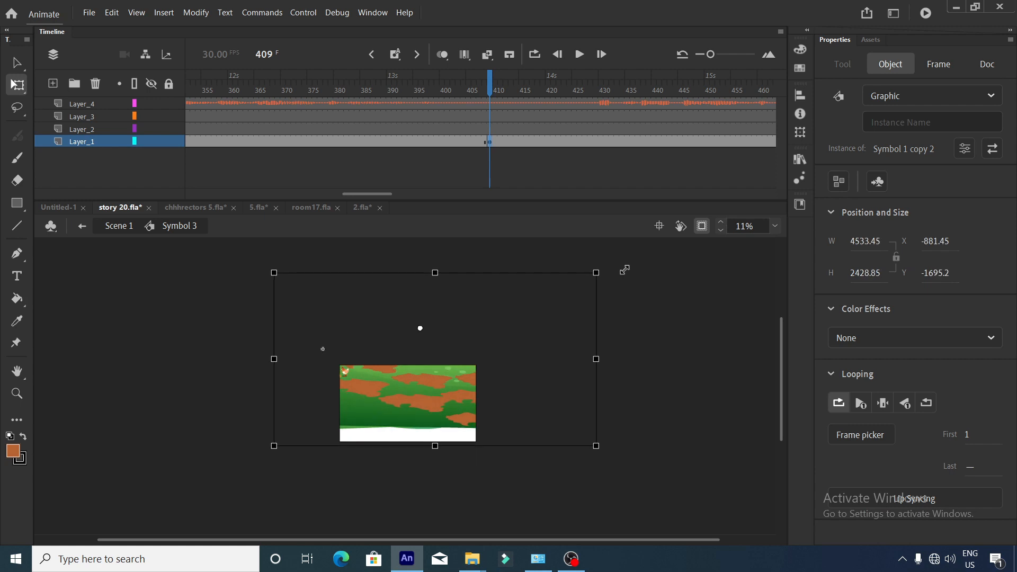
{"action": "left_click_drag", "start_coordinate": [421, 388], "coordinate": [424, 407]}
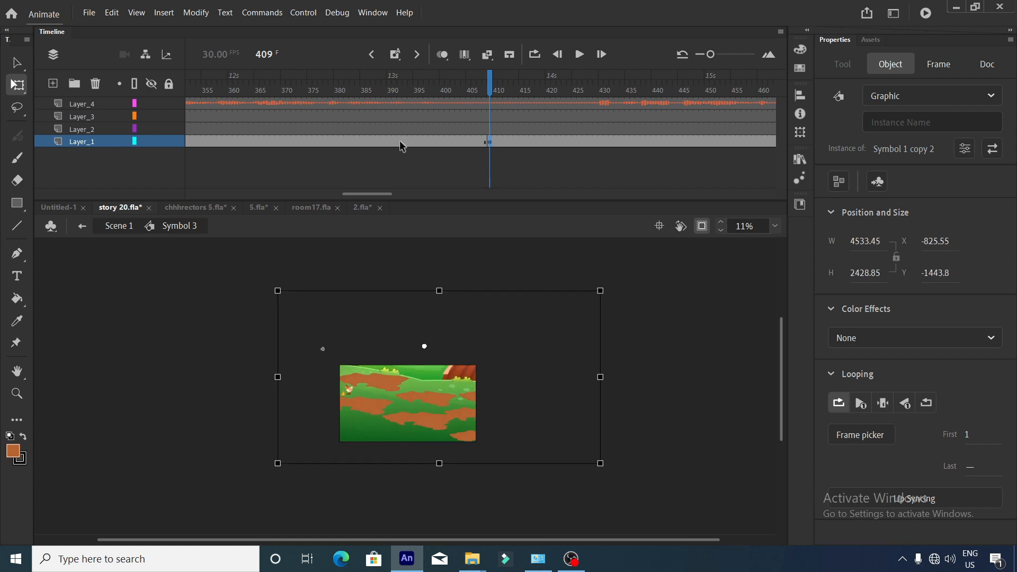
Create a classic tween on Layer_1 between frames 271 and 409 and apply an S-shaped custom ease with a slow start and end.
{"action": "left_click", "coordinate": [401, 142]}
{"action": "right_click", "coordinate": [402, 142]}
{"action": "left_click", "coordinate": [440, 153]}
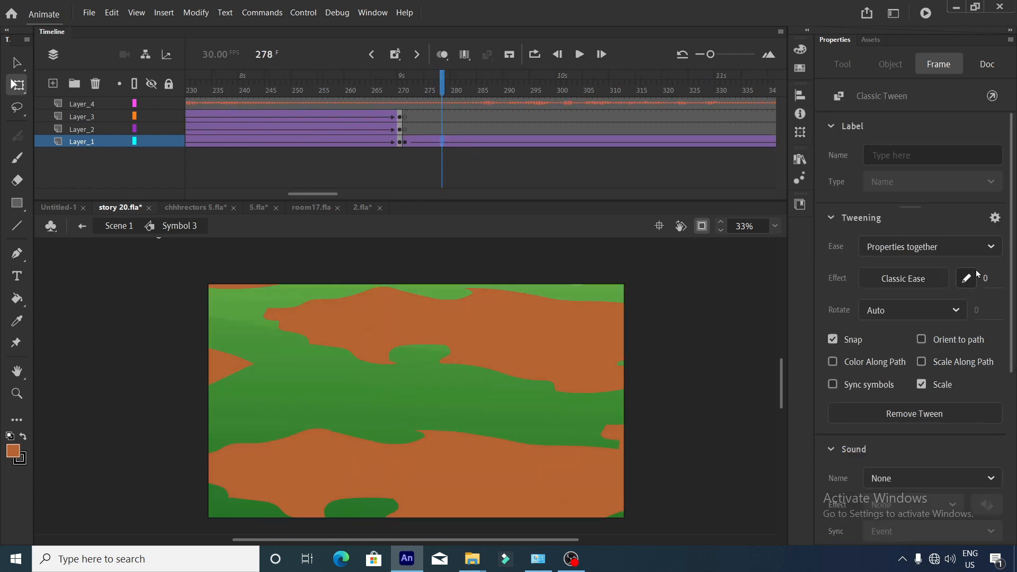
{"action": "left_click", "coordinate": [966, 278]}
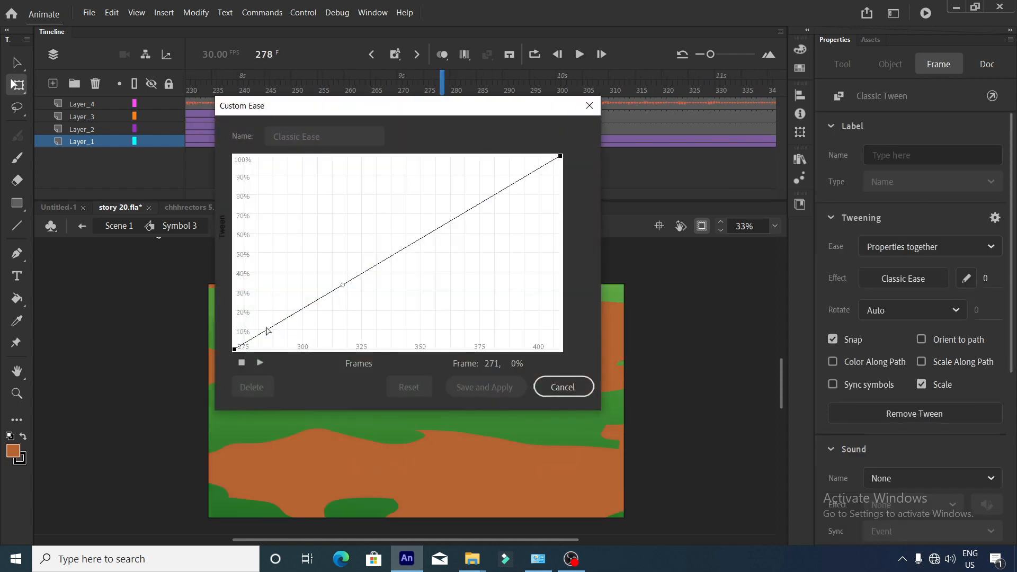
{"action": "left_click_drag", "start_coordinate": [265, 331], "coordinate": [362, 363]}
{"action": "left_click_drag", "start_coordinate": [556, 177], "coordinate": [442, 157]}
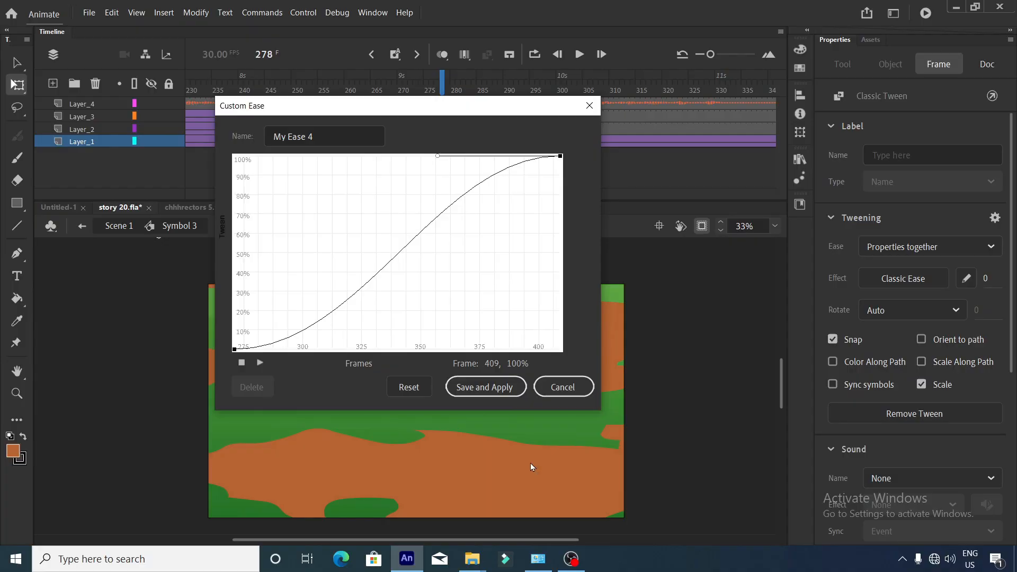
{"action": "left_click", "coordinate": [484, 386]}
Play the eased field zoom-out and the narration beyond frame 409 to find the next part of the story.
{"action": "left_click", "coordinate": [580, 54]}
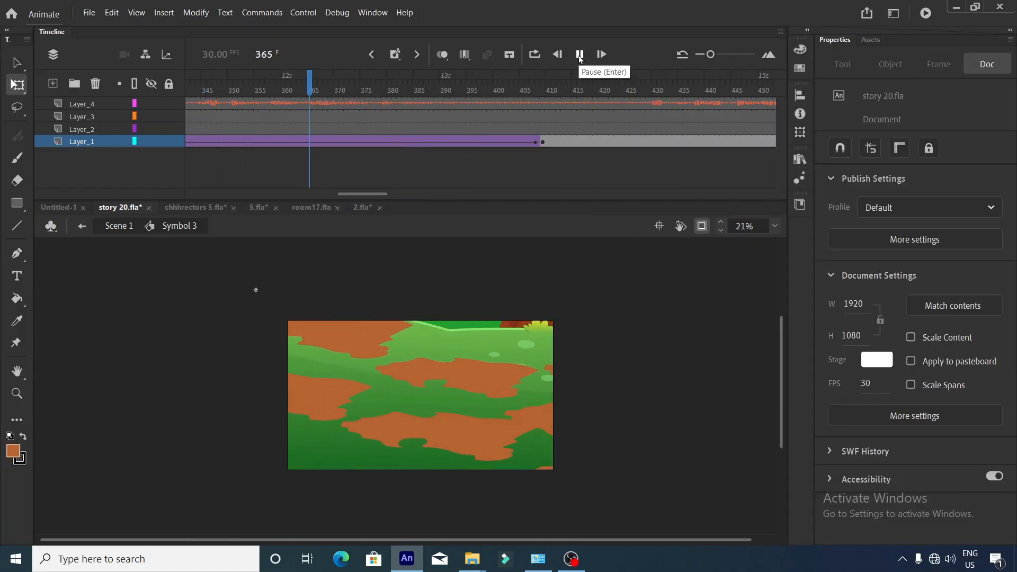
{"action": "left_click", "coordinate": [580, 58]}
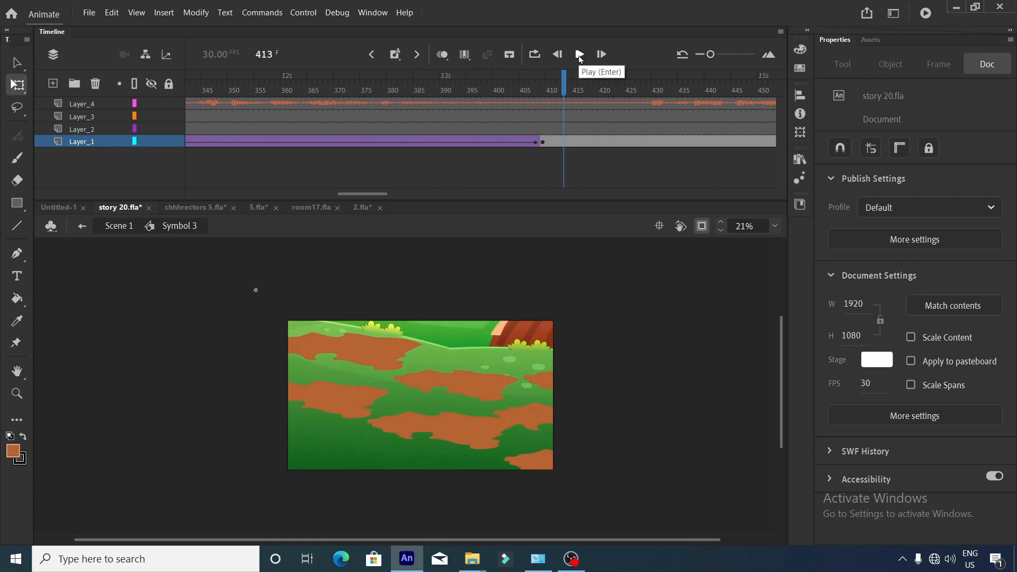
{"action": "left_click", "coordinate": [578, 56]}
{"action": "left_click", "coordinate": [469, 82]}
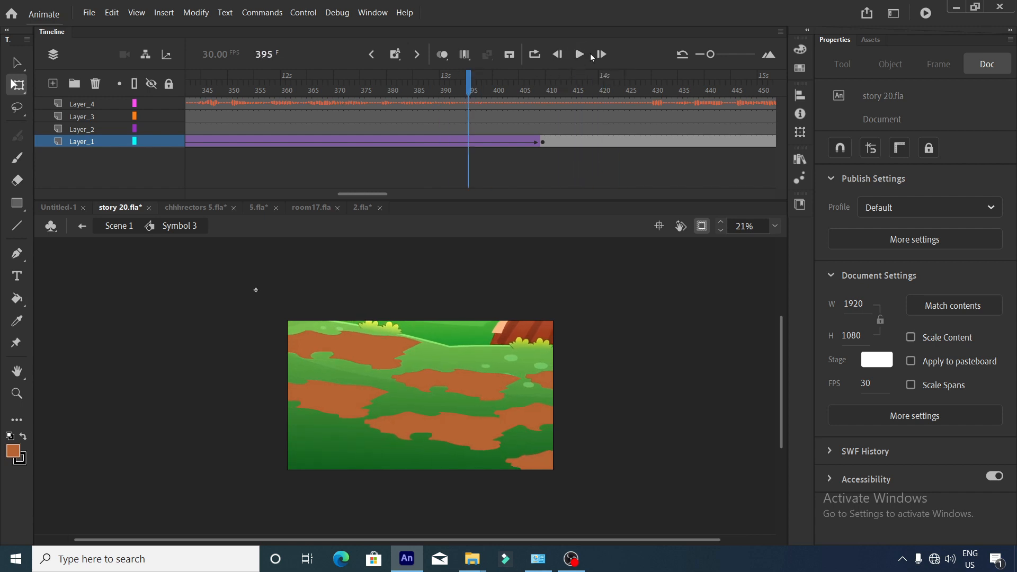
{"action": "left_click", "coordinate": [580, 55]}
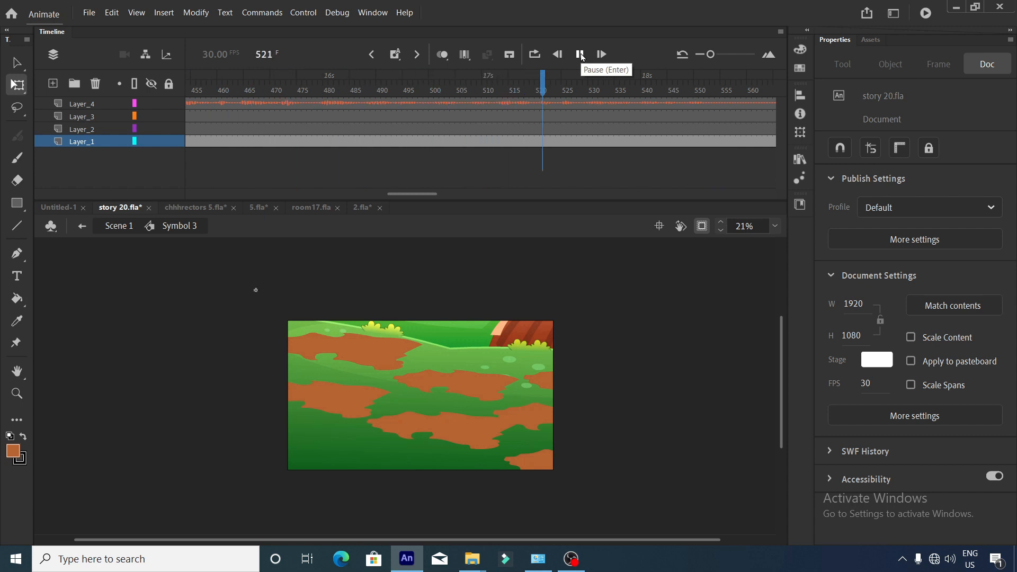
{"action": "left_click", "coordinate": [580, 55]}
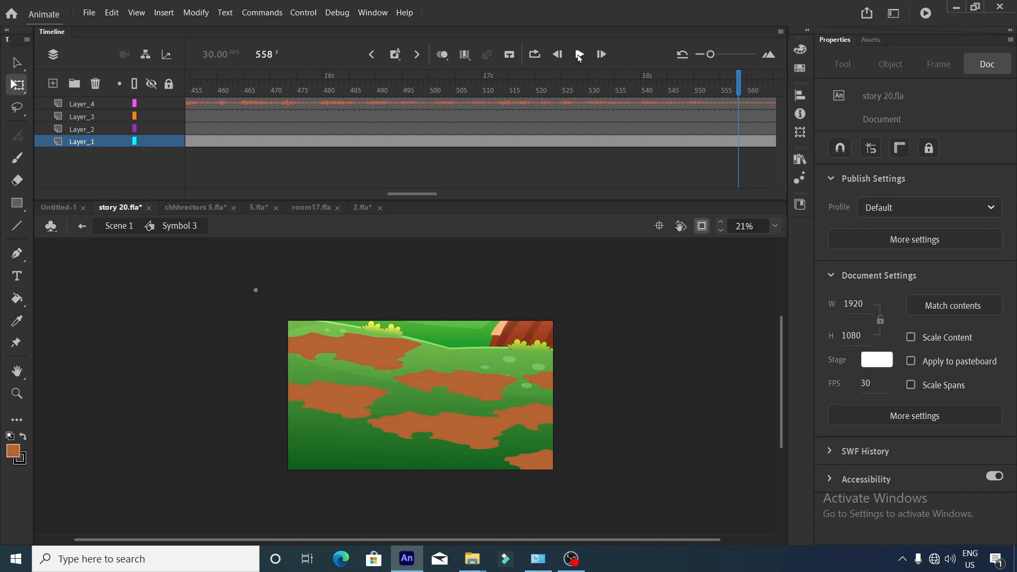
Insert a blank keyframe at frame 410 on Layer_1 and place the tree landscape background so it fills the stage.
{"action": "left_click", "coordinate": [465, 142]}
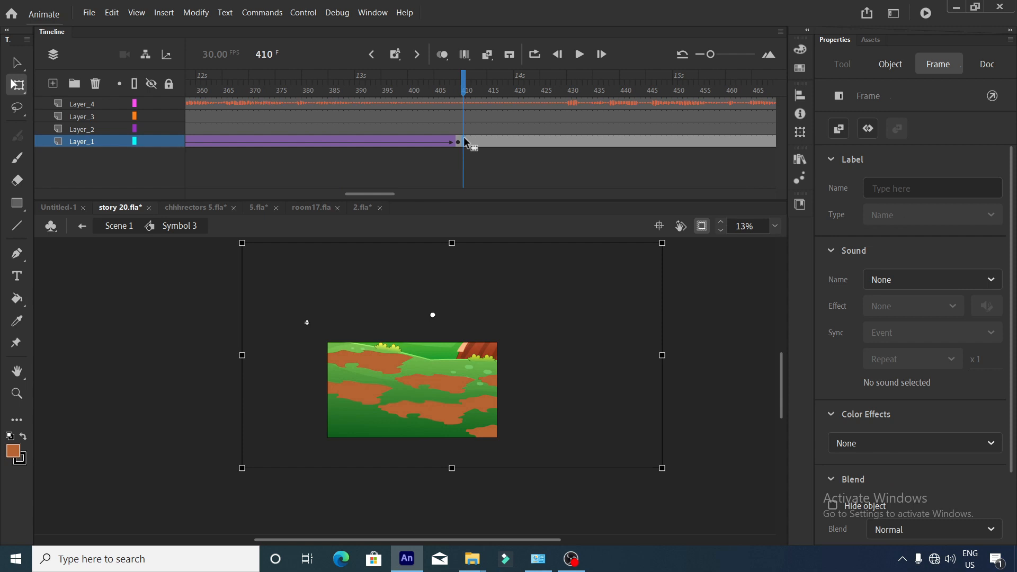
{"action": "key", "text": "F7"}
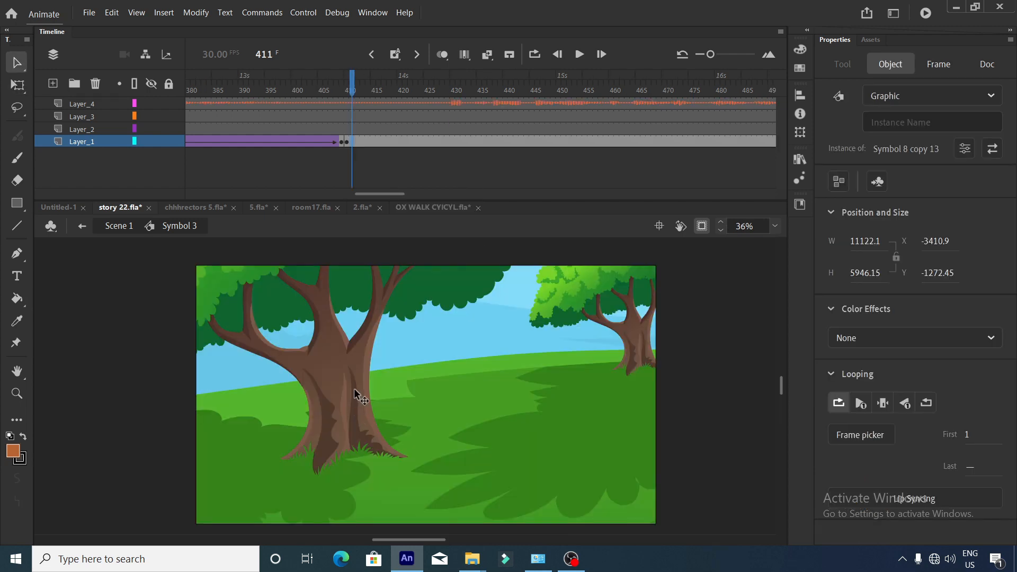
{"action": "scroll", "coordinate": [354, 388], "scroll_direction": "down", "scroll_amount": 1}
{"action": "scroll", "coordinate": [354, 389], "scroll_direction": "up", "scroll_amount": 1}
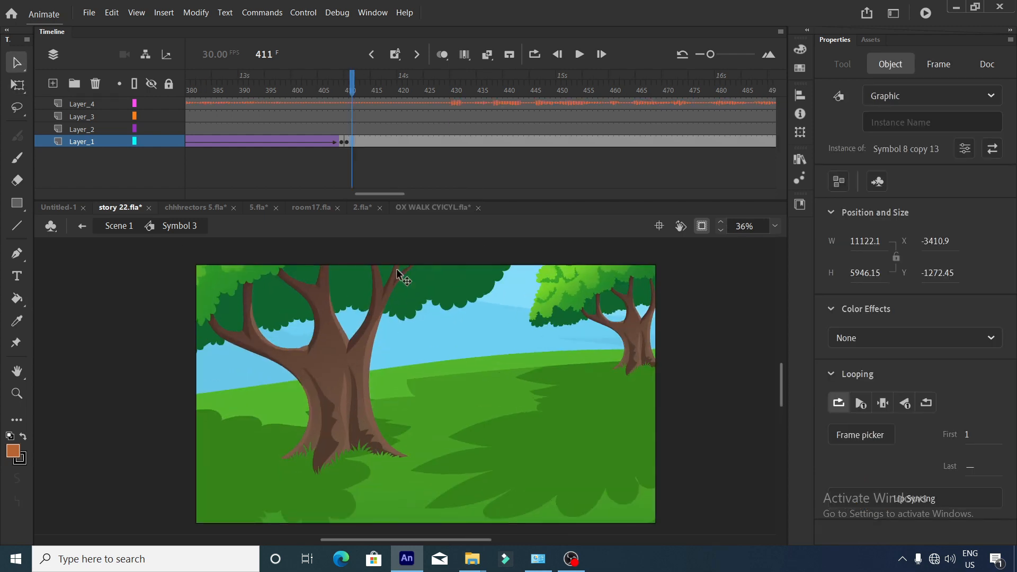
{"action": "left_click", "coordinate": [344, 142]}
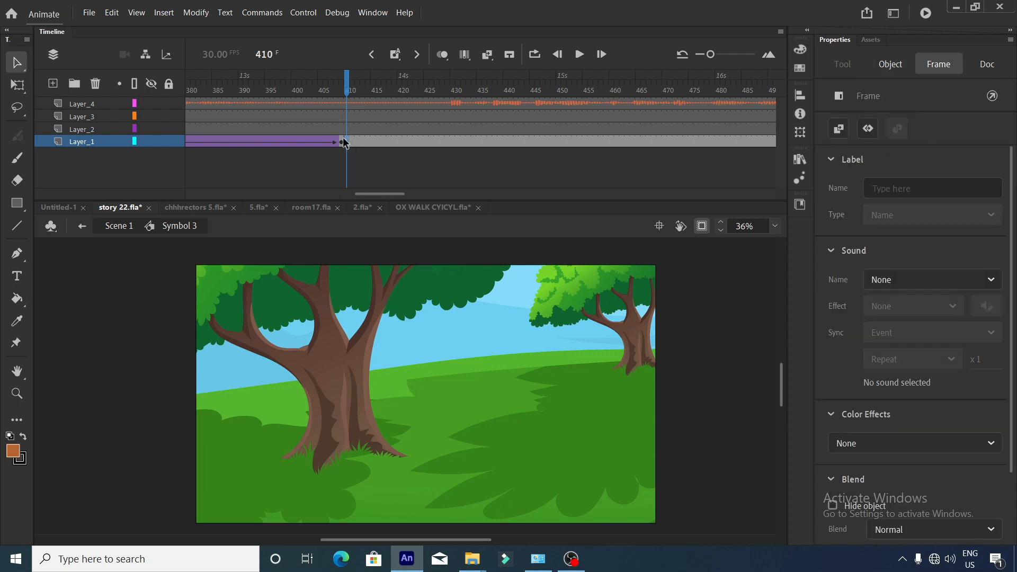
{"action": "left_click", "coordinate": [370, 358]}
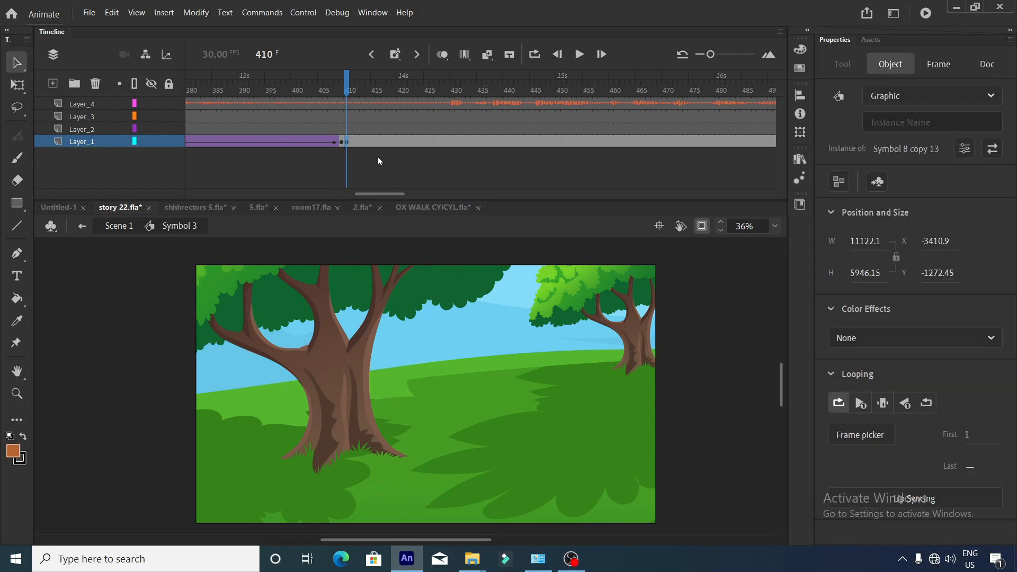
Paste the white ox onto Layer_2 at frame 410, flip it horizontally and place it on the grass left of the large tree.
{"action": "left_click", "coordinate": [343, 129]}
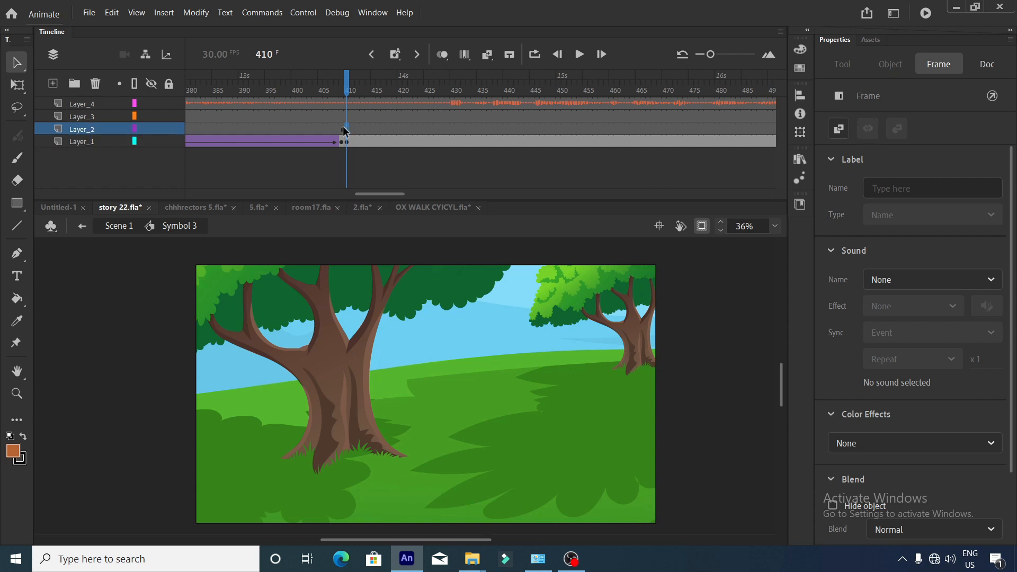
{"action": "key", "text": "ctrl+v"}
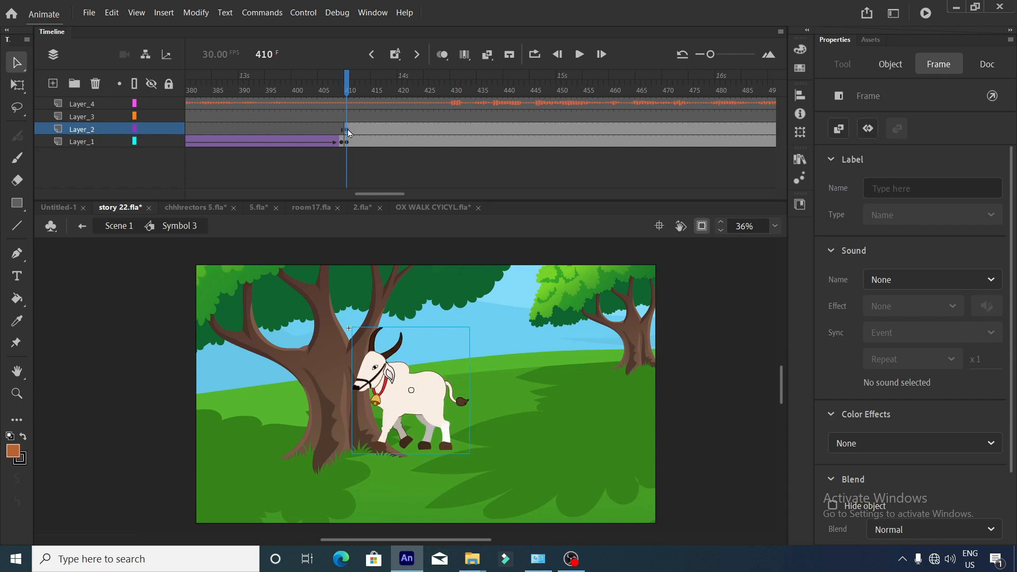
{"action": "scroll", "coordinate": [385, 416], "scroll_direction": "up", "scroll_amount": 1}
{"action": "left_click_drag", "start_coordinate": [435, 394], "coordinate": [406, 432]}
{"action": "right_click", "coordinate": [396, 431]}
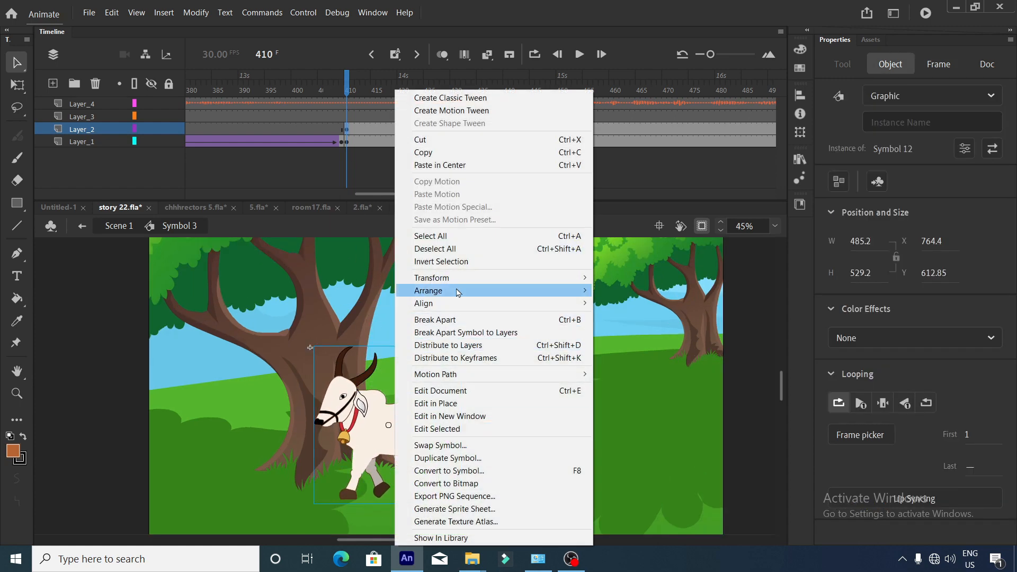
{"action": "mouse_move", "coordinate": [455, 278]}
{"action": "left_click", "coordinate": [628, 399]}
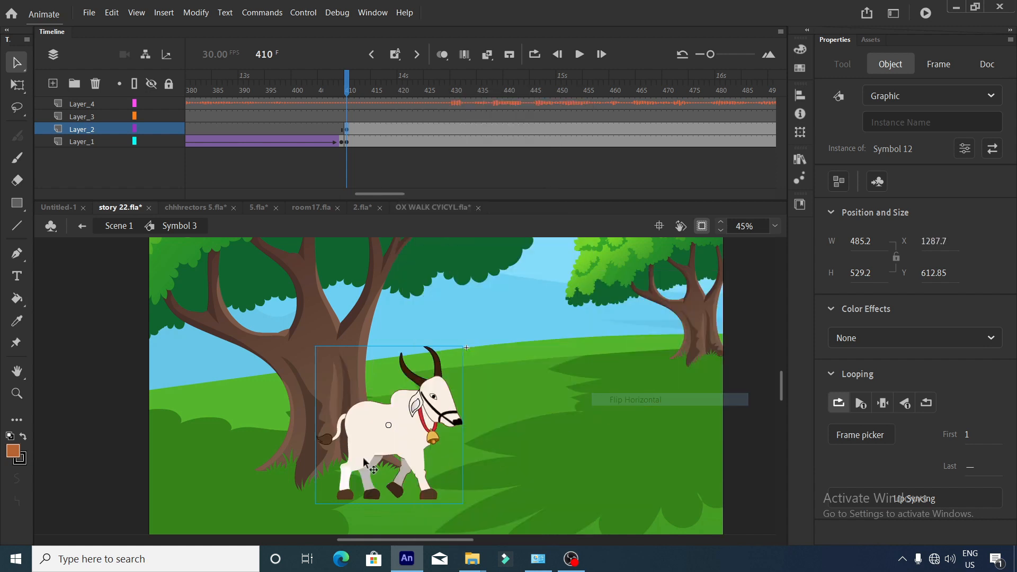
{"action": "left_click_drag", "start_coordinate": [364, 459], "coordinate": [222, 470]}
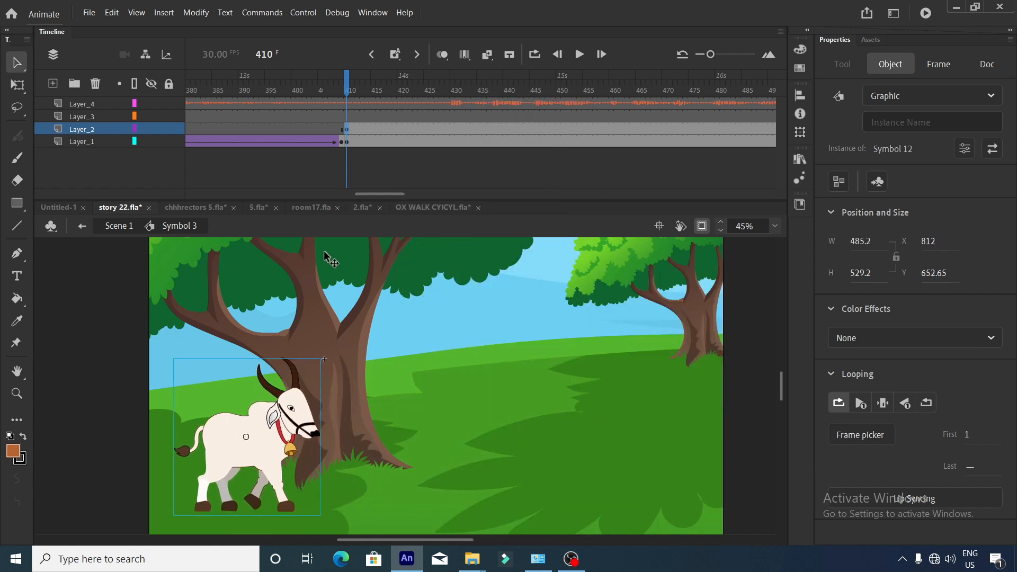
Copy the mustached man in the yellow vest from chhhrectors 5.fla and return to story 22.fla.
{"action": "left_click_drag", "start_coordinate": [370, 194], "coordinate": [383, 194]}
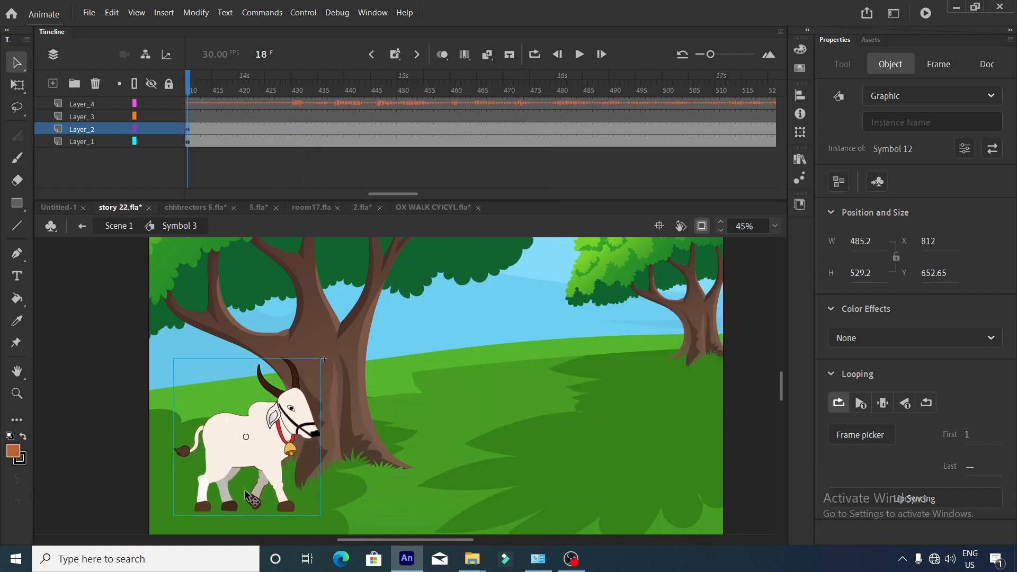
{"action": "left_click", "coordinate": [179, 212]}
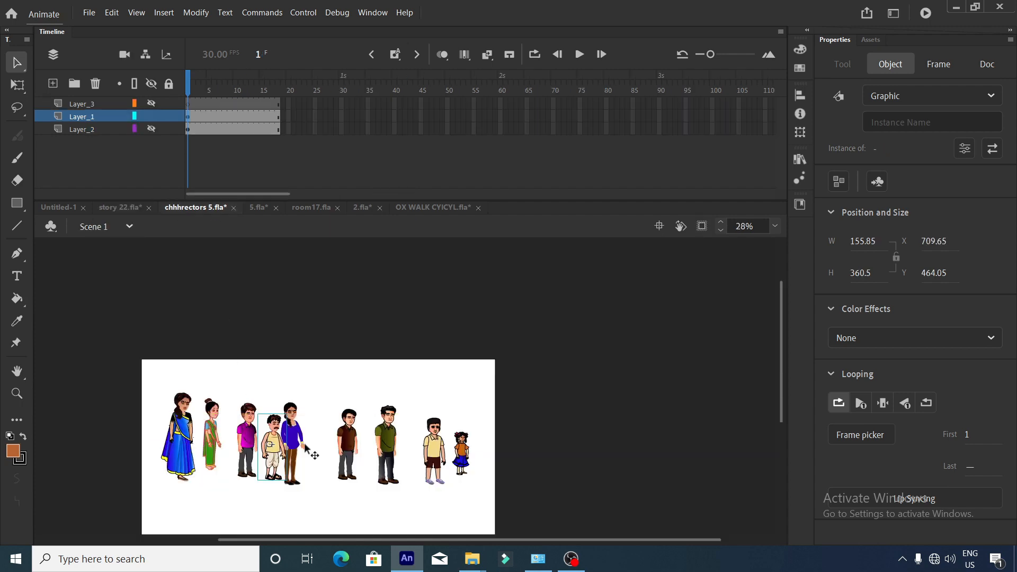
{"action": "scroll", "coordinate": [273, 452], "scroll_direction": "up", "scroll_amount": 3}
{"action": "left_click", "coordinate": [504, 461]}
{"action": "left_click", "coordinate": [430, 445]}
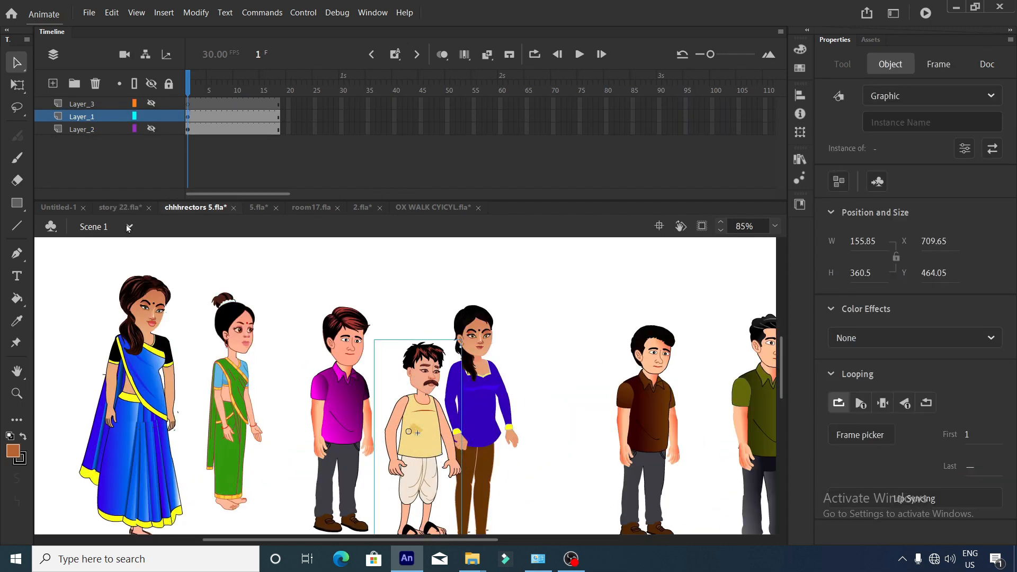
{"action": "left_click", "coordinate": [116, 210]}
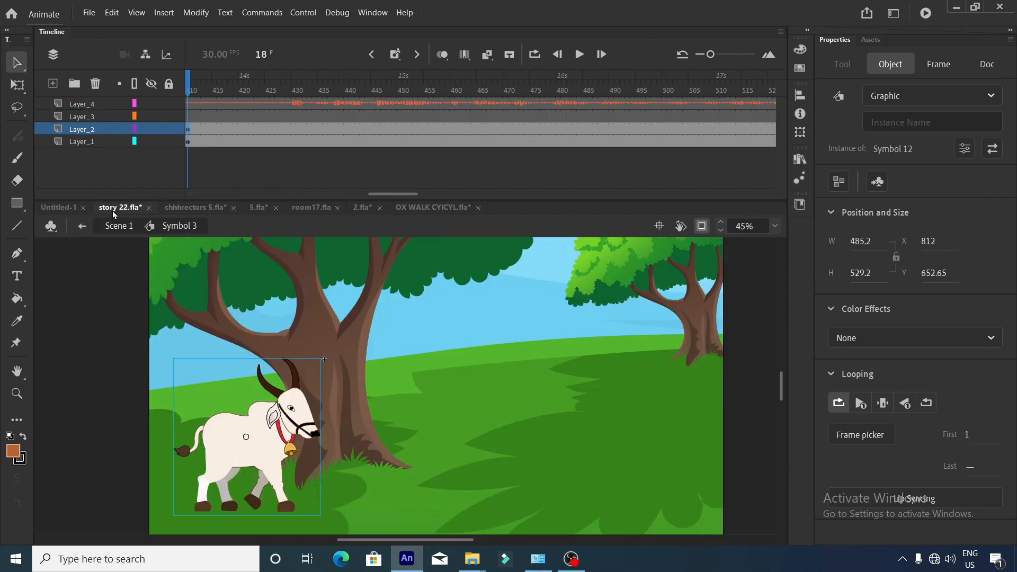
Insert a blank keyframe at frame 410 on Layer_3 and paste the man there, putting duplicate library items into a folder.
{"action": "left_click_drag", "start_coordinate": [383, 194], "coordinate": [360, 195]}
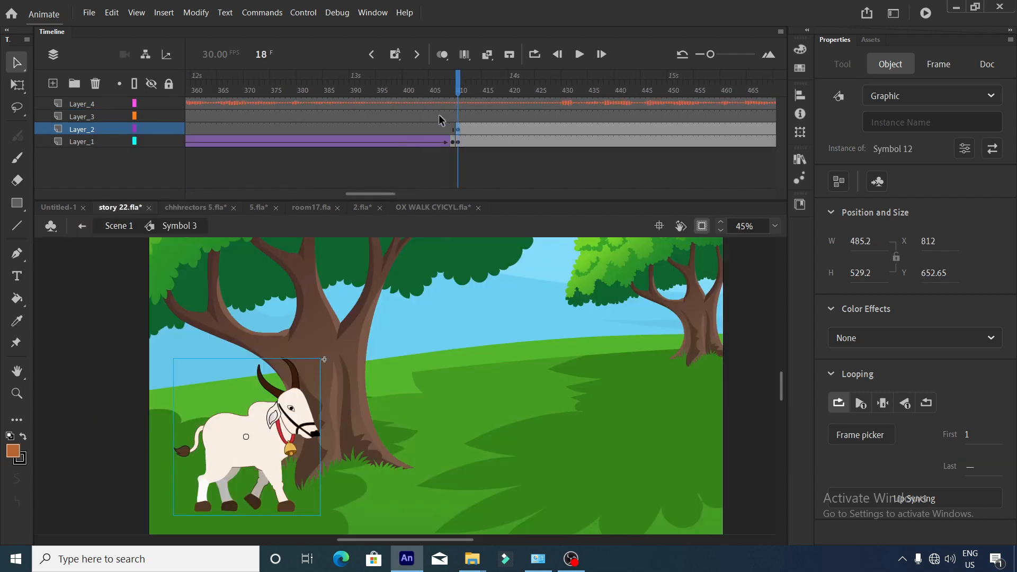
{"action": "left_click", "coordinate": [459, 116]}
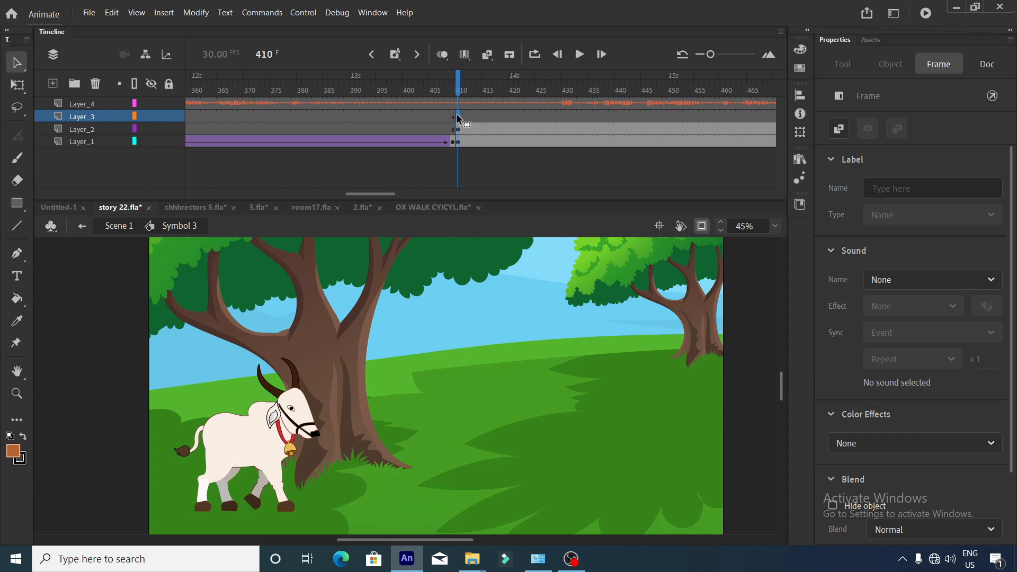
{"action": "key", "text": "ctrl+v"}
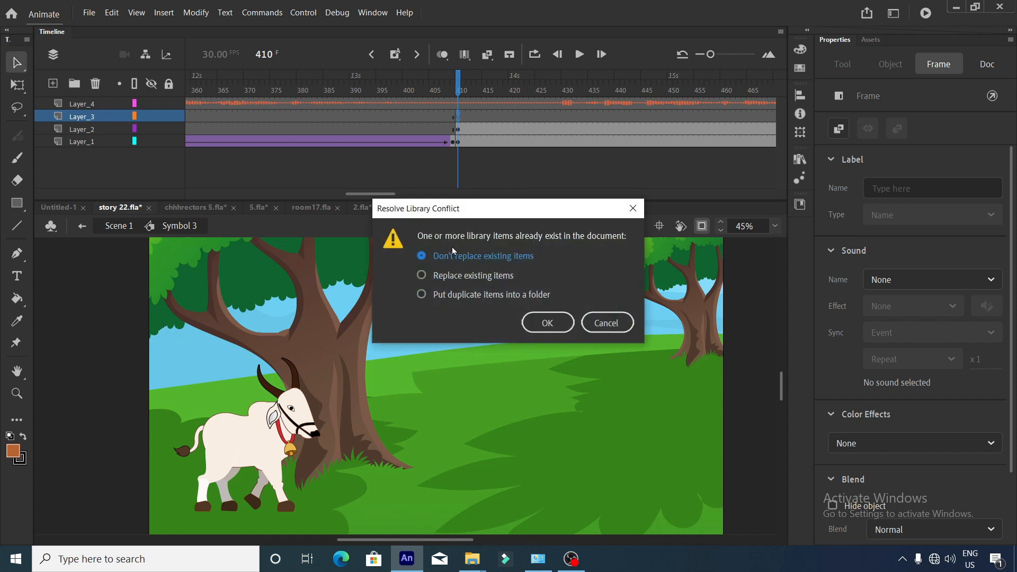
{"action": "left_click", "coordinate": [439, 294]}
{"action": "left_click", "coordinate": [547, 323]}
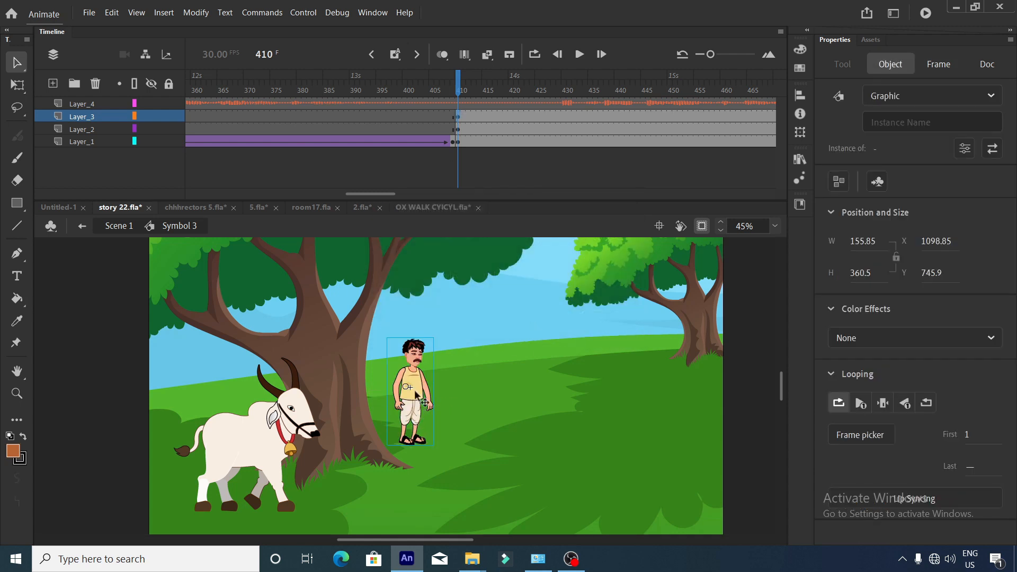
Place the man in front of the ox's head and scale him to 150%.
{"action": "left_click_drag", "start_coordinate": [415, 394], "coordinate": [346, 453]}
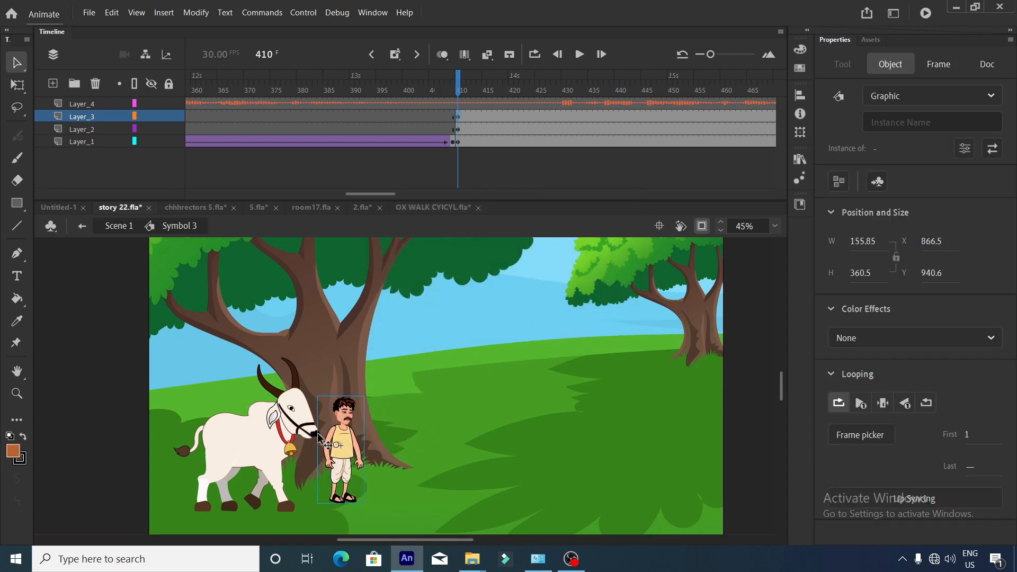
{"action": "key", "text": "ctrl+alt+s"}
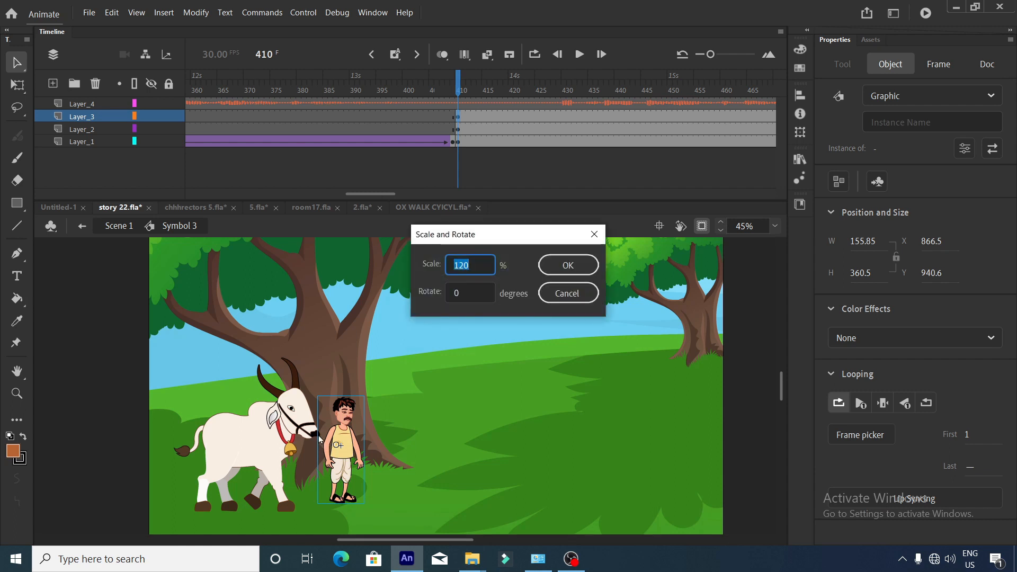
{"action": "type", "text": "150"}
{"action": "key", "text": "Return"}
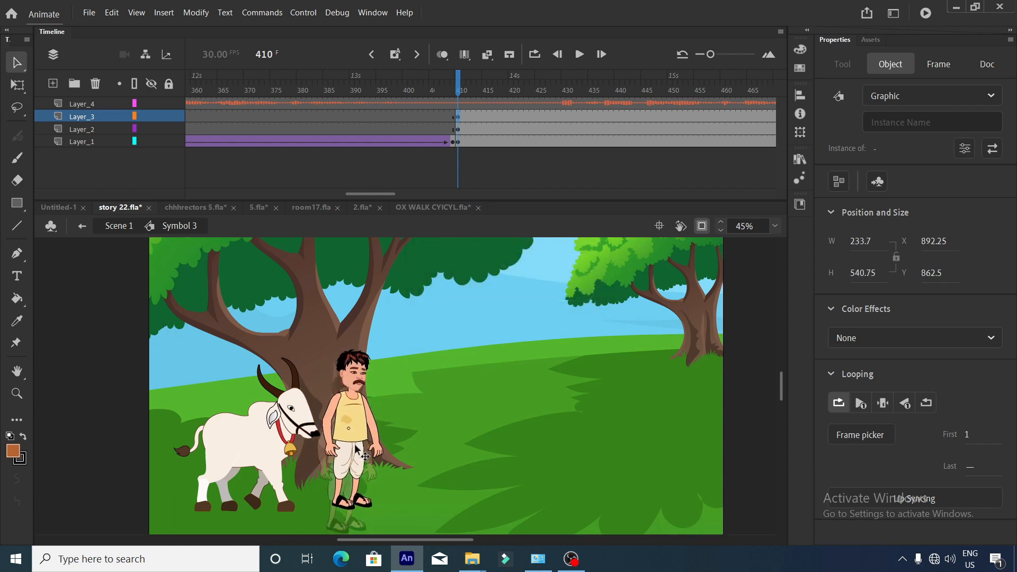
{"action": "left_click_drag", "start_coordinate": [356, 451], "coordinate": [352, 452]}
Enlarge the man by a further 105% and align his feet with the ox's hooves.
{"action": "key", "text": "ctrl+alt+s"}
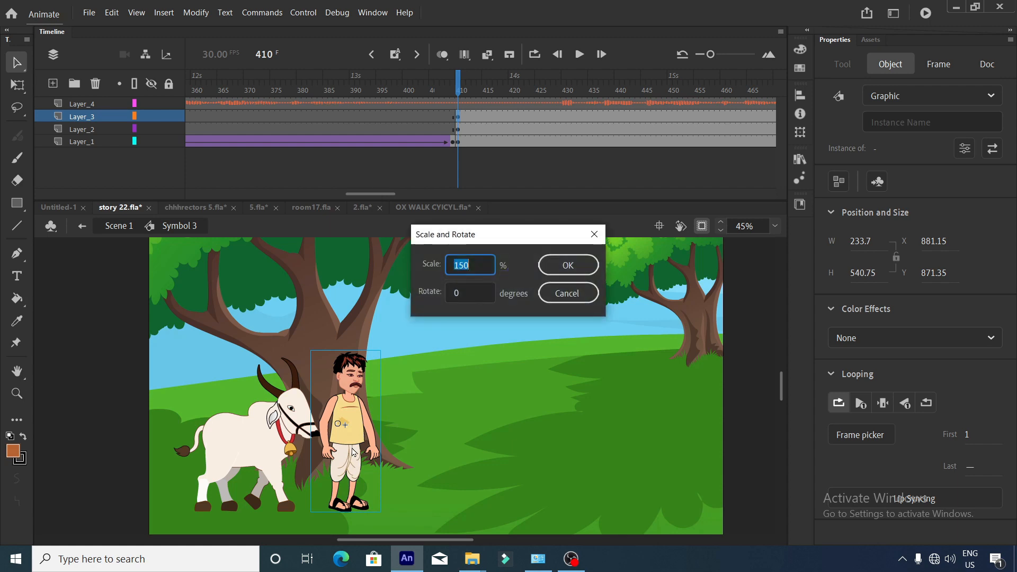
{"action": "type", "text": "10"}
{"action": "key", "text": "Return"}
{"action": "left_click_drag", "start_coordinate": [345, 431], "coordinate": [345, 424]}
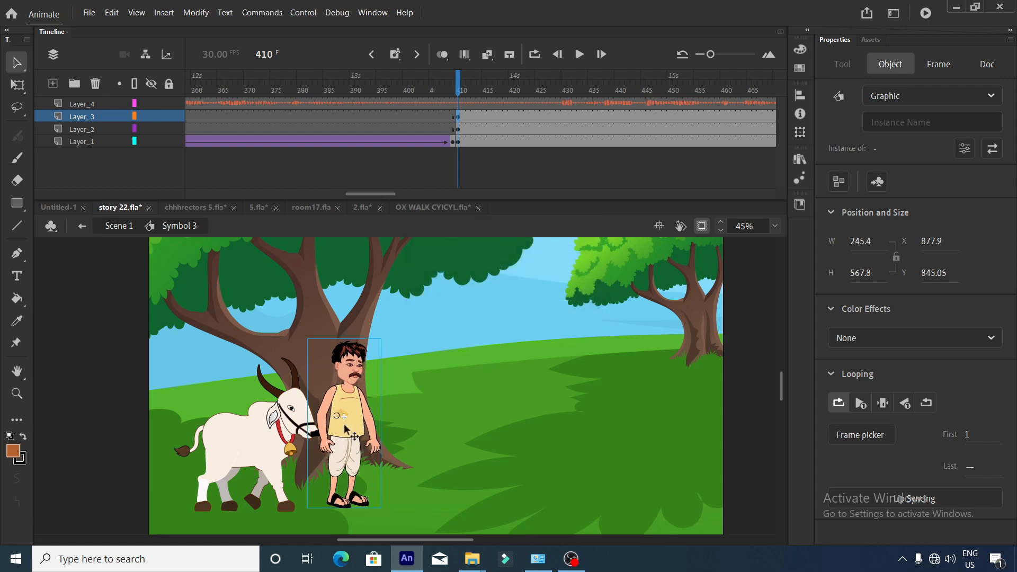
Flip the man horizontally and place him facing the ox, just beyond its muzzle.
{"action": "right_click", "coordinate": [344, 423]}
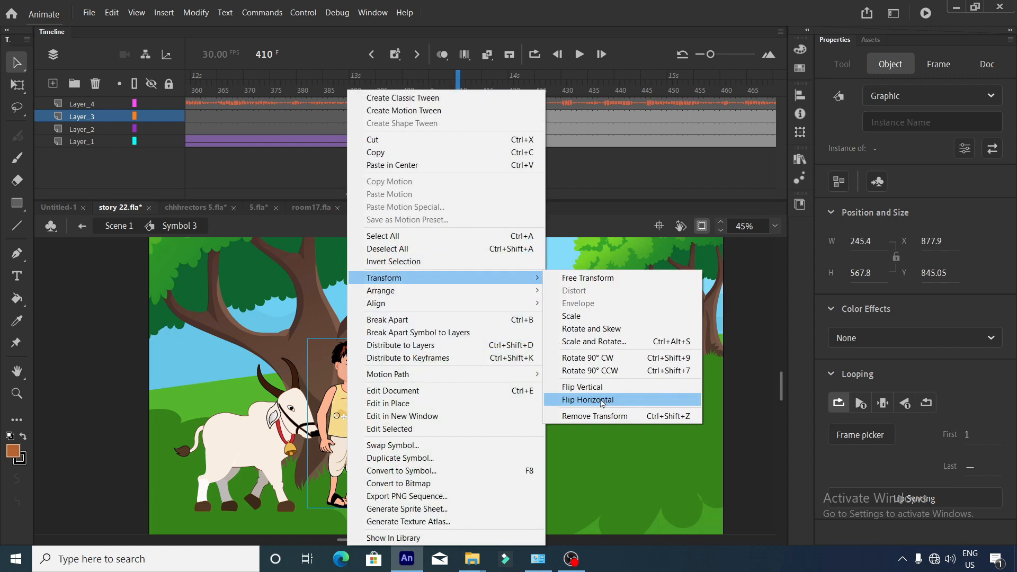
{"action": "left_click", "coordinate": [603, 395]}
{"action": "left_click_drag", "start_coordinate": [345, 426], "coordinate": [379, 424]}
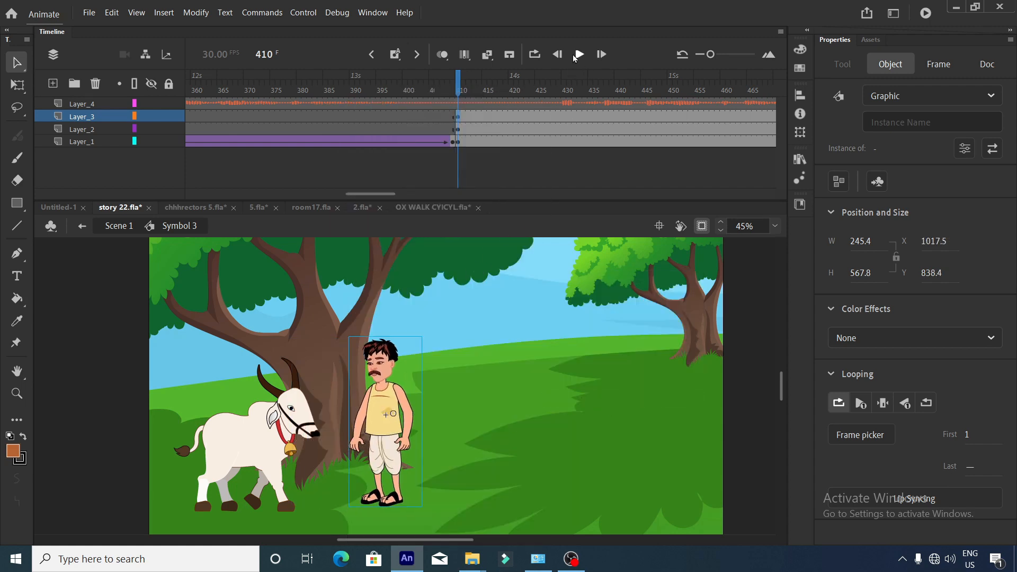
Preview the shot from frame 410 and set the ox graphic's looping to a single frame at frame 410.
{"action": "left_click", "coordinate": [575, 57]}
{"action": "left_click", "coordinate": [268, 444]}
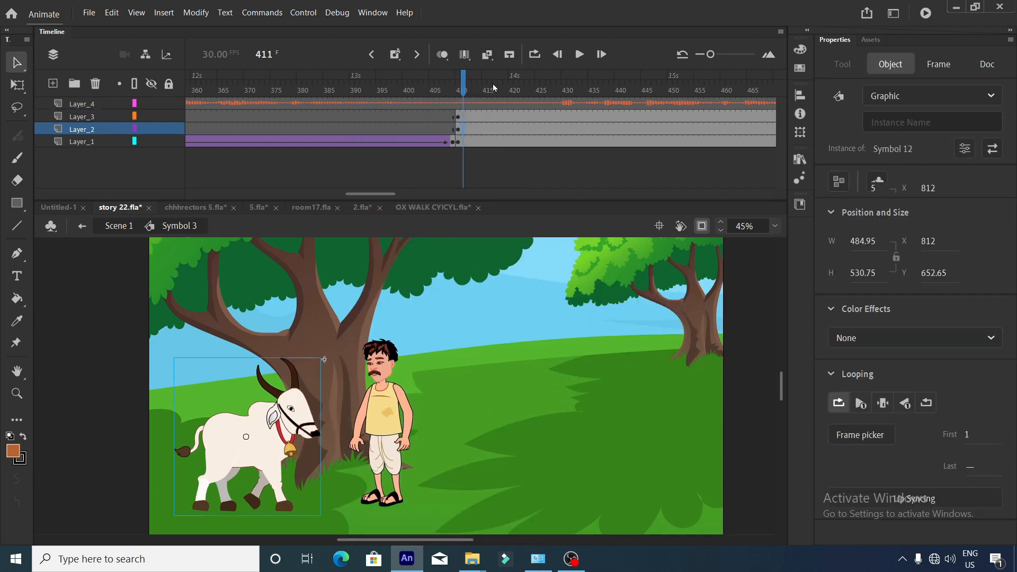
{"action": "left_click", "coordinate": [493, 88]}
{"action": "left_click", "coordinate": [458, 90]}
{"action": "scroll", "coordinate": [459, 90], "scroll_direction": "right", "scroll_amount": 1}
{"action": "left_click", "coordinate": [411, 88]}
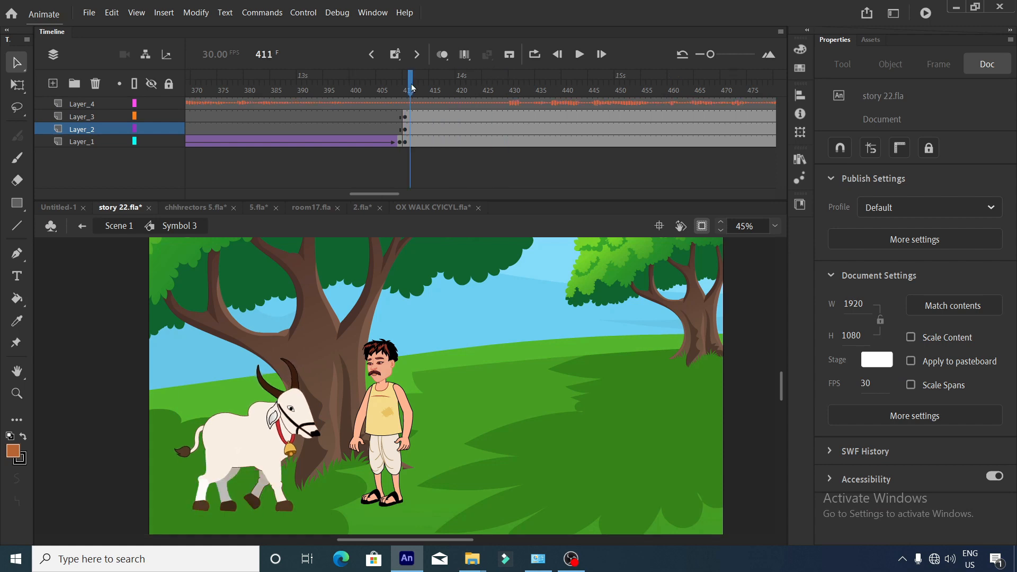
{"action": "left_click_drag", "start_coordinate": [411, 91], "coordinate": [408, 88]}
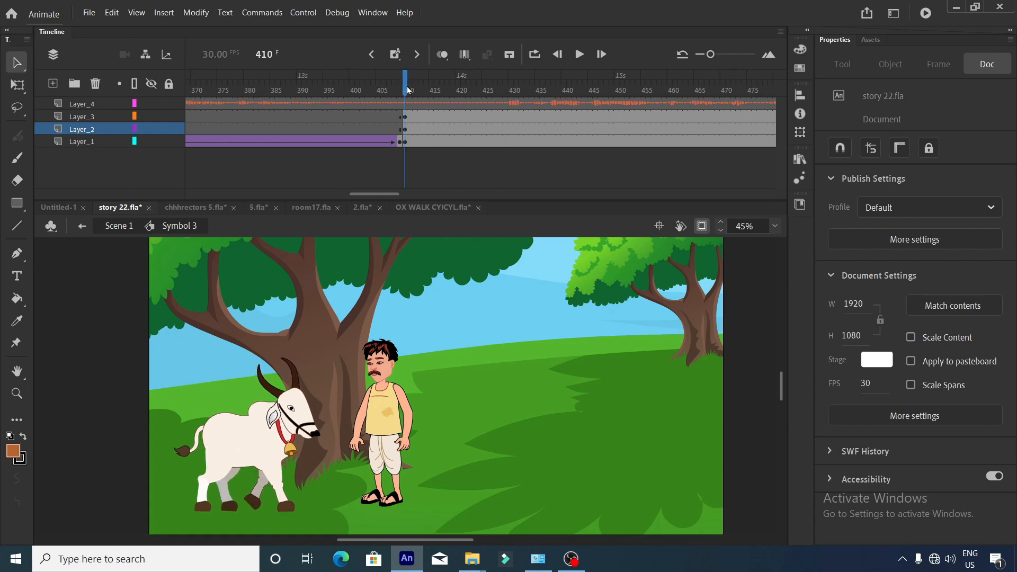
{"action": "left_click", "coordinate": [247, 451]}
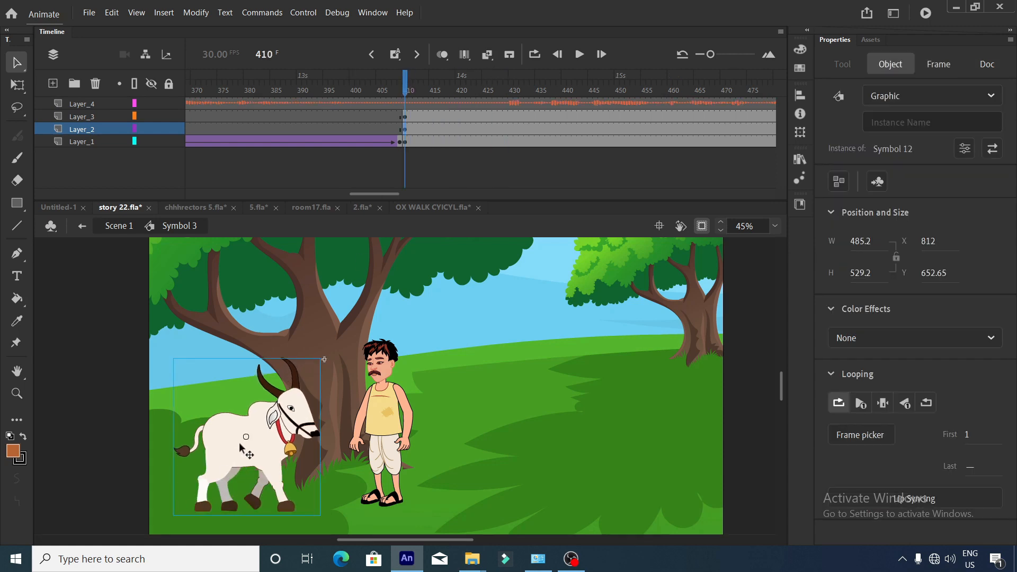
{"action": "left_click", "coordinate": [883, 403]}
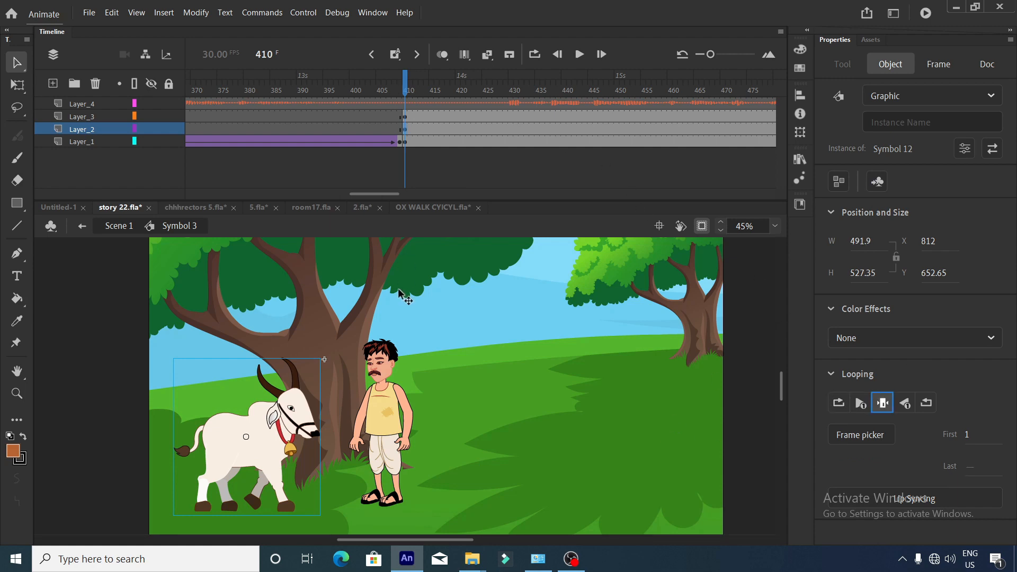
Move the man closer to the ox's muzzle and slightly lower on the grass.
{"action": "left_click_drag", "start_coordinate": [407, 129], "coordinate": [422, 168]}
{"action": "left_click_drag", "start_coordinate": [405, 395], "coordinate": [401, 399]}
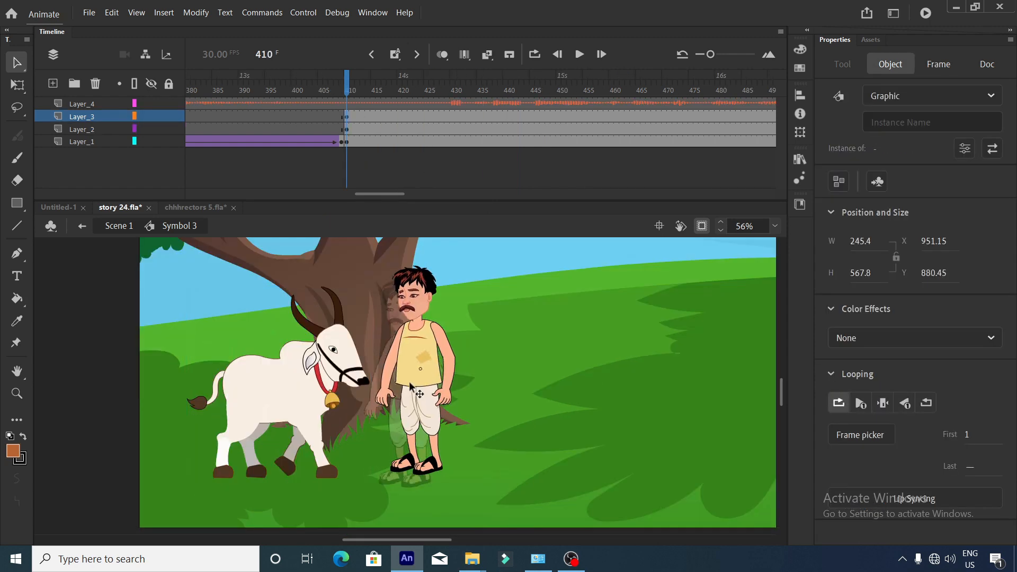
Scale the background, ox and man at frame 410 together to 150% and reposition them so the pair is framed by the stage.
{"action": "scroll", "coordinate": [401, 398], "scroll_direction": "down", "scroll_amount": 2}
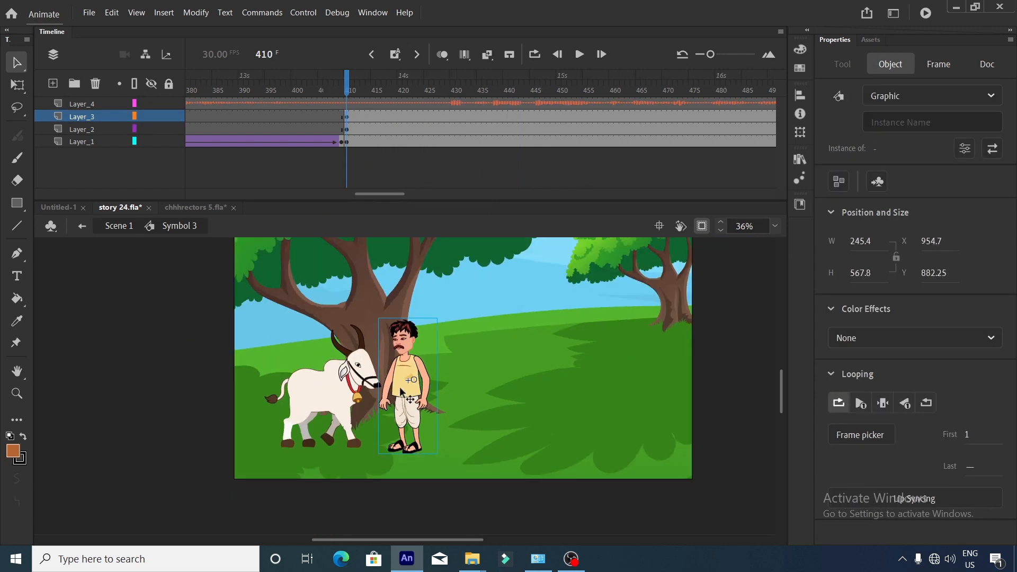
{"action": "scroll", "coordinate": [360, 366], "scroll_direction": "down", "scroll_amount": 1}
{"action": "left_click", "coordinate": [345, 143]}
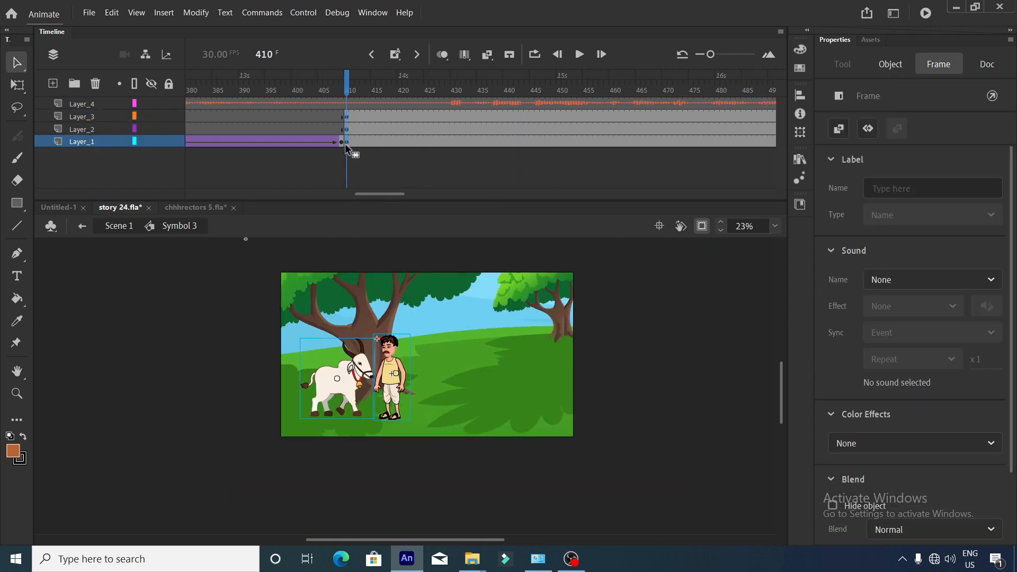
{"action": "key", "text": "ctrl+alt+s"}
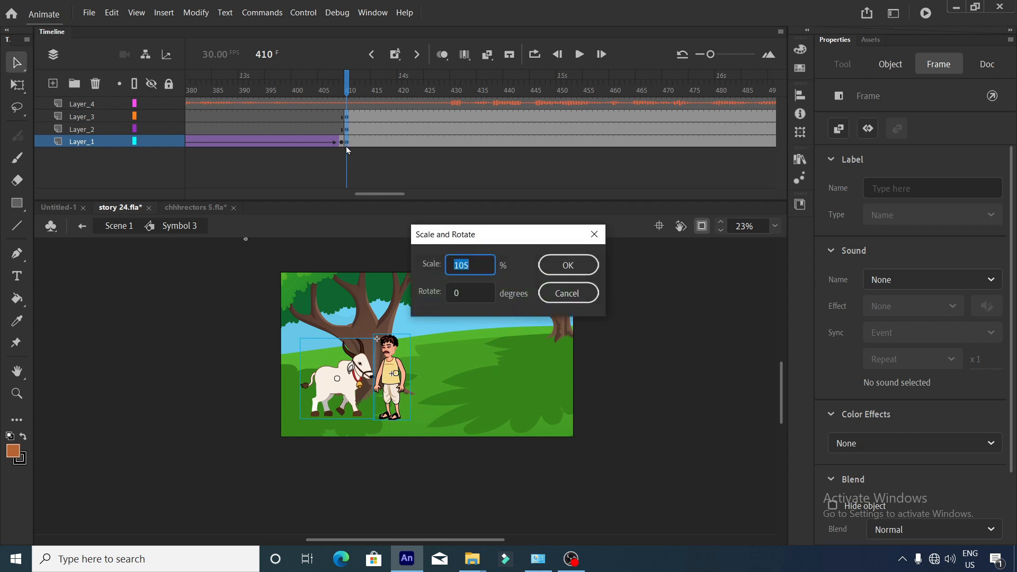
{"action": "type", "text": "150"}
{"action": "key", "text": "Return"}
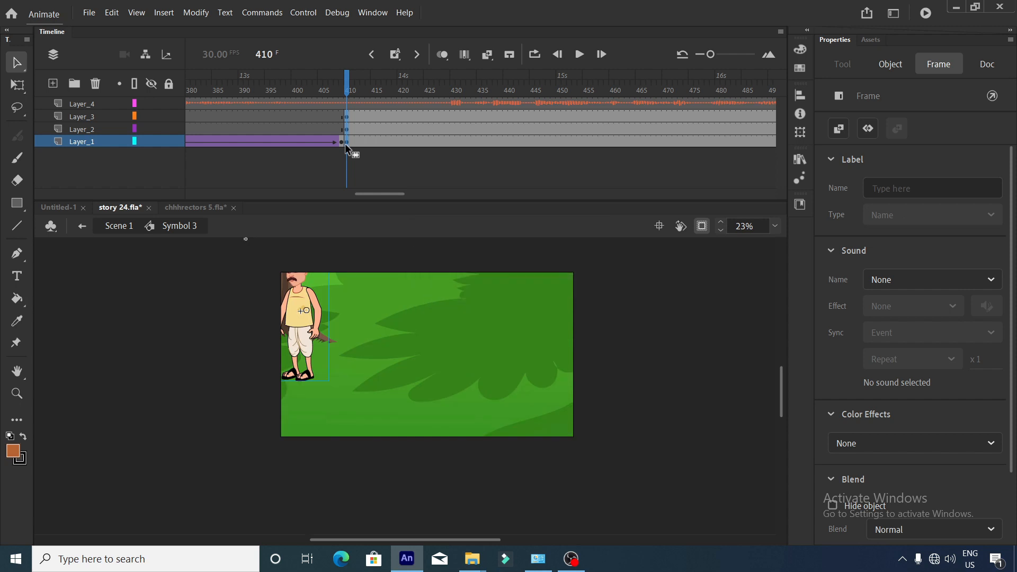
{"action": "left_click_drag", "start_coordinate": [330, 321], "coordinate": [484, 369]}
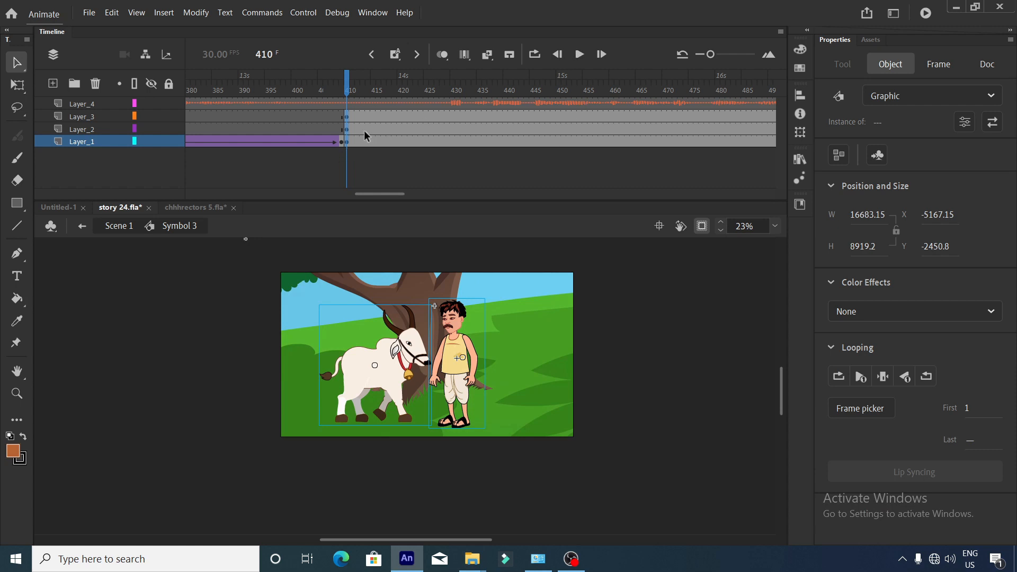
Play the narration up to frame 476 and insert keyframes there on Layer_1, Layer_2 and Layer_3.
{"action": "left_click", "coordinate": [578, 55]}
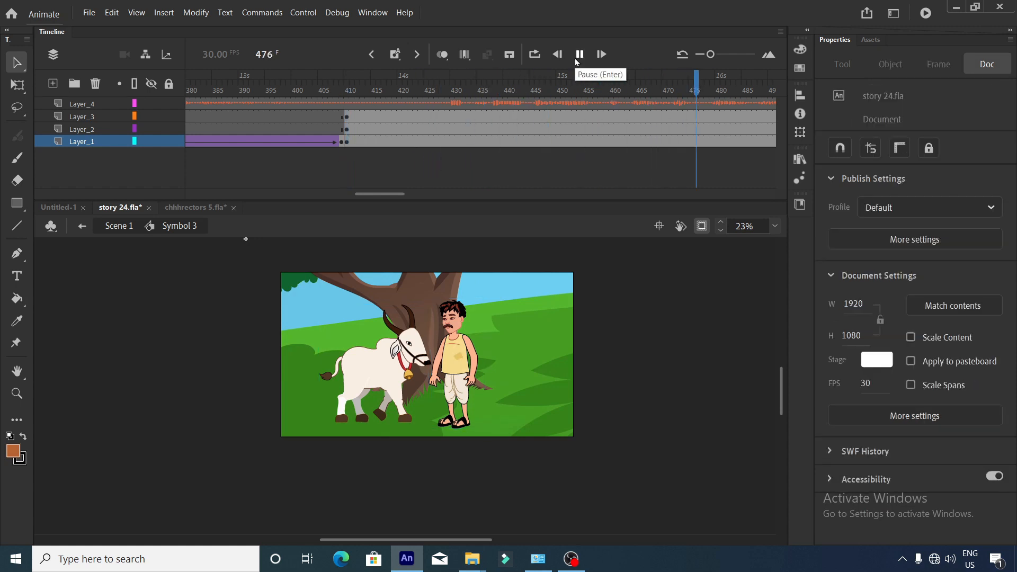
{"action": "left_click", "coordinate": [579, 56]}
{"action": "left_click", "coordinate": [612, 160]}
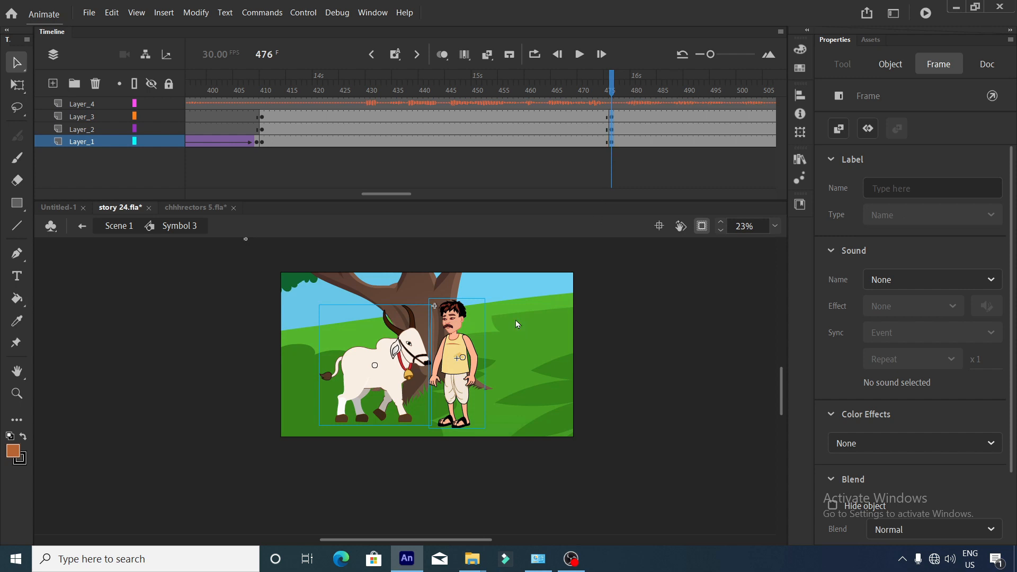
Scale and reposition the whole shot at frame 476 to 80%, and create classic tweens from frame 410 on all three layers.
{"action": "key", "text": "ctrl+alt+s"}
{"action": "type", "text": "80"}
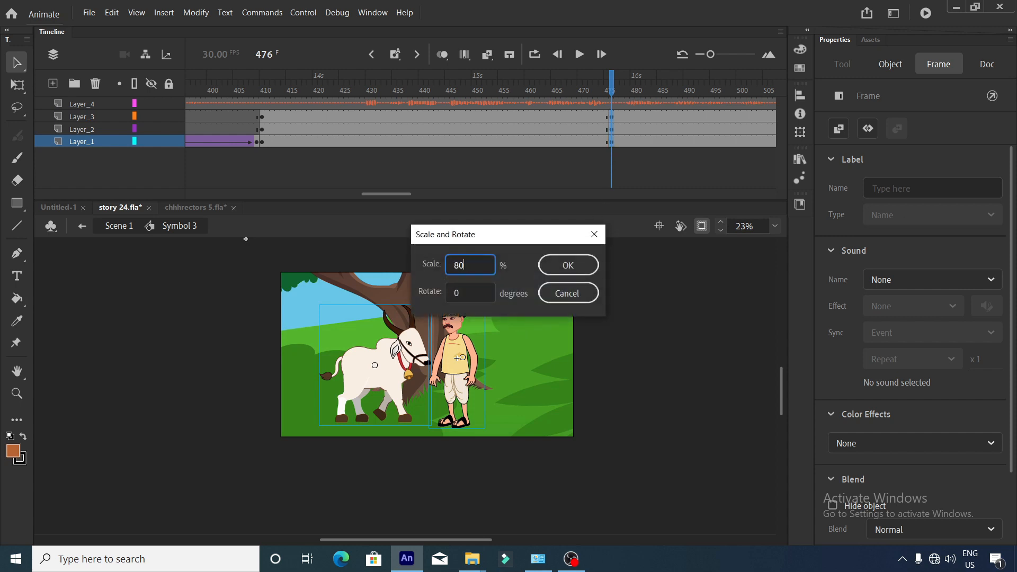
{"action": "key", "text": "Return"}
{"action": "left_click_drag", "start_coordinate": [507, 403], "coordinate": [452, 380]}
{"action": "left_click_drag", "start_coordinate": [355, 116], "coordinate": [354, 146]}
Preview the zoom-out and move the background, ox and man slightly upward together at frame 476.
{"action": "left_click", "coordinate": [578, 55]}
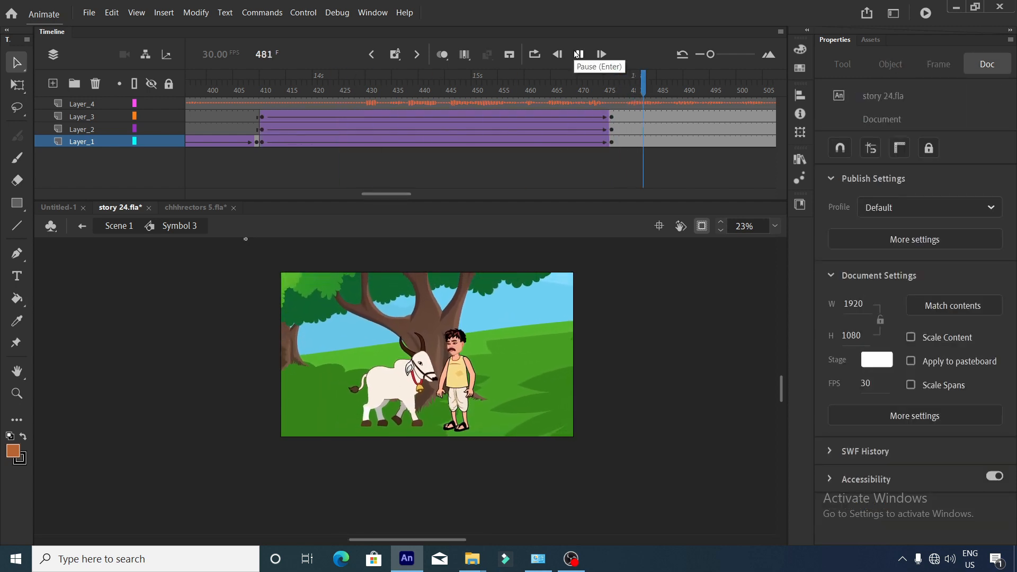
{"action": "left_click", "coordinate": [578, 54]}
{"action": "left_click", "coordinate": [611, 117]}
{"action": "left_click", "coordinate": [414, 390]}
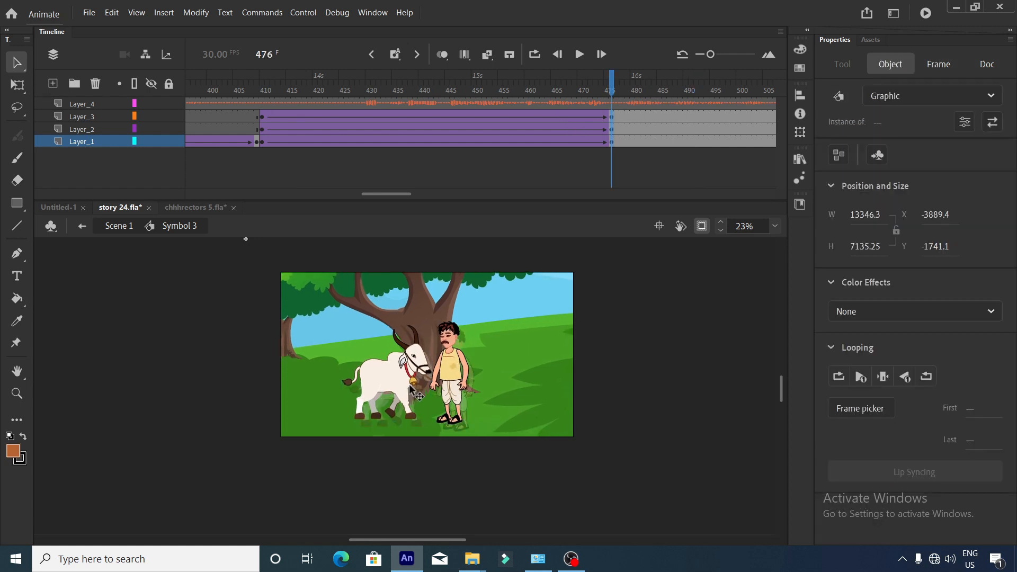
{"action": "left_click_drag", "start_coordinate": [409, 386], "coordinate": [412, 375]}
Compare the framing at frames 410 and 476 and play the zoom-out between them.
{"action": "left_click", "coordinate": [263, 89]}
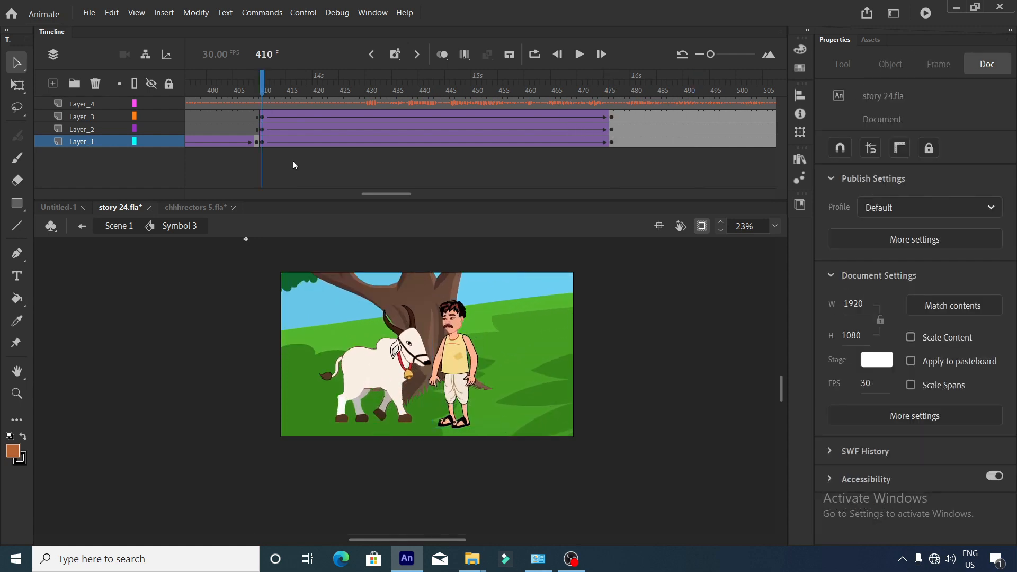
{"action": "left_click", "coordinate": [611, 104]}
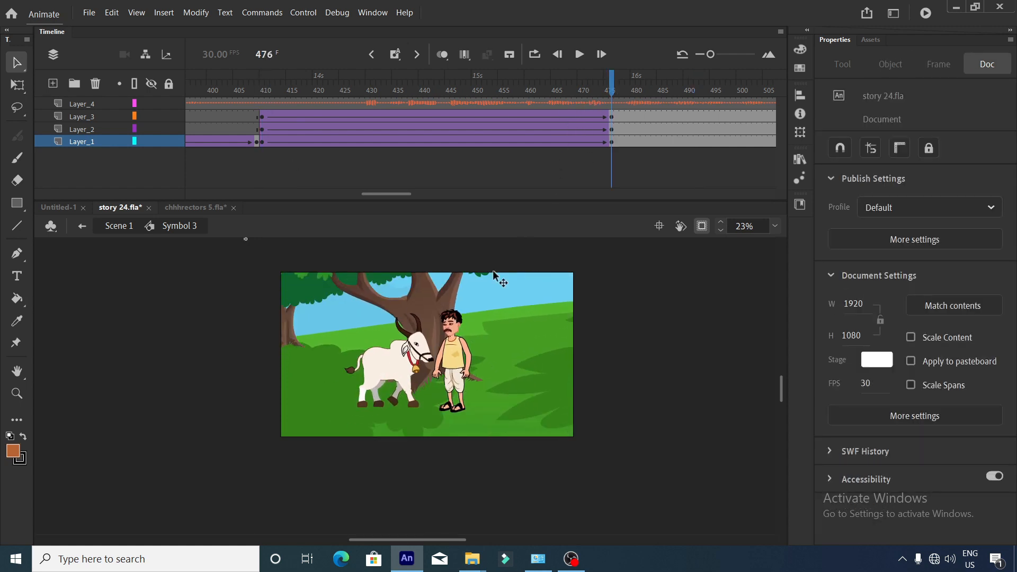
{"action": "left_click", "coordinate": [263, 94]}
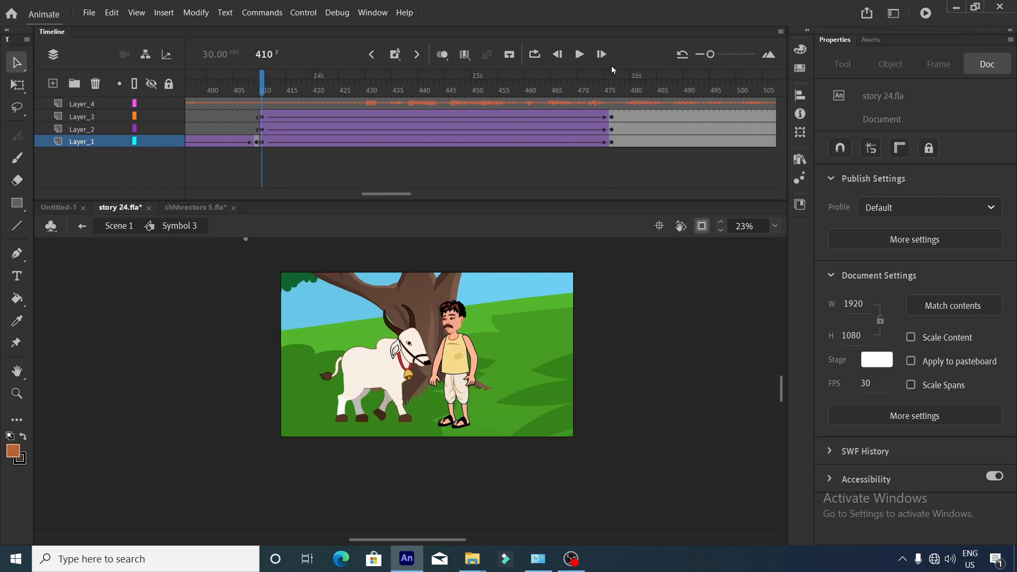
{"action": "left_click", "coordinate": [578, 54]}
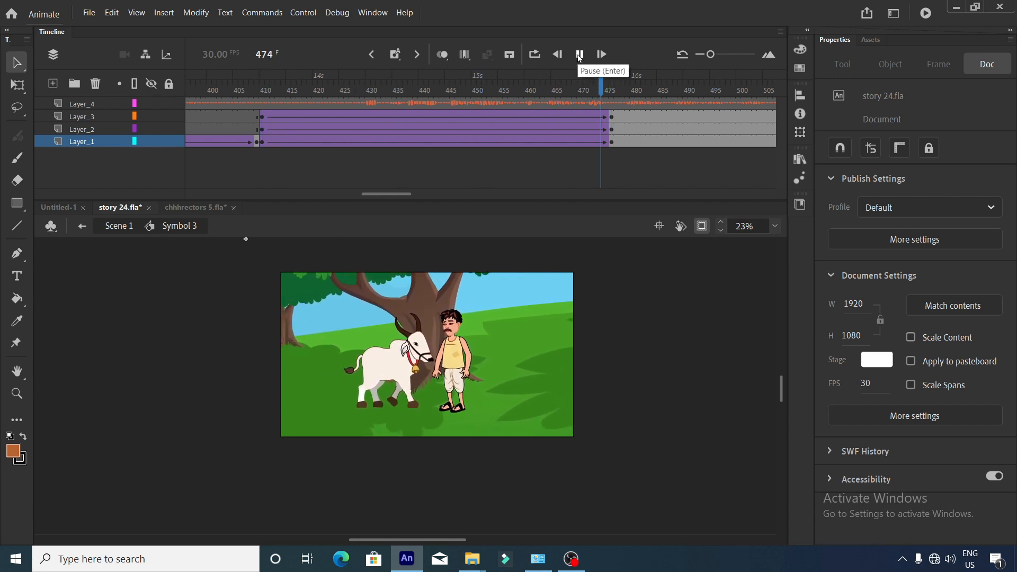
Play the narration onward from frame 476 to find where the following shot ends.
{"action": "left_click", "coordinate": [579, 54]}
{"action": "left_click", "coordinate": [612, 91]}
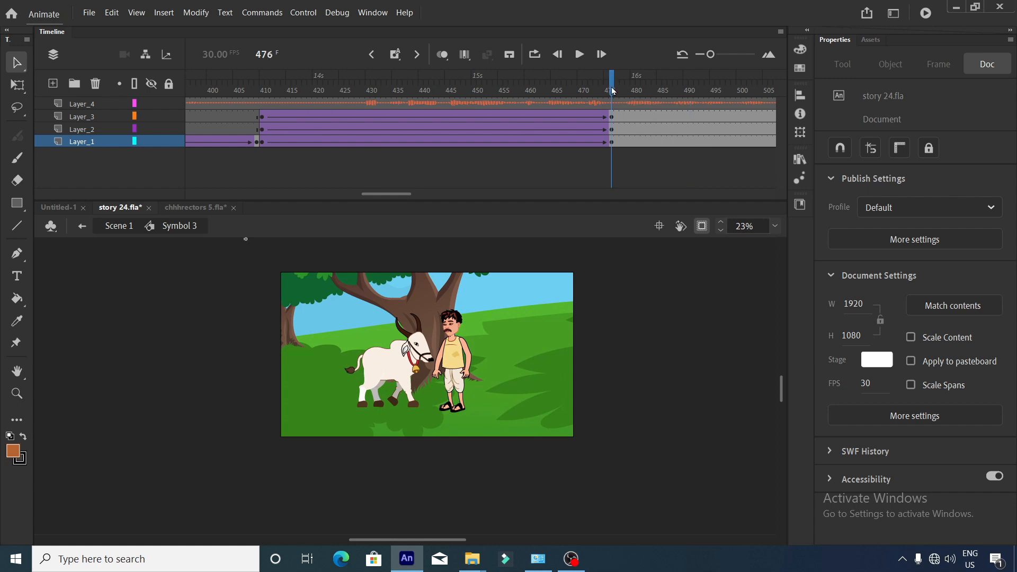
{"action": "left_click", "coordinate": [579, 54]}
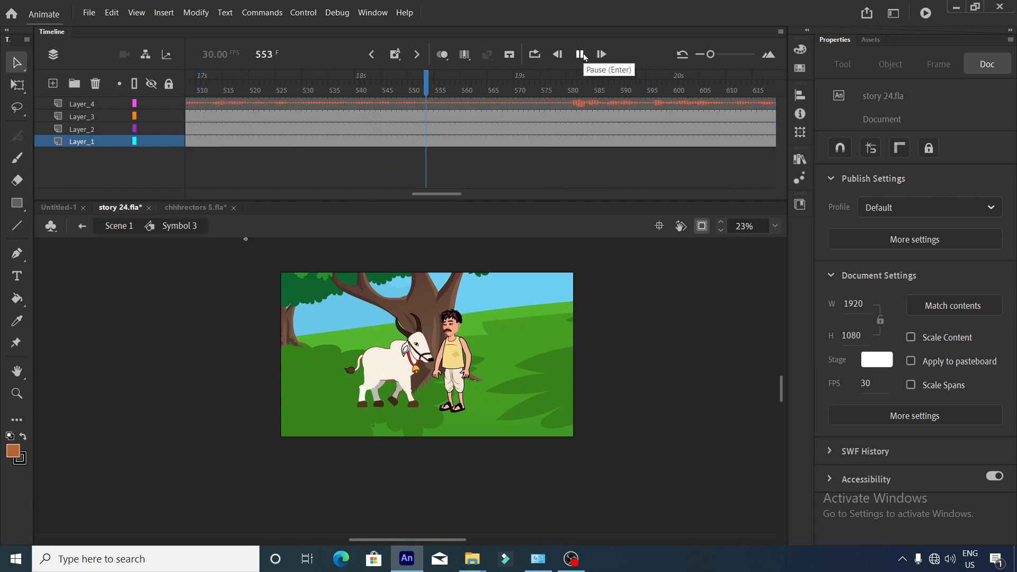
{"action": "left_click", "coordinate": [581, 55]}
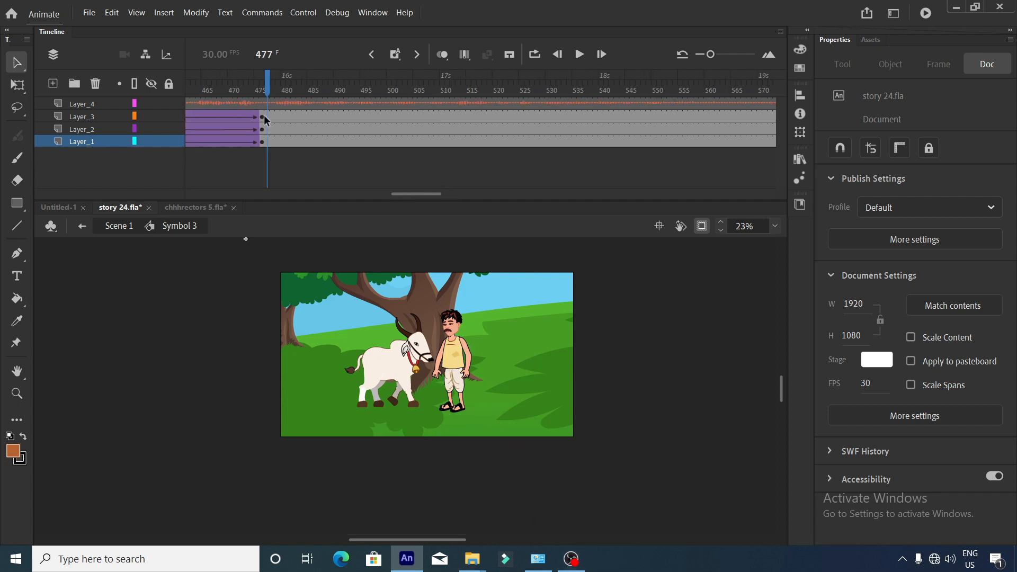
Clear the man and ox from frame 477 onward, and enlarge the Layer_1 background there until plain grass fills the stage.
{"action": "left_click", "coordinate": [266, 116]}
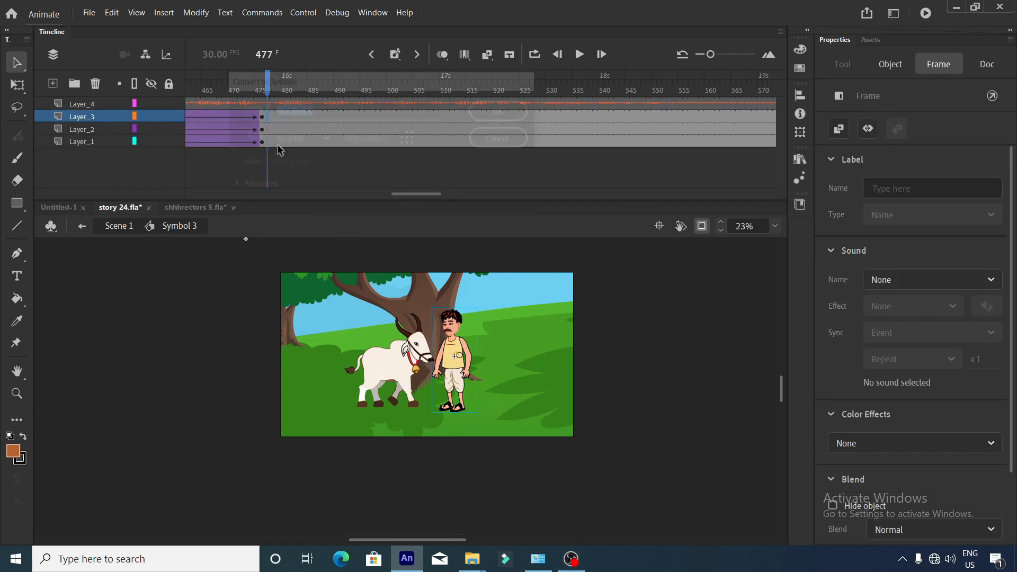
{"action": "key", "text": "shift+F5"}
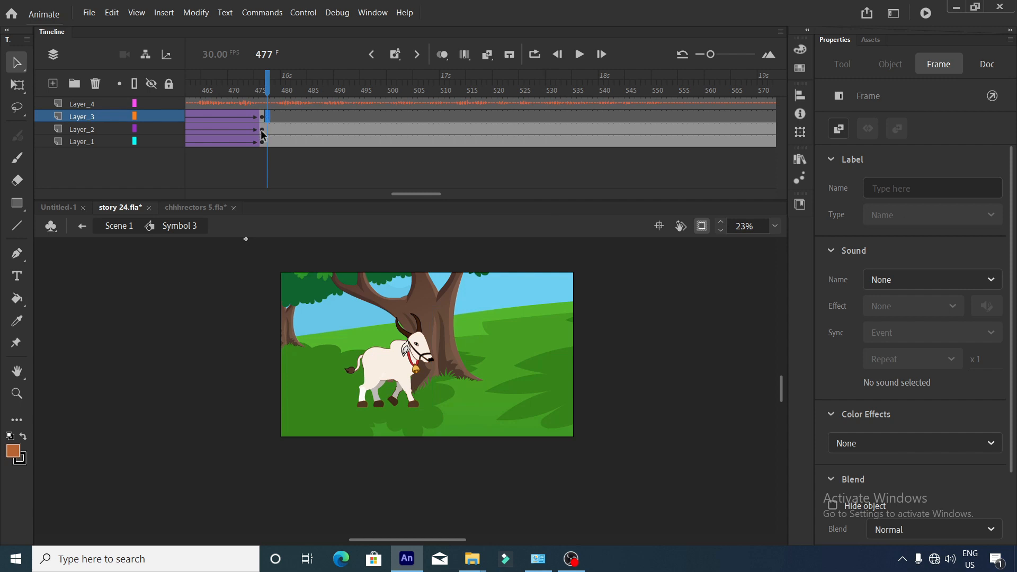
{"action": "left_click", "coordinate": [266, 129]}
{"action": "key", "text": "shift+F5"}
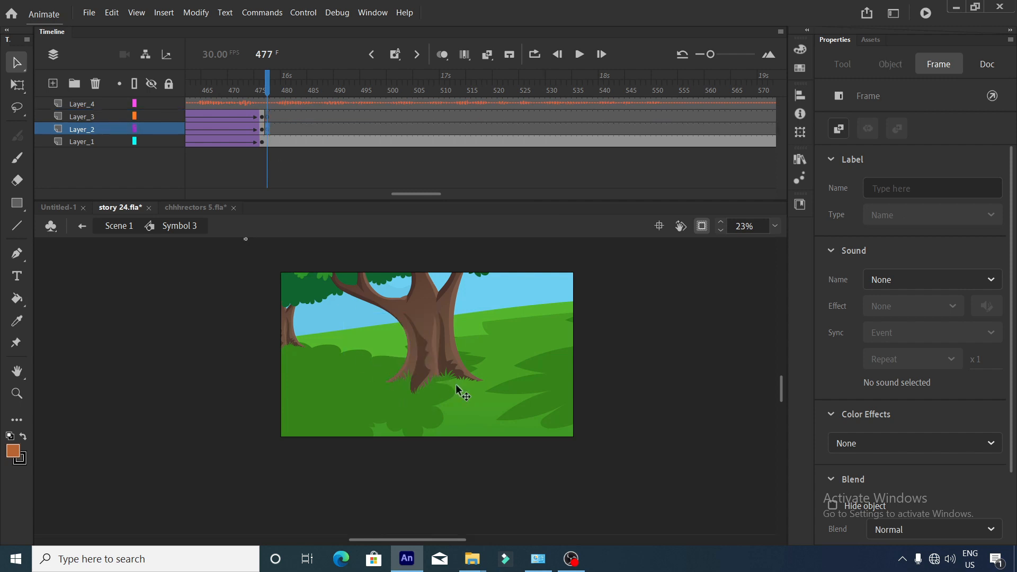
{"action": "left_click_drag", "start_coordinate": [457, 386], "coordinate": [454, 321]}
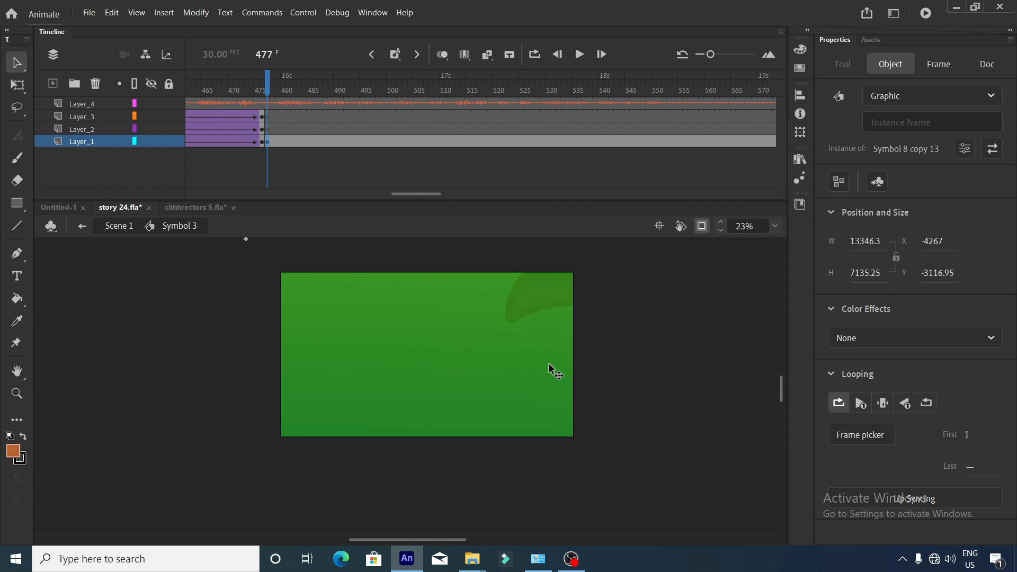
Insert a blank keyframe at frame 566 on Layer_1 to end the grass background.
{"action": "left_click", "coordinate": [675, 141]}
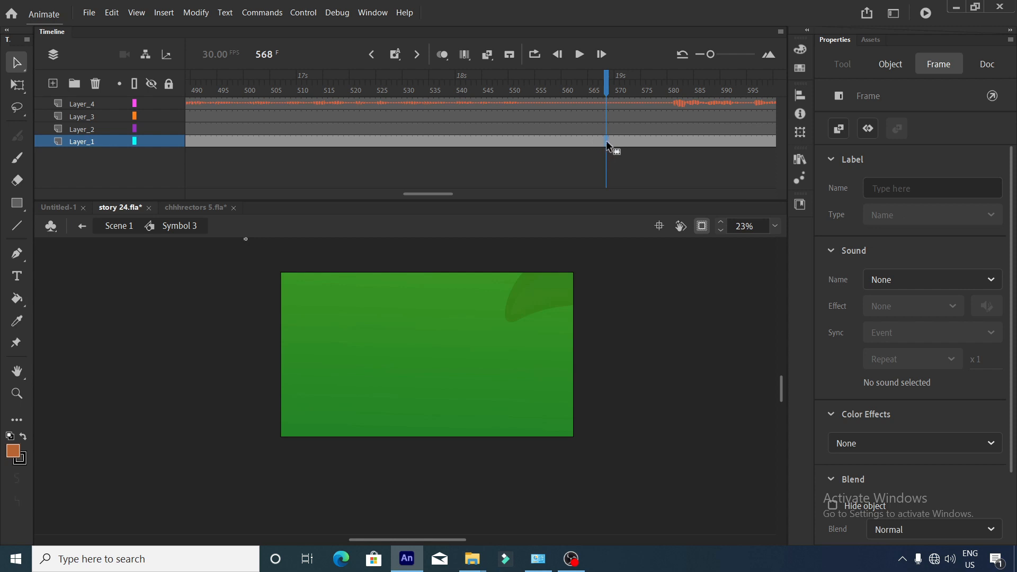
{"action": "left_click", "coordinate": [558, 129]}
{"action": "left_click", "coordinate": [409, 87]}
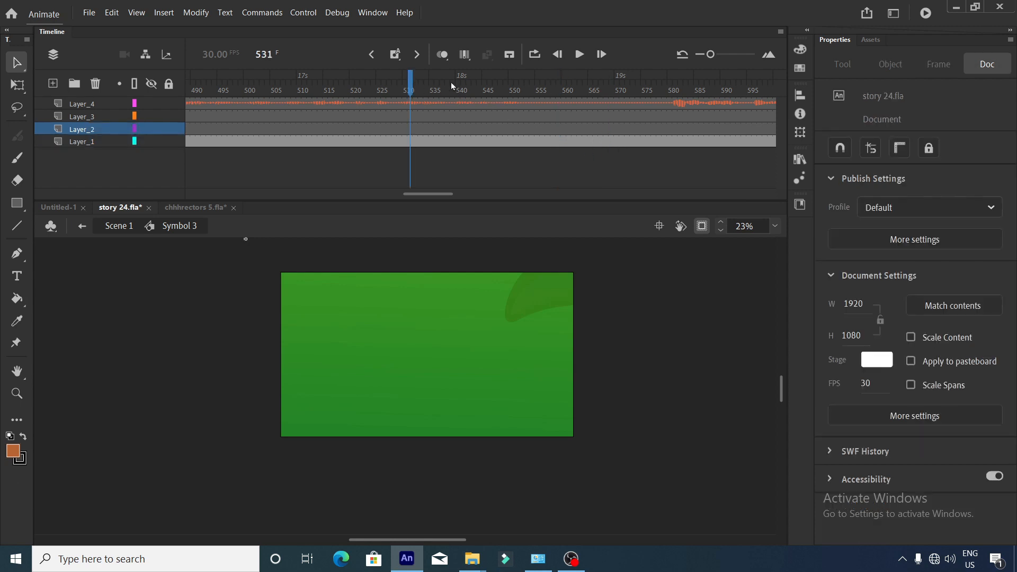
{"action": "left_click", "coordinate": [595, 141]}
{"action": "key", "text": "F7"}
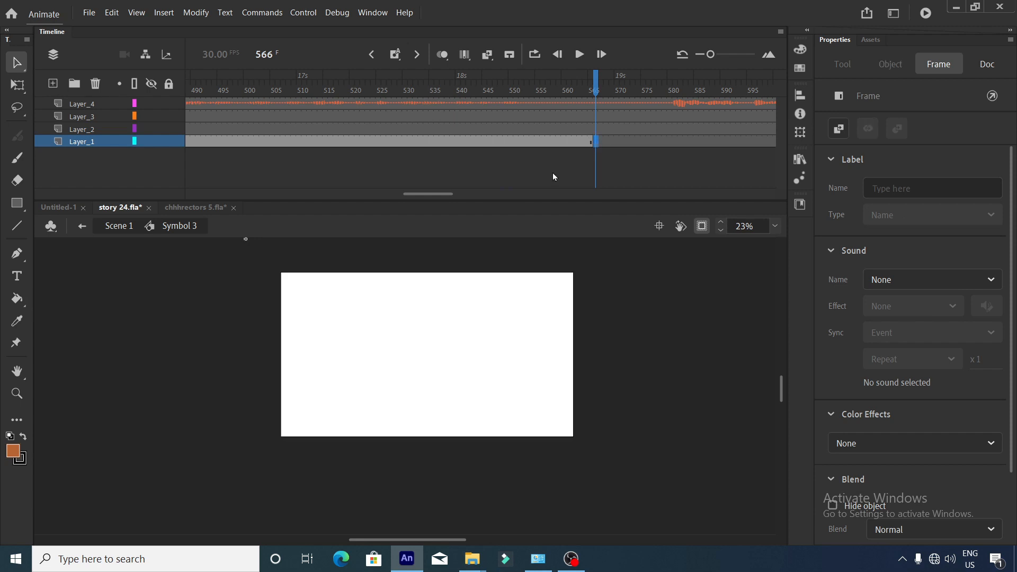
Play the narration over the grass background from frame 478 to about frame 551.
{"action": "left_click_drag", "start_coordinate": [444, 193], "coordinate": [420, 198]}
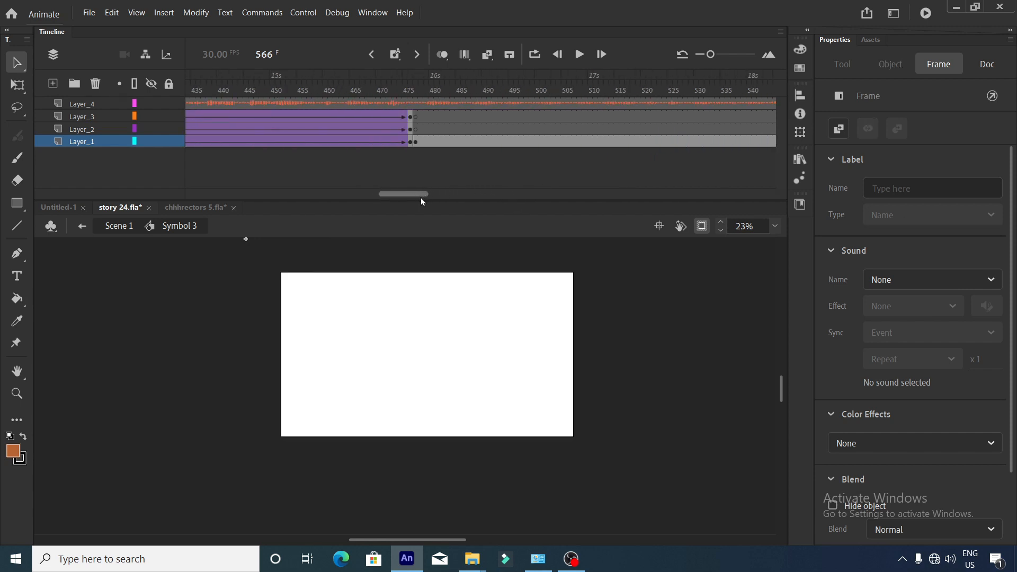
{"action": "left_click", "coordinate": [420, 88]}
{"action": "left_click", "coordinate": [579, 54]}
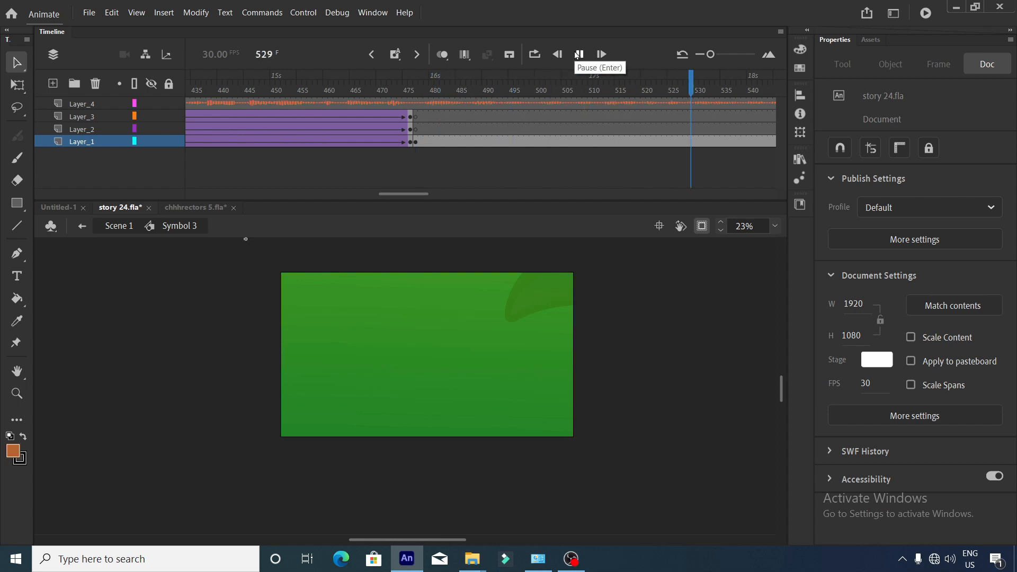
{"action": "left_click", "coordinate": [578, 54]}
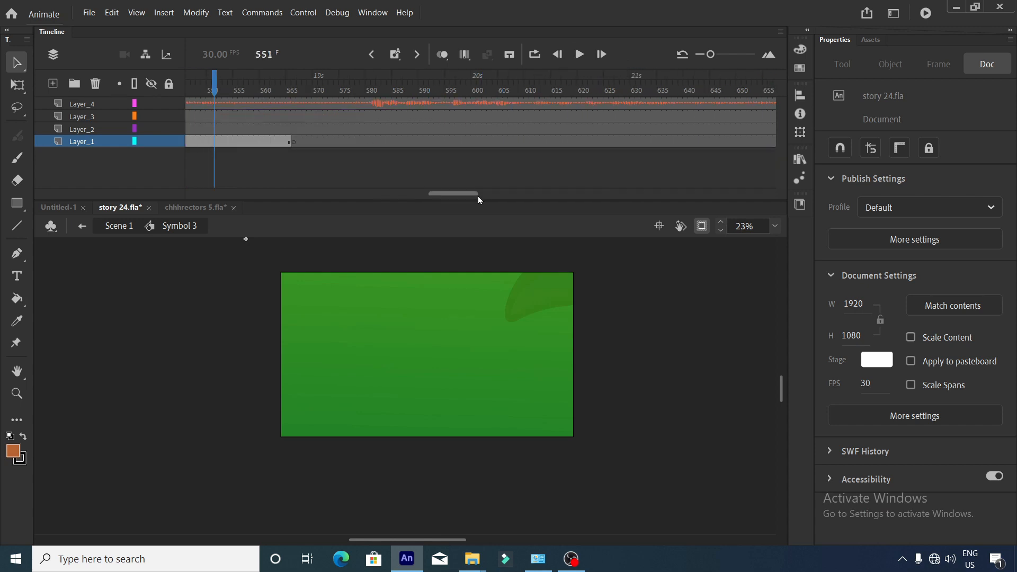
Paste the copied hand-and-money animation into Layer_2 at frame 477 and move it upward on the grass background.
{"action": "left_click_drag", "start_coordinate": [476, 196], "coordinate": [432, 194]}
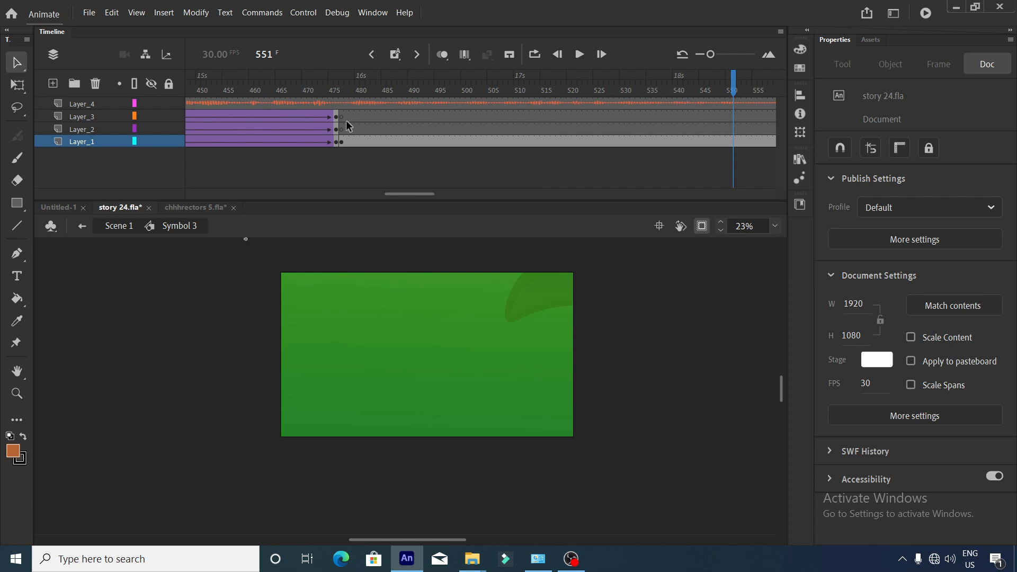
{"action": "left_click", "coordinate": [348, 125]}
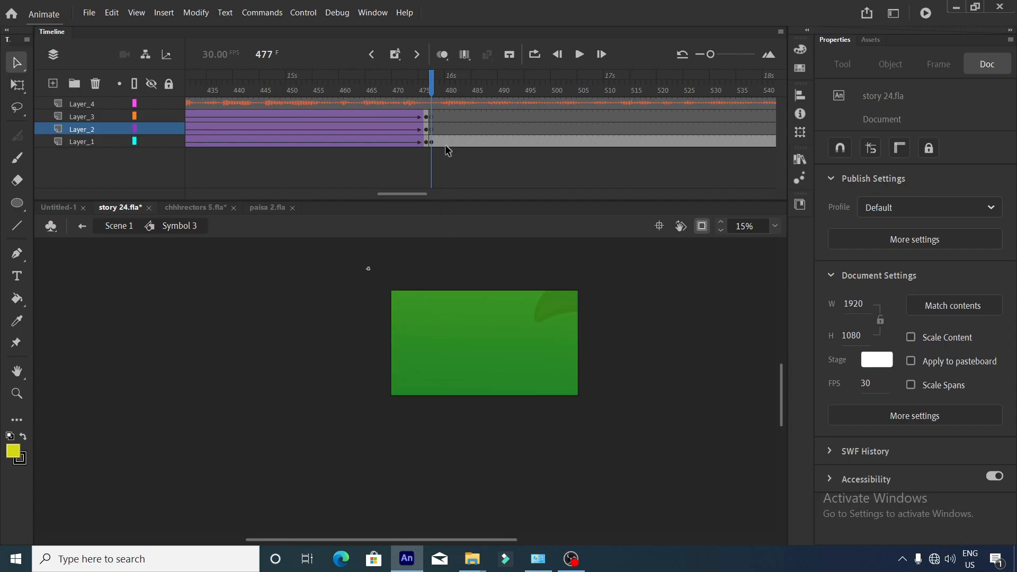
{"action": "left_click", "coordinate": [433, 128]}
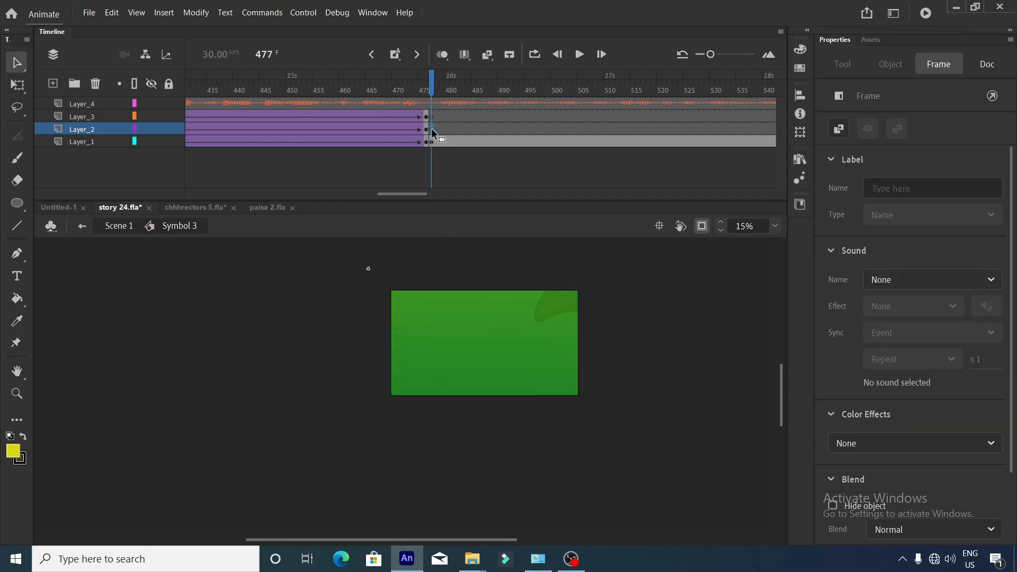
{"action": "key", "text": "ctrl+alt+v"}
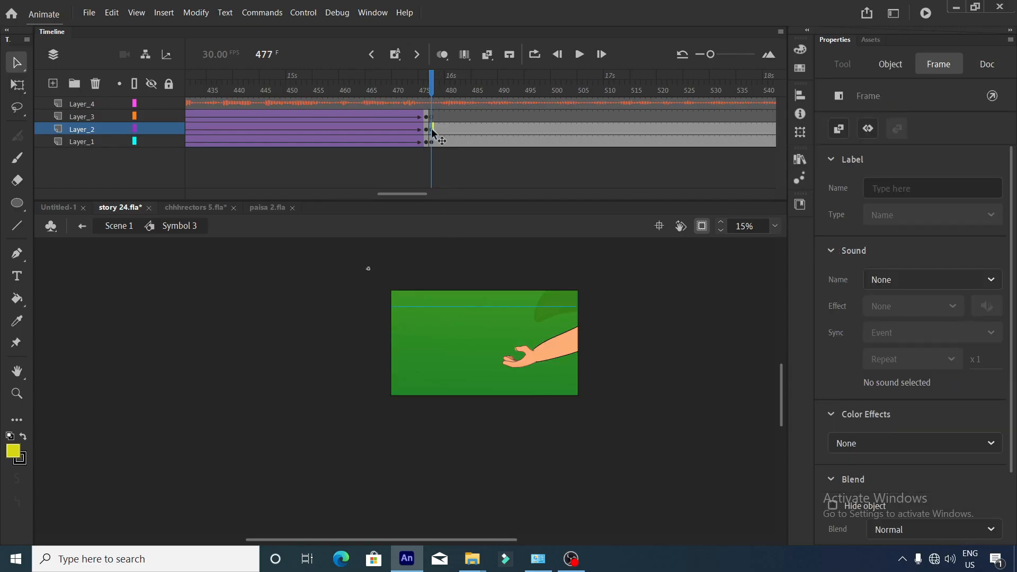
{"action": "left_click_drag", "start_coordinate": [522, 354], "coordinate": [602, 285]}
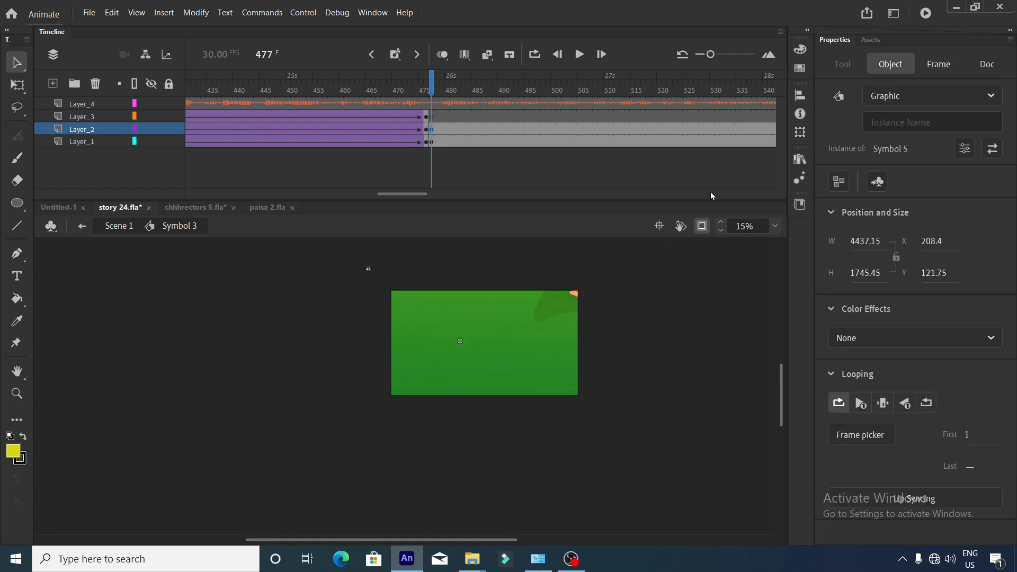
Preview the money exchange between the hands and end it with a blank keyframe at frame 566 on Layer_2.
{"action": "left_click", "coordinate": [579, 55]}
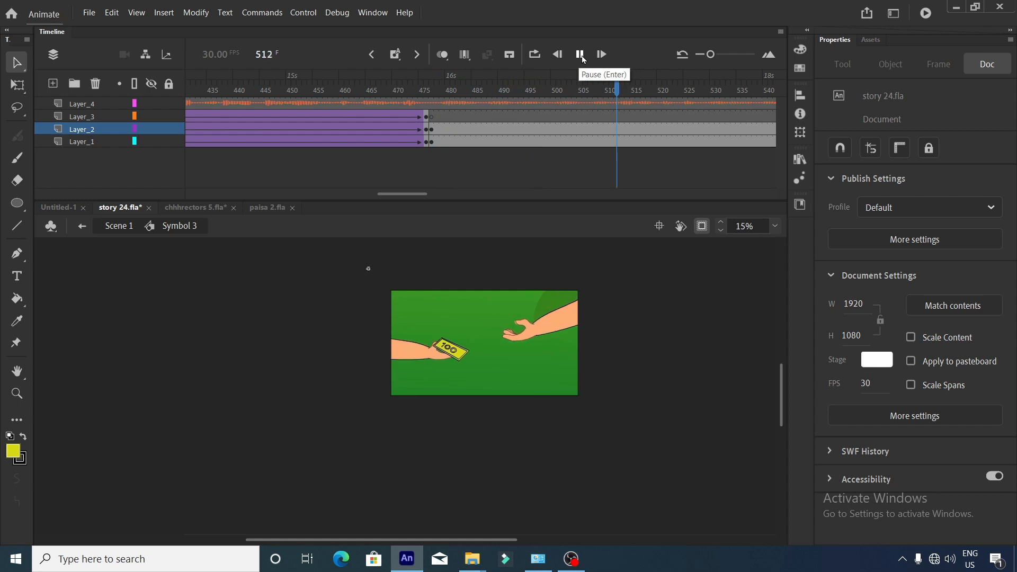
{"action": "left_click", "coordinate": [581, 58]}
{"action": "left_click", "coordinate": [577, 56]}
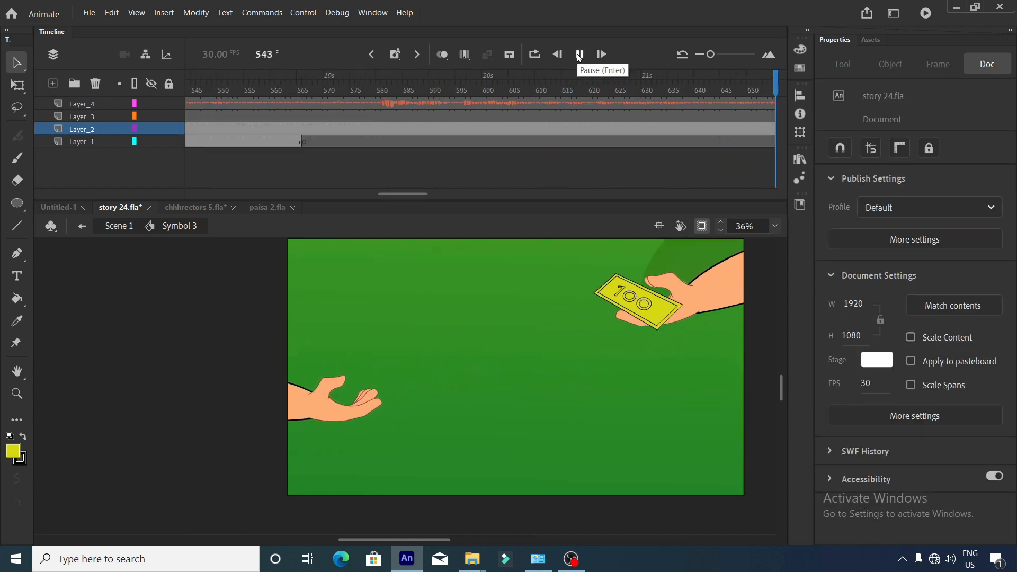
{"action": "left_click", "coordinate": [580, 55]}
{"action": "left_click", "coordinate": [304, 129]}
{"action": "key", "text": "F7"}
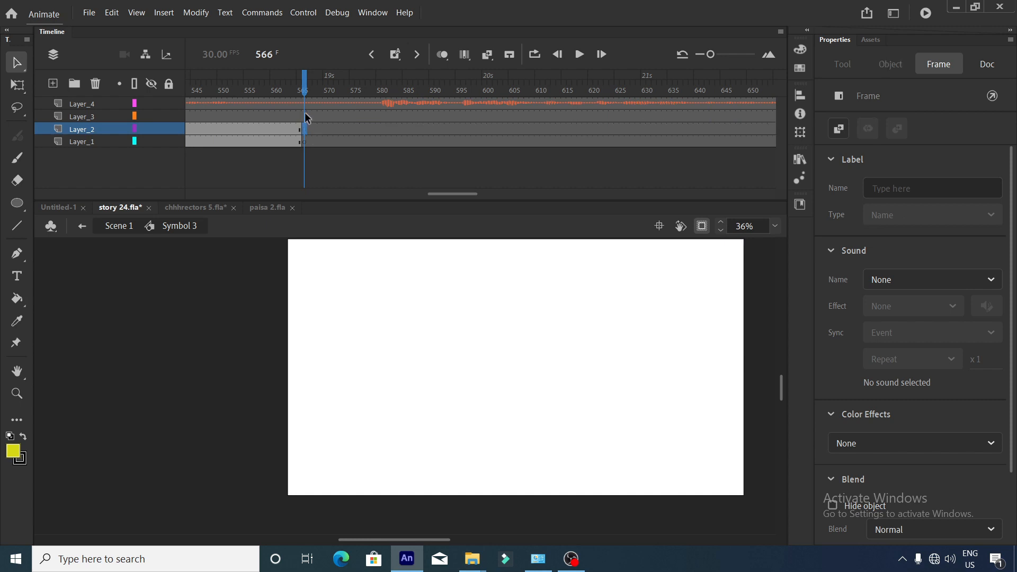
Remove the surplus frames beyond frame 567 from all four layers inside Symbol 3.
{"action": "left_click_drag", "start_coordinate": [306, 103], "coordinate": [896, 229]}
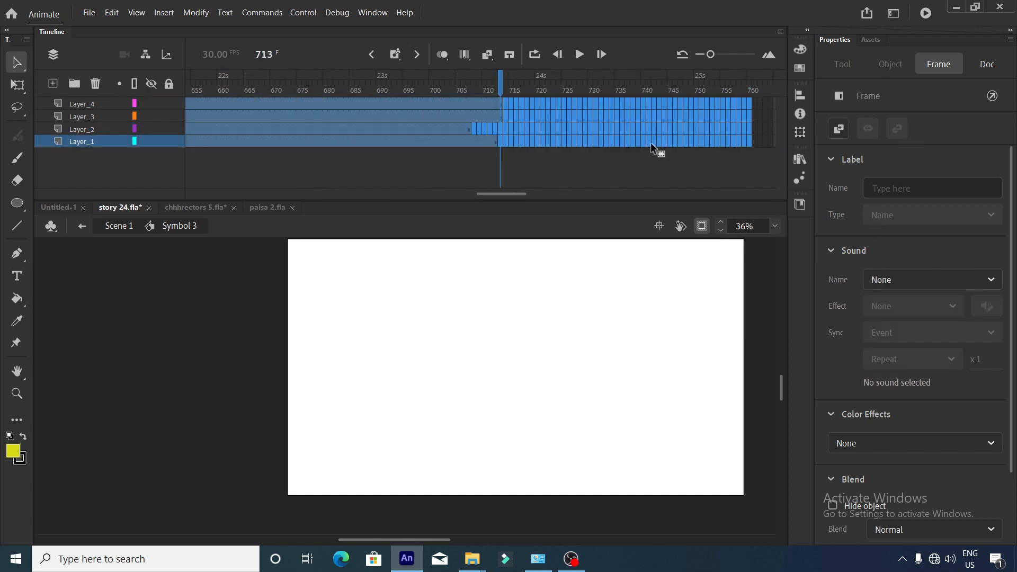
{"action": "right_click", "coordinate": [645, 129]}
{"action": "left_click", "coordinate": [689, 200]}
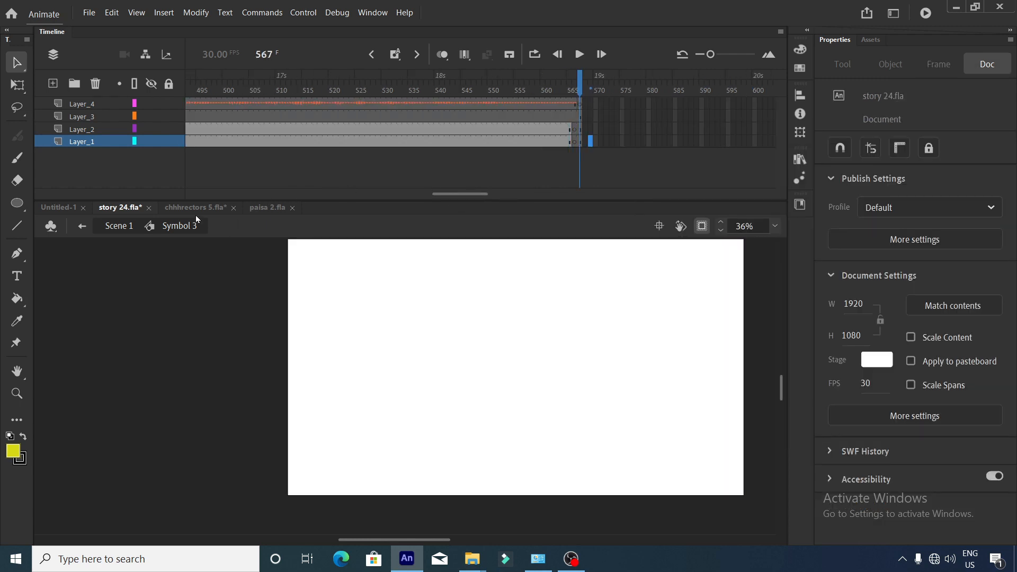
Return to Scene 1 and remove the surplus frames beyond frame 570 from Layer_4 and Layer_1.
{"action": "left_click", "coordinate": [114, 228]}
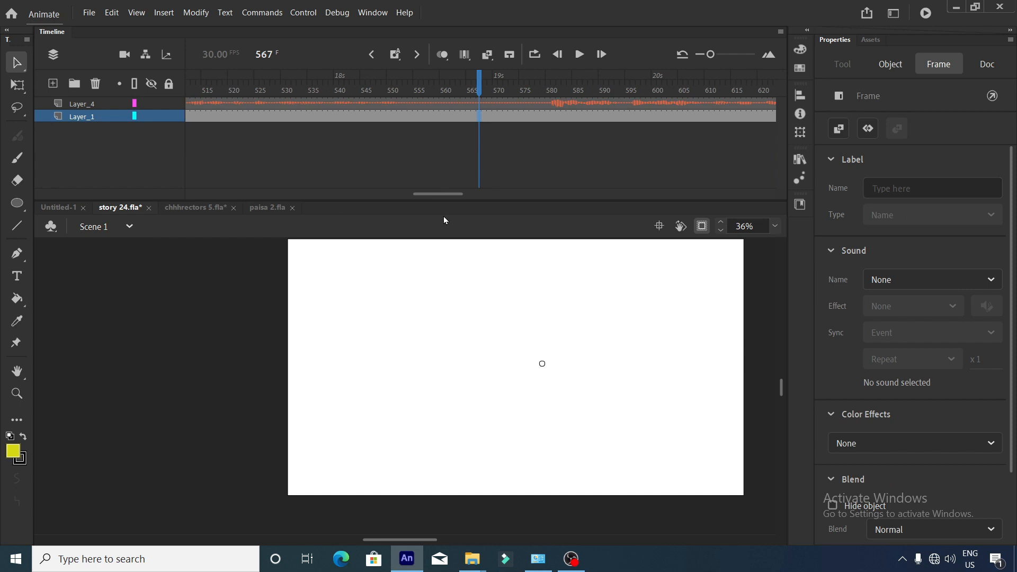
{"action": "mouse_move", "coordinate": [444, 198]}
{"action": "left_mouse_down"}
{"action": "mouse_move", "coordinate": [523, 214]}
{"action": "mouse_move", "coordinate": [461, 208]}
{"action": "left_mouse_up"}
{"action": "left_click_drag", "start_coordinate": [302, 104], "coordinate": [863, 178]}
{"action": "right_click", "coordinate": [660, 111]}
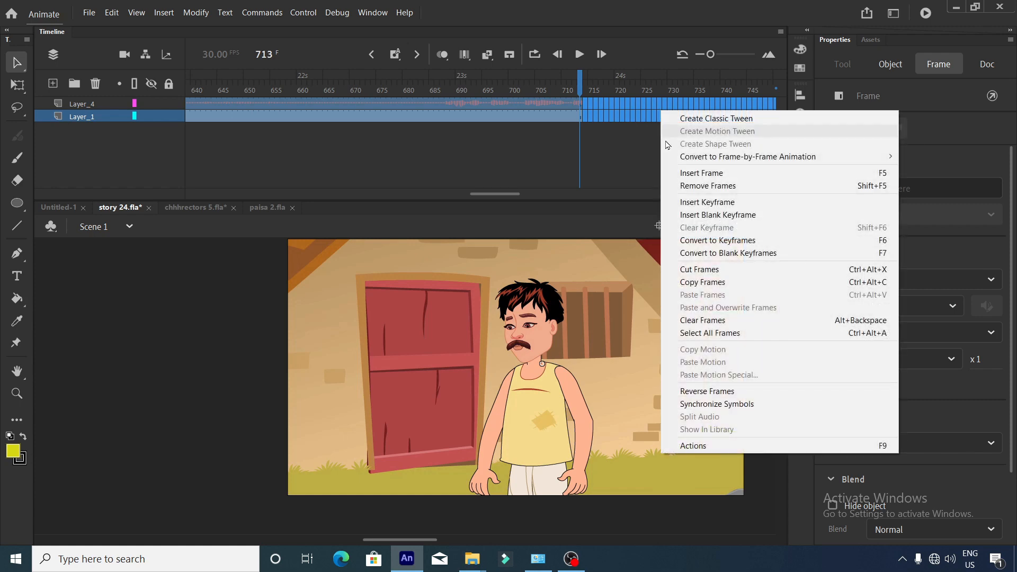
{"action": "left_click", "coordinate": [697, 186]}
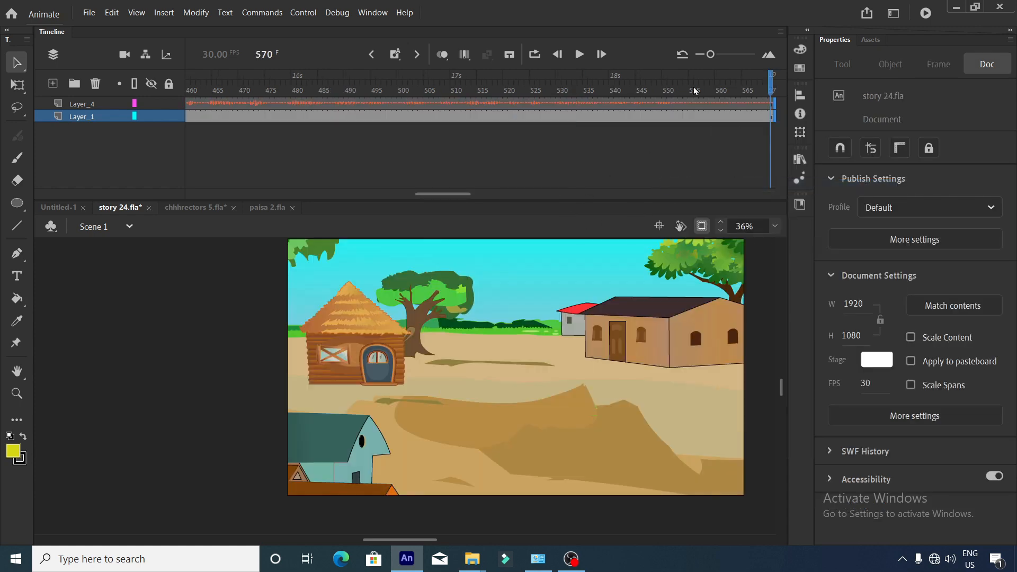
Test the movie to review the finished village story with its narration.
{"action": "left_click", "coordinate": [694, 88]}
{"action": "left_click_drag", "start_coordinate": [439, 194], "coordinate": [456, 204]}
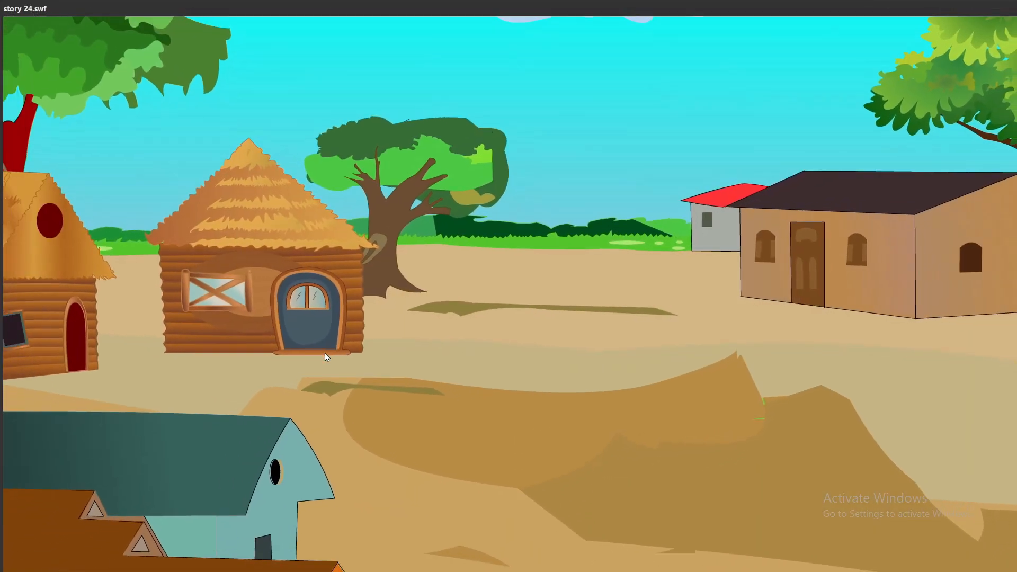